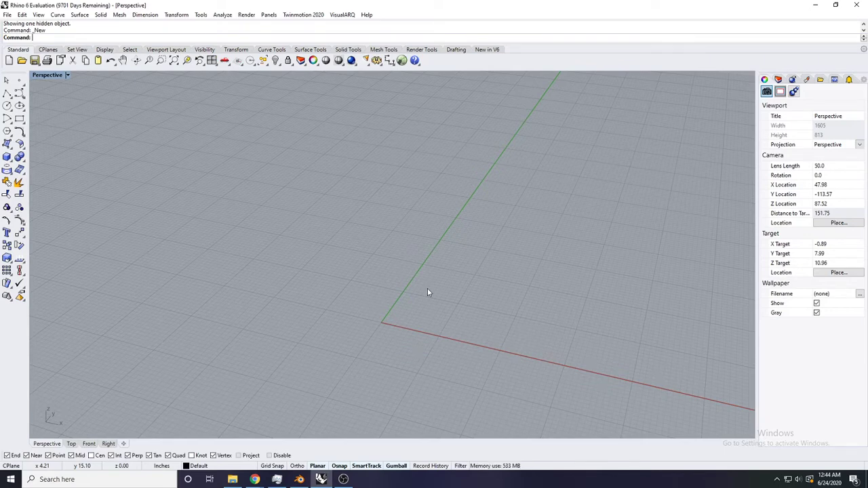
pyautogui.moveTo(392, 293)
pyautogui.keyDown('shift'); pyautogui.mouseDown(button='right')
pyautogui.moveTo(364, 310)
pyautogui.moveTo(392, 292)
pyautogui.mouseUp(button='right'); pyautogui.keyUp('shift')
pyautogui.scroll(4, 364, 310)
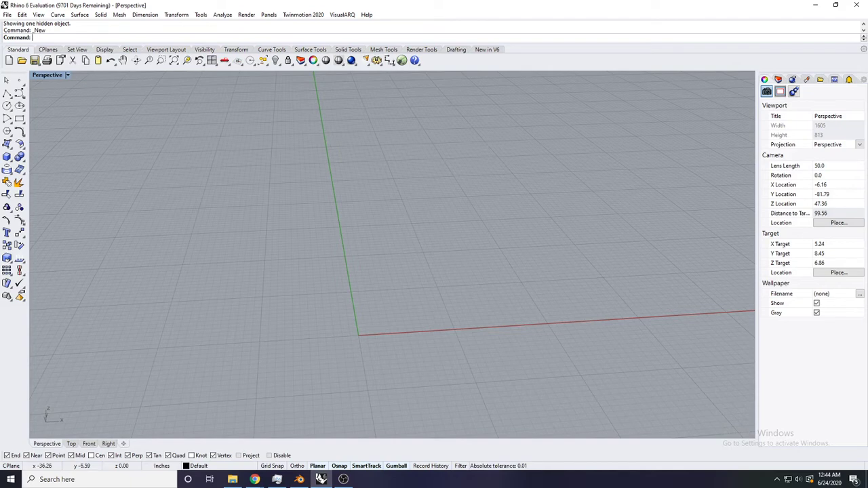
pyautogui.hotkey('alt', 'Tab')
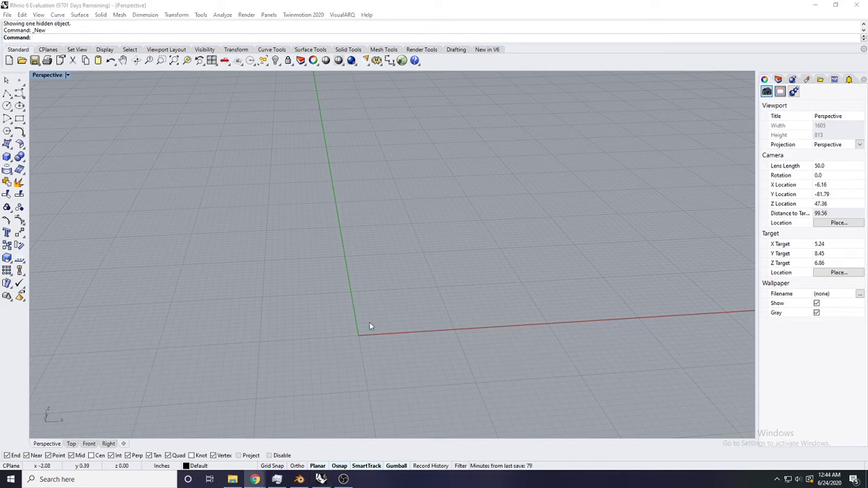
pyautogui.moveTo(369, 324); pyautogui.dragTo(434, 273, button='right')
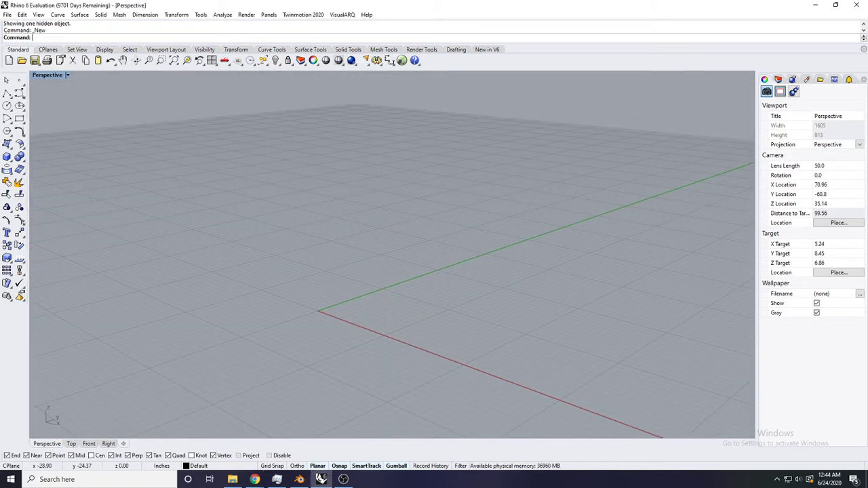
pyautogui.click(321, 478)
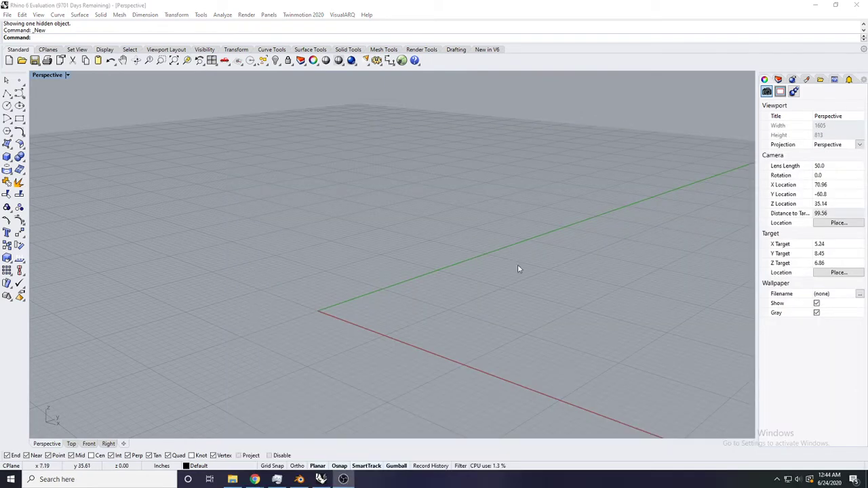
pyautogui.moveTo(517, 269); pyautogui.dragTo(423, 265, button='right')
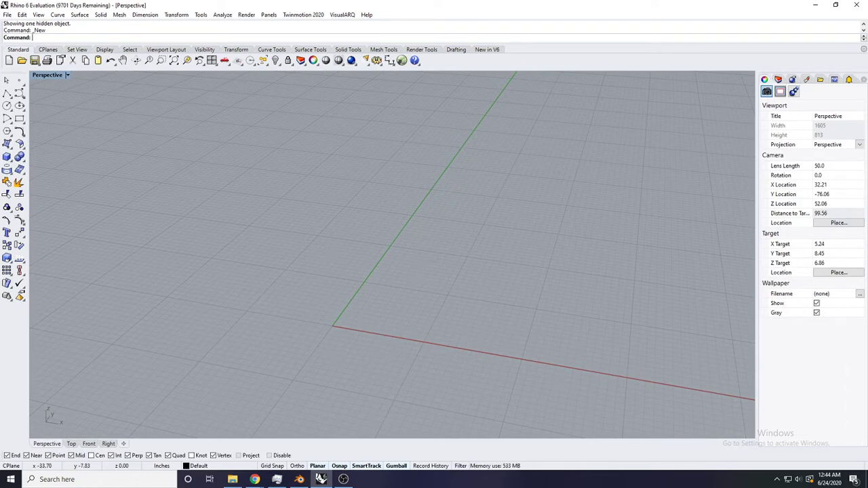
pyautogui.click(254, 479)
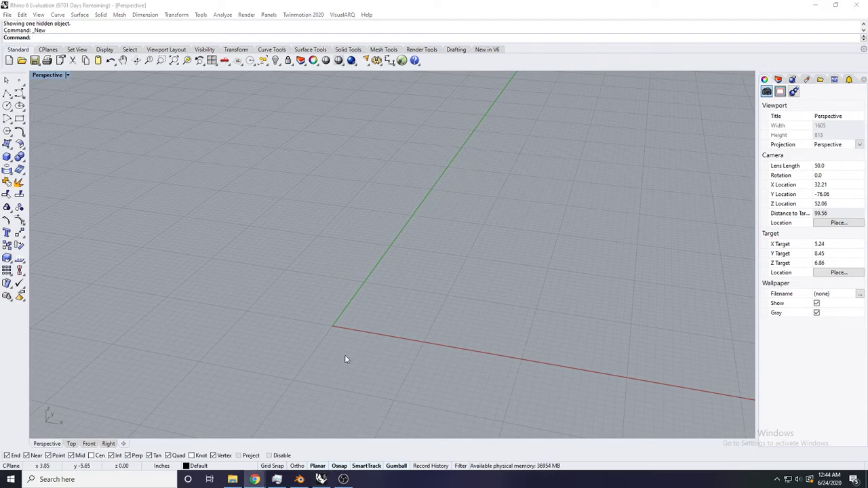
pyautogui.moveTo(345, 359); pyautogui.dragTo(354, 253, button='right')
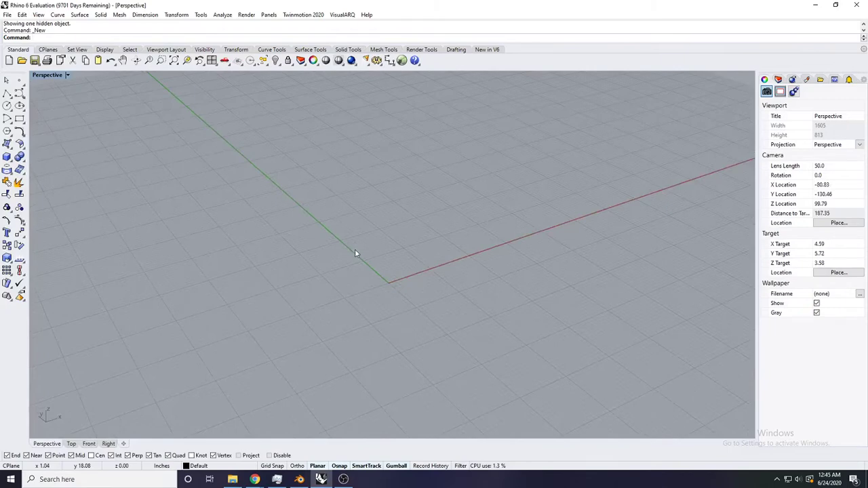
pyautogui.write('box')
pyautogui.press('Return')
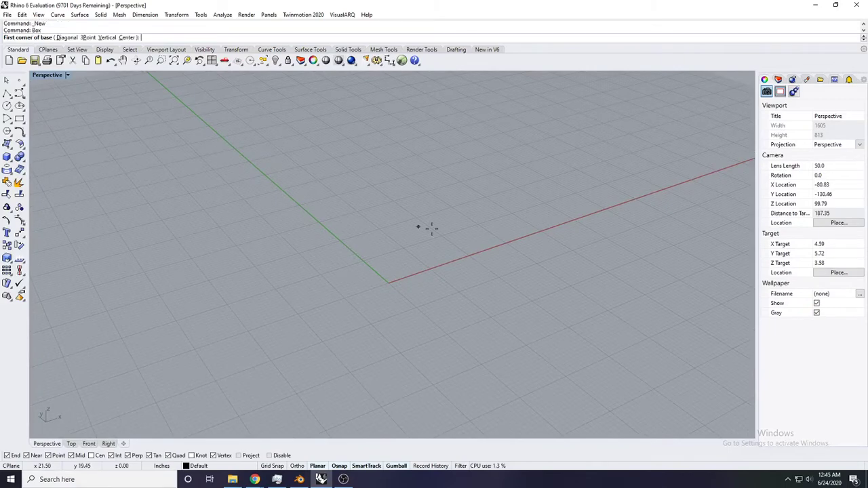
pyautogui.moveTo(354, 248); pyautogui.dragTo(365, 296, button='right')
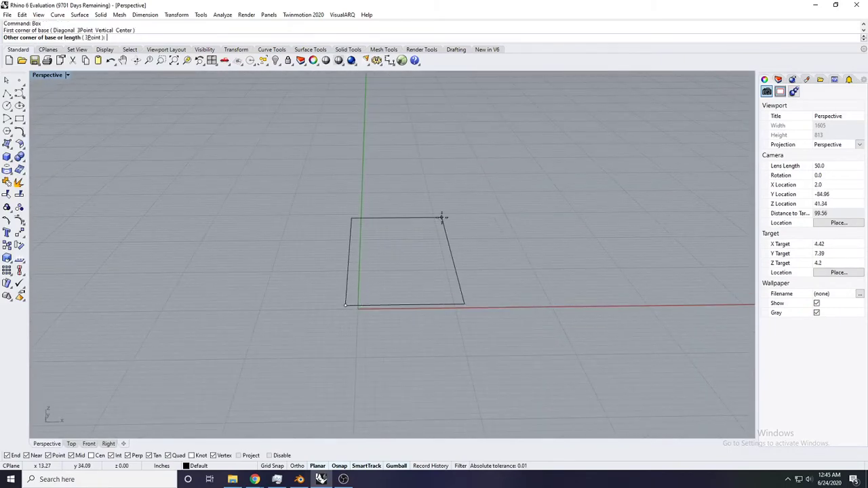
pyautogui.press('Escape')
# Step: Create a box 1 inch long, wide and high on the construction plane near the origin
pyautogui.moveTo(442, 217); pyautogui.dragTo(325, 298, button='right')
pyautogui.scroll(10, 282, 242)
pyautogui.rightClick(224, 226)
pyautogui.click(220, 225)
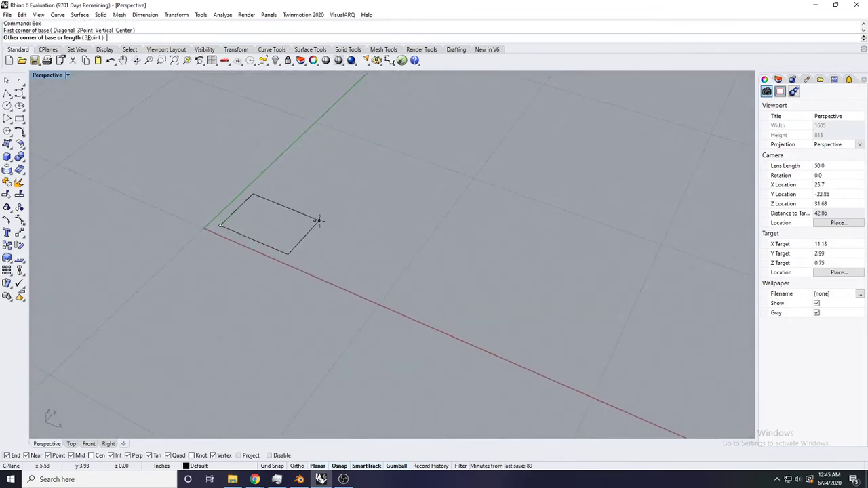
pyautogui.write('1')
pyautogui.press('Return')
pyautogui.press('Return')
pyautogui.press('Return')
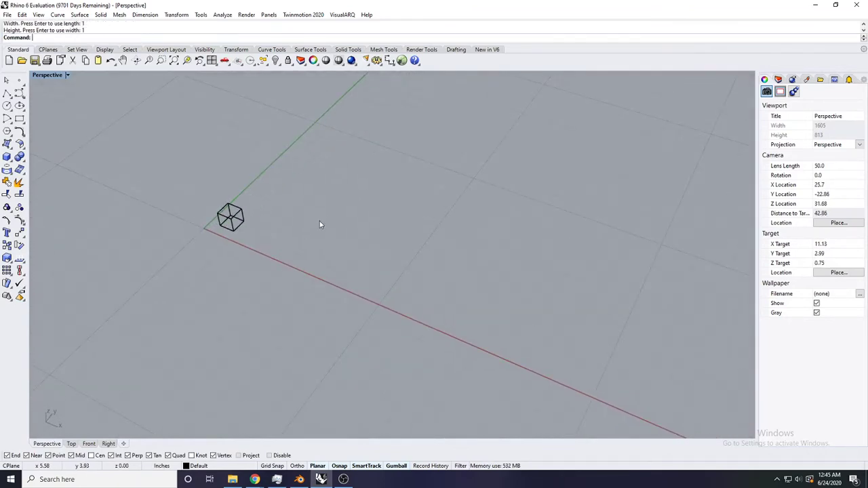
# Step: Zoom to the selected cube and set the perspective viewport to Shaded display
pyautogui.moveTo(320, 221); pyautogui.dragTo(303, 136, button='right')
pyautogui.moveTo(374, 329); pyautogui.dragTo(133, 155)
pyautogui.click(187, 60)
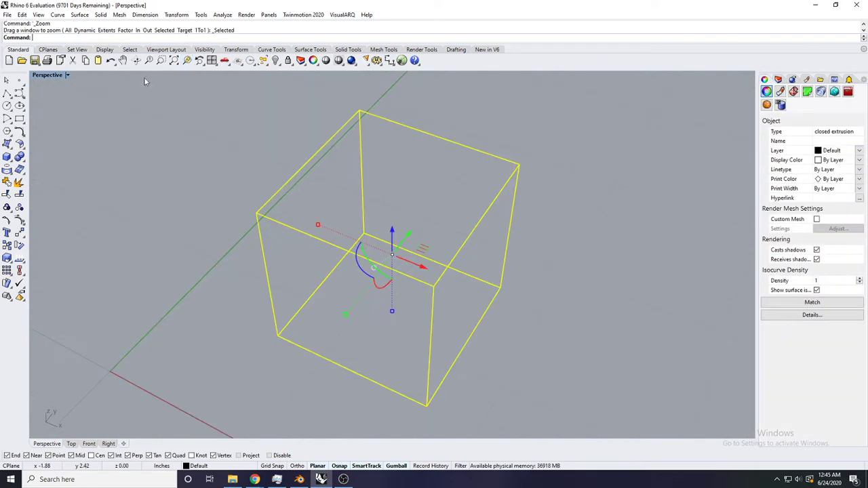
pyautogui.click(69, 76)
pyautogui.click(70, 109)
pyautogui.moveTo(239, 221); pyautogui.dragTo(237, 181, button='right')
pyautogui.scroll(-10, 287, 219)
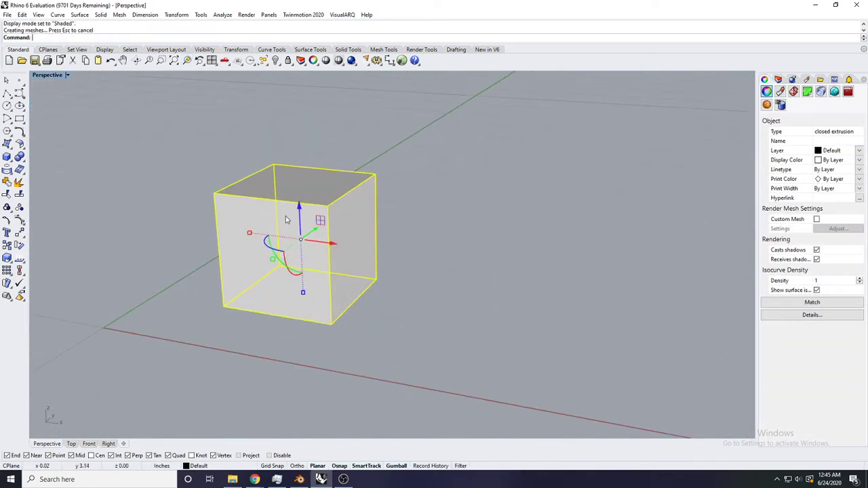
# Step: Move the cube to the negative X side of the origin and explode it into separate surfaces
pyautogui.press('Escape')
pyautogui.keyDown('shift'); pyautogui.moveTo(287, 241); pyautogui.dragTo(286, 254, button='right'); pyautogui.keyUp('shift')
pyautogui.scroll(1, 286, 254)
pyautogui.click(274, 246)
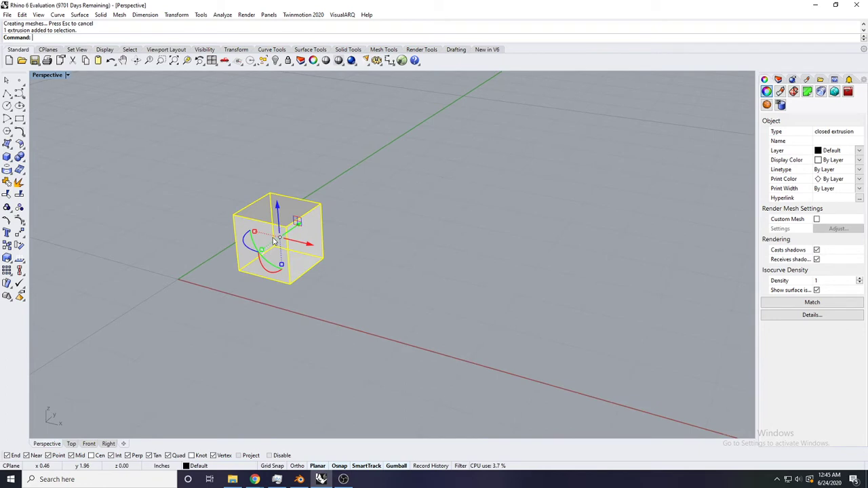
pyautogui.scroll(-3, 275, 243)
pyautogui.moveTo(343, 262); pyautogui.dragTo(247, 241, button='right')
pyautogui.write('Explod')
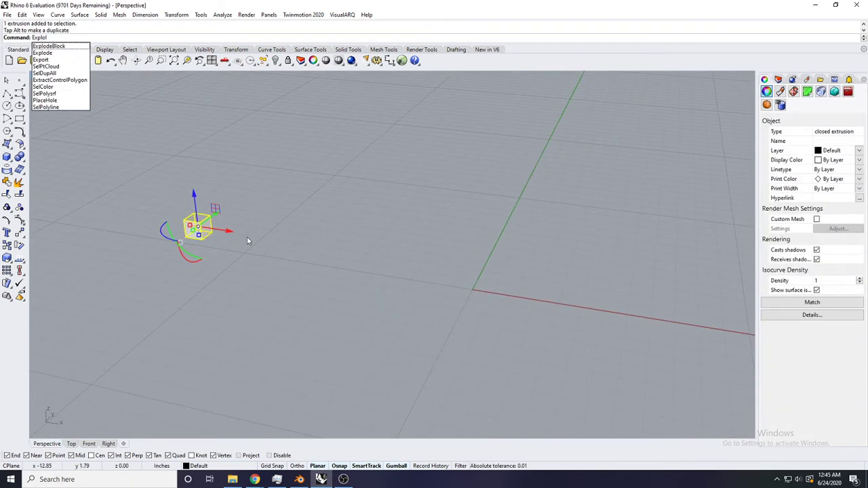
pyautogui.press('BackSpace')
pyautogui.write('ode')
pyautogui.press('Return')
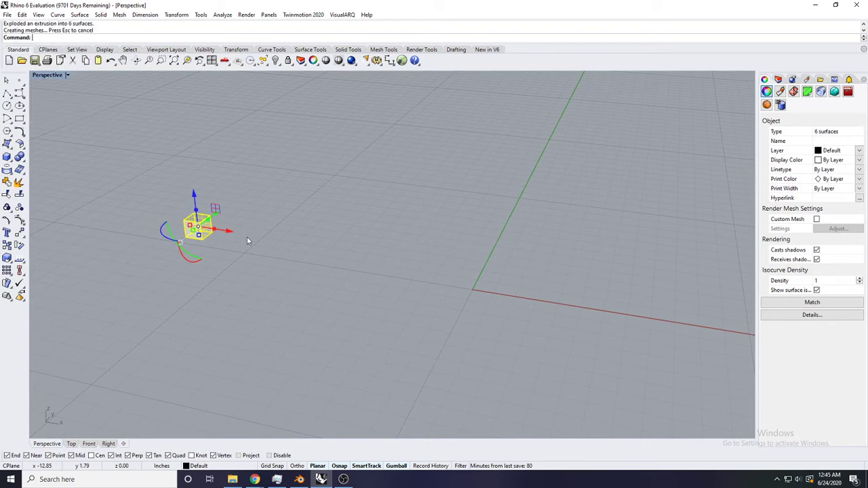
# Step: Select the front, side and top faces of the exploded cube one at a time to inspect them as individual surfaces
pyautogui.scroll(-4, 246, 238)
pyautogui.click(259, 213)
pyautogui.scroll(6, 222, 217)
pyautogui.click(213, 244)
pyautogui.scroll(-2, 323, 192)
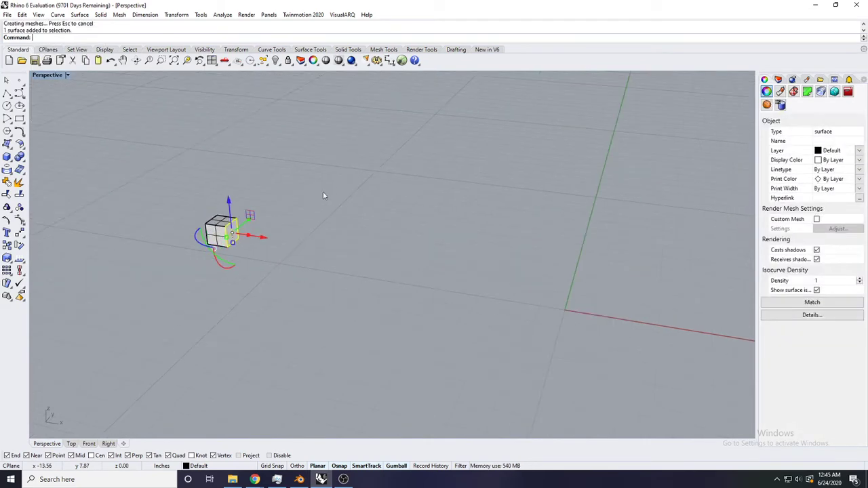
pyautogui.click(322, 192)
pyautogui.scroll(6, 220, 246)
pyautogui.click(218, 245)
pyautogui.click(339, 205)
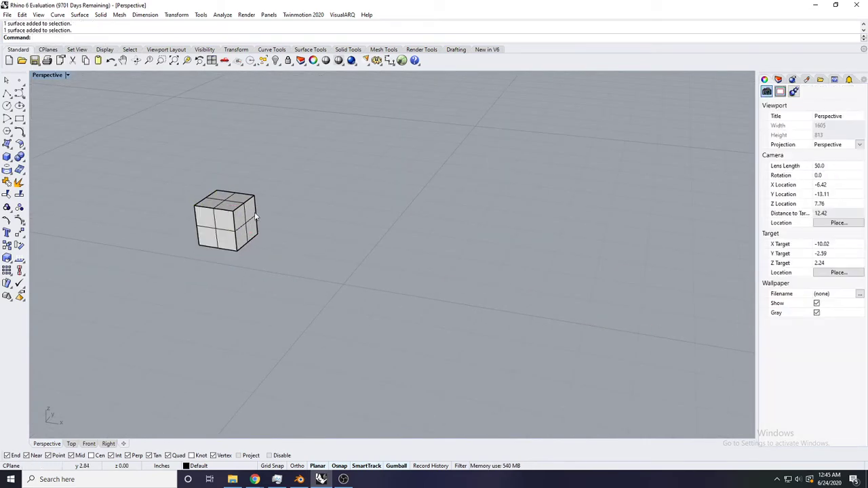
pyautogui.scroll(4, 255, 213)
pyautogui.click(238, 219)
pyautogui.click(276, 214)
pyautogui.click(197, 240)
pyautogui.click(221, 196)
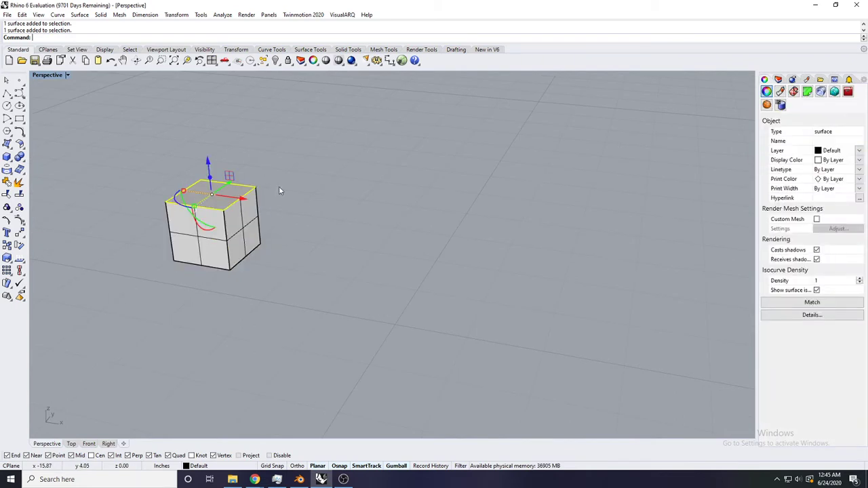
pyautogui.click(279, 188)
pyautogui.click(253, 218)
# Step: Examine the exploded cube from behind and below, selecting its side and bottom faces individually
pyautogui.moveTo(320, 238); pyautogui.dragTo(348, 253, button='right')
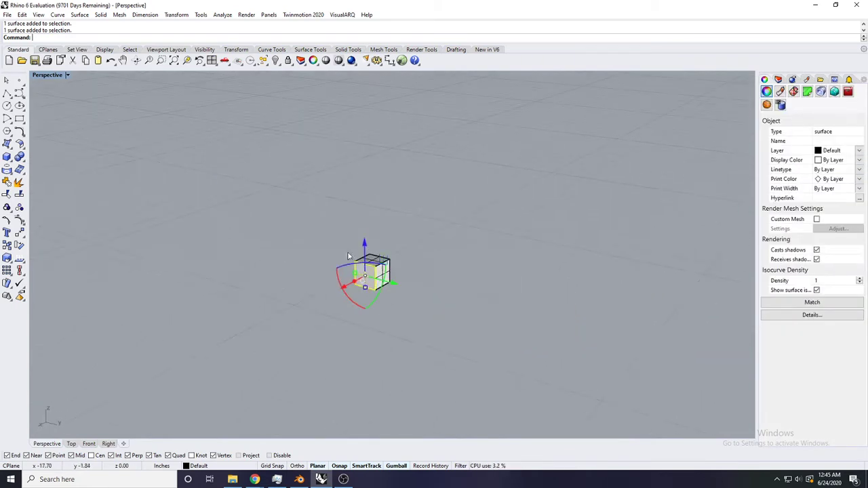
pyautogui.scroll(6, 404, 271)
pyautogui.click(360, 290)
pyautogui.scroll(-6, 424, 276)
pyautogui.moveTo(425, 277); pyautogui.dragTo(454, 202, button='right')
pyautogui.scroll(5, 450, 292)
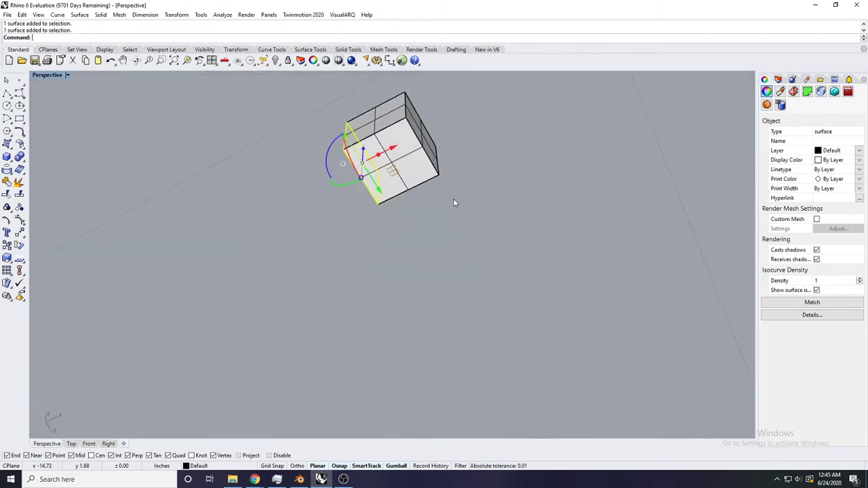
pyautogui.click(417, 178)
pyautogui.scroll(-6, 422, 173)
pyautogui.moveTo(460, 149); pyautogui.dragTo(357, 209, button='right')
pyautogui.scroll(8, 328, 206)
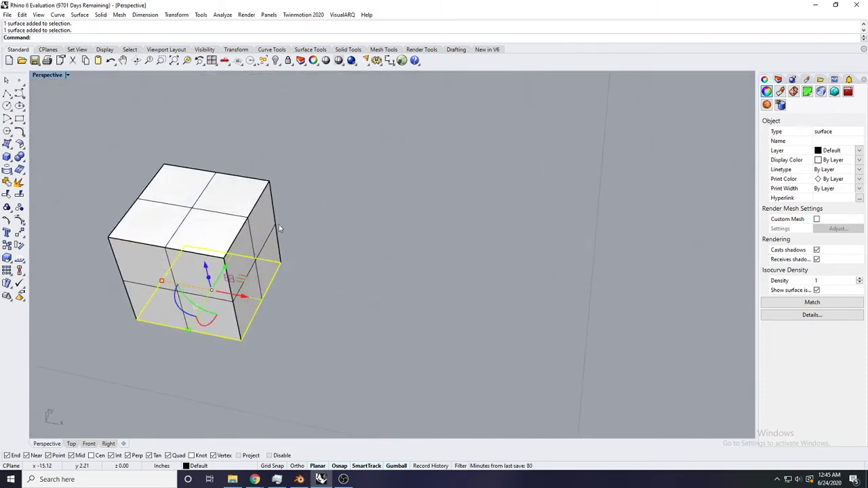
# Step: Move all six surfaces of the exploded cube together along X to just beside the origin
pyautogui.scroll(-6, 318, 234)
pyautogui.scroll(-4, 275, 244)
pyautogui.moveTo(323, 236)
pyautogui.mouseDown(button='right')
pyautogui.moveTo(275, 244)
pyautogui.moveTo(312, 268)
pyautogui.mouseUp(button='right')
pyautogui.moveTo(320, 284); pyautogui.dragTo(211, 215)
pyautogui.moveTo(283, 260); pyautogui.dragTo(354, 257)
pyautogui.moveTo(377, 238); pyautogui.dragTo(335, 226, button='right')
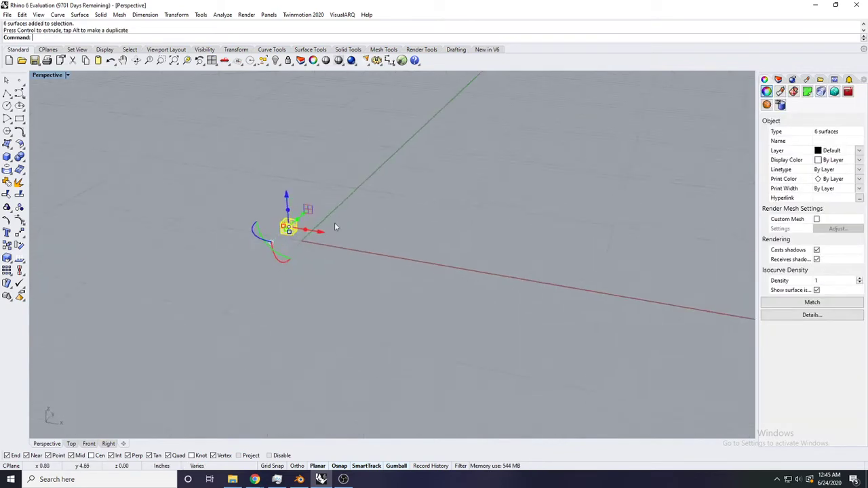
# Step: Copy the six cube surfaces about 5 in along the positive X direction
pyautogui.scroll(4, 334, 226)
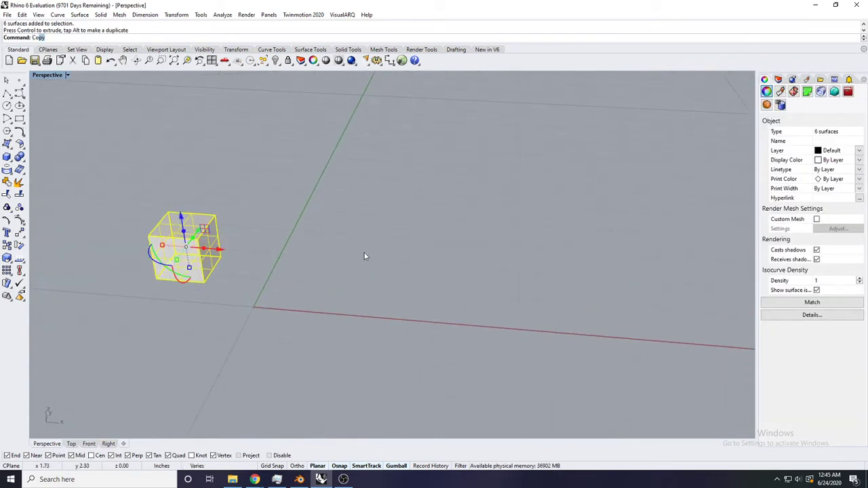
pyautogui.press('Return')
pyautogui.click(269, 183)
pyautogui.click(484, 195)
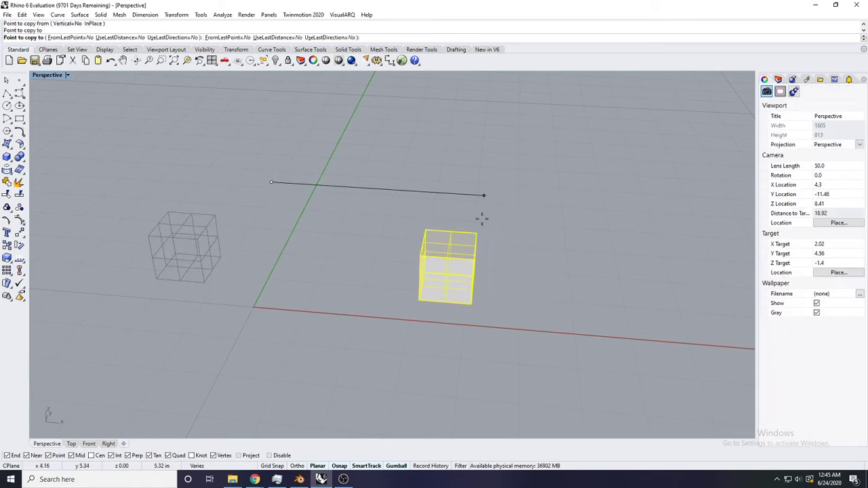
pyautogui.press('Escape')
pyautogui.press('Escape')
# Step: Move the top face of the copied cube straight up, well clear of the other faces
pyautogui.scroll(2, 474, 213)
pyautogui.moveTo(494, 265); pyautogui.dragTo(446, 222, button='right')
pyautogui.scroll(3, 474, 214)
pyautogui.keyDown('ctrl'); pyautogui.keyDown('shift'); pyautogui.click(449, 233); pyautogui.keyUp('shift'); pyautogui.keyUp('ctrl')
pyautogui.scroll(-9, 449, 231)
pyautogui.moveTo(449, 220); pyautogui.dragTo(449, 130)
pyautogui.click(484, 199)
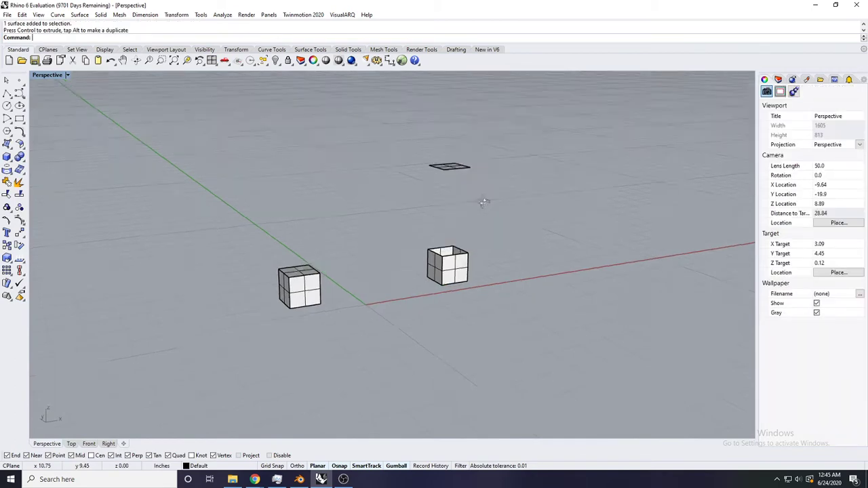
# Step: Move the bottom face of the copied cube straight down, clear of the side faces
pyautogui.moveTo(484, 199); pyautogui.dragTo(439, 125, button='right')
pyautogui.click(434, 242)
pyautogui.moveTo(433, 241); pyautogui.dragTo(462, 214, button='right')
pyautogui.click(421, 165)
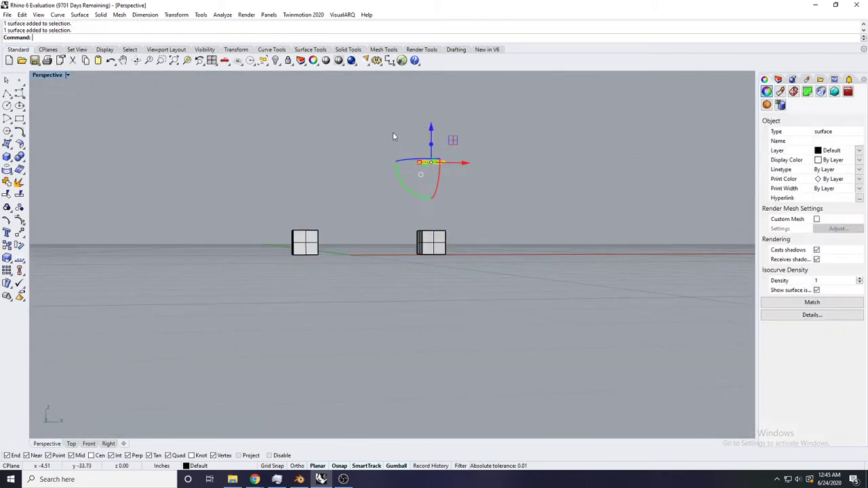
pyautogui.moveTo(395, 135); pyautogui.dragTo(479, 226, button='right')
pyautogui.moveTo(480, 279); pyautogui.dragTo(442, 210, button='right')
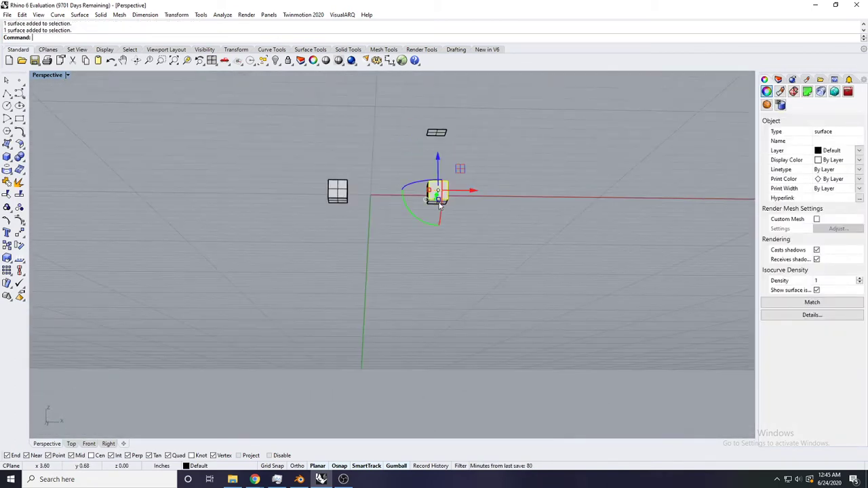
pyautogui.click(499, 203)
pyautogui.moveTo(500, 203); pyautogui.dragTo(453, 165, button='right')
pyautogui.click(387, 165)
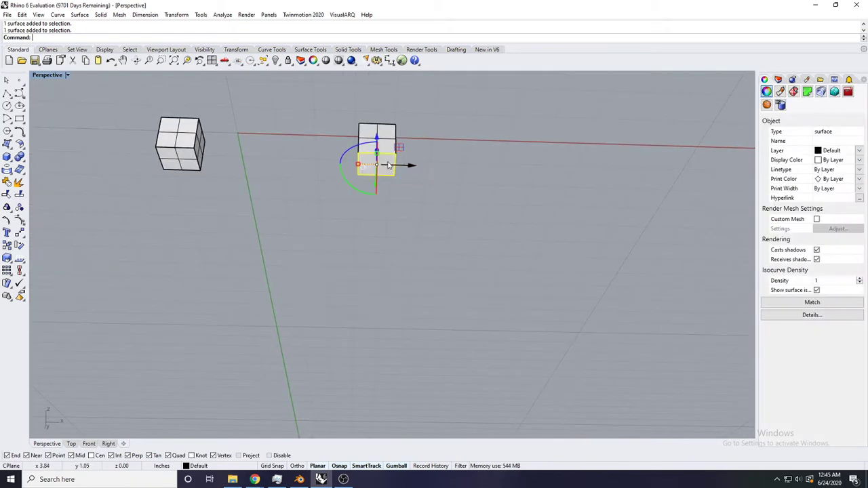
pyautogui.moveTo(389, 165); pyautogui.dragTo(395, 193, button='right')
pyautogui.moveTo(387, 160); pyautogui.dragTo(387, 198)
pyautogui.click(452, 142)
pyautogui.moveTo(453, 142); pyautogui.dragTo(479, 176, button='right')
# Step: Move the copied cube's negative X side face outward along X, away from the remaining side faces
pyautogui.scroll(7, 431, 246)
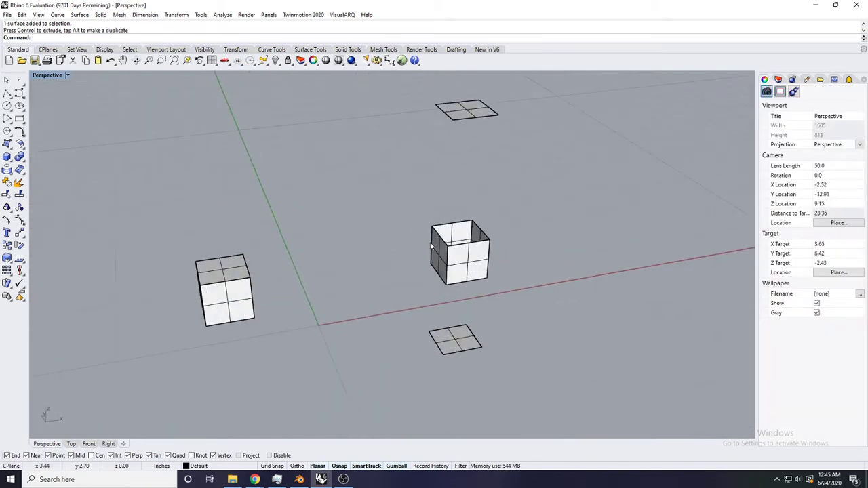
pyautogui.scroll(4, 431, 246)
pyautogui.click(409, 302)
pyautogui.scroll(-11, 471, 272)
pyautogui.moveTo(488, 270); pyautogui.dragTo(449, 278, button='right')
pyautogui.moveTo(461, 289); pyautogui.dragTo(423, 286)
pyautogui.click(521, 290)
# Step: Move the copied cube's positive X side face outward, opposite the side face already pulled out
pyautogui.scroll(7, 407, 263)
pyautogui.moveTo(521, 291); pyautogui.dragTo(418, 272, button='right')
pyautogui.click(417, 256)
pyautogui.moveTo(404, 280); pyautogui.dragTo(455, 294)
# Step: Move the copied cube's two remaining side faces outward in opposite directions along the Y axis
pyautogui.moveTo(456, 293); pyautogui.dragTo(395, 277, button='right')
pyautogui.moveTo(396, 280); pyautogui.dragTo(352, 278)
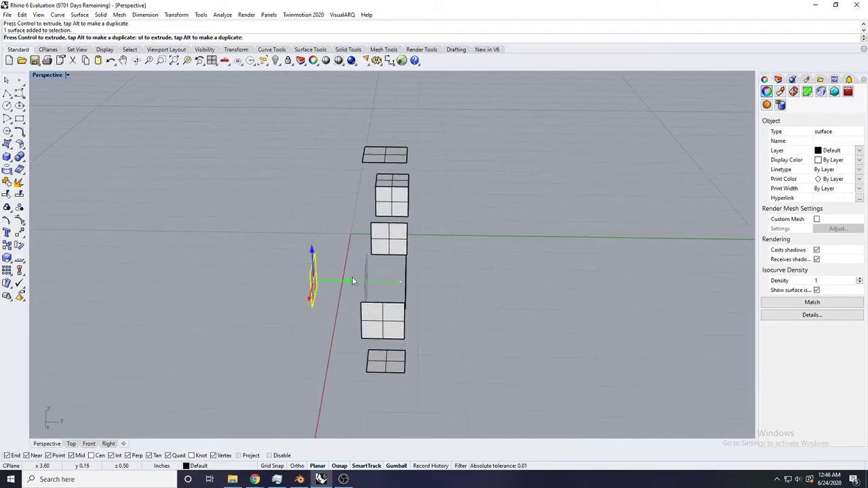
pyautogui.click(360, 276)
pyautogui.moveTo(359, 276); pyautogui.dragTo(472, 269, button='right')
pyautogui.click(473, 269)
pyautogui.moveTo(488, 265); pyautogui.dragTo(515, 261)
pyautogui.click(517, 248)
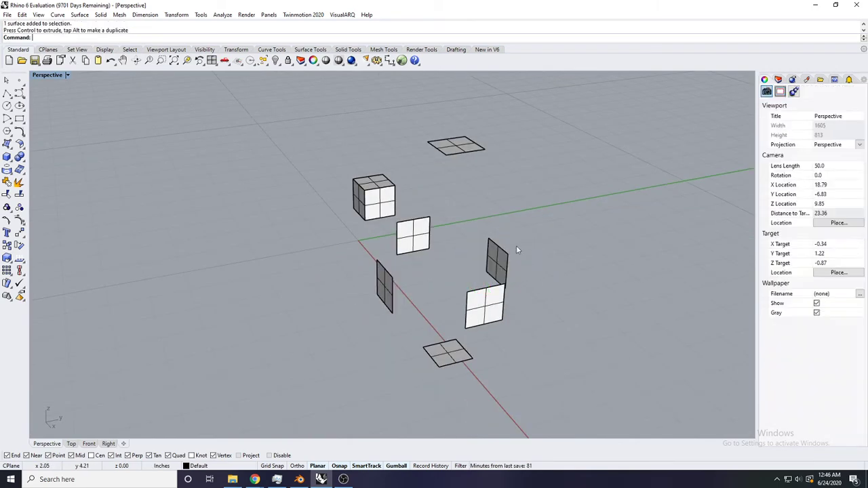
# Step: Copy the separated front face twice toward negative X, corner to corner, to form a row of three adjoining faces
pyautogui.moveTo(516, 247); pyautogui.dragTo(456, 292, button='right')
pyautogui.scroll(-7, 455, 291)
pyautogui.scroll(5, 457, 274)
pyautogui.click(468, 279)
pyautogui.scroll(-5, 465, 281)
pyautogui.press('Return')
pyautogui.scroll(5, 441, 271)
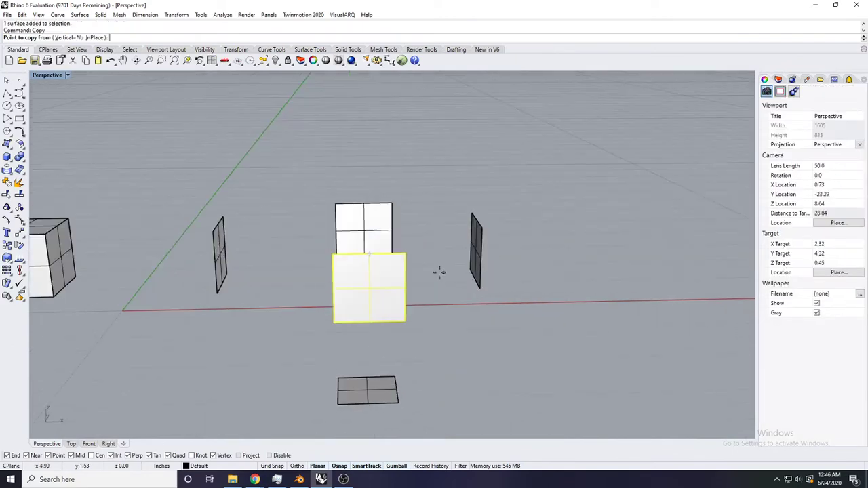
pyautogui.click(404, 253)
pyautogui.click(331, 253)
pyautogui.click(260, 254)
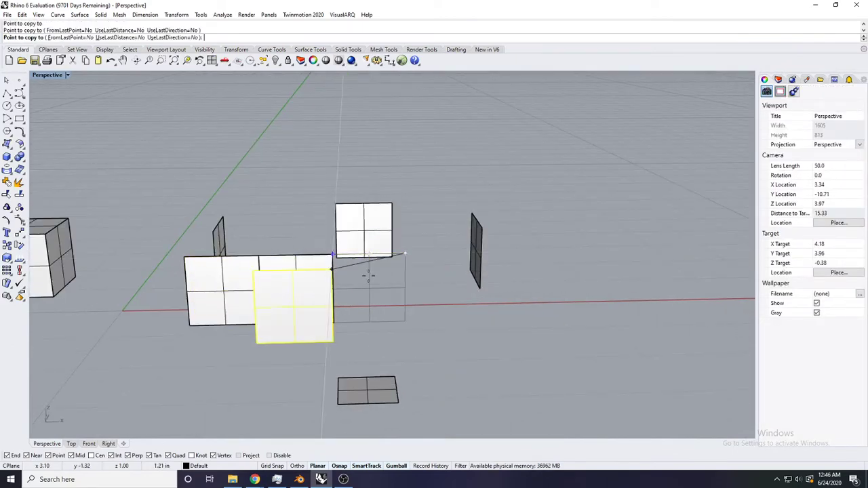
pyautogui.press('Return')
# Step: Copy the front row's negative X end face to the row's positive X end, corner to corner, as a fourth face
pyautogui.click(231, 273)
pyautogui.press('Return')
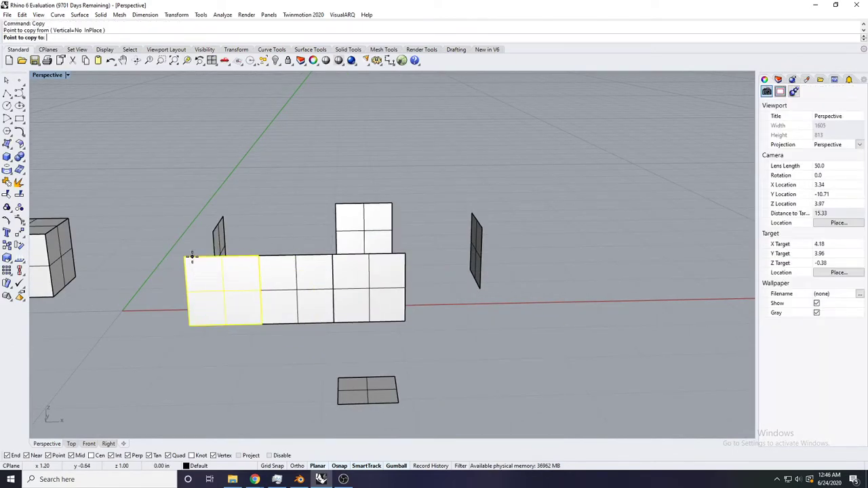
pyautogui.press('Escape')
pyautogui.press('Return')
pyautogui.click(184, 257)
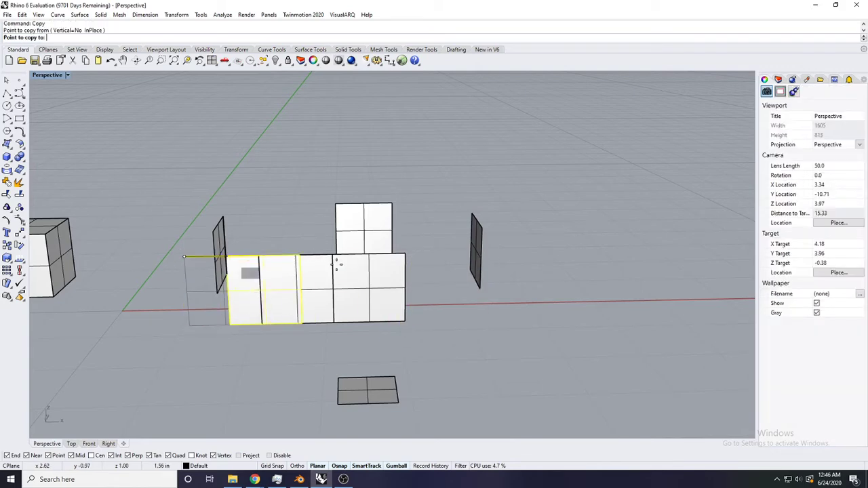
pyautogui.click(404, 253)
pyautogui.press('Return')
pyautogui.press('Return')
# Step: Copy the separated back face twice toward positive X, snapping corner to corner
pyautogui.moveTo(397, 221); pyautogui.dragTo(370, 273, button='right')
pyautogui.press('Escape')
pyautogui.press('Escape')
pyautogui.click(345, 260)
pyautogui.press('Return')
pyautogui.click(384, 247)
pyautogui.press('Escape')
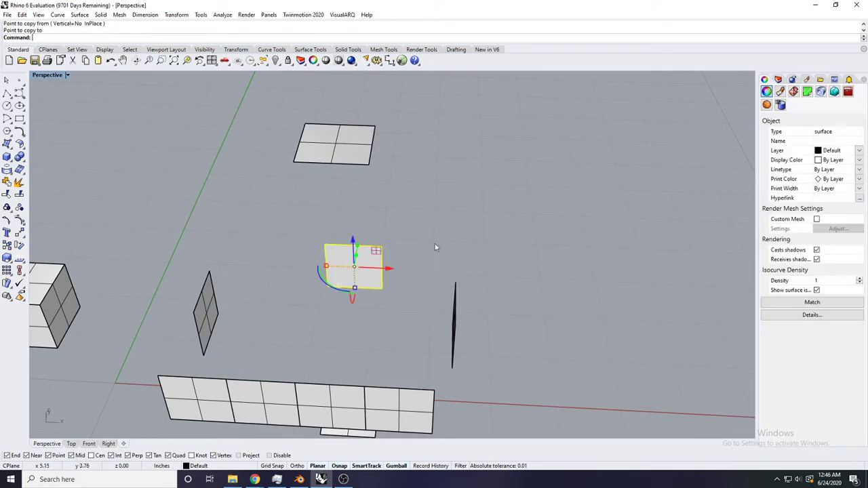
pyautogui.press('Return')
pyautogui.click(325, 245)
pyautogui.click(382, 247)
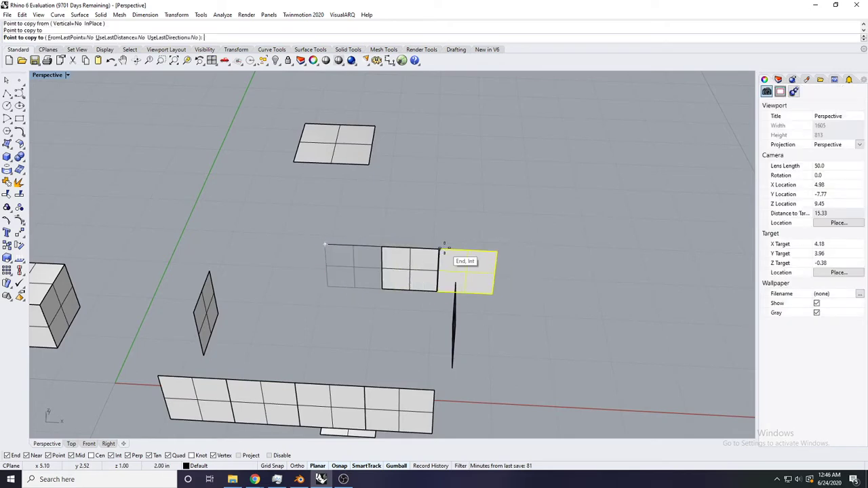
pyautogui.click(438, 249)
pyautogui.press('Return')
# Step: Copy the original back face twice toward negative X, corner to corner, to complete a row of five faces
pyautogui.press('Return')
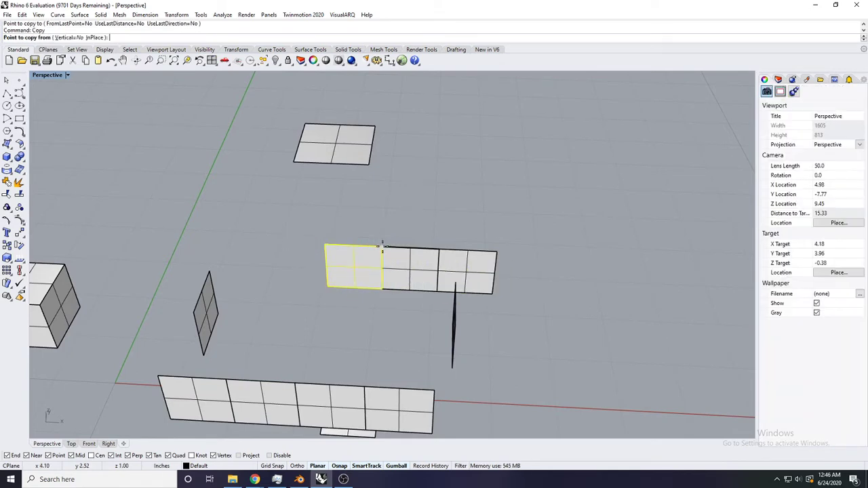
pyautogui.click(382, 248)
pyautogui.click(325, 245)
pyautogui.click(269, 243)
pyautogui.press('Return')
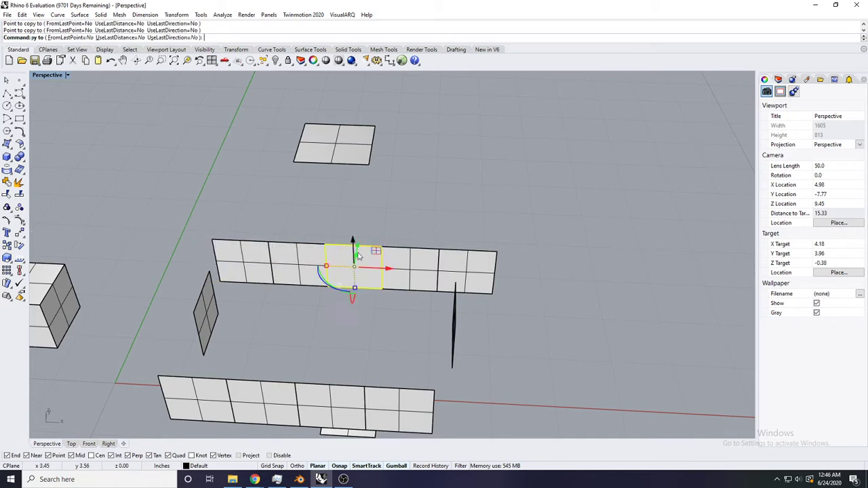
pyautogui.press('Escape')
# Step: Copy the front row's positive X end face one face width further along X, making a row of five faces
pyautogui.scroll(-5, 359, 256)
pyautogui.moveTo(434, 325); pyautogui.dragTo(440, 352, button='right')
pyautogui.scroll(5, 398, 329)
pyautogui.scroll(-4, 464, 312)
pyautogui.click(455, 369)
pyautogui.press('Return')
pyautogui.click(382, 327)
pyautogui.click(427, 331)
pyautogui.press('Return')
pyautogui.press('Escape')
# Step: Select the five faces of the front row
pyautogui.scroll(4, 510, 347)
pyautogui.click(511, 347)
pyautogui.scroll(-5, 511, 348)
pyautogui.scroll(3, 440, 353)
pyautogui.click(459, 329)
pyautogui.click(497, 206)
pyautogui.moveTo(497, 206); pyautogui.dragTo(533, 360, button='right')
pyautogui.click(412, 330)
pyautogui.click(459, 240)
pyautogui.scroll(-5, 386, 339)
pyautogui.scroll(4, 500, 372)
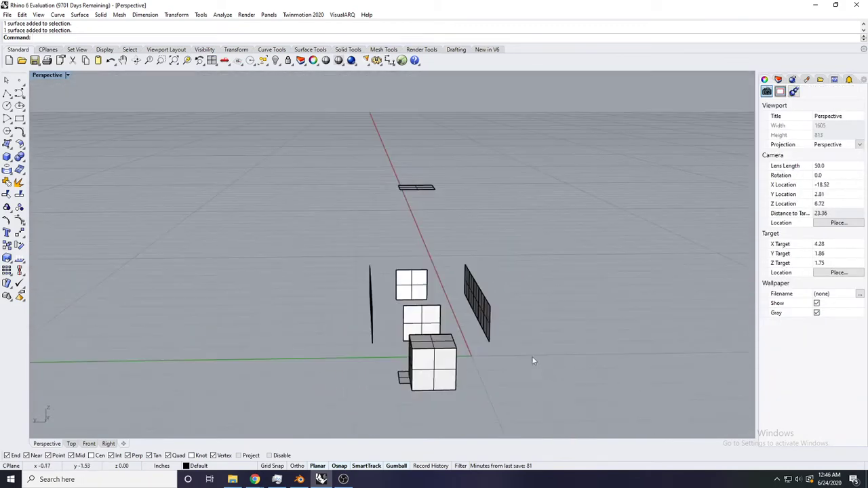
pyautogui.moveTo(466, 237); pyautogui.dragTo(465, 238)
pyautogui.moveTo(466, 238); pyautogui.dragTo(471, 257, button='right')
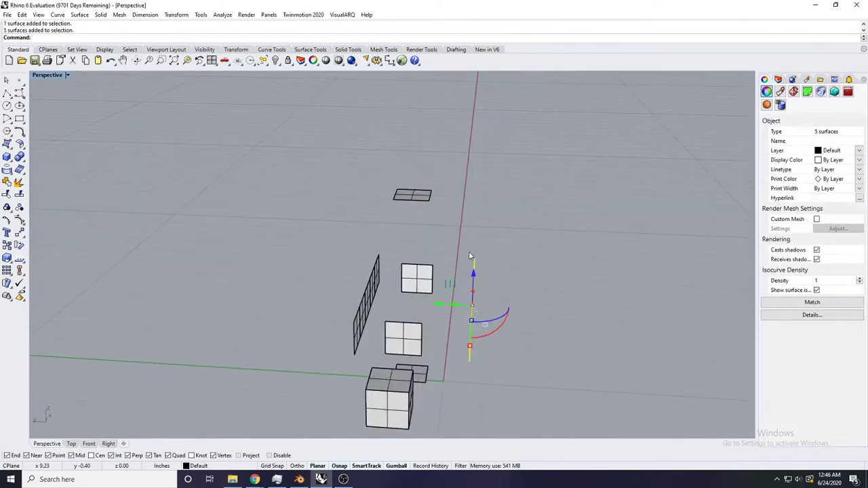
pyautogui.write('copy')
pyautogui.press('Return')
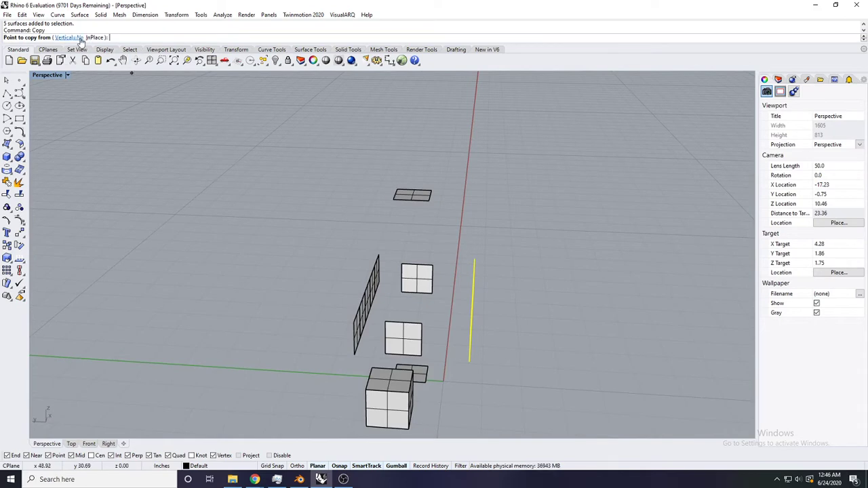
pyautogui.moveTo(536, 270); pyautogui.dragTo(461, 253, button='right')
pyautogui.press('Escape')
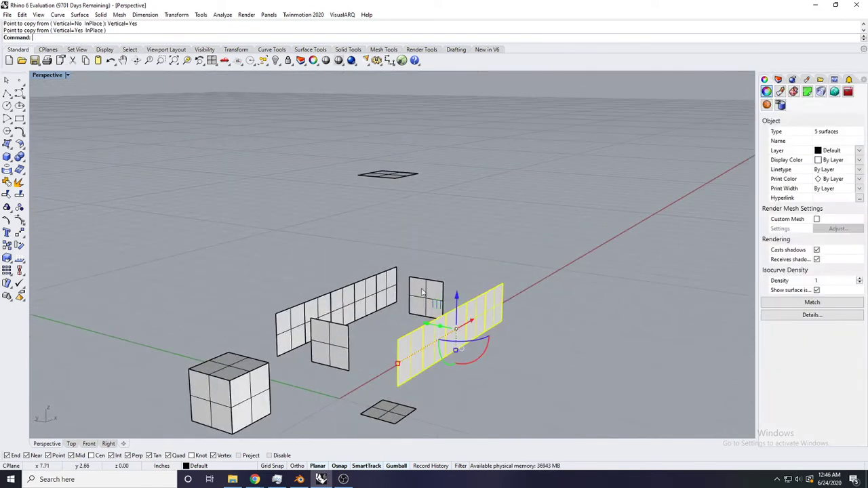
# Step: Add the back row's five faces to the selection and copy both rows upward by one face height
pyautogui.keyDown('shift'); pyautogui.click(383, 287); pyautogui.keyUp('shift')
pyautogui.moveTo(383, 287); pyautogui.dragTo(404, 275, button='right')
pyautogui.keyDown('shift'); pyautogui.moveTo(301, 215); pyautogui.dragTo(283, 217); pyautogui.keyUp('shift')
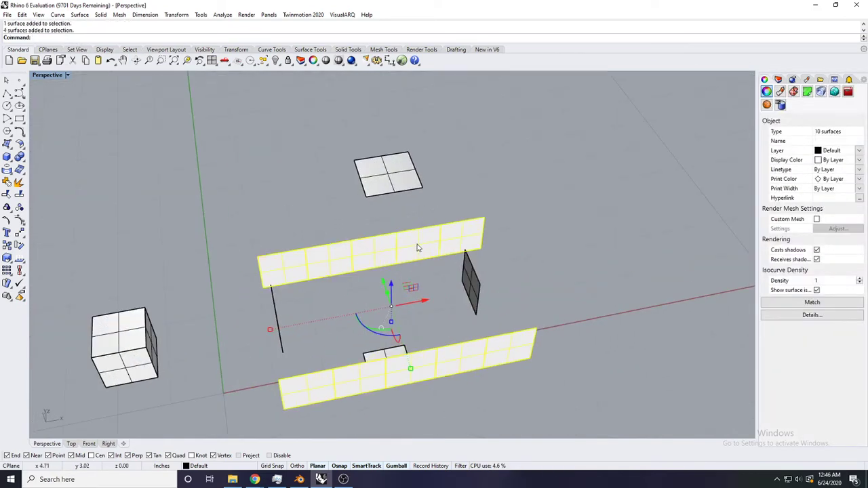
pyautogui.moveTo(416, 248); pyautogui.dragTo(445, 234, button='right')
pyautogui.press('Return')
pyautogui.press('Escape')
pyautogui.scroll(-6, 510, 200)
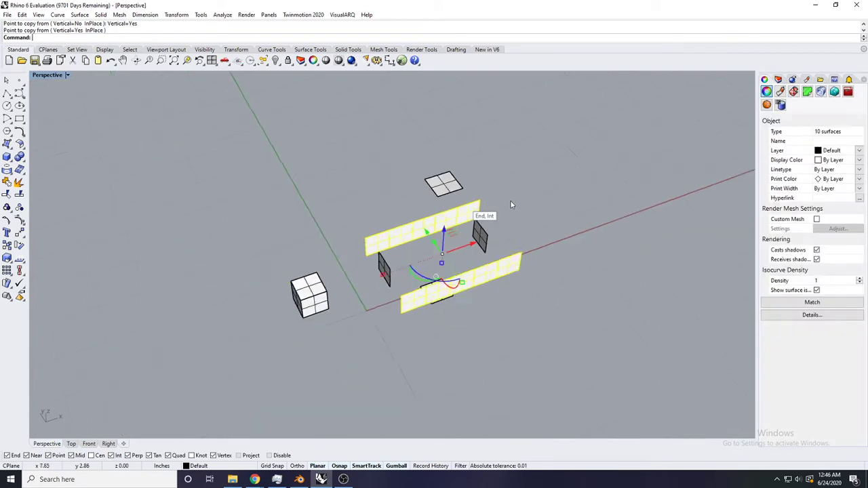
pyautogui.keyDown('shift'); pyautogui.moveTo(510, 200); pyautogui.dragTo(478, 169, button='right'); pyautogui.keyUp('shift')
pyautogui.press('Return')
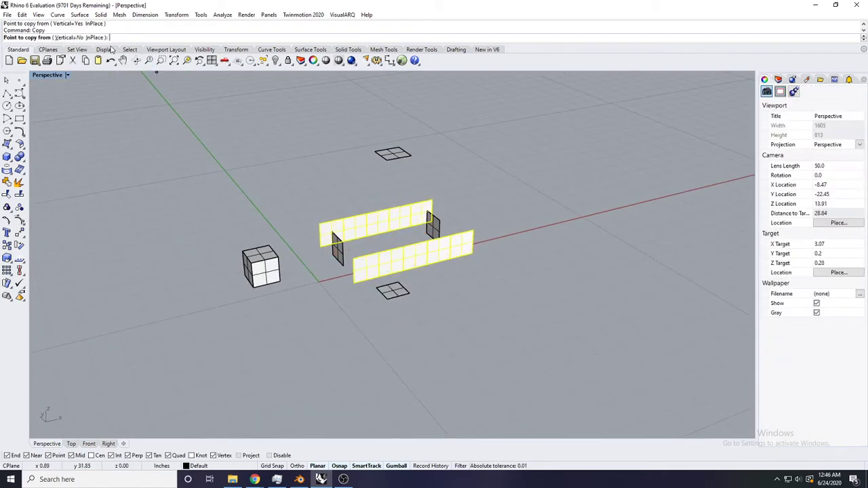
pyautogui.click(474, 230)
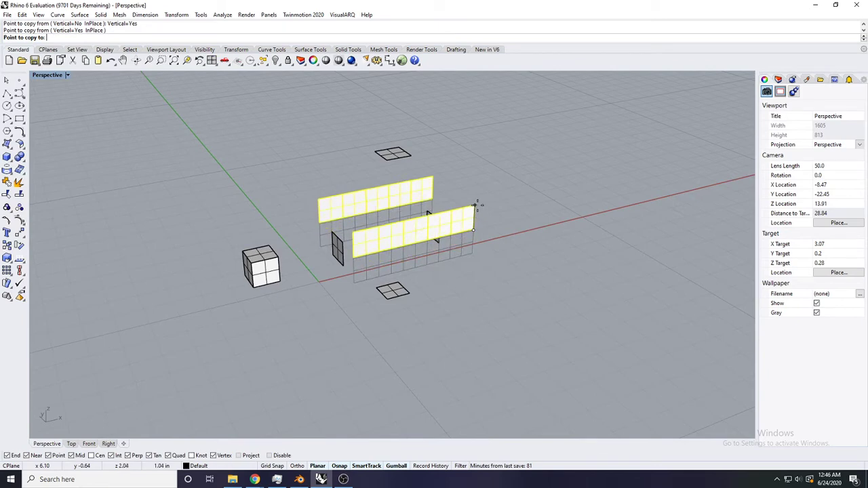
pyautogui.click(474, 230)
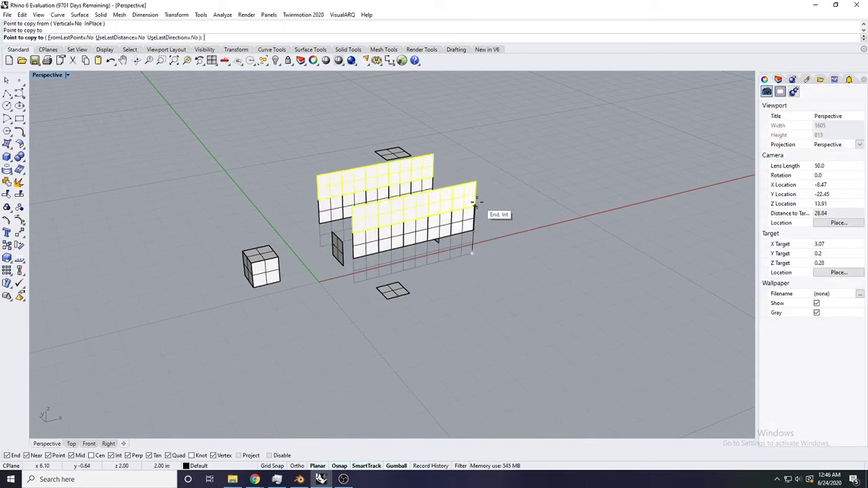
pyautogui.press('Return')
# Step: Copy both original five-face rows downward by one face height, making each wall three faces tall
pyautogui.press('Return')
pyautogui.click(475, 230)
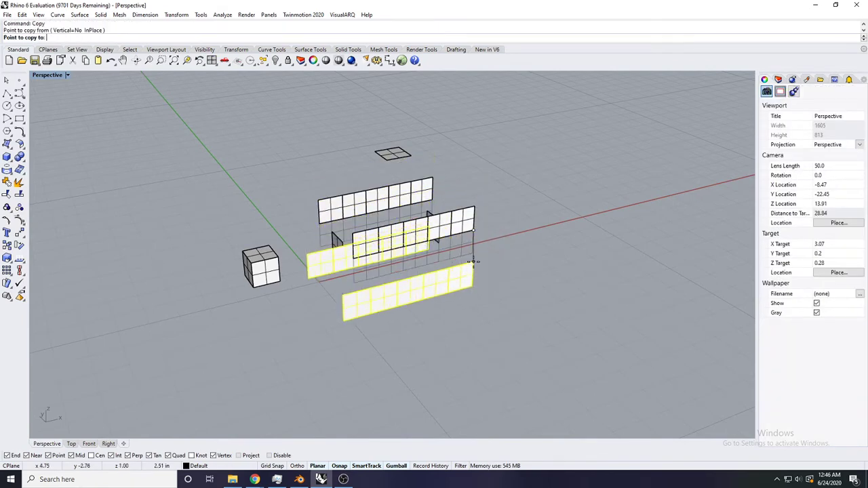
pyautogui.click(473, 256)
pyautogui.press('Return')
pyautogui.moveTo(490, 293); pyautogui.dragTo(517, 330, button='right')
# Step: Copy the separated top face three times from the back wall's upper corner toward the front wall, forming a strip between the walls
pyautogui.scroll(4, 397, 181)
pyautogui.click(397, 183)
pyautogui.scroll(-4, 398, 182)
pyautogui.moveTo(400, 180); pyautogui.dragTo(412, 173, button='right')
pyautogui.scroll(4, 411, 173)
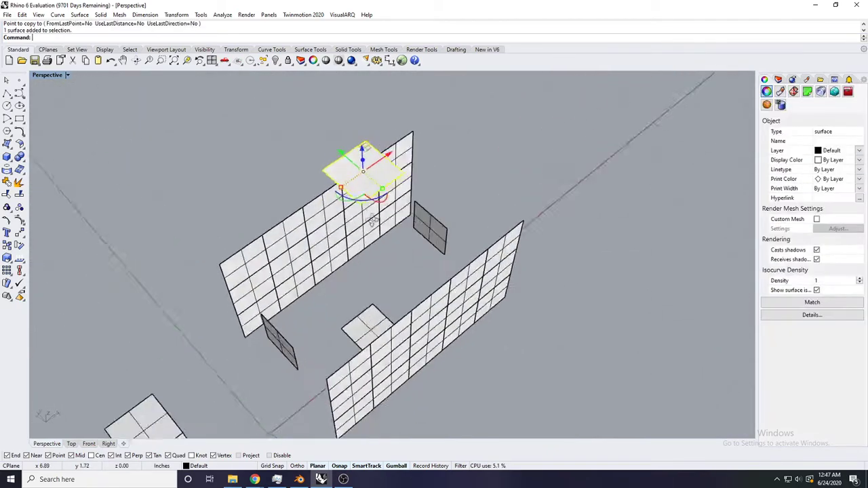
pyautogui.press('Return')
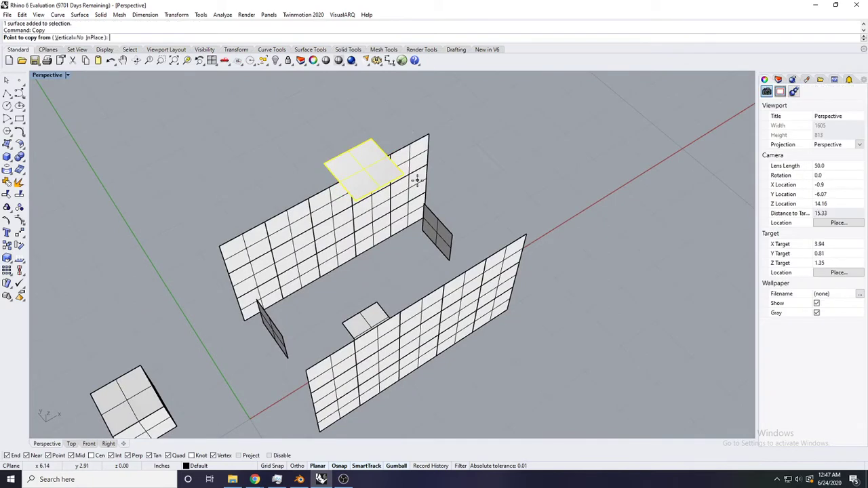
pyautogui.click(368, 140)
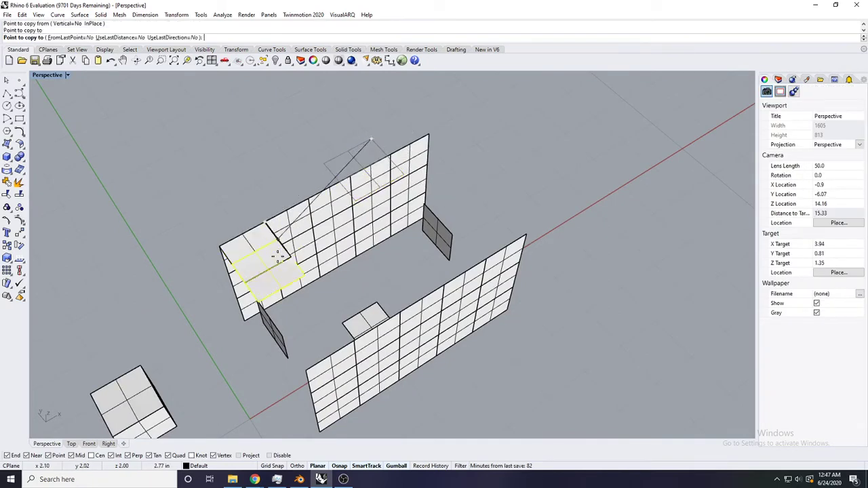
pyautogui.click(292, 259)
pyautogui.click(325, 299)
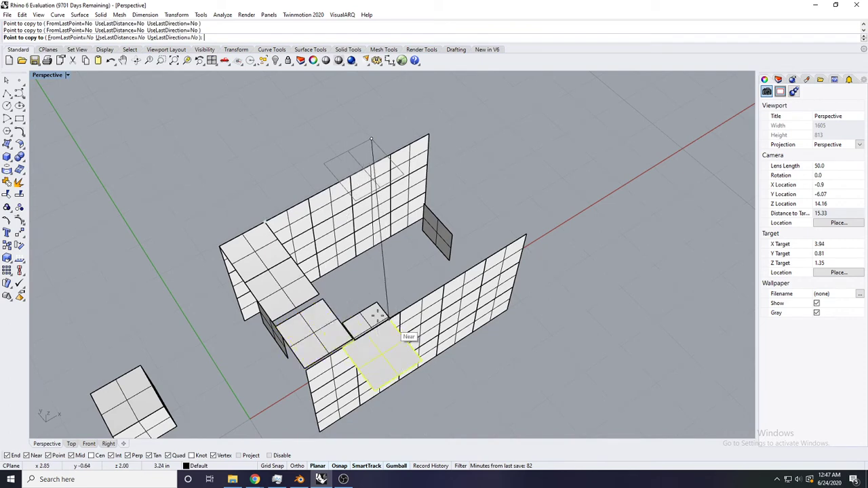
pyautogui.press('Return')
# Step: Move the strip's third face by its corner against the second face to close the gap
pyautogui.scroll(4, 339, 323)
pyautogui.click(319, 333)
pyautogui.press('Return')
pyautogui.press('Escape')
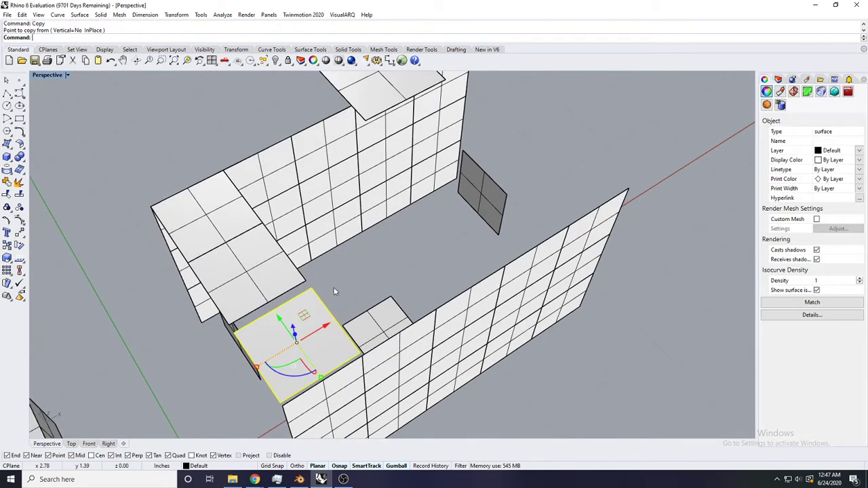
pyautogui.write('m')
pyautogui.press('Return')
pyautogui.click(311, 288)
pyautogui.click(306, 280)
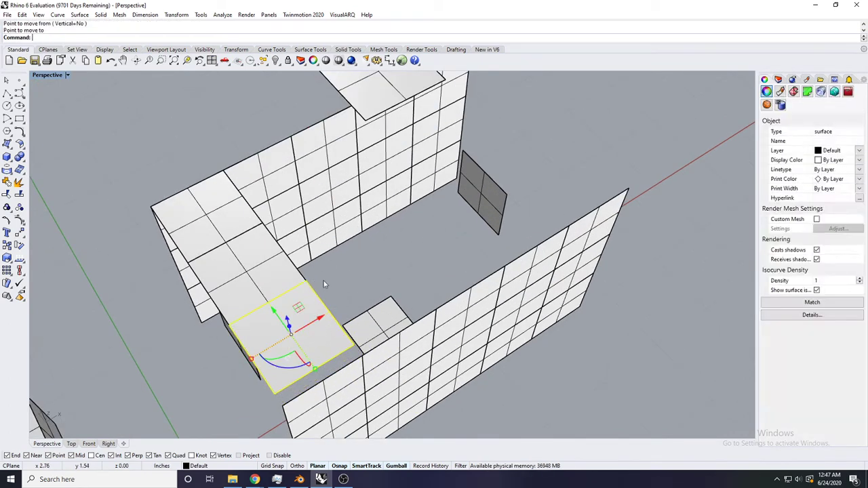
pyautogui.click(324, 285)
# Step: Select the strip's three faces and copy them twice along the walls' top edge toward positive X
pyautogui.scroll(-6, 323, 284)
pyautogui.moveTo(323, 284); pyautogui.dragTo(386, 285, button='right')
pyautogui.scroll(2, 379, 292)
pyautogui.click(359, 314)
pyautogui.keyDown('shift'); pyautogui.click(316, 301); pyautogui.keyUp('shift')
pyautogui.keyDown('shift'); pyautogui.click(290, 293); pyautogui.keyUp('shift')
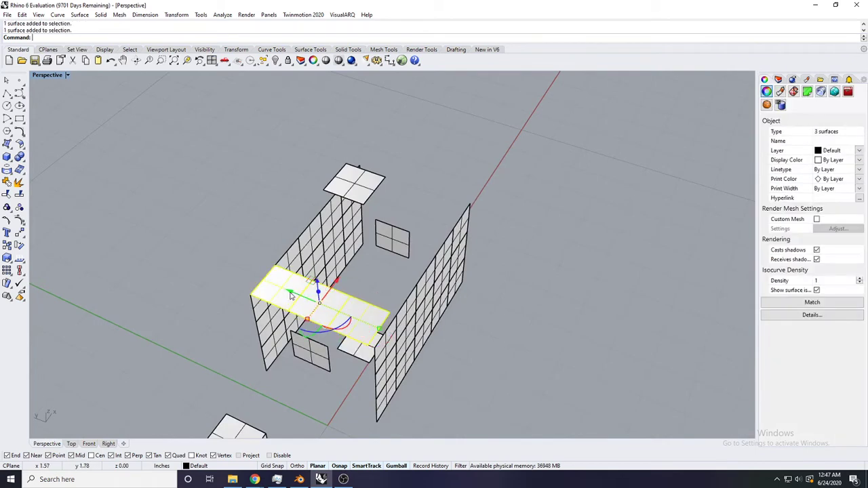
pyautogui.scroll(-2, 290, 294)
pyautogui.moveTo(290, 295); pyautogui.dragTo(287, 300, button='right')
pyautogui.press('Return')
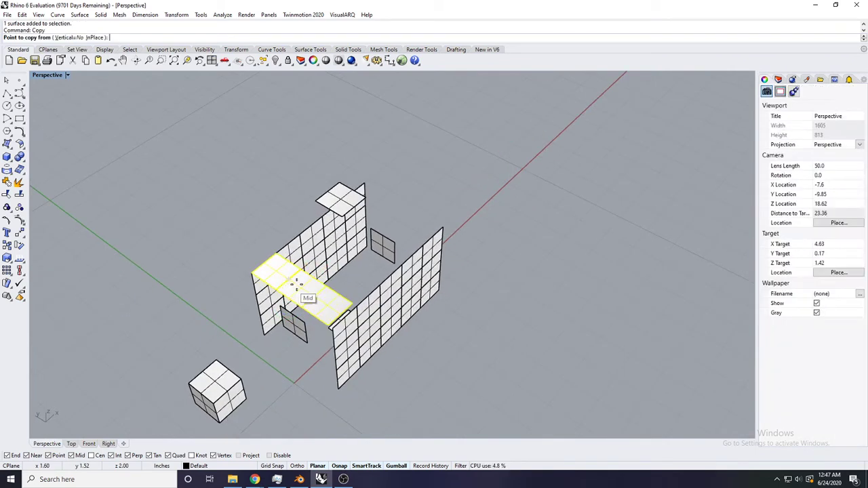
pyautogui.click(252, 272)
pyautogui.click(278, 253)
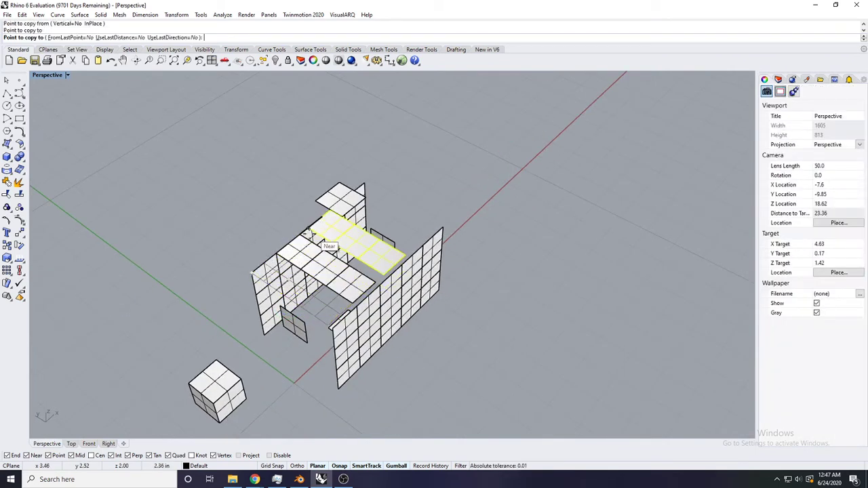
pyautogui.click(305, 235)
# Step: Place two more copies of the three-face strip toward positive X, finishing the roof at the walls' far end
pyautogui.moveTo(421, 249); pyautogui.dragTo(281, 227, button='right')
pyautogui.keyDown('shift'); pyautogui.moveTo(412, 193); pyautogui.dragTo(403, 251, button='right'); pyautogui.keyUp('shift')
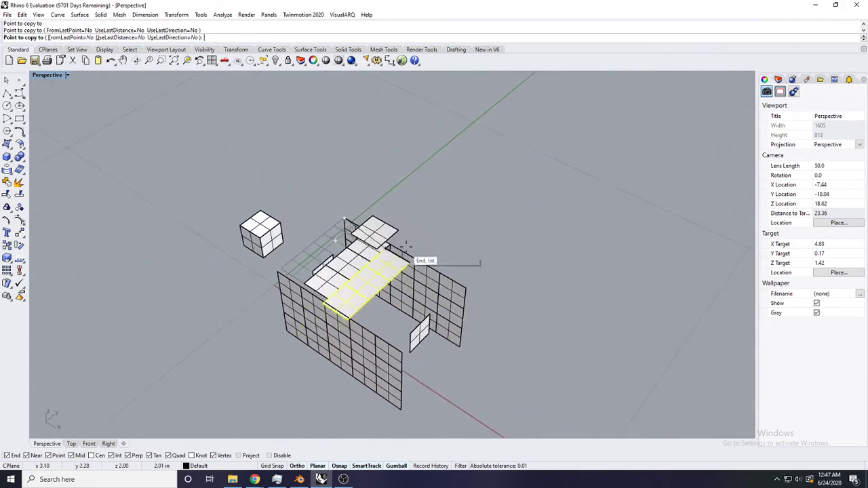
pyautogui.scroll(6, 404, 253)
pyautogui.keyDown('shift'); pyautogui.moveTo(408, 301); pyautogui.dragTo(420, 270, button='right'); pyautogui.keyUp('shift')
pyautogui.click(434, 274)
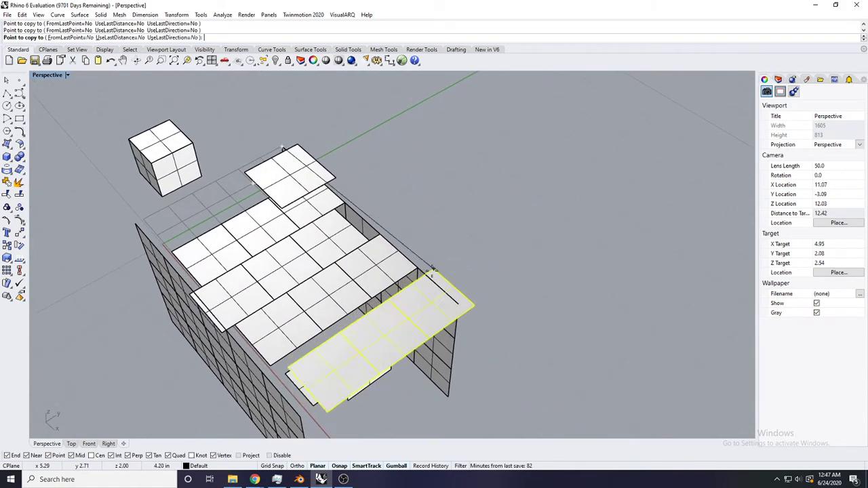
pyautogui.click(418, 269)
pyautogui.rightClick(417, 268)
# Step: Move the roof's misaligned three-face strip by its corner into line with the neighbouring strips
pyautogui.click(342, 245)
pyautogui.keyDown('shift'); pyautogui.click(280, 278); pyautogui.keyUp('shift')
pyautogui.keyDown('shift'); pyautogui.click(235, 301); pyautogui.keyUp('shift')
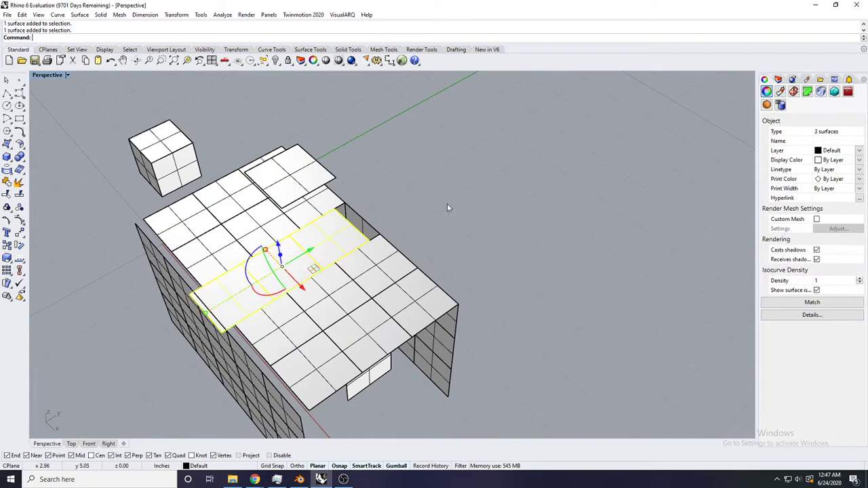
pyautogui.press('Return')
pyautogui.click(387, 247)
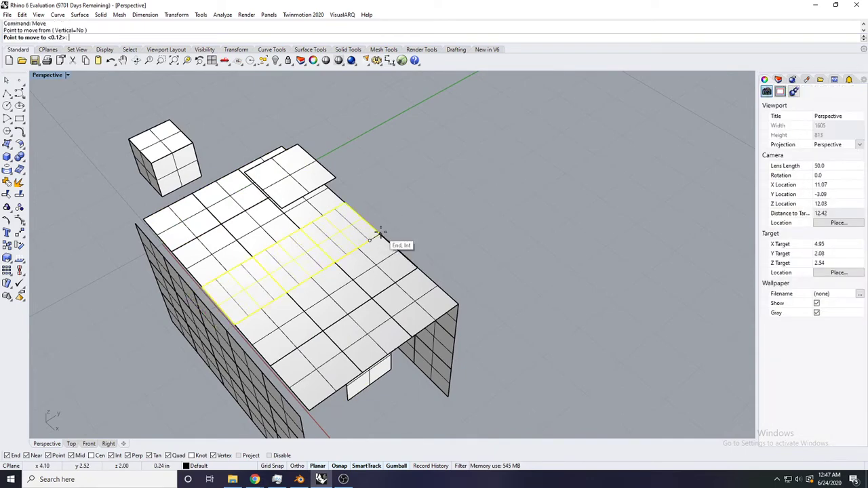
pyautogui.click(384, 237)
pyautogui.scroll(3, 422, 242)
pyautogui.press('Escape')
# Step: Copy all the roof faces down to the bottom edge of the walls to form a floor
pyautogui.scroll(-8, 435, 245)
pyautogui.moveTo(438, 245); pyautogui.dragTo(415, 234, button='right')
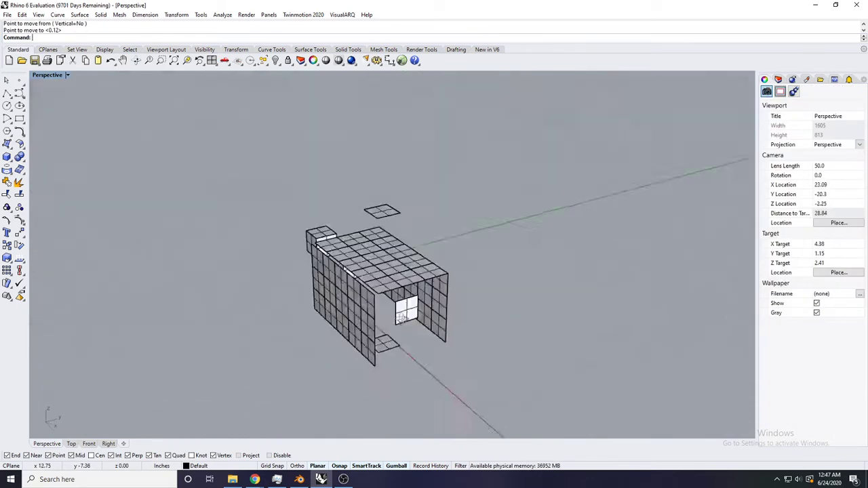
pyautogui.scroll(3, 419, 281)
pyautogui.moveTo(420, 285)
pyautogui.mouseDown(button='right')
pyautogui.moveTo(388, 232)
pyautogui.moveTo(421, 273)
pyautogui.mouseUp(button='right')
pyautogui.moveTo(414, 273); pyautogui.dragTo(431, 283)
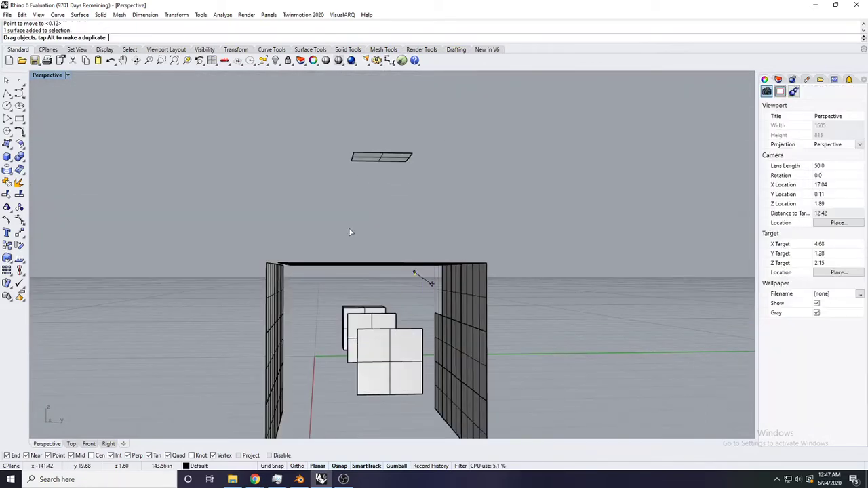
pyautogui.moveTo(440, 219); pyautogui.dragTo(448, 207)
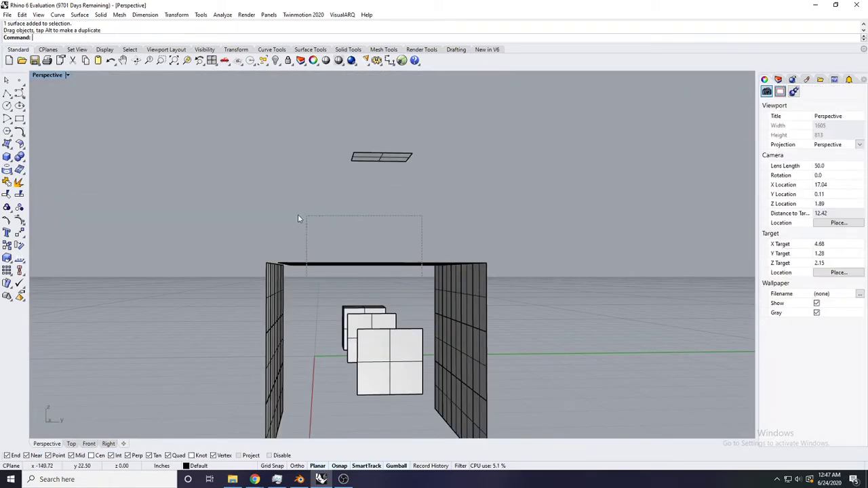
pyautogui.moveTo(298, 214); pyautogui.dragTo(298, 216)
pyautogui.scroll(-6, 299, 217)
pyautogui.moveTo(302, 218); pyautogui.dragTo(402, 273, button='right')
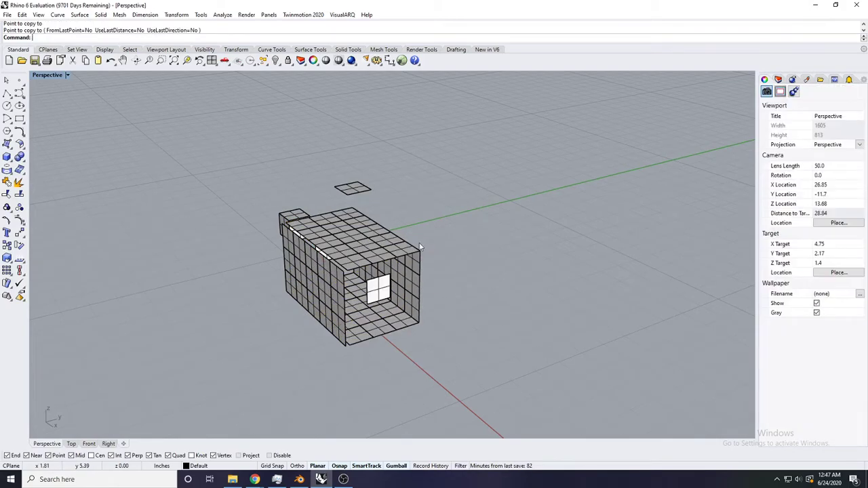
# Step: Move the offset 15-face side wall by its upper corner until it meets the edges of the roof and floor
pyautogui.scroll(4, 400, 261)
pyautogui.moveTo(372, 247); pyautogui.dragTo(293, 303, button='right')
pyautogui.scroll(4, 361, 250)
pyautogui.click(252, 278)
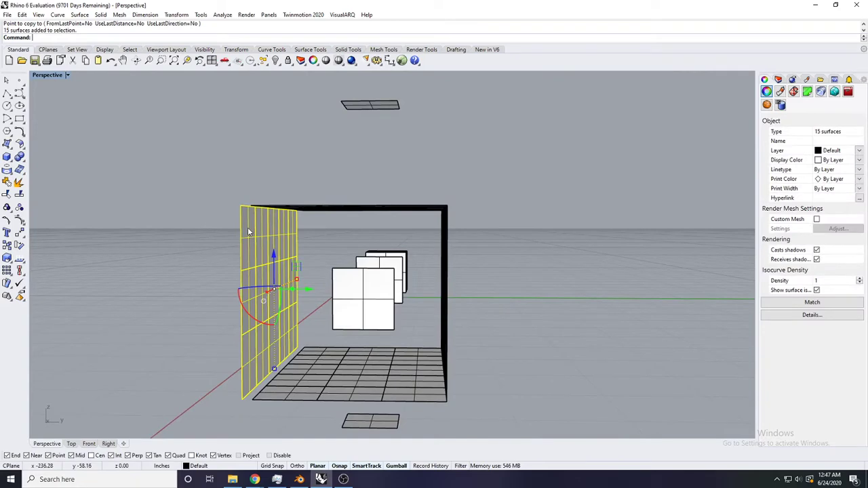
pyautogui.write('Move')
pyautogui.press('Return')
pyautogui.moveTo(565, 148); pyautogui.dragTo(607, 216, button='right')
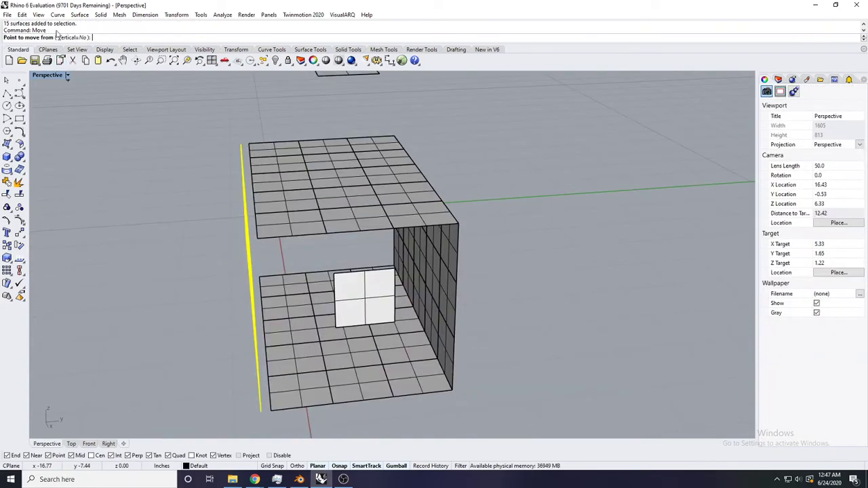
pyautogui.click(241, 143)
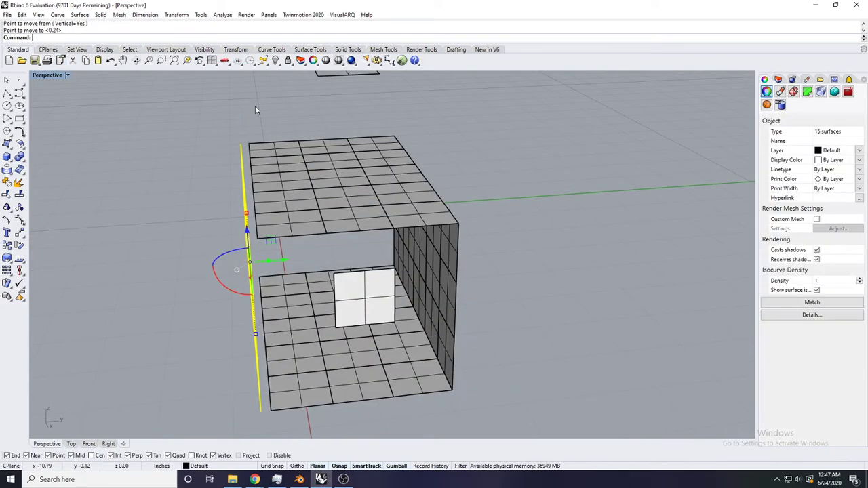
pyautogui.click(240, 144)
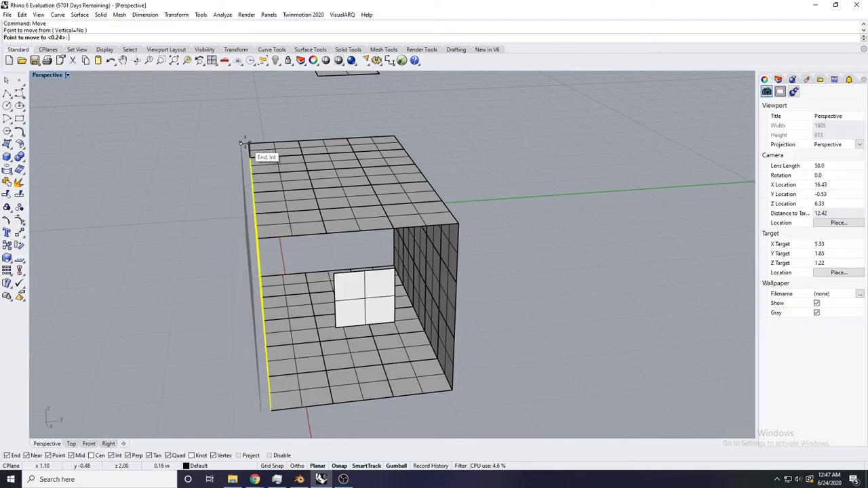
pyautogui.click(250, 143)
pyautogui.scroll(-10, 249, 139)
pyautogui.scroll(6, 257, 139)
pyautogui.press('Escape')
# Step: Delete the three middle faces of the roof to leave a long rectangular opening
pyautogui.moveTo(285, 156); pyautogui.dragTo(348, 249, button='right')
pyautogui.scroll(5, 346, 254)
pyautogui.click(344, 257)
pyautogui.scroll(-5, 344, 256)
pyautogui.scroll(5, 349, 261)
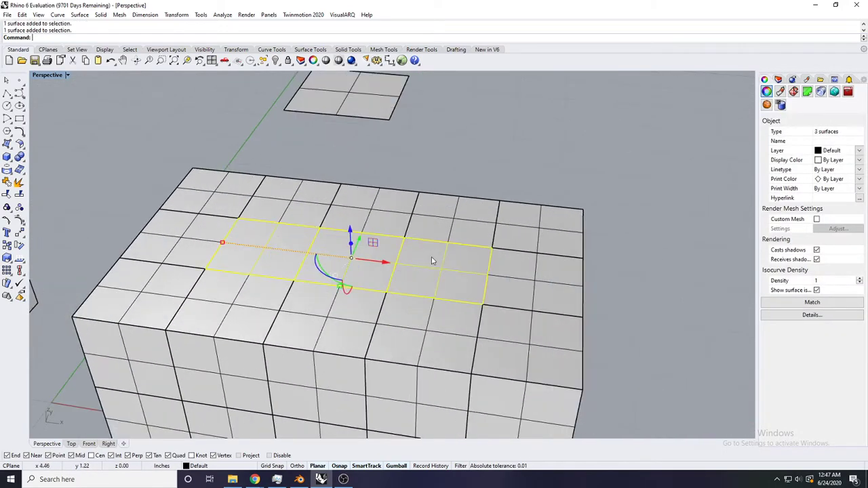
pyautogui.scroll(-4, 431, 260)
pyautogui.press('Delete')
# Step: Delete the three middle faces of the floor directly below the roof opening
pyautogui.moveTo(432, 261); pyautogui.dragTo(388, 197, button='right')
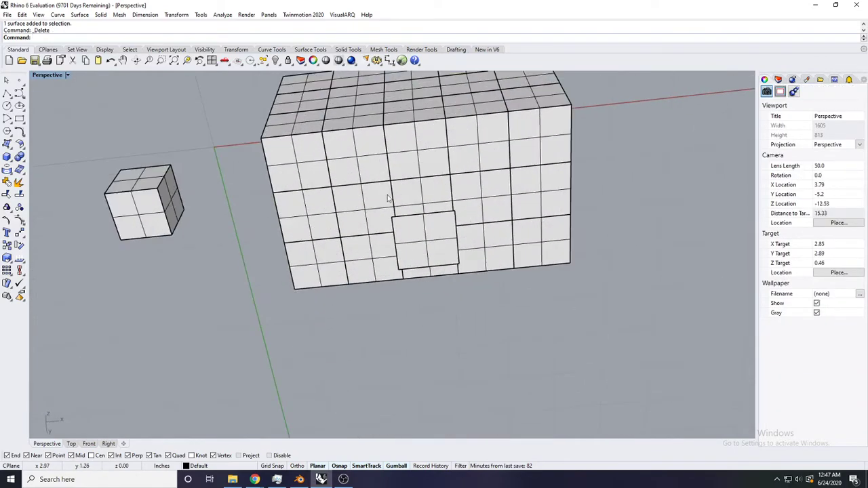
pyautogui.click(388, 197)
pyautogui.scroll(-4, 471, 200)
pyautogui.press('Delete')
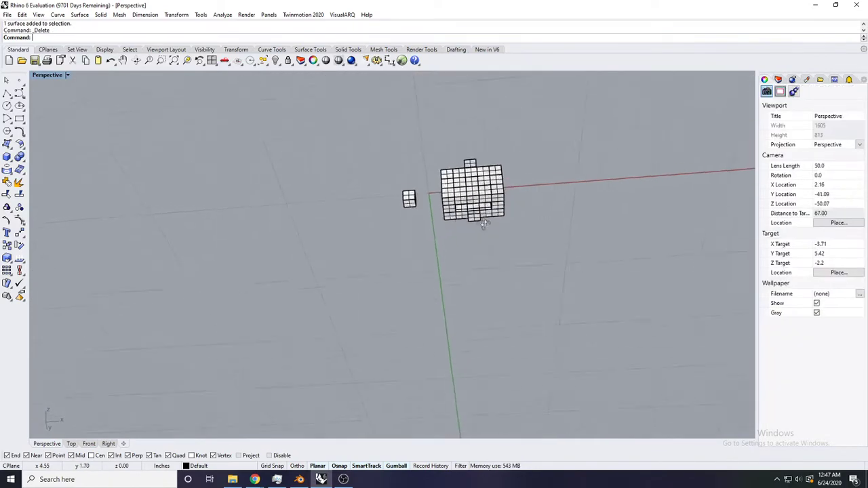
pyautogui.scroll(2, 475, 224)
pyautogui.moveTo(475, 224); pyautogui.dragTo(413, 230, button='right')
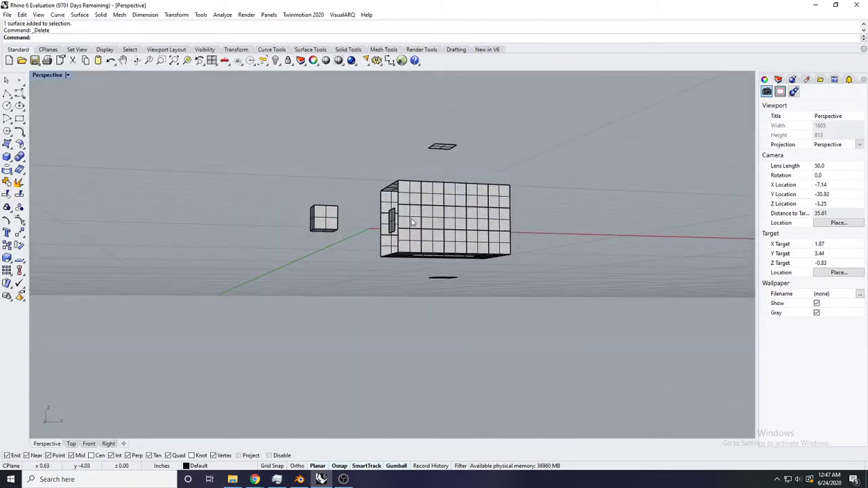
pyautogui.moveTo(487, 178); pyautogui.dragTo(422, 264, button='right')
pyautogui.scroll(6, 447, 245)
pyautogui.scroll(4, 422, 264)
pyautogui.moveTo(431, 319); pyautogui.dragTo(418, 321, button='right')
pyautogui.click(408, 335)
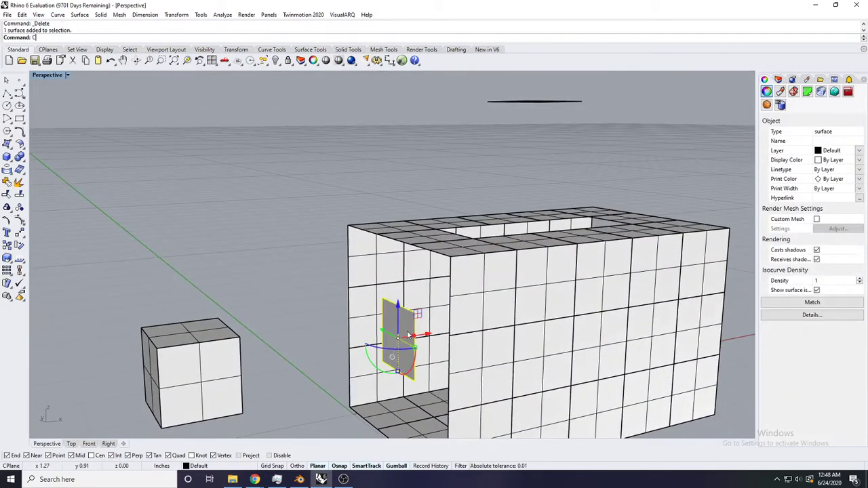
pyautogui.press('Return')
pyautogui.scroll(-4, 350, 242)
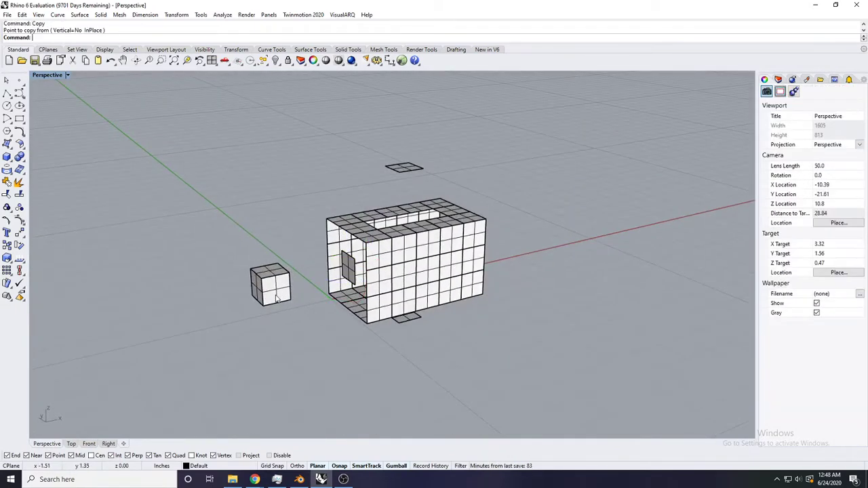
# Step: Copy the small cube's end face onto both short ends of the roof opening, stacking the copies two faces high
pyautogui.scroll(6, 276, 297)
pyautogui.moveTo(271, 293); pyautogui.dragTo(303, 293, button='right')
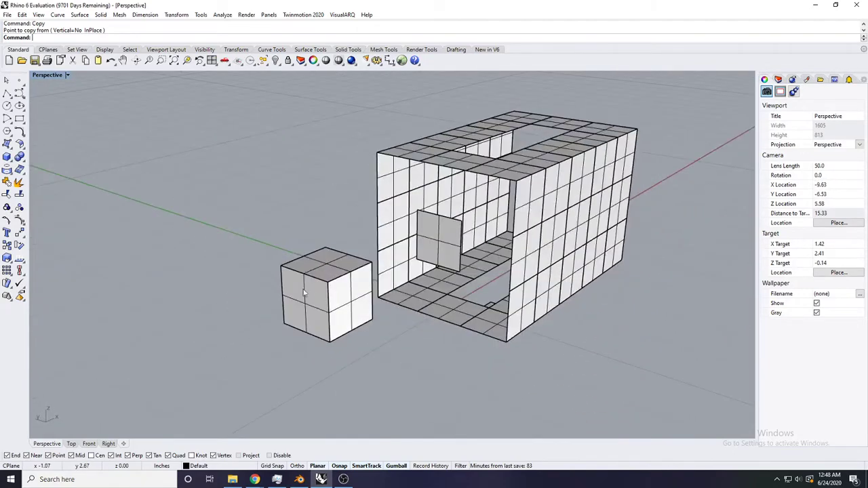
pyautogui.click(304, 293)
pyautogui.press('Return')
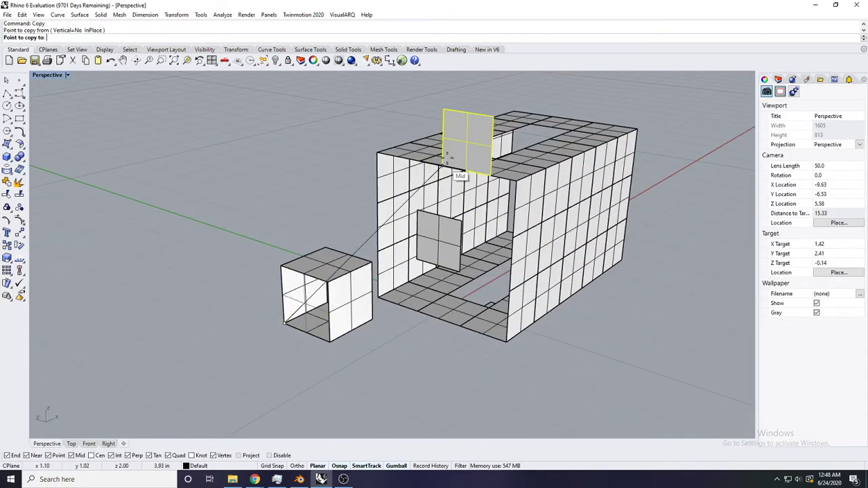
pyautogui.keyDown('shift'); pyautogui.moveTo(520, 133); pyautogui.dragTo(442, 201, button='right'); pyautogui.keyUp('shift')
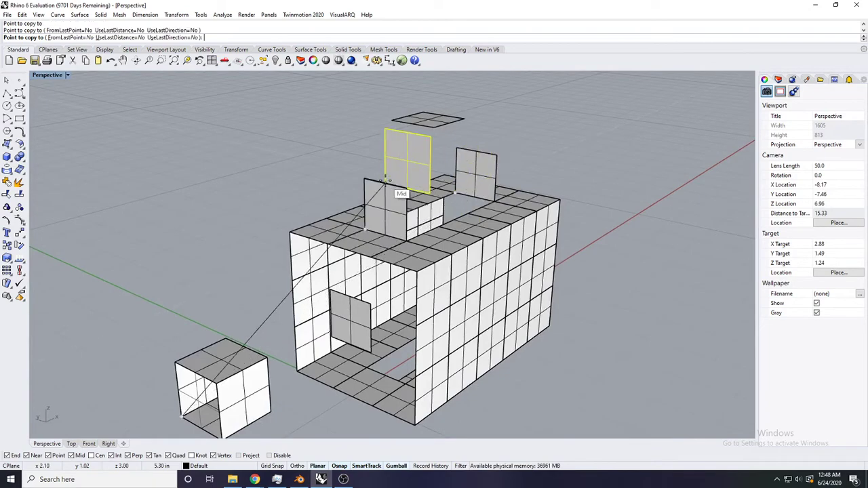
pyautogui.press('Escape')
pyautogui.press('Escape')
# Step: Copy the small cube's front face along one long edge of the roof opening as a wall three faces wide and two high
pyautogui.moveTo(517, 186); pyautogui.dragTo(380, 231, button='right')
pyautogui.scroll(-4, 399, 196)
pyautogui.click(257, 305)
pyautogui.press('Return')
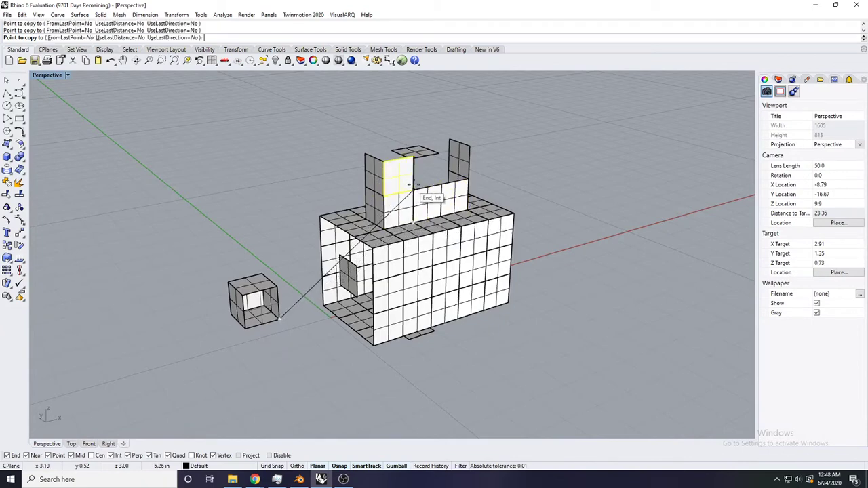
pyautogui.click(468, 178)
pyautogui.press('Escape')
pyautogui.scroll(-2, 469, 177)
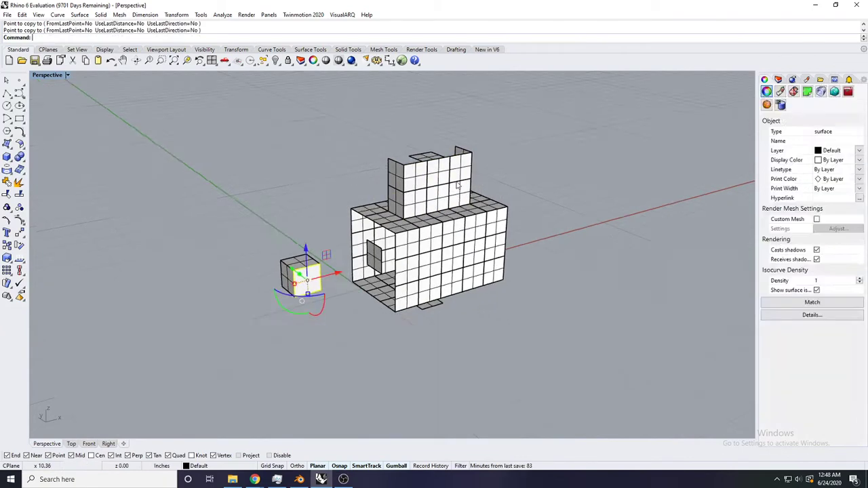
pyautogui.press('Escape')
pyautogui.scroll(4, 302, 298)
pyautogui.moveTo(301, 309); pyautogui.dragTo(401, 318, button='right')
pyautogui.scroll(-4, 410, 215)
pyautogui.moveTo(410, 215); pyautogui.dragTo(451, 211, button='right')
pyautogui.scroll(4, 451, 211)
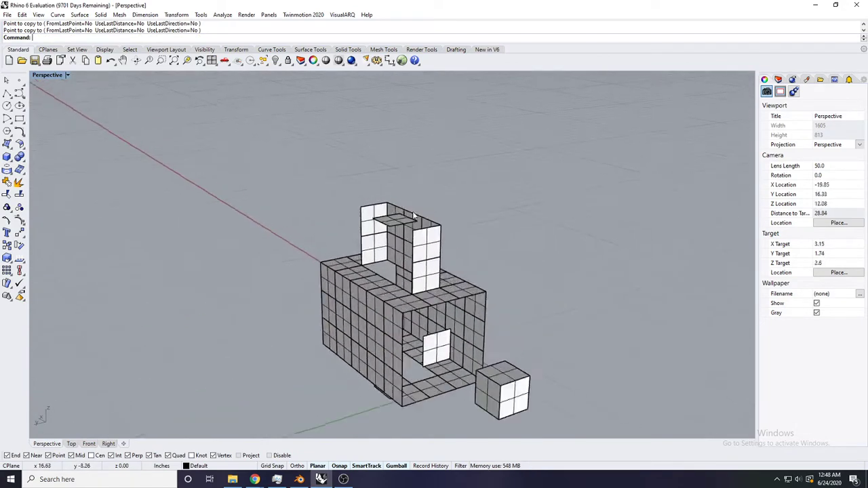
pyautogui.click(447, 278)
pyautogui.scroll(3, 469, 295)
pyautogui.moveTo(471, 295); pyautogui.dragTo(499, 306, button='right')
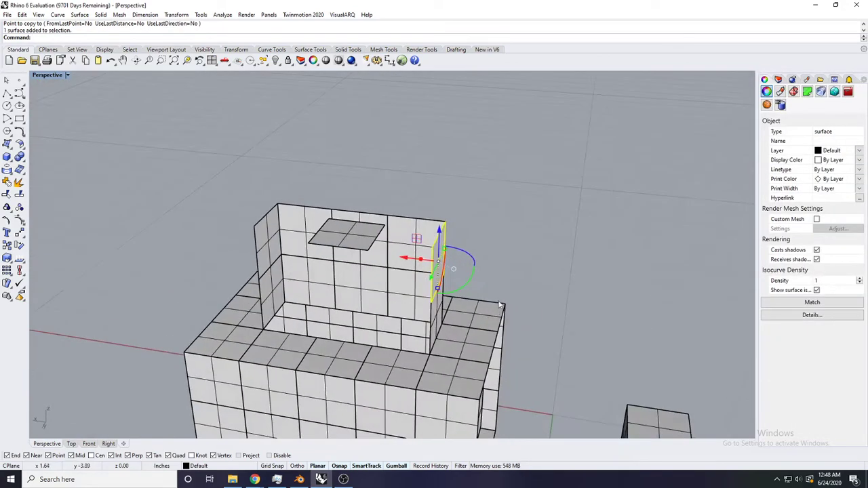
pyautogui.press('Escape')
# Step: Copy the long wall's upper row of three faces down to the opposite long edge of the roof opening
pyautogui.scroll(-4, 453, 263)
pyautogui.scroll(5, 423, 255)
pyautogui.moveTo(400, 252); pyautogui.dragTo(414, 250, button='right')
pyautogui.click(413, 250)
pyautogui.keyDown('shift'); pyautogui.click(341, 265); pyautogui.keyUp('shift')
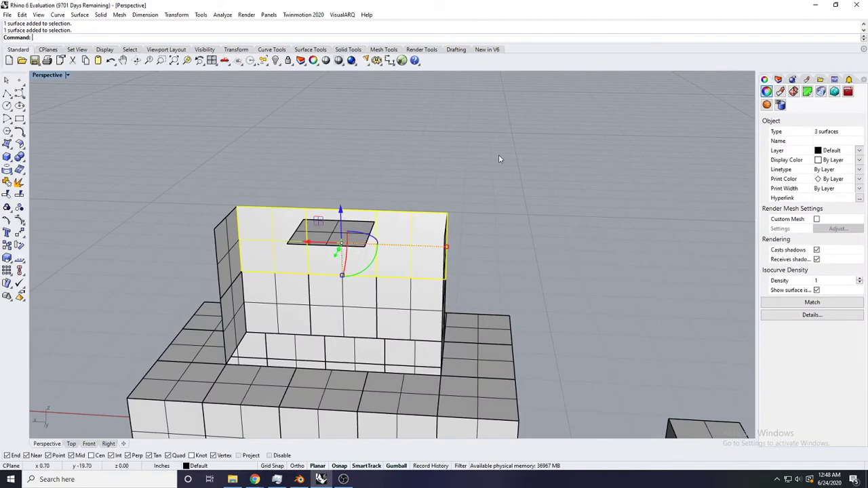
pyautogui.press('Return')
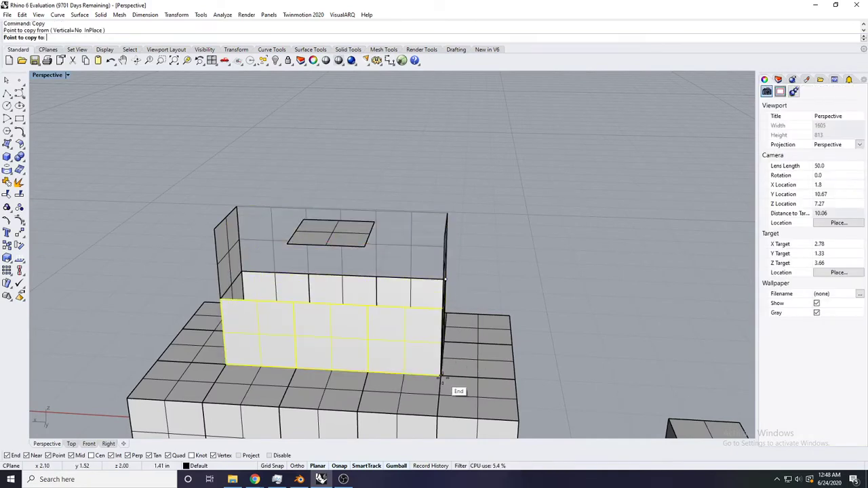
pyautogui.click(441, 376)
pyautogui.press('Return')
# Step: Delete the upper row of faces from the long wall and from both short ends, keeping the raised block one face high
pyautogui.moveTo(438, 268); pyautogui.dragTo(416, 251, button='right')
pyautogui.click(415, 252)
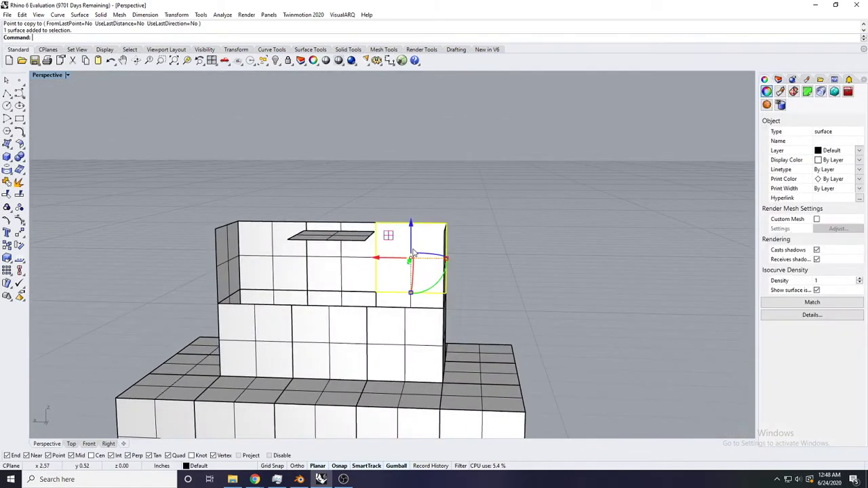
pyautogui.click(226, 265)
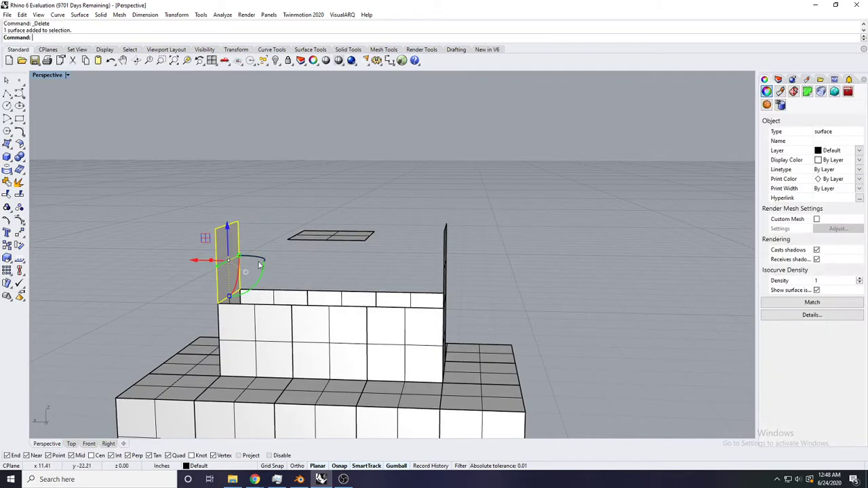
pyautogui.moveTo(491, 296); pyautogui.dragTo(335, 263, button='right')
pyautogui.press('Delete')
# Step: Copy the small cube's top face onto both ends of the raised block, leaving the middle of its top open
pyautogui.click(417, 223)
pyautogui.scroll(-5, 415, 225)
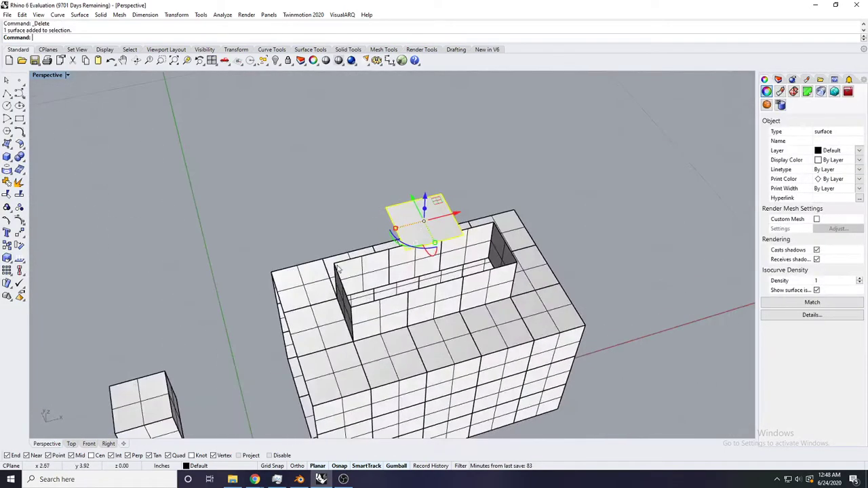
pyautogui.scroll(-5, 331, 268)
pyautogui.scroll(6, 301, 300)
pyautogui.click(271, 330)
pyautogui.write('C')
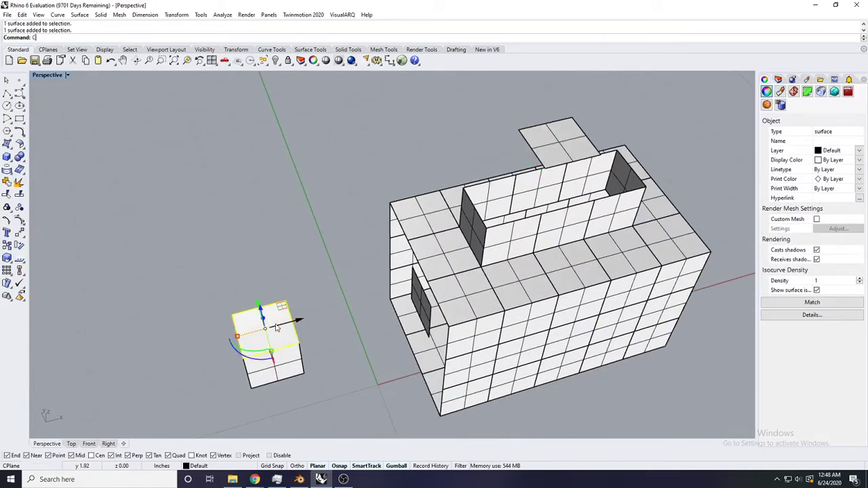
pyautogui.write('opy')
pyautogui.press('Return')
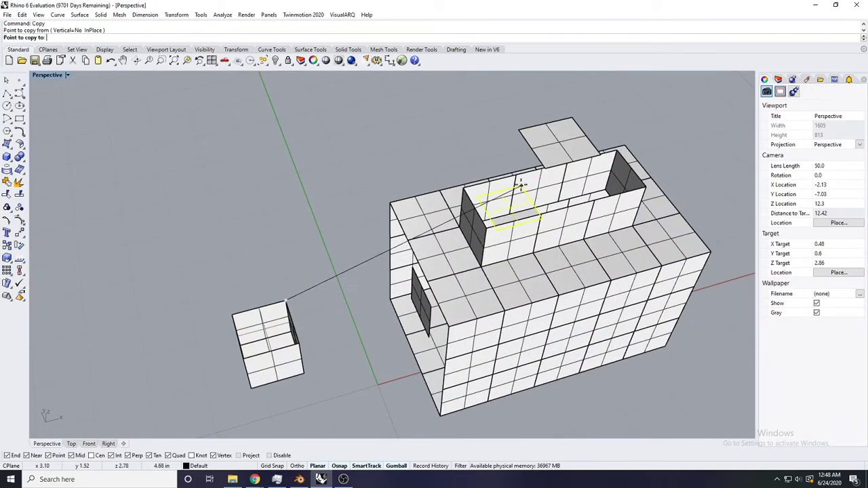
pyautogui.keyDown('shift'); pyautogui.moveTo(522, 179); pyautogui.dragTo(364, 266, button='right'); pyautogui.keyUp('shift')
pyautogui.click(470, 224)
pyautogui.press('Escape')
pyautogui.press('Escape')
pyautogui.scroll(-8, 474, 221)
pyautogui.scroll(10, 489, 221)
pyautogui.scroll(-6, 364, 281)
# Step: Copy the raised block's end face upright onto the nearer edge of the middle opening in its top
pyautogui.moveTo(367, 298); pyautogui.dragTo(399, 305, button='right')
pyautogui.scroll(6, 419, 304)
pyautogui.click(412, 277)
pyautogui.write('copy')
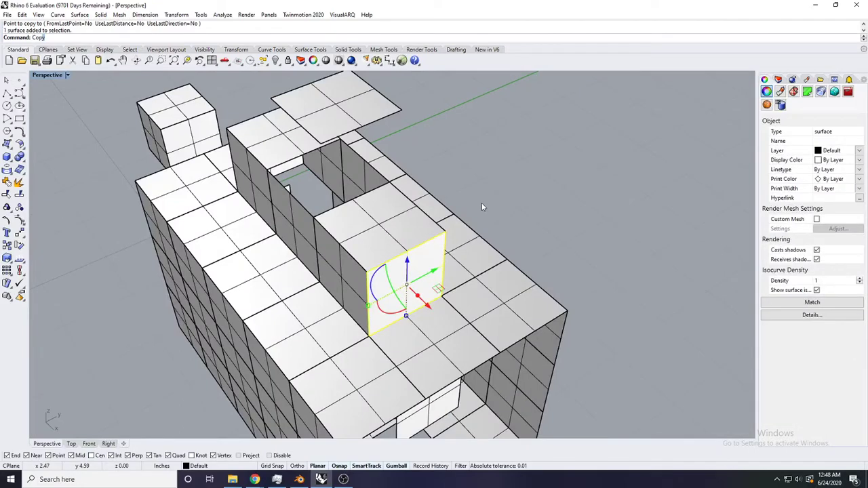
pyautogui.press('Return')
pyautogui.click(442, 297)
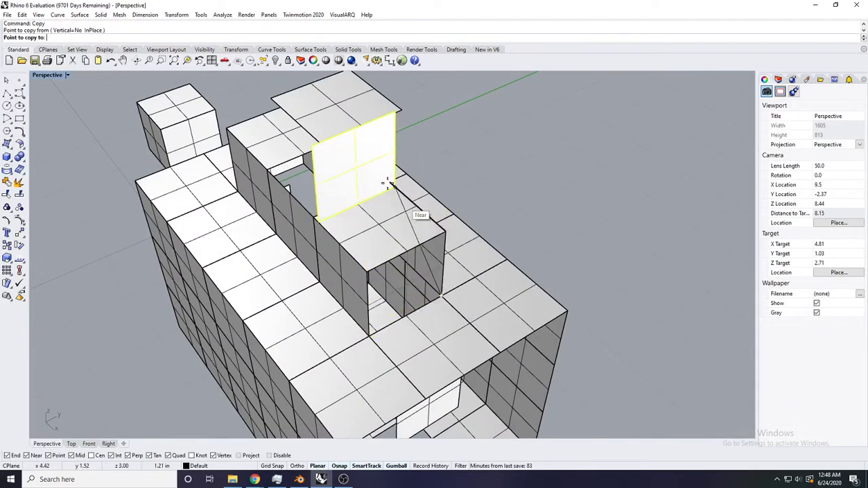
pyautogui.press('Return')
# Step: Copy the new upright face to the opposite edge of the raised block's top opening
pyautogui.scroll(-4, 334, 174)
pyautogui.moveTo(335, 174); pyautogui.dragTo(445, 184, button='right')
pyautogui.scroll(3, 445, 184)
pyautogui.click(444, 184)
pyautogui.press('Return')
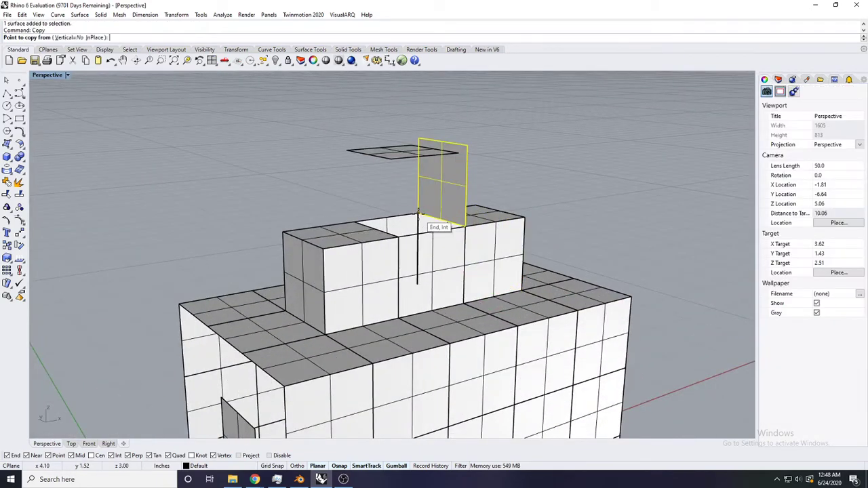
pyautogui.click(356, 222)
pyautogui.press('Return')
# Step: Move the loose horizontal face above the model so it caps the two upright faces
pyautogui.scroll(-4, 441, 217)
pyautogui.moveTo(441, 217); pyautogui.dragTo(395, 205, button='right')
pyautogui.scroll(4, 395, 205)
pyautogui.click(434, 162)
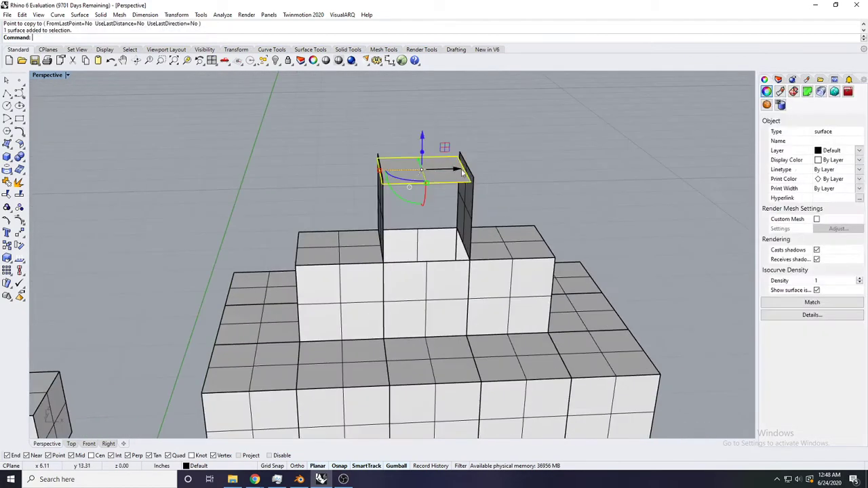
pyautogui.moveTo(443, 149); pyautogui.dragTo(439, 164, button='right')
pyautogui.press('Return')
pyautogui.press('Escape')
pyautogui.write('Move')
pyautogui.press('Return')
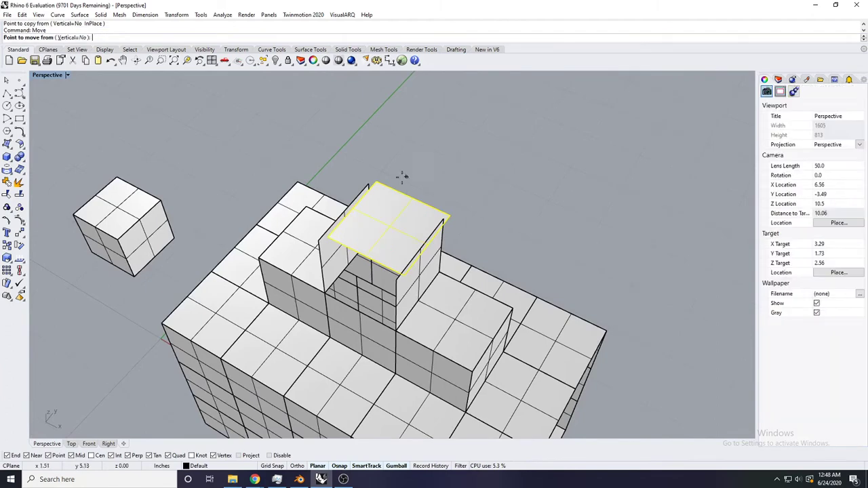
pyautogui.click(478, 232)
pyautogui.scroll(-5, 478, 233)
pyautogui.moveTo(478, 233); pyautogui.dragTo(446, 224, button='right')
pyautogui.scroll(5, 483, 215)
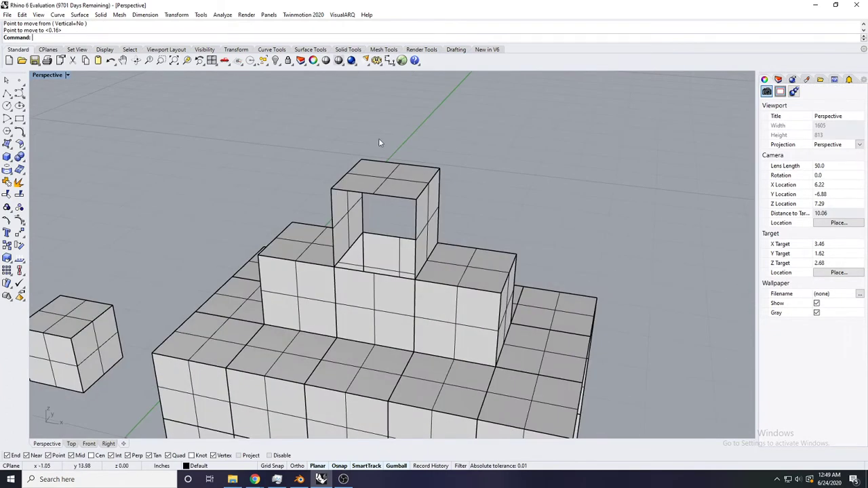
# Step: Delete the horizontal face capping the two upright faces
pyautogui.click(398, 179)
pyautogui.scroll(-8, 398, 179)
pyautogui.scroll(4, 380, 247)
pyautogui.moveTo(374, 252); pyautogui.dragTo(414, 213, button='right')
pyautogui.scroll(-8, 417, 260)
pyautogui.scroll(6, 428, 252)
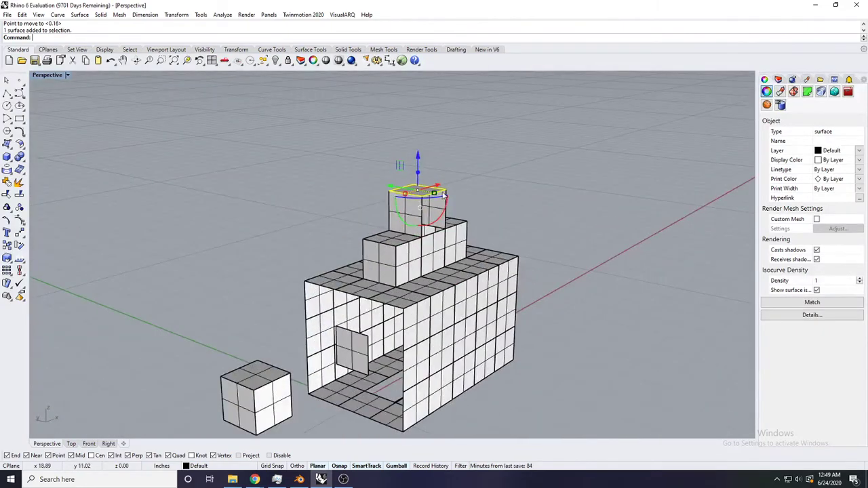
pyautogui.press('Delete')
# Step: Move the raised block's middle front and back faces vertically by one face height, closing the sides between the two upright faces
pyautogui.scroll(5, 444, 194)
pyautogui.scroll(-4, 467, 203)
pyautogui.scroll(8, 488, 207)
pyautogui.click(500, 207)
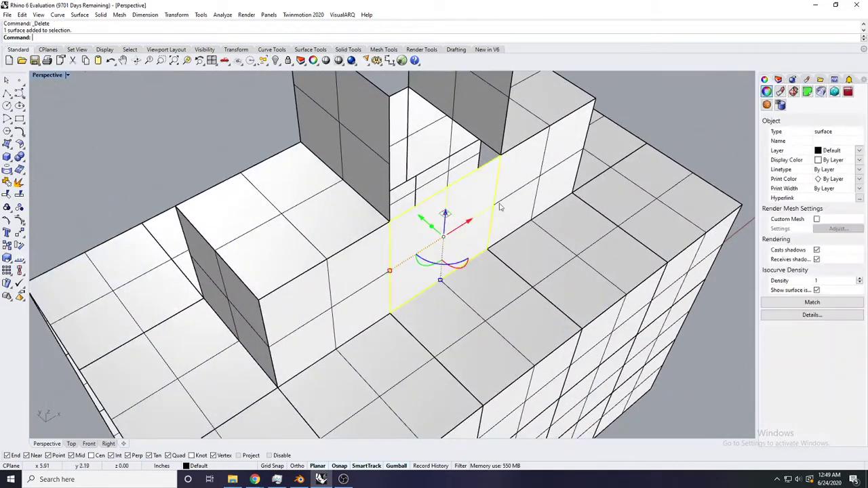
pyautogui.press('space')
pyautogui.scroll(-7, 499, 209)
pyautogui.moveTo(482, 240); pyautogui.dragTo(406, 224, button='right')
pyautogui.scroll(7, 394, 219)
pyautogui.press('Escape')
pyautogui.keyDown('shift'); pyautogui.click(409, 225); pyautogui.keyUp('shift')
pyautogui.press('space')
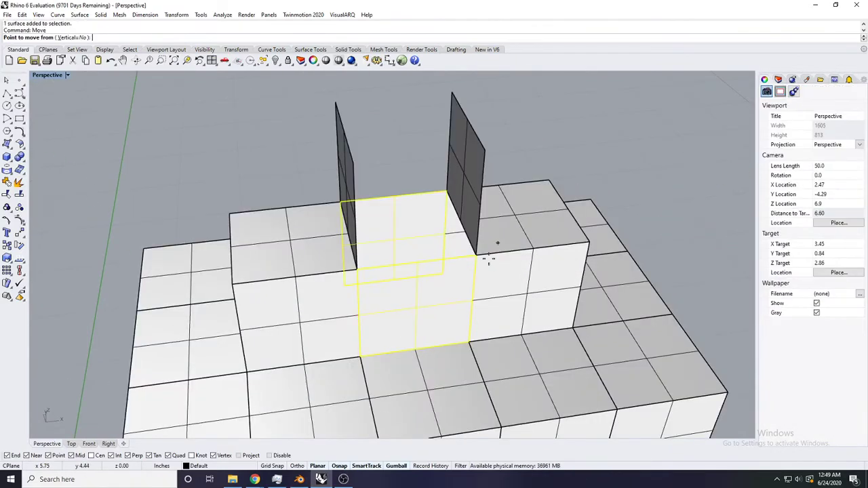
pyautogui.moveTo(488, 259); pyautogui.dragTo(183, 97, button='right')
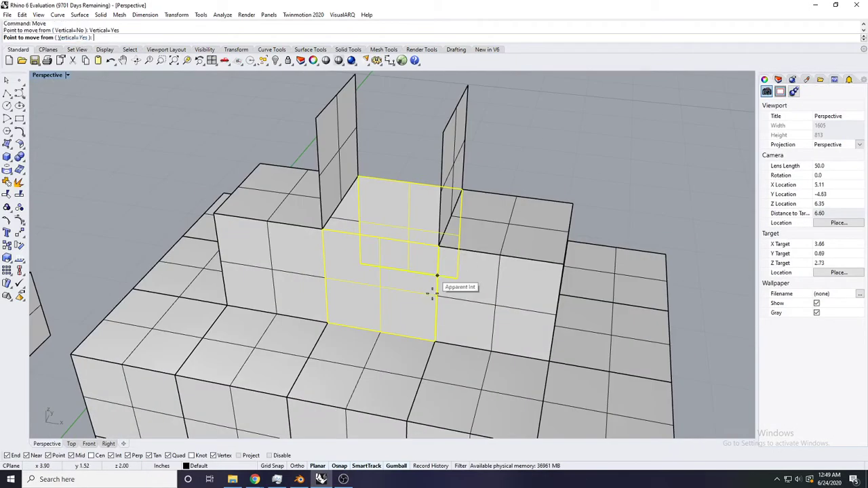
pyautogui.click(435, 340)
pyautogui.click(438, 247)
pyautogui.press('Escape')
# Step: Copy the two raised front and back faces down one face height to refill the raised block's middle sides
pyautogui.scroll(-10, 463, 261)
pyautogui.moveTo(468, 292); pyautogui.dragTo(509, 231, button='right')
pyautogui.scroll(6, 463, 256)
pyautogui.moveTo(464, 270); pyautogui.dragTo(457, 288, button='right')
pyautogui.click(448, 192)
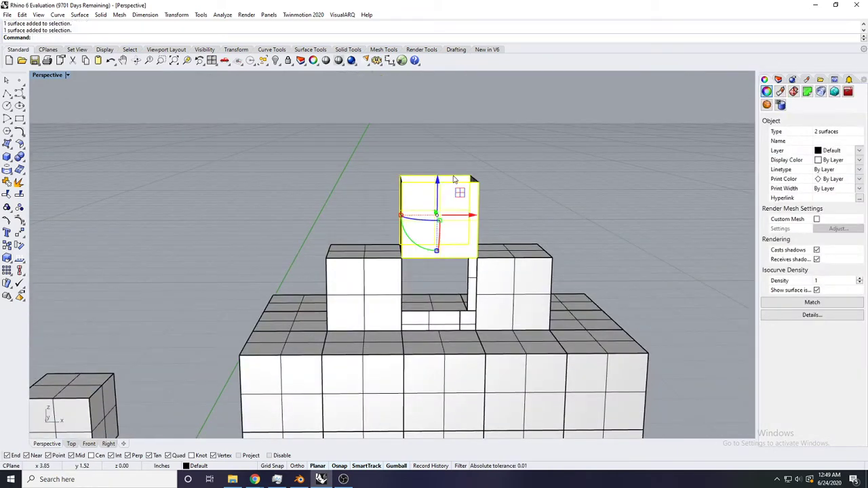
pyautogui.press('Return')
pyautogui.press('Return')
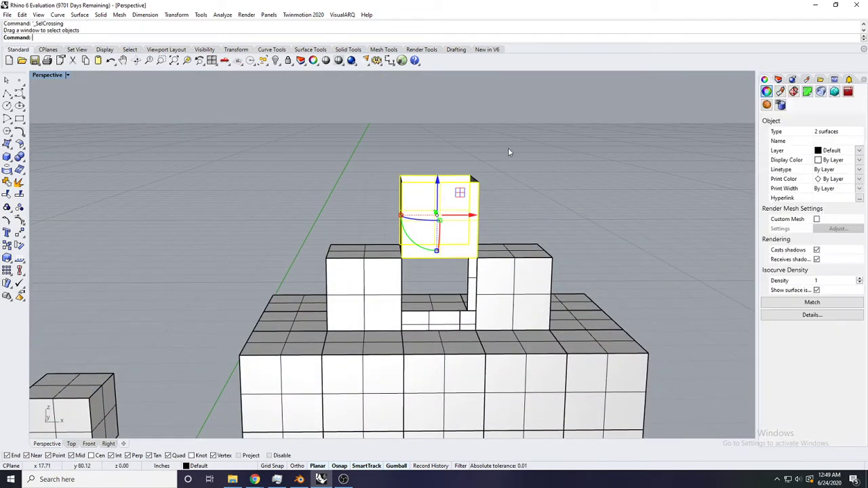
pyautogui.write('copy')
pyautogui.press('Return')
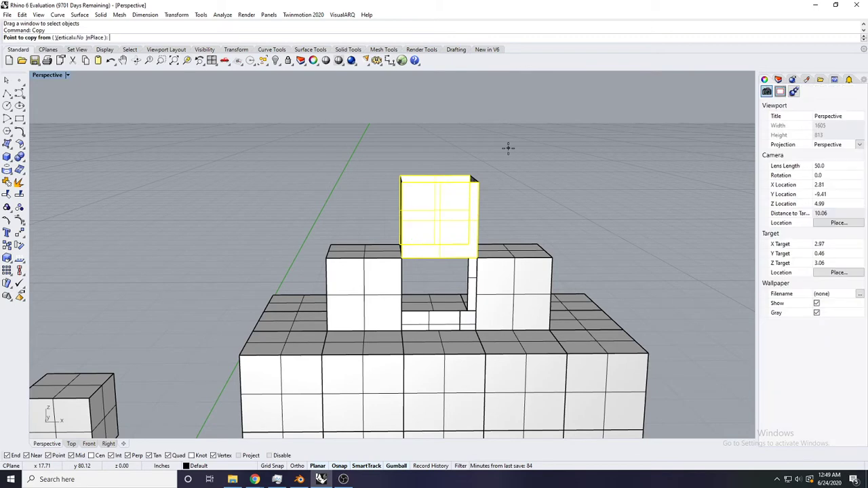
pyautogui.click(477, 181)
pyautogui.press('Return')
pyautogui.click(563, 272)
# Step: Move the whole stacked model slightly upward, leaving the loose cube and the loose horizontal face in place
pyautogui.scroll(-8, 553, 274)
pyautogui.keyDown('shift'); pyautogui.moveTo(542, 278); pyautogui.dragTo(415, 222, button='right'); pyautogui.keyUp('shift')
pyautogui.moveTo(318, 261)
pyautogui.mouseDown(button='right')
pyautogui.moveTo(356, 267)
pyautogui.moveTo(374, 224)
pyautogui.moveTo(371, 244)
pyautogui.moveTo(333, 253)
pyautogui.mouseUp(button='right')
pyautogui.scroll(-6, 366, 261)
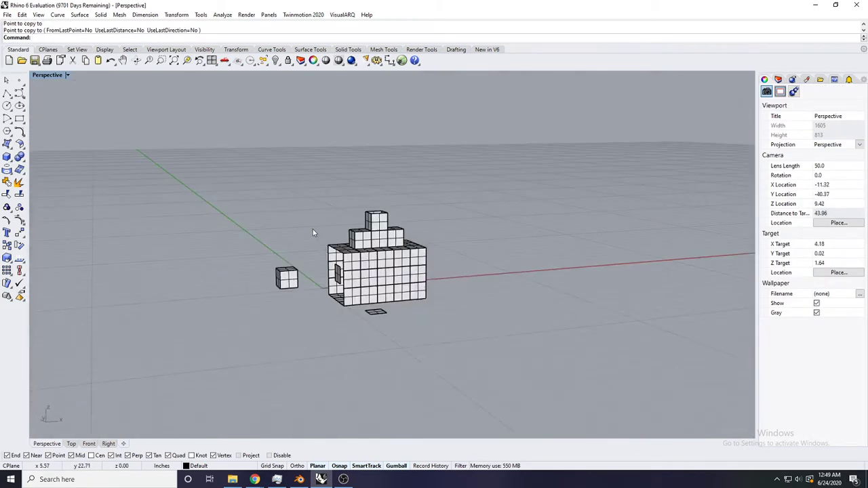
pyautogui.scroll(-4, 382, 276)
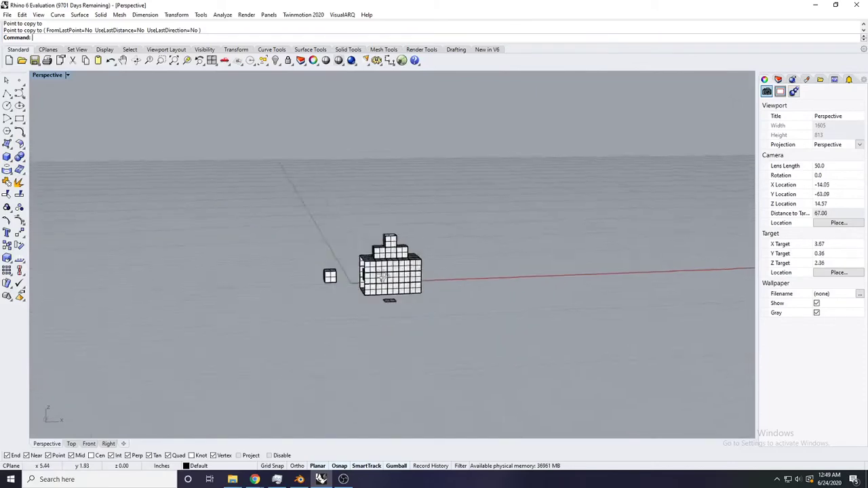
pyautogui.scroll(4, 382, 276)
pyautogui.moveTo(382, 276); pyautogui.dragTo(405, 229, button='right')
pyautogui.moveTo(478, 371); pyautogui.dragTo(285, 140)
pyautogui.keyDown('shift'); pyautogui.moveTo(398, 200); pyautogui.dragTo(380, 226, button='right'); pyautogui.keyUp('shift')
pyautogui.click(482, 341)
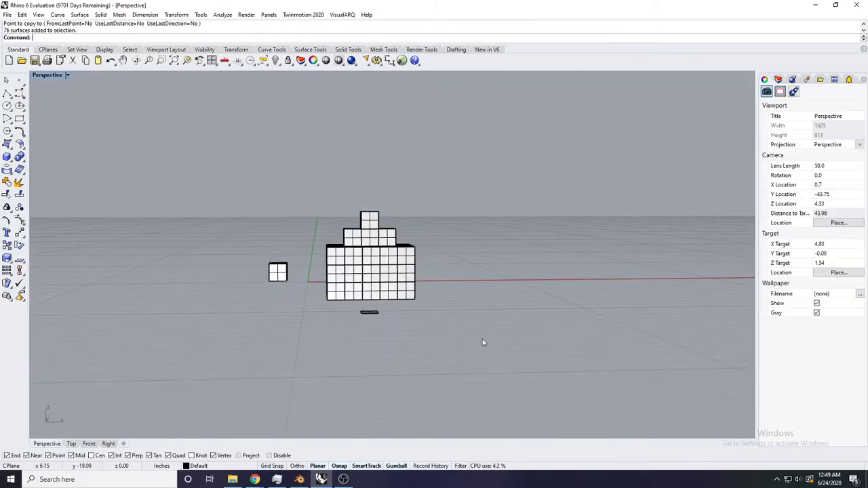
pyautogui.moveTo(314, 166); pyautogui.dragTo(314, 164)
pyautogui.moveTo(314, 164); pyautogui.dragTo(376, 222, button='right')
pyautogui.moveTo(368, 215); pyautogui.dragTo(369, 212)
pyautogui.moveTo(388, 244); pyautogui.dragTo(413, 207, button='right')
pyautogui.click(434, 198)
# Step: Delete the loose horizontal face beneath the model
pyautogui.scroll(-3, 421, 206)
pyautogui.scroll(4, 412, 234)
pyautogui.moveTo(414, 238); pyautogui.dragTo(441, 212, button='right')
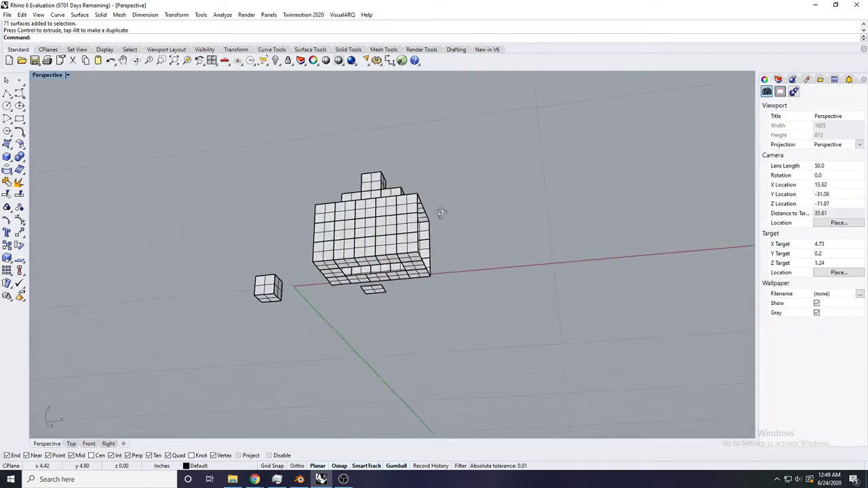
pyautogui.scroll(6, 387, 255)
pyautogui.moveTo(376, 285); pyautogui.dragTo(293, 266, button='right')
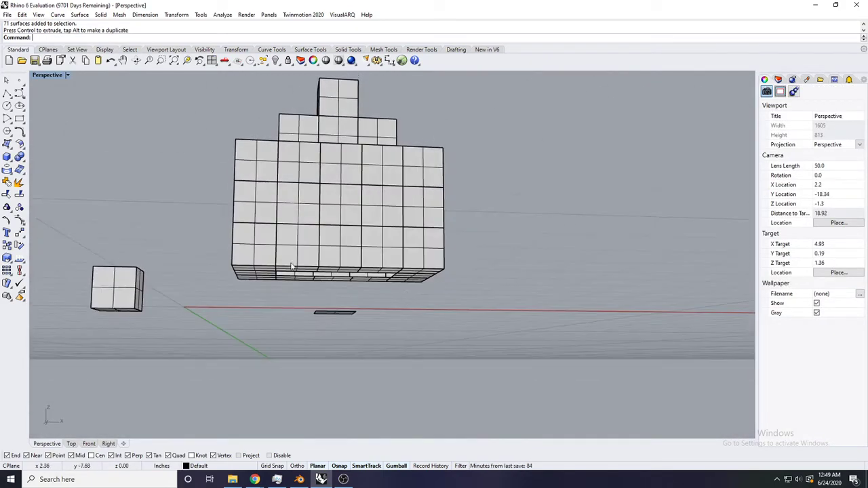
pyautogui.moveTo(345, 244); pyautogui.dragTo(346, 215, button='right')
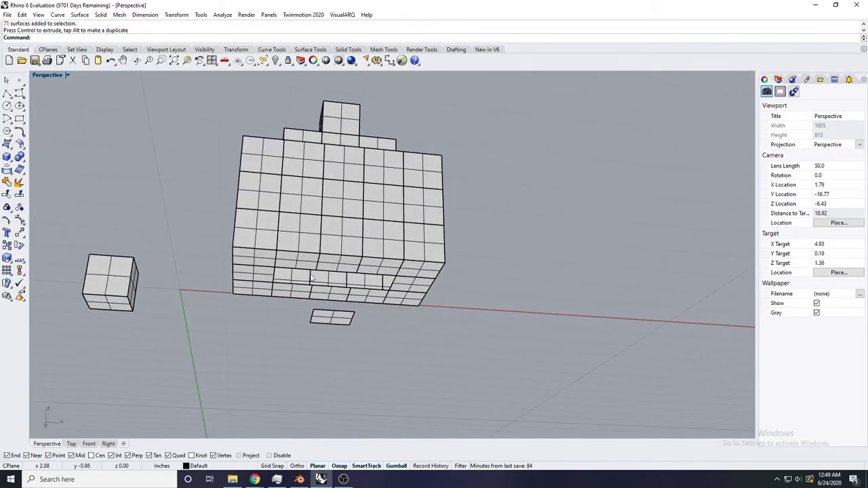
pyautogui.moveTo(312, 278); pyautogui.dragTo(372, 324, button='right')
pyautogui.click(328, 317)
pyautogui.scroll(-6, 319, 306)
pyautogui.scroll(6, 318, 306)
pyautogui.press('Delete')
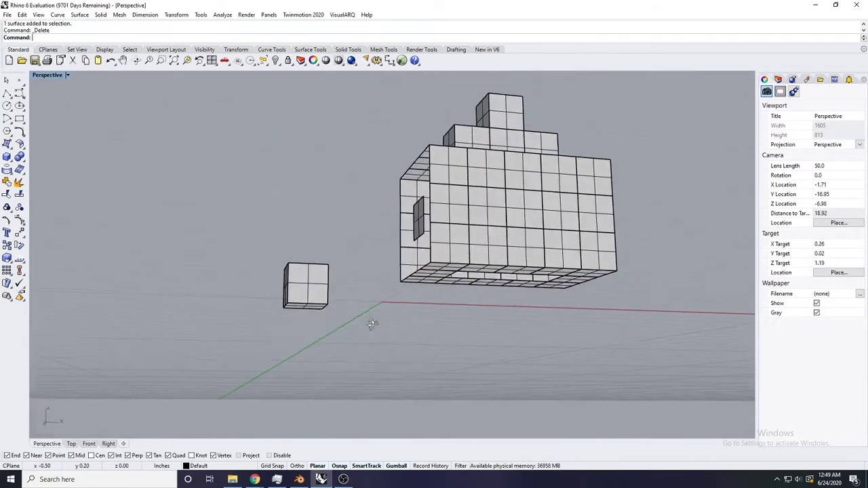
# Step: Copy two opposite upright sides of the loose cube so they hang beneath the middle of the box's bottom opening
pyautogui.scroll(4, 279, 283)
pyautogui.click(292, 292)
pyautogui.moveTo(291, 292); pyautogui.dragTo(407, 317, button='right')
pyautogui.press('Escape')
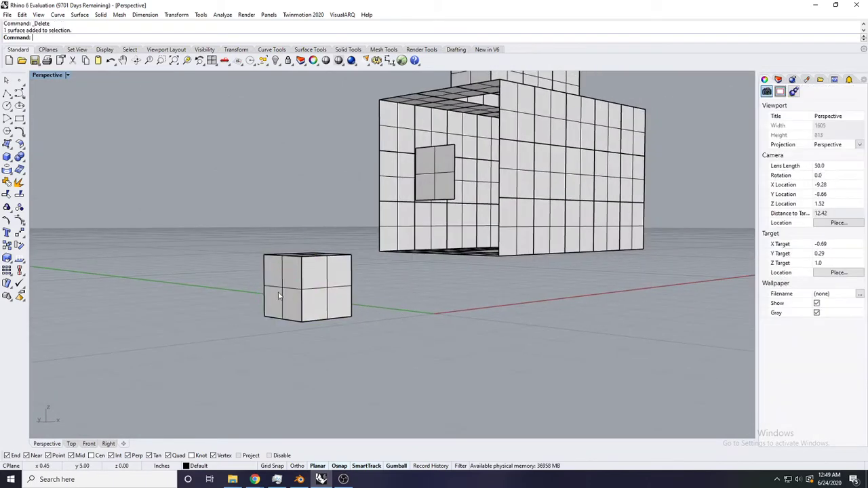
pyautogui.click(278, 295)
pyautogui.moveTo(278, 295); pyautogui.dragTo(373, 299, button='right')
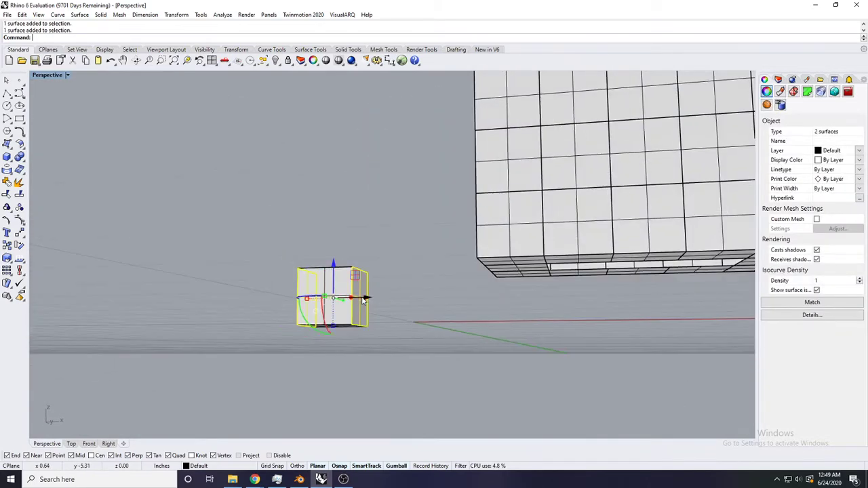
pyautogui.write('opy')
pyautogui.press('Return')
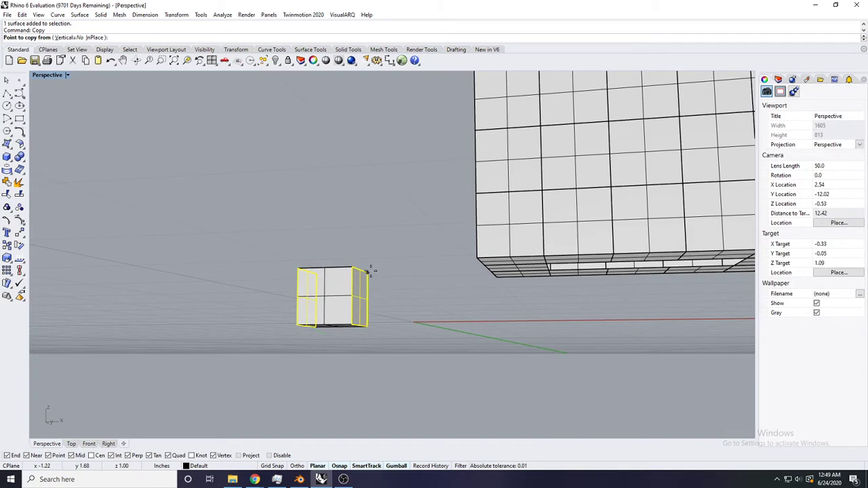
pyautogui.click(369, 272)
pyautogui.scroll(-8, 229, 354)
pyautogui.moveTo(341, 339); pyautogui.dragTo(446, 324, button='right')
pyautogui.scroll(7, 400, 298)
pyautogui.press('Escape')
pyautogui.press('Escape')
pyautogui.scroll(-8, 427, 338)
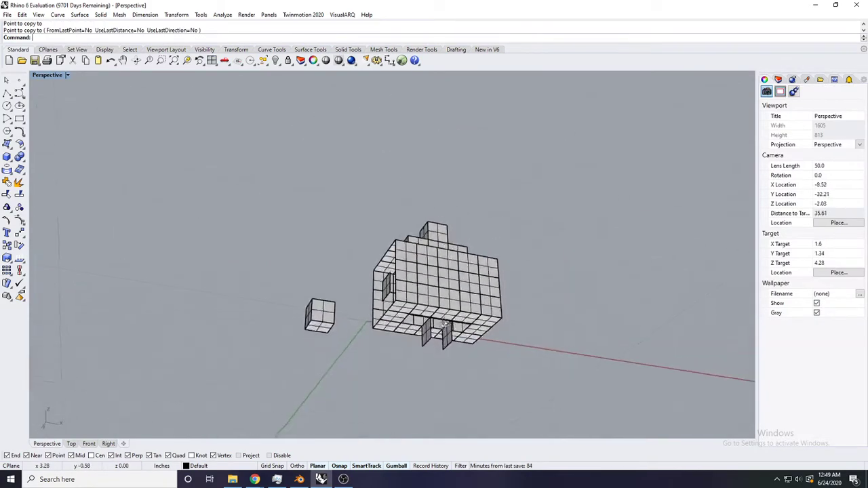
# Step: Copy the loose cube's bottom face into the box's bottom opening on both sides of the two hanging faces
pyautogui.scroll(7, 410, 354)
pyautogui.moveTo(406, 346); pyautogui.dragTo(409, 349, button='right')
pyautogui.scroll(-5, 408, 347)
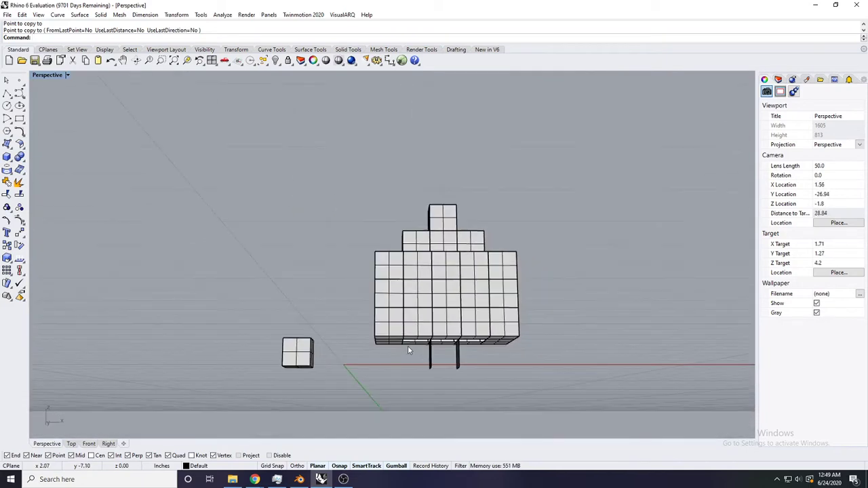
pyautogui.moveTo(389, 316); pyautogui.dragTo(391, 335, button='right')
pyautogui.scroll(4, 425, 321)
pyautogui.scroll(3, 392, 334)
pyautogui.keyDown('ctrl'); pyautogui.keyDown('shift'); pyautogui.click(92, 367); pyautogui.keyUp('shift'); pyautogui.keyUp('ctrl')
pyautogui.press('Return')
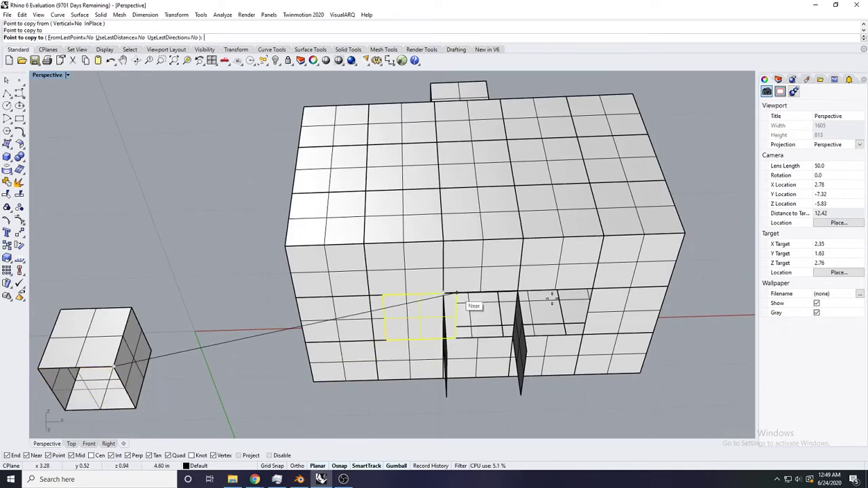
pyautogui.click(594, 290)
pyautogui.press('Return')
pyautogui.scroll(-8, 588, 292)
pyautogui.press('Escape')
# Step: Copy the loose cube's front face to the front and back between the two hanging faces, closing the lower block's sides
pyautogui.moveTo(583, 294); pyautogui.dragTo(371, 363, button='right')
pyautogui.scroll(5, 577, 293)
pyautogui.scroll(5, 388, 343)
pyautogui.keyDown('ctrl'); pyautogui.keyDown('shift'); pyautogui.click(395, 332); pyautogui.keyUp('shift'); pyautogui.keyUp('ctrl')
pyautogui.scroll(-6, 396, 331)
pyautogui.moveTo(395, 331); pyautogui.dragTo(379, 338, button='right')
pyautogui.press('Return')
pyautogui.scroll(6, 422, 319)
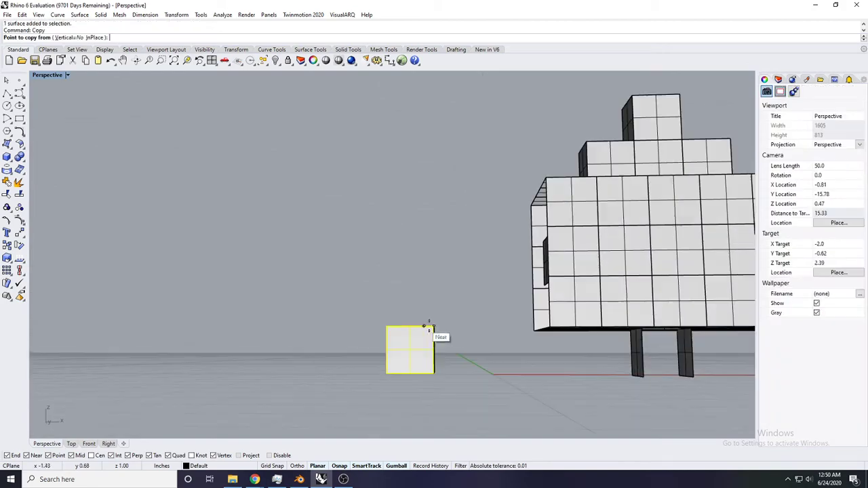
pyautogui.keyDown('shift'); pyautogui.moveTo(572, 386); pyautogui.dragTo(361, 391, button='right'); pyautogui.keyUp('shift')
pyautogui.moveTo(360, 391); pyautogui.dragTo(466, 360, button='right')
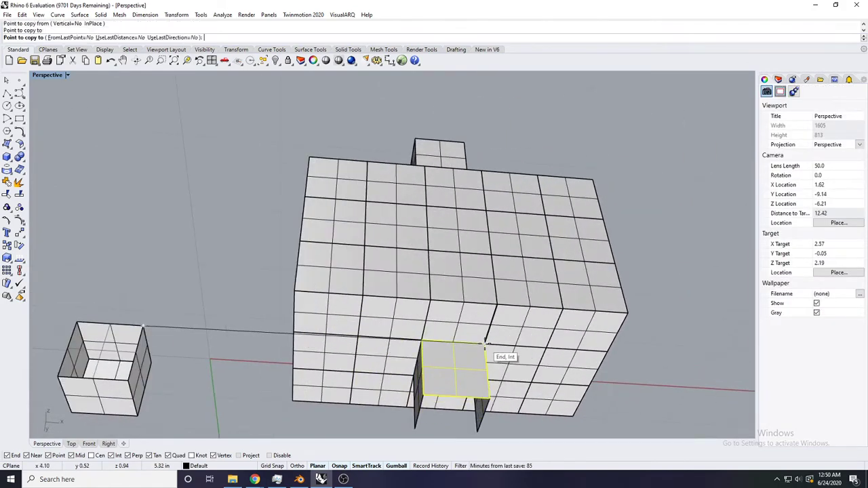
pyautogui.keyDown('shift'); pyautogui.moveTo(515, 404); pyautogui.dragTo(474, 320, button='right'); pyautogui.keyUp('shift')
pyautogui.moveTo(442, 344); pyautogui.dragTo(433, 288, button='right')
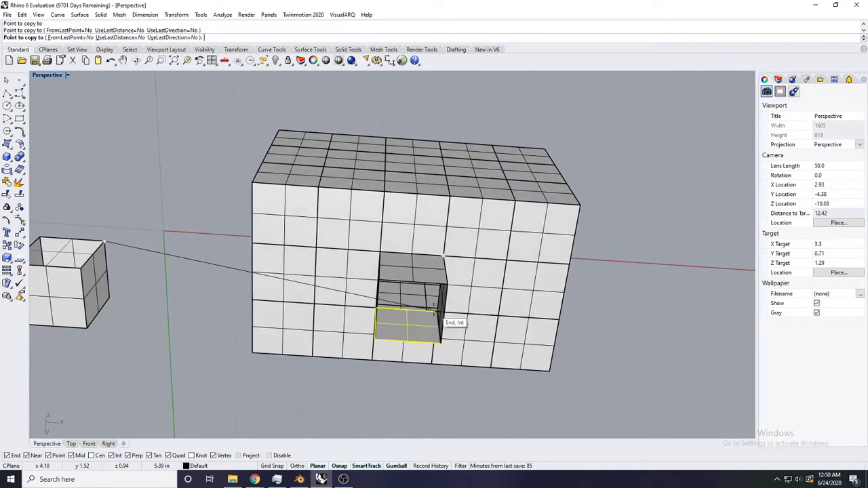
pyautogui.click(438, 312)
pyautogui.press('Return')
# Step: Join the model's surfaces into polysurfaces and check which parts belong together
pyautogui.moveTo(454, 320); pyautogui.dragTo(481, 392, button='right')
pyautogui.scroll(-10, 456, 271)
pyautogui.scroll(6, 487, 323)
pyautogui.moveTo(344, 163); pyautogui.dragTo(306, 107)
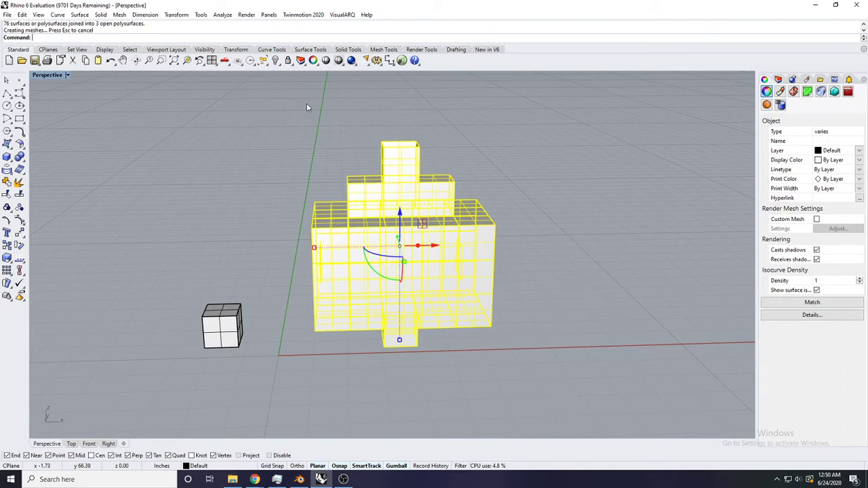
pyautogui.click(500, 196)
pyautogui.scroll(-4, 469, 265)
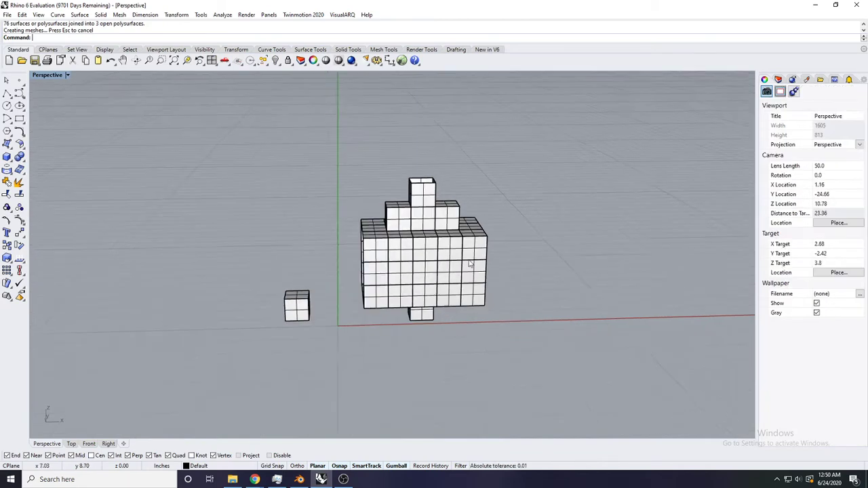
pyautogui.scroll(4, 469, 265)
pyautogui.moveTo(469, 265); pyautogui.dragTo(420, 265, button='right')
pyautogui.click(421, 264)
pyautogui.click(491, 227)
pyautogui.scroll(-8, 366, 261)
pyautogui.moveTo(366, 260); pyautogui.dragTo(434, 256, button='right')
pyautogui.scroll(6, 346, 266)
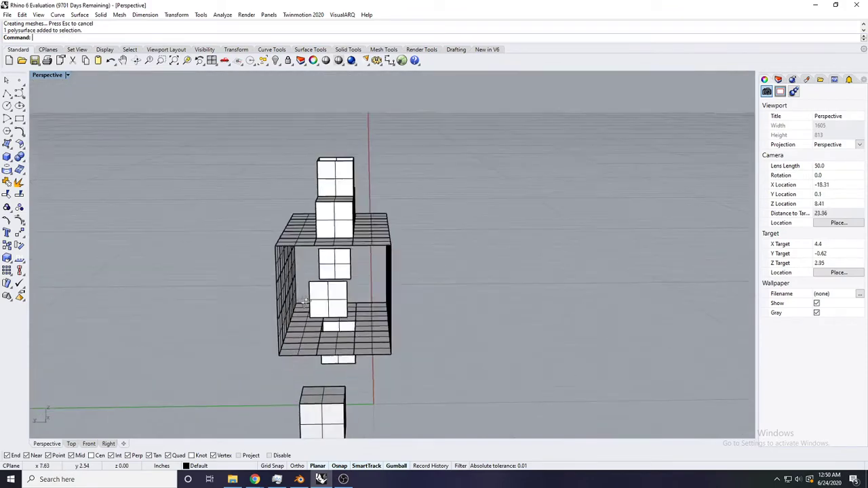
# Step: Try deleting the loose upright faces inside the box, and undo back to before the join
pyautogui.click(338, 274)
pyautogui.moveTo(346, 282); pyautogui.dragTo(315, 309, button='right')
pyautogui.press('Delete')
pyautogui.click(340, 269)
pyautogui.press('Delete')
pyautogui.hotkey('ctrl', 'z')
pyautogui.hotkey('ctrl', 'z')
pyautogui.hotkey('ctrl', 'z')
# Step: Delete the two loose upright faces floating inside the box
pyautogui.click(467, 198)
pyautogui.scroll(6, 357, 286)
pyautogui.click(337, 293)
pyautogui.press('Delete')
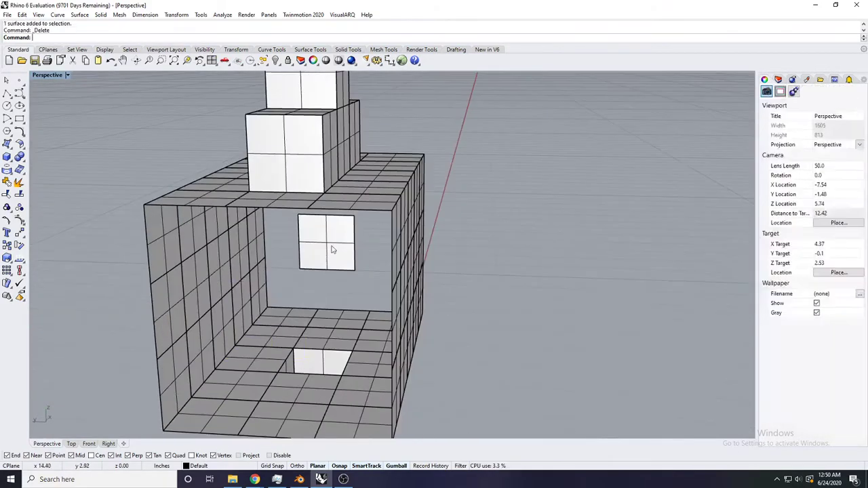
pyautogui.click(332, 250)
pyautogui.press('Delete')
# Step: Copy the 12 faces of the box's end column beside the loose cube outward twice, lengthening the box by two columns
pyautogui.scroll(-6, 332, 250)
pyautogui.scroll(5, 310, 270)
pyautogui.moveTo(332, 250); pyautogui.dragTo(305, 261, button='right')
pyautogui.click(345, 197)
pyautogui.moveTo(359, 285); pyautogui.dragTo(336, 257, button='right')
pyautogui.moveTo(360, 384); pyautogui.dragTo(317, 207)
pyautogui.moveTo(324, 232); pyautogui.dragTo(307, 242, button='right')
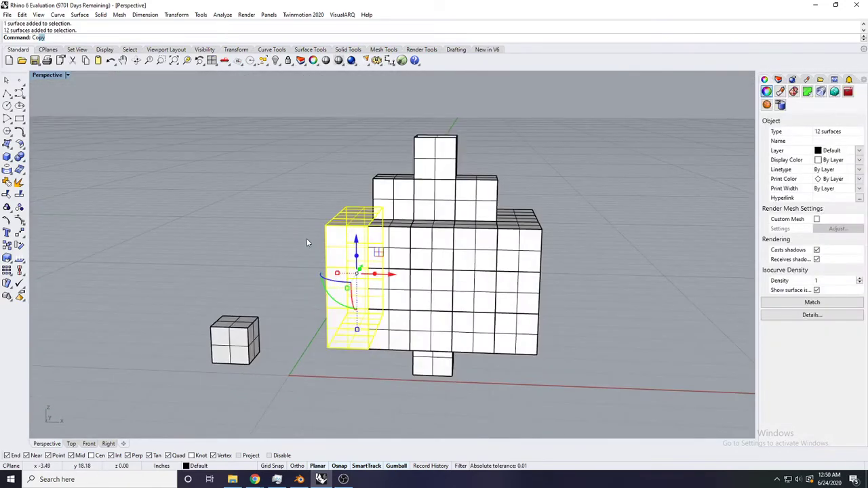
pyautogui.write('Copy')
pyautogui.press('Return')
pyautogui.scroll(-3, 308, 239)
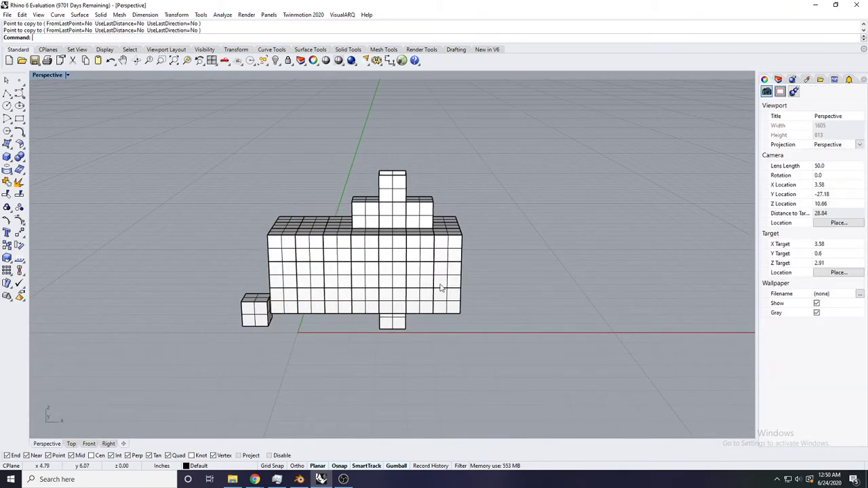
# Step: Copy the 12 faces of the box's opposite end column outward twice, extending that end by two columns
pyautogui.moveTo(433, 214); pyautogui.dragTo(435, 203)
pyautogui.keyDown('shift'); pyautogui.moveTo(532, 218); pyautogui.dragTo(465, 240, button='right'); pyautogui.keyUp('shift')
pyautogui.press('Return')
pyautogui.scroll(8, 353, 295)
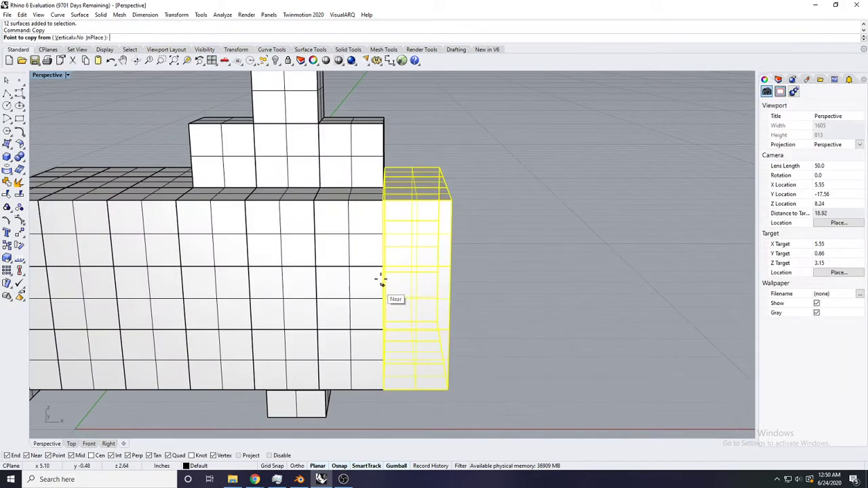
pyautogui.click(384, 267)
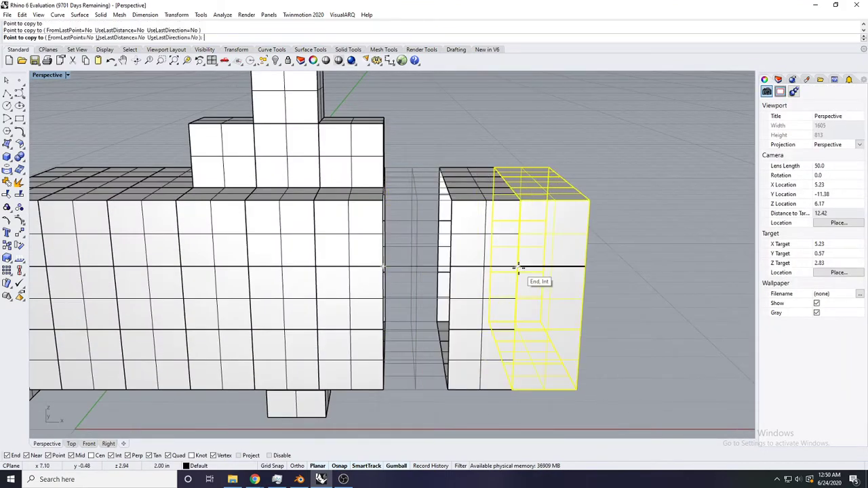
pyautogui.press('Return')
pyautogui.click(598, 299)
# Step: Examine the lengthened box from its open end, from above and from the front
pyautogui.scroll(-6, 576, 302)
pyautogui.moveTo(493, 329); pyautogui.dragTo(505, 321, button='right')
pyautogui.scroll(-6, 504, 321)
pyautogui.moveTo(447, 308); pyautogui.dragTo(556, 299, button='right')
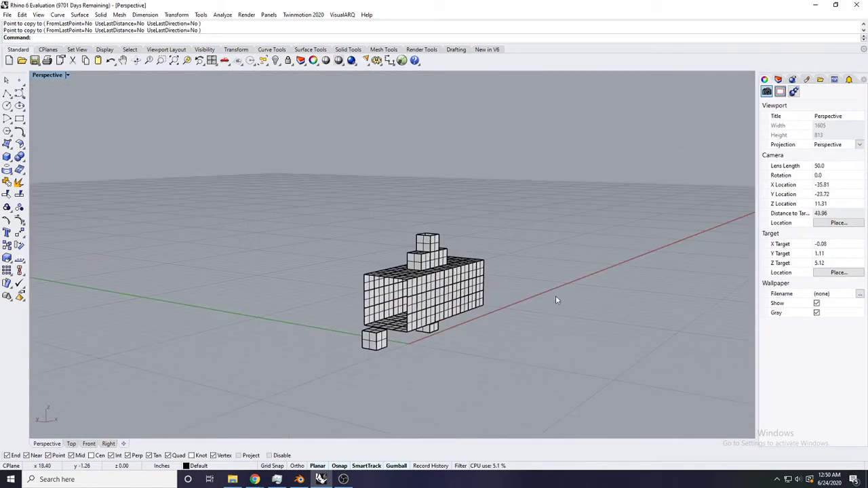
pyautogui.scroll(8, 392, 270)
pyautogui.moveTo(404, 258); pyautogui.dragTo(336, 178, button='right')
pyautogui.scroll(-8, 295, 243)
pyautogui.moveTo(337, 178); pyautogui.dragTo(360, 230, button='right')
pyautogui.scroll(6, 336, 285)
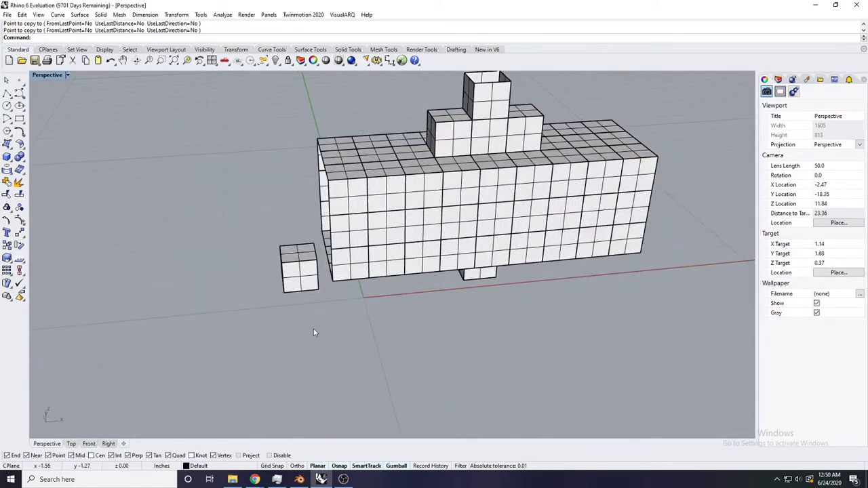
# Step: Move all six faces of the loose cube along the X axis, away from the box's end
pyautogui.moveTo(315, 331); pyautogui.dragTo(287, 263)
pyautogui.moveTo(370, 273); pyautogui.dragTo(328, 276, button='right')
pyautogui.moveTo(317, 324); pyautogui.dragTo(227, 191)
pyautogui.keyDown('ctrl'); pyautogui.moveTo(328, 183); pyautogui.dragTo(324, 166); pyautogui.keyUp('ctrl')
pyautogui.keyDown('shift'); pyautogui.moveTo(329, 232); pyautogui.dragTo(363, 228, button='right'); pyautogui.keyUp('shift')
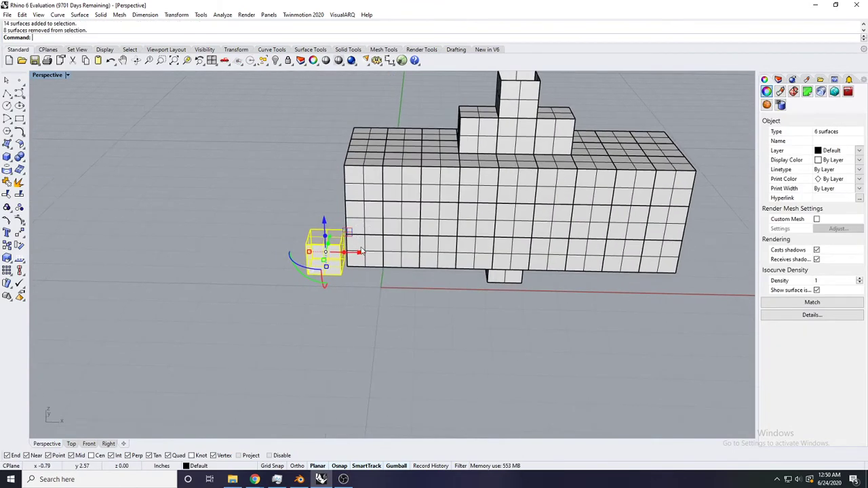
pyautogui.moveTo(360, 252); pyautogui.dragTo(294, 252)
pyautogui.click(312, 141)
# Step: Join all surfaces of the stepped model, excluding the loose cube, into one open polysurface
pyautogui.keyDown('shift'); pyautogui.moveTo(379, 242); pyautogui.dragTo(315, 247, button='right'); pyautogui.keyUp('shift')
pyautogui.scroll(-4, 315, 246)
pyautogui.moveTo(379, 245); pyautogui.dragTo(332, 219, button='right')
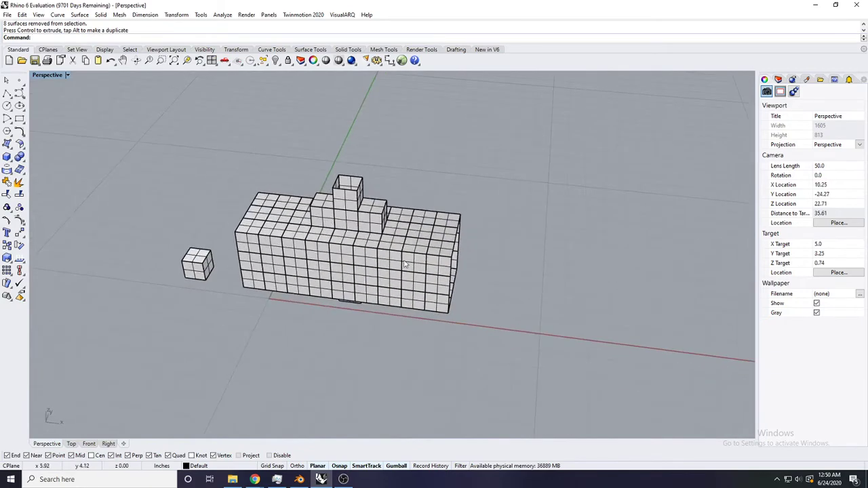
pyautogui.scroll(6, 372, 253)
pyautogui.moveTo(378, 275); pyautogui.dragTo(382, 237, button='right')
pyautogui.keyDown('shift'); pyautogui.moveTo(382, 237); pyautogui.dragTo(432, 301, button='right'); pyautogui.keyUp('shift')
pyautogui.scroll(-4, 437, 298)
pyautogui.moveTo(488, 276); pyautogui.dragTo(477, 281, button='right')
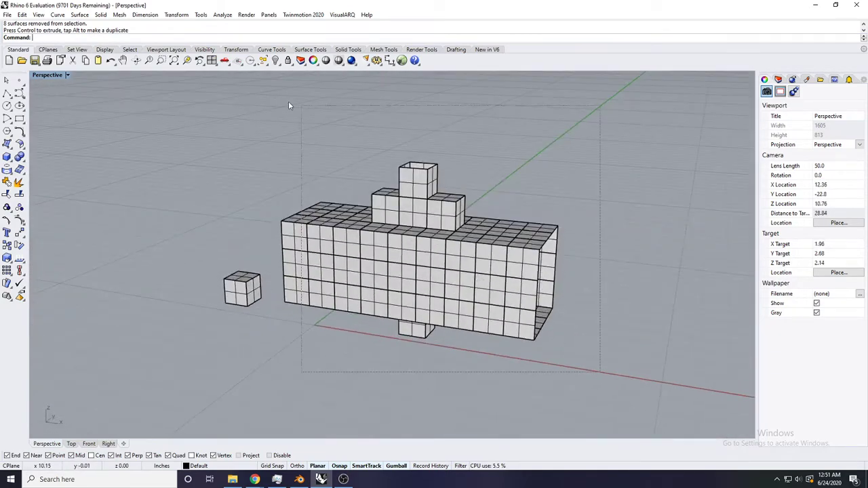
pyautogui.moveTo(288, 105); pyautogui.dragTo(279, 104)
pyautogui.write('join')
pyautogui.press('Return')
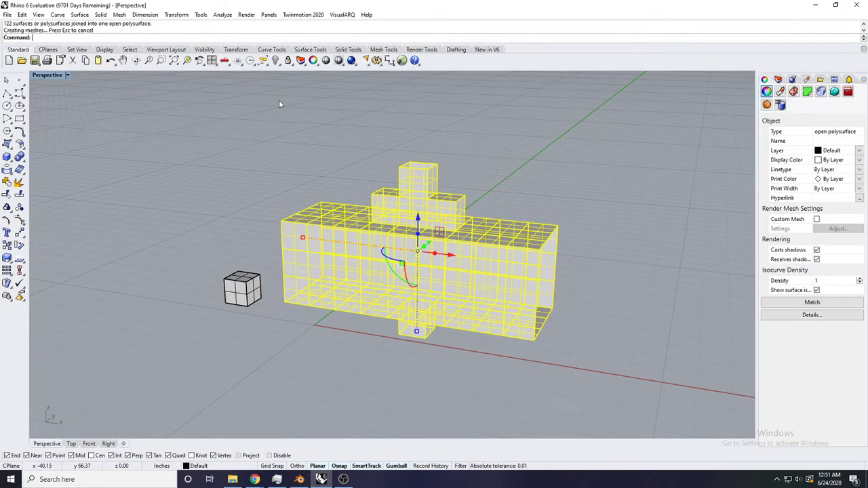
# Step: Select the joined model and inspect whether it forms a single object
pyautogui.keyDown('shift'); pyautogui.moveTo(366, 151); pyautogui.dragTo(255, 190, button='right'); pyautogui.keyUp('shift')
pyautogui.click(326, 176)
pyautogui.scroll(4, 409, 298)
pyautogui.moveTo(326, 179); pyautogui.dragTo(399, 243, button='right')
pyautogui.scroll(-6, 409, 299)
pyautogui.click(438, 321)
pyautogui.scroll(5, 434, 319)
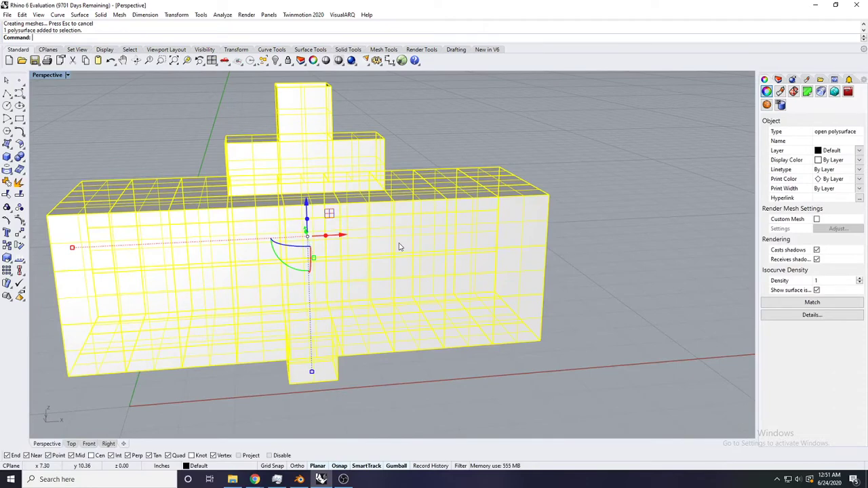
# Step: Try to turn on control points for the joined stepped polysurface with PointsOn
pyautogui.write('PointsOn')
pyautogui.press('Return')
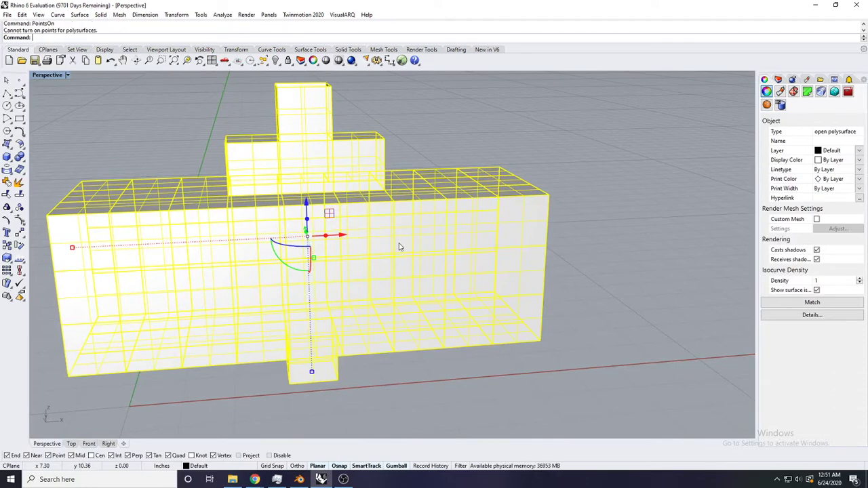
pyautogui.press('Escape')
pyautogui.scroll(-4, 399, 247)
pyautogui.scroll(4, 338, 278)
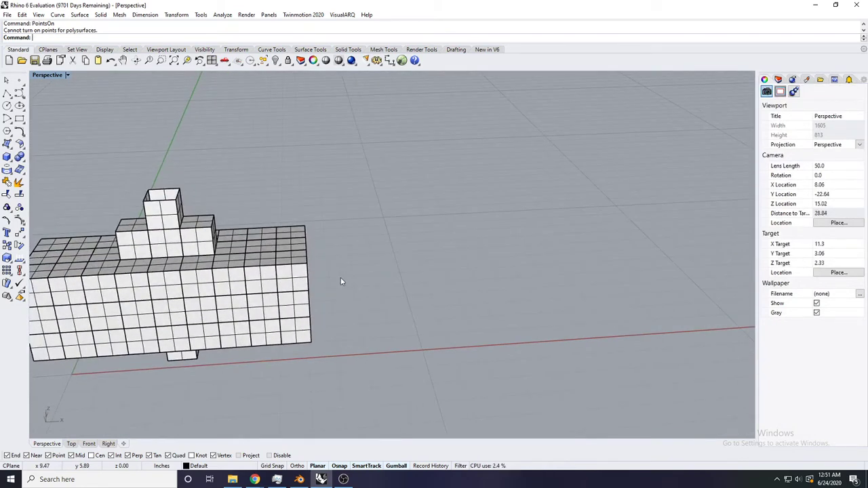
# Step: Sketch a wavy interpolated curve through five points beside the stepped model in the Front view
pyautogui.write('InterpCrv')
pyautogui.press('Return')
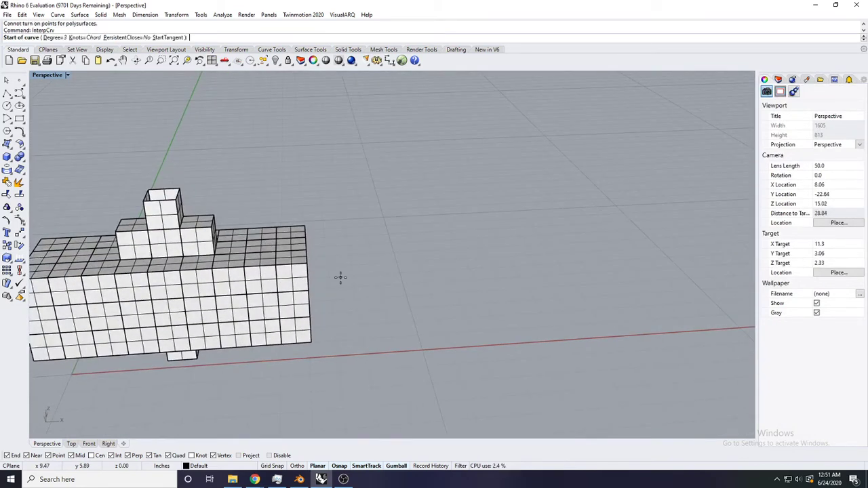
pyautogui.click(89, 443)
pyautogui.scroll(-2, 310, 248)
pyautogui.moveTo(407, 203); pyautogui.dragTo(310, 249, button='right')
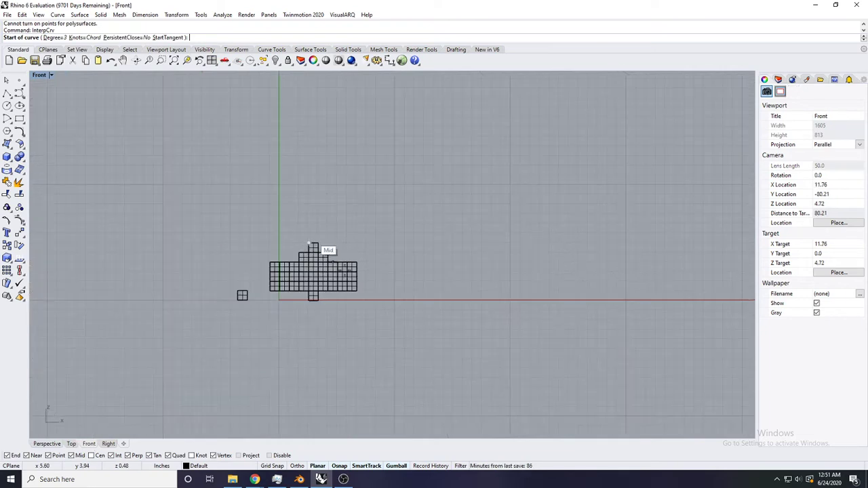
pyautogui.moveTo(415, 252); pyautogui.dragTo(321, 271, button='right')
pyautogui.scroll(3, 301, 292)
pyautogui.click(298, 294)
pyautogui.click(403, 255)
pyautogui.click(529, 287)
pyautogui.click(610, 301)
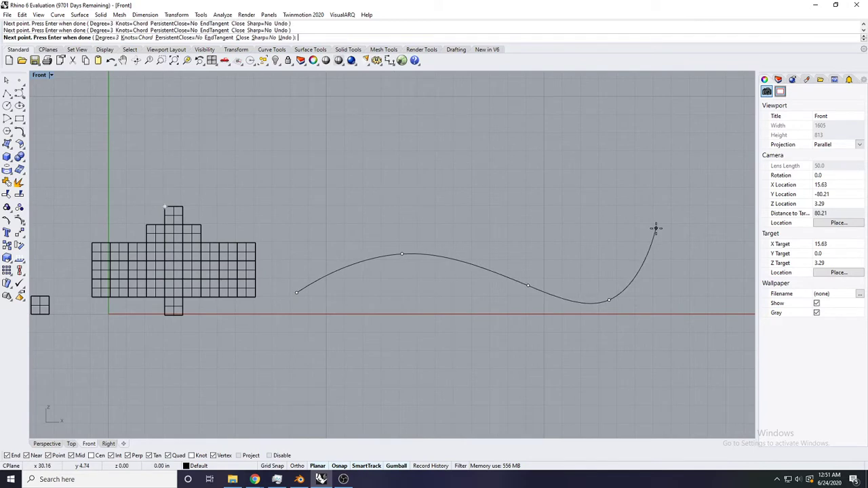
pyautogui.moveTo(665, 233); pyautogui.dragTo(608, 298, button='right')
pyautogui.press('Return')
pyautogui.moveTo(549, 298); pyautogui.dragTo(533, 285, button='right')
# Step: Draw a second wavy interpolated curve through six points above the first one in the Front view
pyautogui.press('Return')
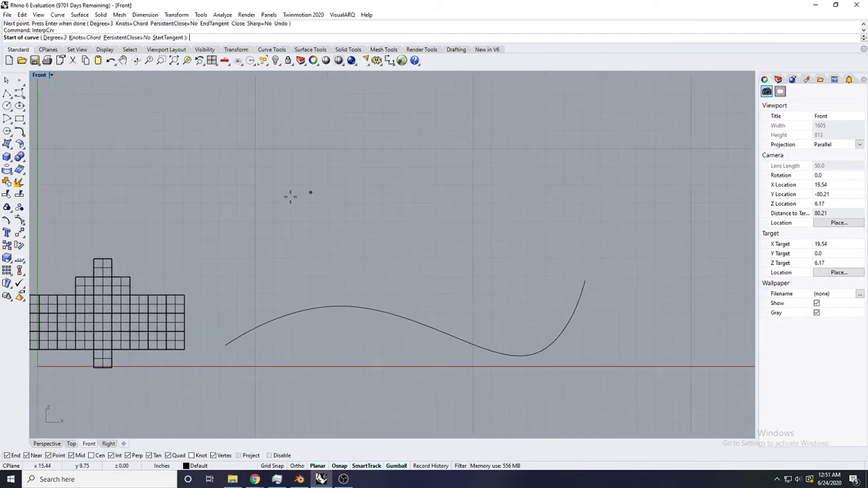
pyautogui.click(249, 203)
pyautogui.click(330, 202)
pyautogui.click(391, 209)
pyautogui.click(448, 201)
pyautogui.click(548, 172)
pyautogui.click(625, 191)
pyautogui.press('Return')
pyautogui.scroll(-8, 578, 234)
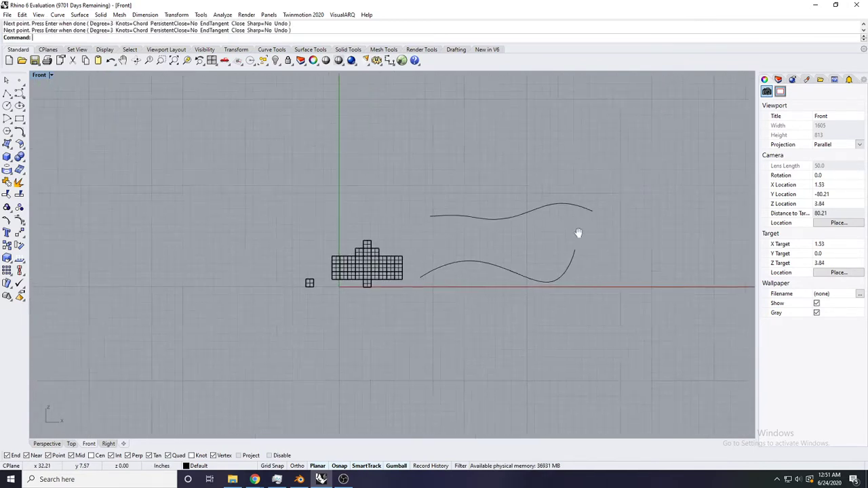
# Step: Move the upper curve away from the lower one along the Y axis and lower it along Z
pyautogui.scroll(8, 519, 248)
pyautogui.moveTo(515, 238); pyautogui.dragTo(439, 128)
pyautogui.click(52, 445)
pyautogui.scroll(-5, 474, 271)
pyautogui.moveTo(502, 265); pyautogui.dragTo(260, 221, button='right')
pyautogui.moveTo(259, 221); pyautogui.dragTo(330, 208)
pyautogui.moveTo(351, 175); pyautogui.dragTo(349, 276)
pyautogui.click(438, 248)
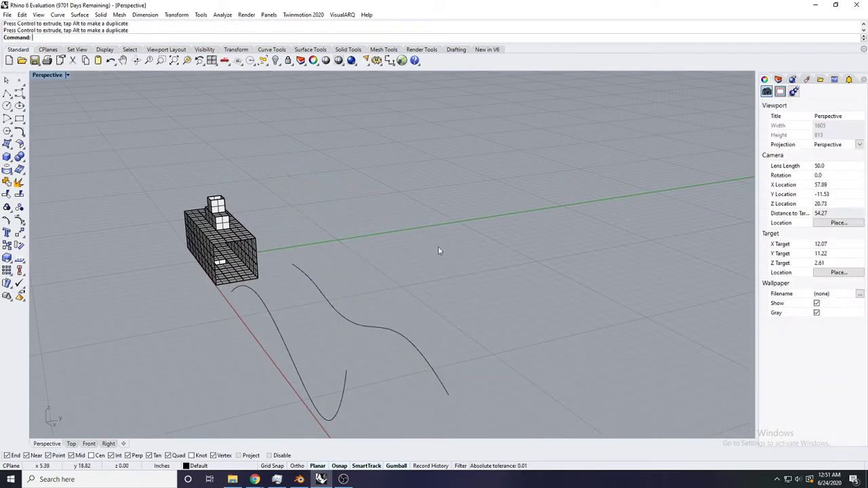
# Step: Loft a surface between the two curves with straight sections and no simplification
pyautogui.moveTo(440, 250); pyautogui.dragTo(542, 271, button='right')
pyautogui.moveTo(520, 407); pyautogui.dragTo(421, 237)
pyautogui.write('loft')
pyautogui.press('Return')
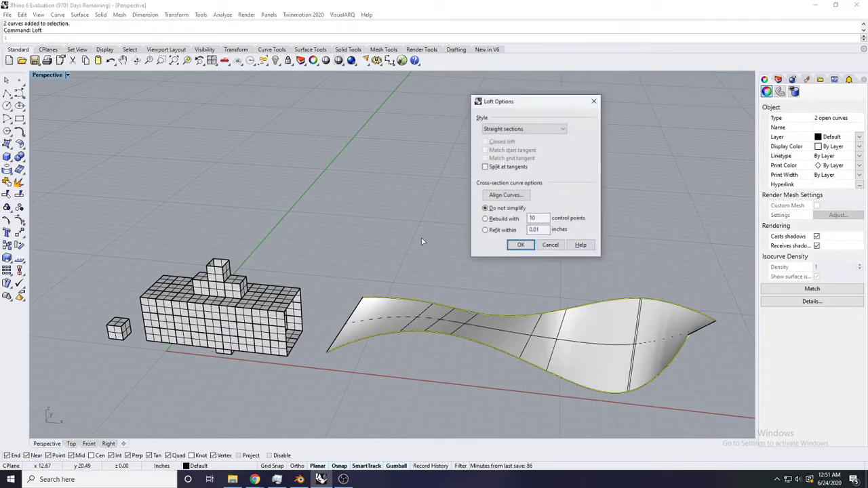
pyautogui.press('Return')
pyautogui.click(421, 237)
pyautogui.moveTo(421, 239); pyautogui.dragTo(546, 254, button='right')
# Step: Turn on the lofted surface's control points with PointsOn
pyautogui.click(559, 244)
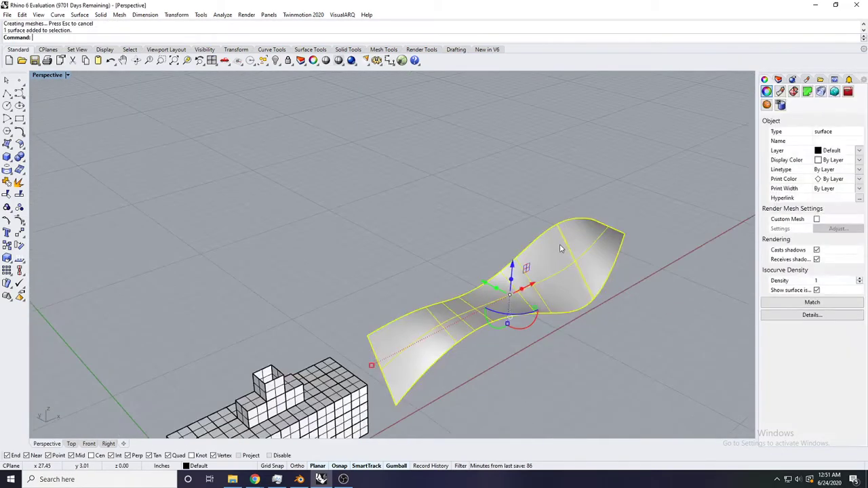
pyautogui.write('Poinytso')
pyautogui.press('BackSpace')
pyautogui.press('BackSpace')
pyautogui.press('BackSpace')
pyautogui.press('BackSpace')
pyautogui.write('tsOn')
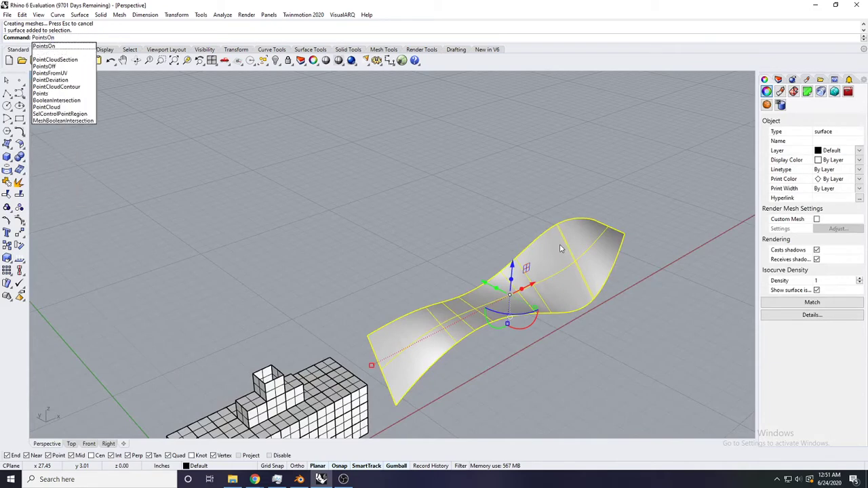
pyautogui.press('Return')
pyautogui.keyDown('shift'); pyautogui.moveTo(560, 248); pyautogui.dragTo(369, 231, button='right'); pyautogui.keyUp('shift')
pyautogui.scroll(4, 368, 231)
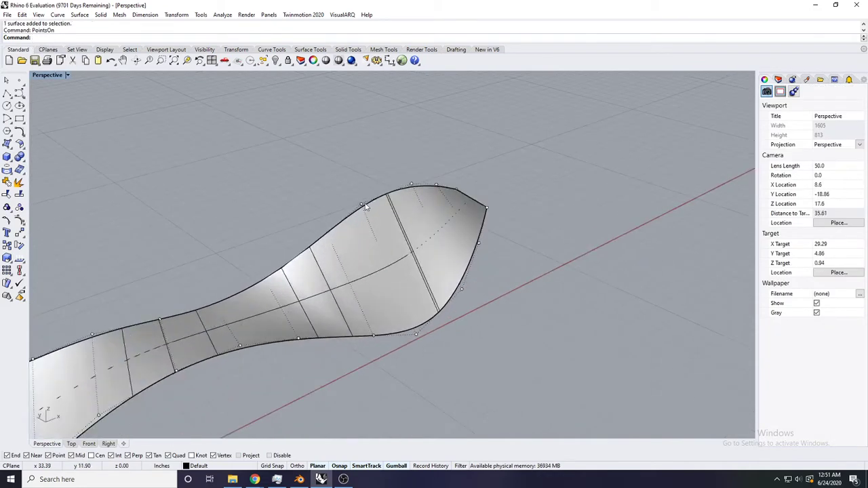
# Step: Move one control point on the loft's upper edge down and its neighbour up along Z, then hide the points
pyautogui.click(363, 205)
pyautogui.moveTo(361, 171); pyautogui.dragTo(364, 194)
pyautogui.click(410, 181)
pyautogui.click(412, 184)
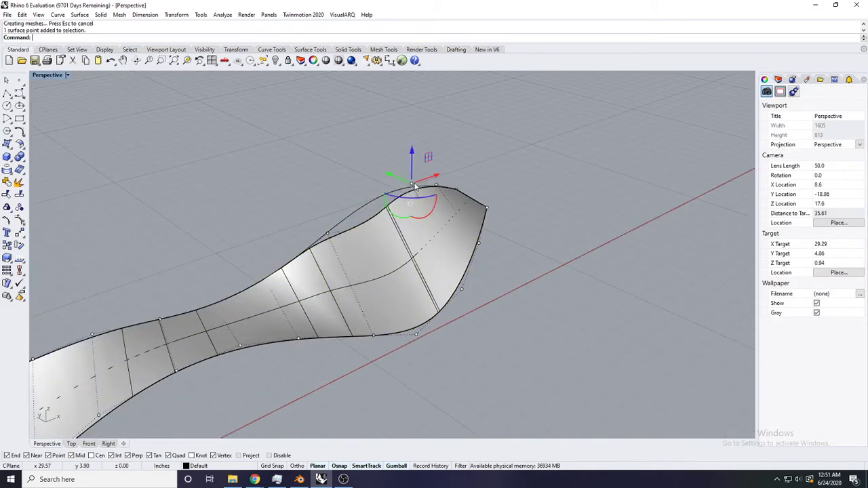
pyautogui.moveTo(412, 154); pyautogui.dragTo(406, 89)
pyautogui.click(474, 150)
pyautogui.press('Escape')
# Step: Delete the lofted surface together with its two curves
pyautogui.scroll(-8, 474, 153)
pyautogui.moveTo(475, 153); pyautogui.dragTo(434, 177, button='right')
pyautogui.scroll(-8, 400, 203)
pyautogui.keyDown('shift'); pyautogui.moveTo(393, 256); pyautogui.dragTo(444, 283, button='right'); pyautogui.keyUp('shift')
pyautogui.moveTo(486, 287); pyautogui.dragTo(395, 174)
pyautogui.scroll(-4, 396, 177)
pyautogui.moveTo(400, 180); pyautogui.dragTo(354, 217, button='right')
pyautogui.press('Delete')
# Step: Zoom to the selected stepped model, try PointsOn on it once more and deselect it
pyautogui.scroll(5, 408, 226)
pyautogui.scroll(5, 355, 218)
pyautogui.click(354, 216)
pyautogui.click(187, 60)
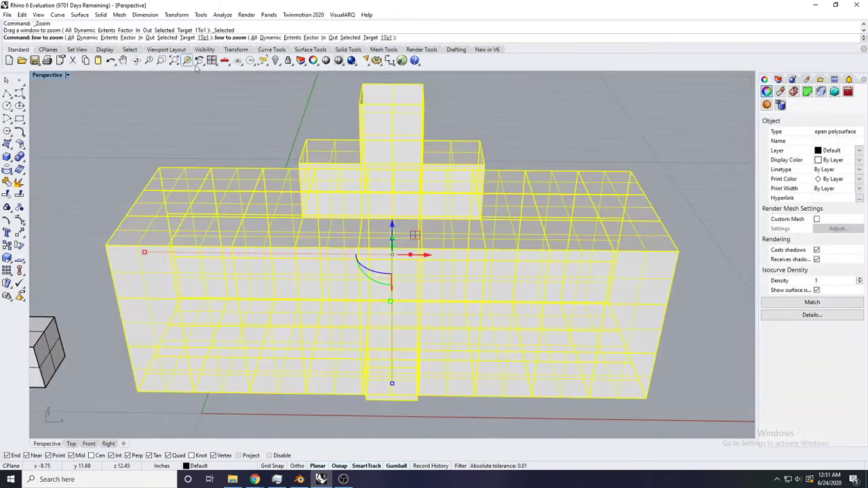
pyautogui.keyDown('shift'); pyautogui.moveTo(352, 173); pyautogui.dragTo(400, 207, button='right'); pyautogui.keyUp('shift')
pyautogui.moveTo(400, 206); pyautogui.dragTo(370, 197, button='right')
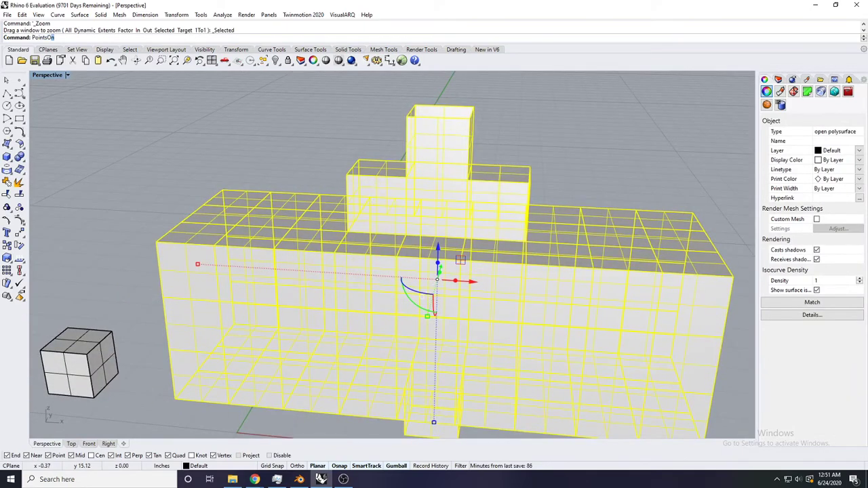
pyautogui.press('Return')
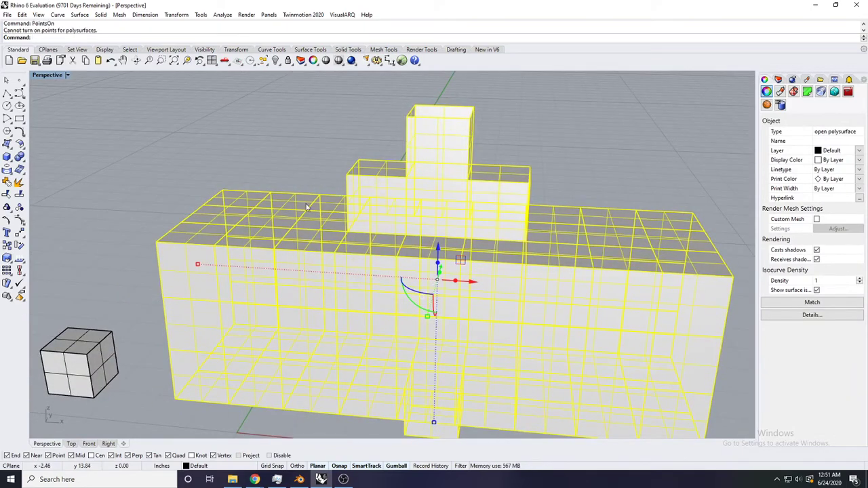
pyautogui.scroll(-3, 464, 209)
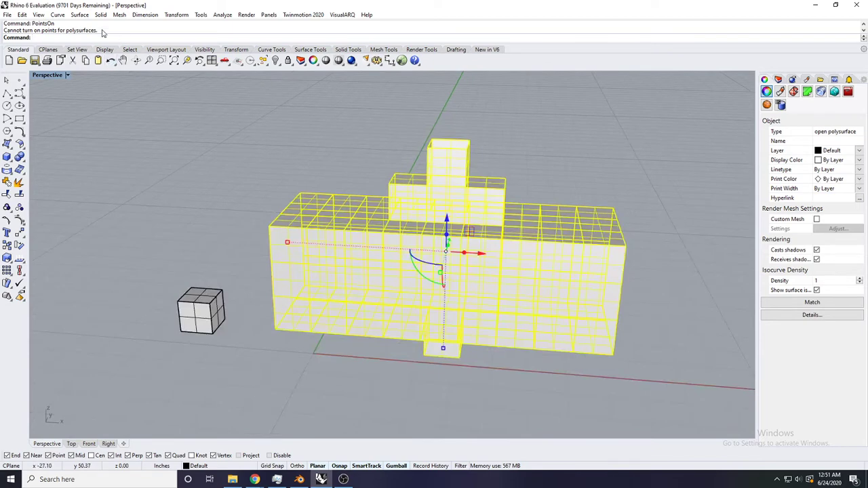
pyautogui.keyDown('shift'); pyautogui.moveTo(534, 156); pyautogui.dragTo(421, 185, button='right'); pyautogui.keyUp('shift')
pyautogui.click(420, 185)
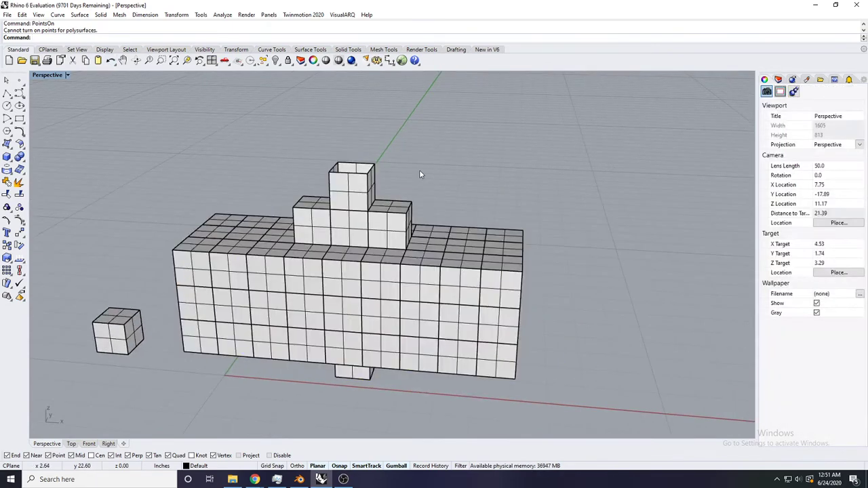
# Step: Turn on solid edit points for the joined stepped polysurface with SolidPtOn
pyautogui.press('Return')
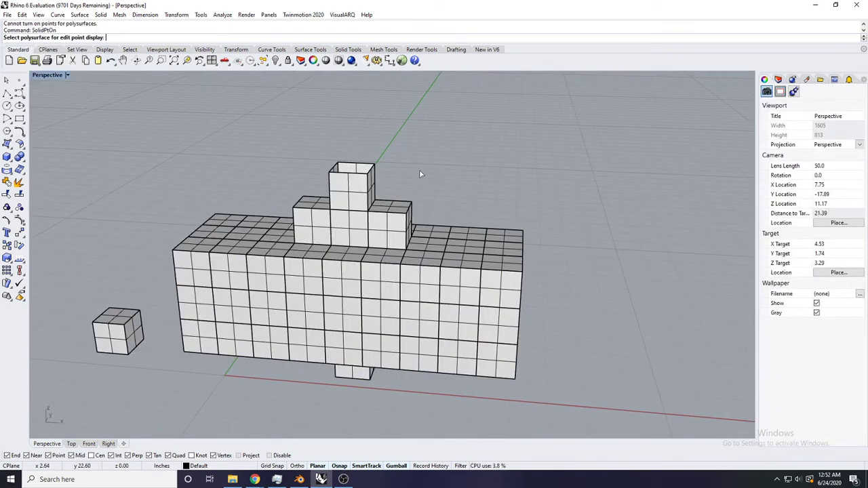
pyautogui.click(438, 252)
pyautogui.press('Return')
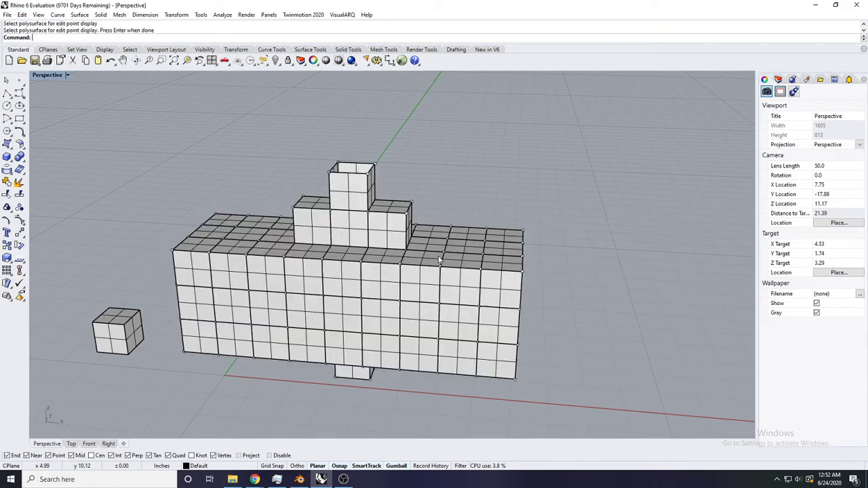
pyautogui.keyDown('shift'); pyautogui.moveTo(325, 218); pyautogui.dragTo(383, 250, button='right'); pyautogui.keyUp('shift')
pyautogui.scroll(3, 326, 264)
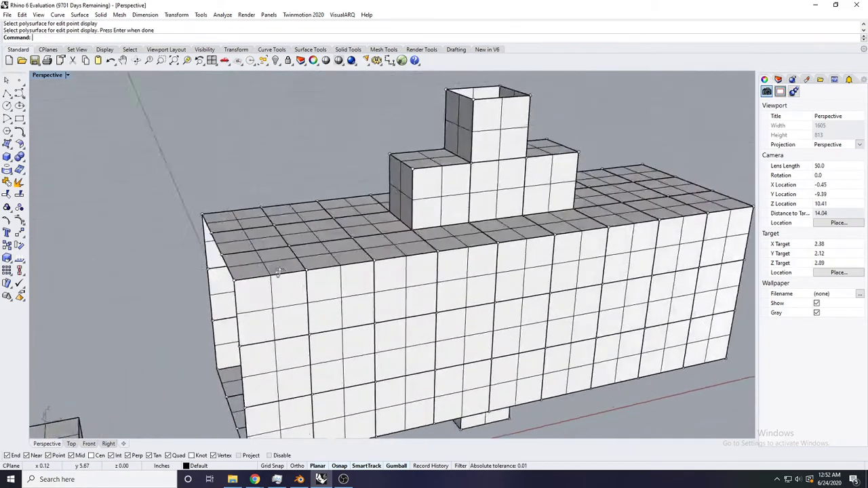
pyautogui.scroll(-5, 312, 265)
pyautogui.moveTo(311, 264); pyautogui.dragTo(258, 275, button='right')
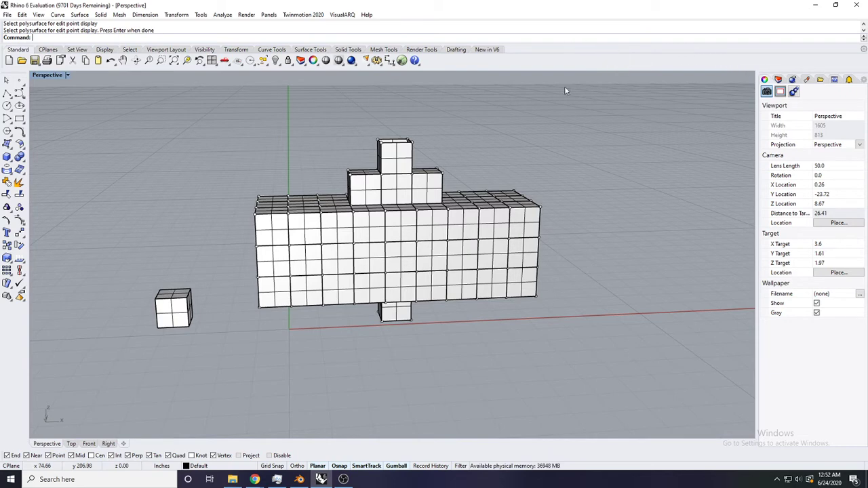
pyautogui.keyDown('shift'); pyautogui.moveTo(605, 244); pyautogui.dragTo(643, 271, button='right'); pyautogui.keyUp('shift')
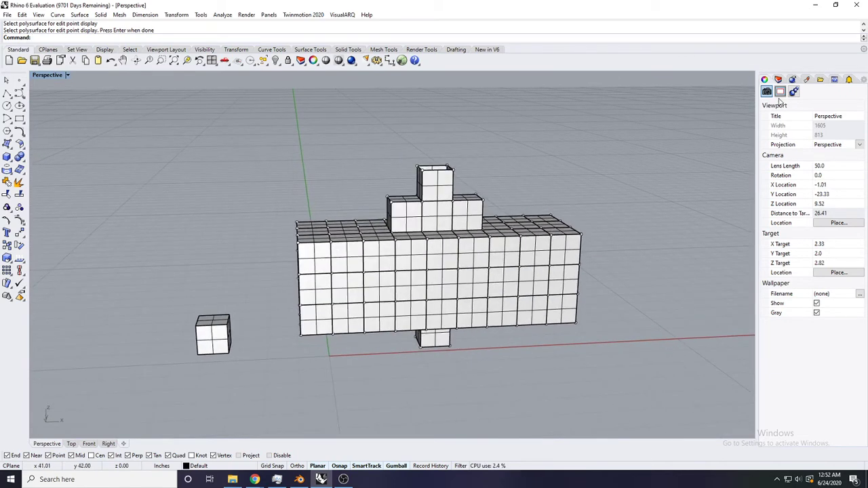
pyautogui.moveTo(295, 242); pyautogui.dragTo(283, 207, button='right')
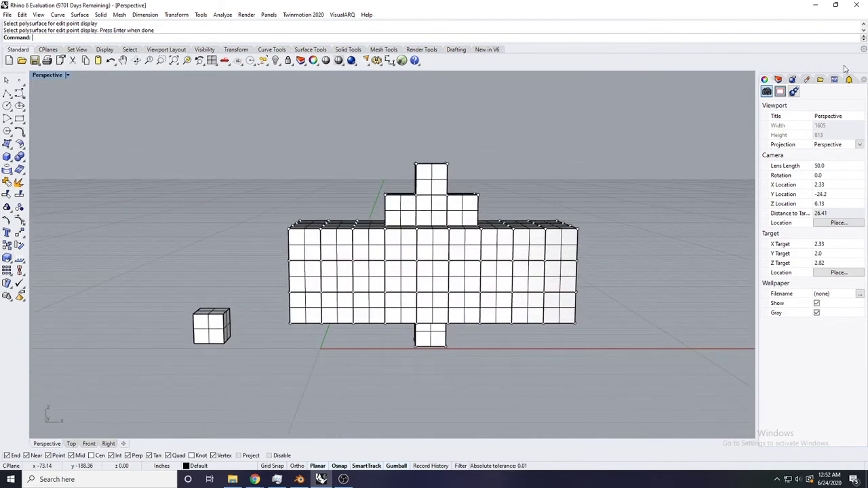
pyautogui.click(863, 80)
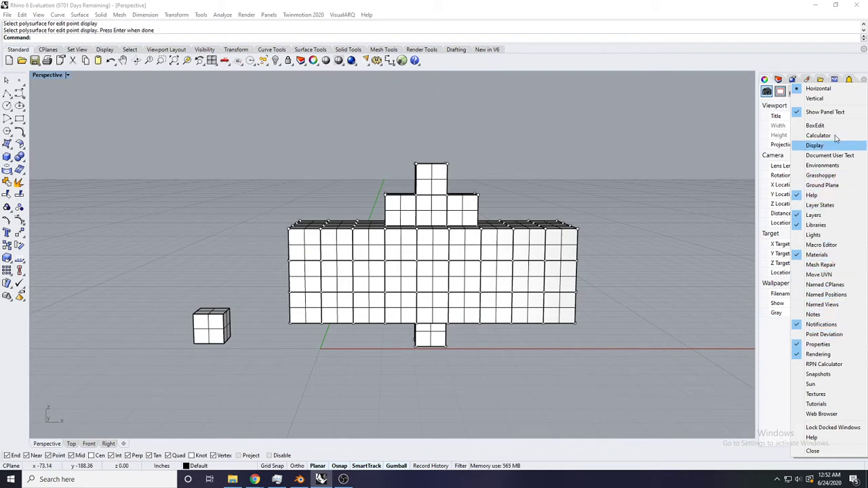
# Step: Select only the solid points around the box's open end near the loose cube and scale them up uniformly to flare it outward
pyautogui.moveTo(551, 245); pyautogui.dragTo(623, 274, button='right')
pyautogui.moveTo(481, 287); pyautogui.dragTo(434, 271, button='right')
pyautogui.moveTo(364, 339); pyautogui.dragTo(396, 350, button='right')
pyautogui.moveTo(347, 201); pyautogui.dragTo(347, 202)
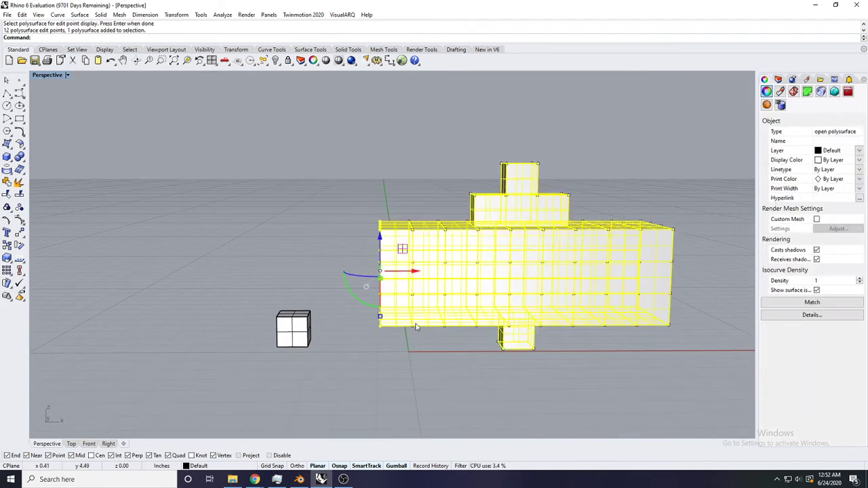
pyautogui.keyDown('ctrl'); pyautogui.click(401, 321); pyautogui.keyUp('ctrl')
pyautogui.moveTo(401, 322)
pyautogui.keyDown('shift'); pyautogui.mouseDown(button='right')
pyautogui.moveTo(379, 330)
pyautogui.moveTo(389, 327)
pyautogui.mouseUp(button='right'); pyautogui.keyUp('shift')
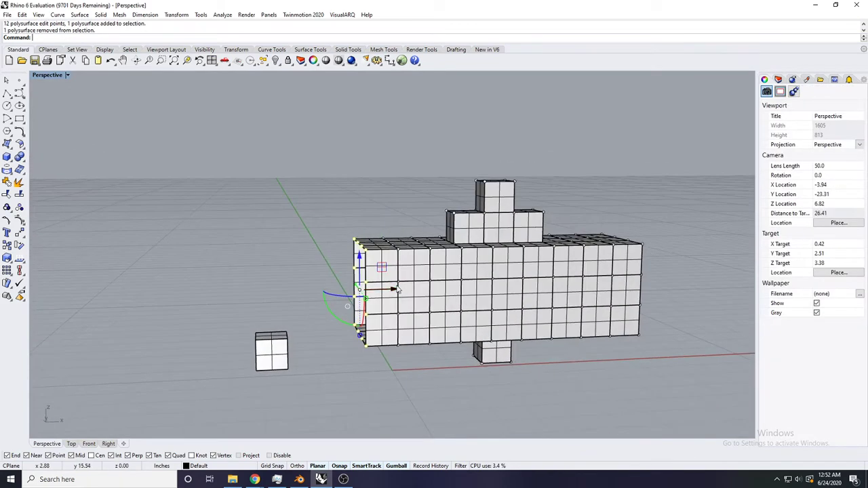
pyautogui.moveTo(362, 284); pyautogui.dragTo(381, 296, button='right')
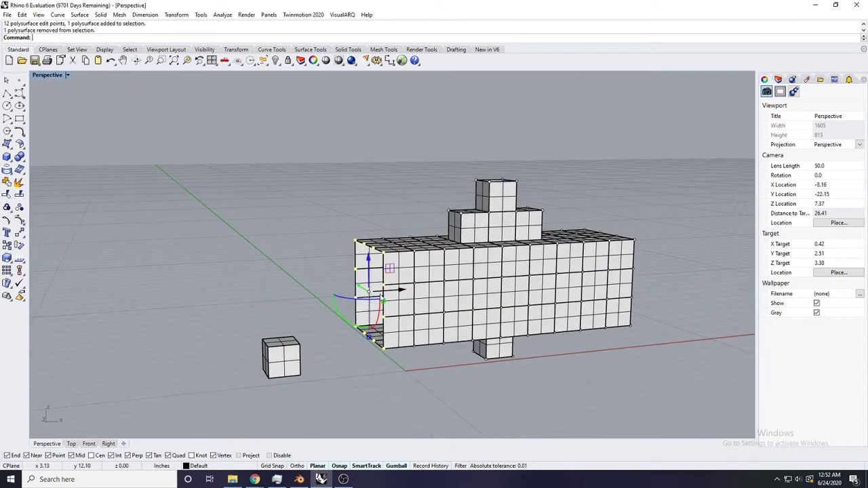
pyautogui.moveTo(384, 305); pyautogui.dragTo(388, 302)
pyautogui.moveTo(437, 267); pyautogui.dragTo(411, 277, button='right')
pyautogui.keyDown('shift'); pyautogui.moveTo(410, 276); pyautogui.dragTo(408, 298, button='right'); pyautogui.keyUp('shift')
pyautogui.scroll(2, 408, 294)
pyautogui.click(408, 293)
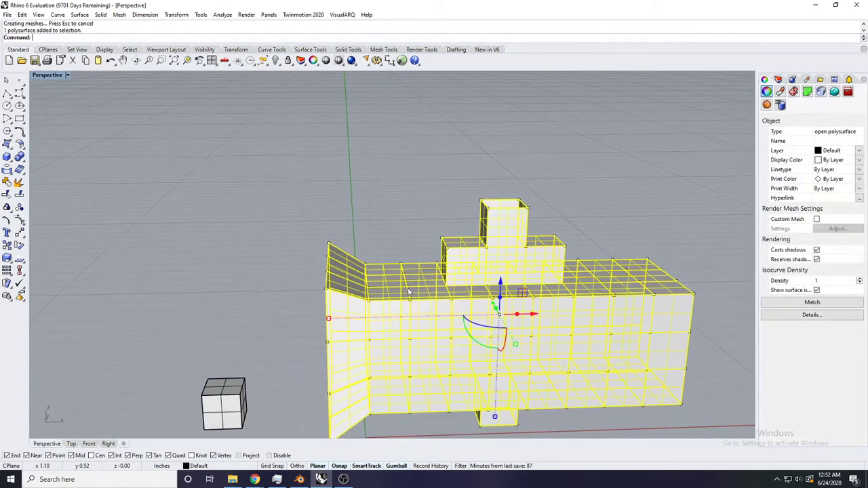
pyautogui.press('Escape')
# Step: Select only the ring of solid points two cube lengths in from the flared end and scale it down uniformly to form a waist
pyautogui.scroll(-5, 410, 312)
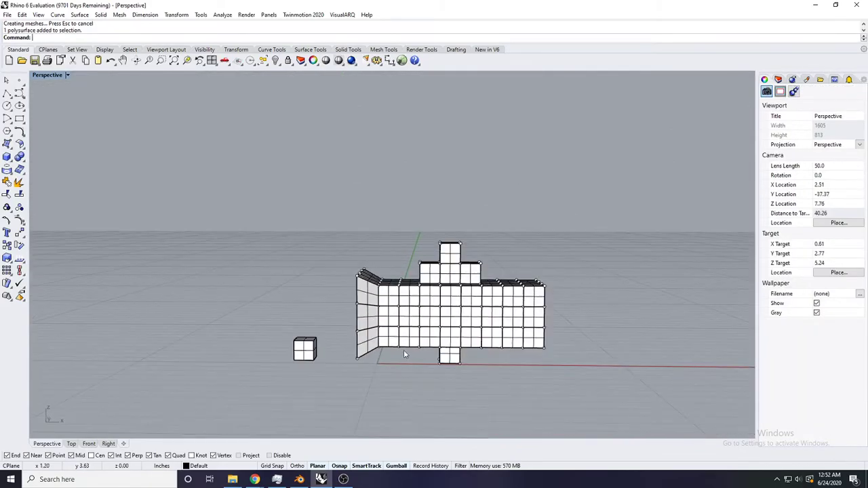
pyautogui.click(400, 335)
pyautogui.scroll(5, 412, 304)
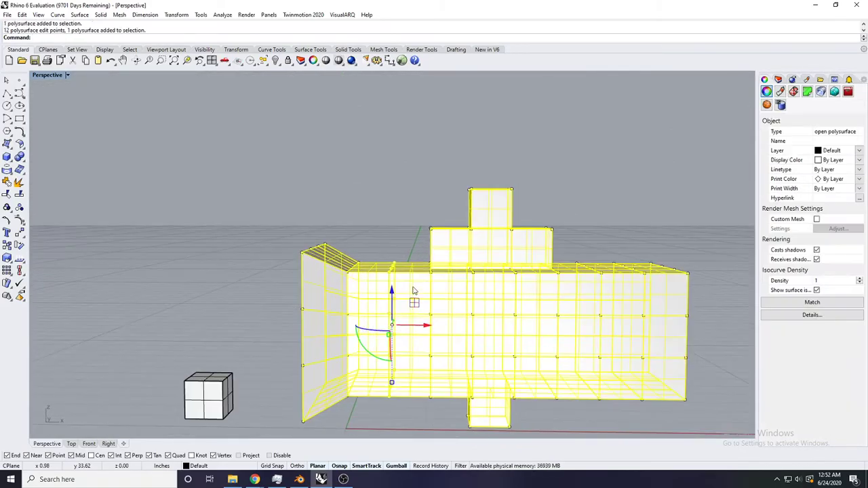
pyautogui.keyDown('ctrl'); pyautogui.click(413, 289); pyautogui.keyUp('ctrl')
pyautogui.keyDown('shift'); pyautogui.moveTo(413, 289); pyautogui.dragTo(417, 272, button='right'); pyautogui.keyUp('shift')
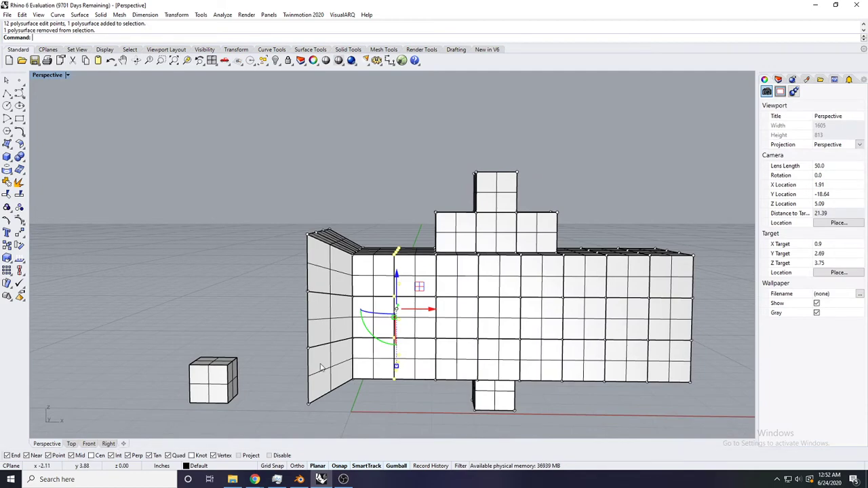
pyautogui.moveTo(322, 367); pyautogui.dragTo(431, 302, button='right')
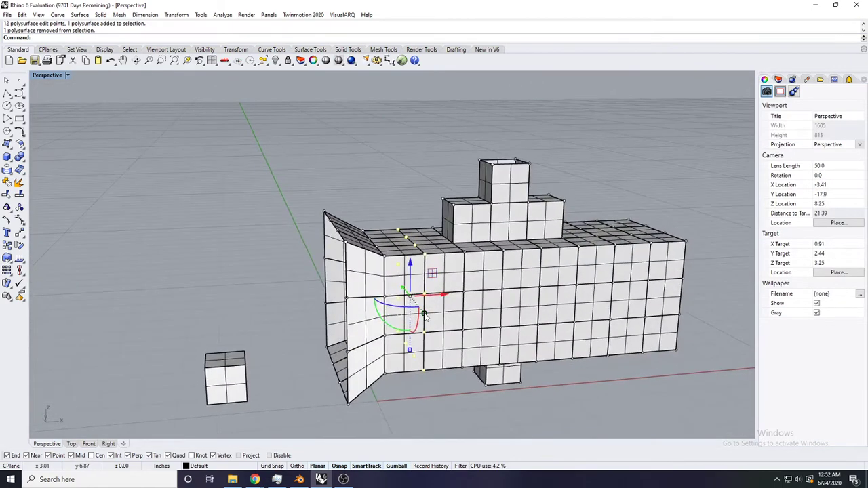
pyautogui.moveTo(424, 314); pyautogui.dragTo(428, 317)
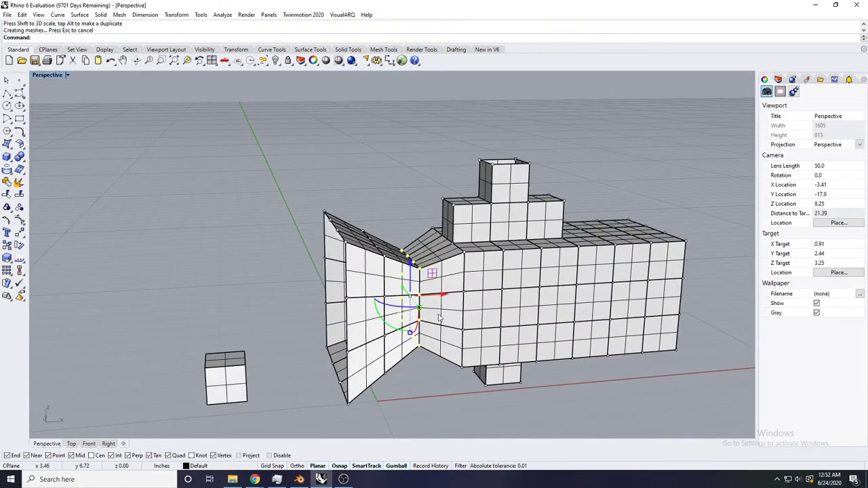
pyautogui.moveTo(439, 317)
pyautogui.mouseDown(button='right')
pyautogui.moveTo(456, 313)
pyautogui.moveTo(442, 320)
pyautogui.mouseUp(button='right')
pyautogui.moveTo(432, 323); pyautogui.dragTo(435, 325)
pyautogui.moveTo(435, 325); pyautogui.dragTo(400, 285, button='right')
pyautogui.keyDown('shift'); pyautogui.moveTo(400, 284); pyautogui.dragTo(441, 330, button='right'); pyautogui.keyUp('shift')
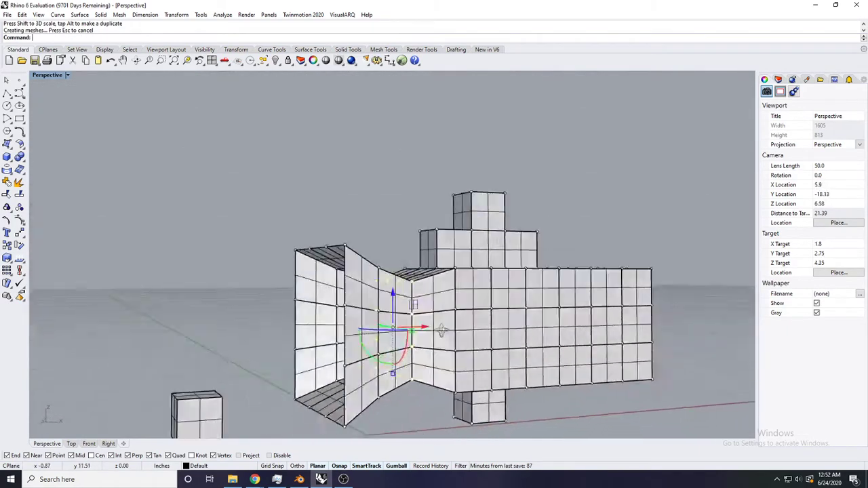
# Step: Select only the four points around the top block's open rim and scale them up uniformly to flare it
pyautogui.scroll(-8, 421, 363)
pyautogui.moveTo(421, 361); pyautogui.dragTo(402, 373, button='right')
pyautogui.click(515, 261)
pyautogui.moveTo(511, 264); pyautogui.dragTo(469, 261, button='right')
pyautogui.scroll(10, 398, 273)
pyautogui.click(402, 288)
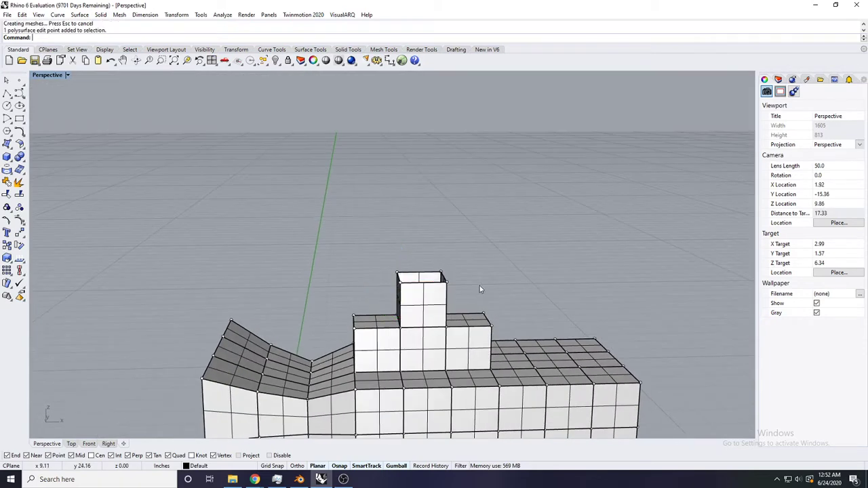
pyautogui.moveTo(480, 286); pyautogui.dragTo(388, 238)
pyautogui.scroll(2, 418, 278)
pyautogui.keyDown('ctrl'); pyautogui.click(446, 302); pyautogui.keyUp('ctrl')
pyautogui.scroll(-4, 444, 285)
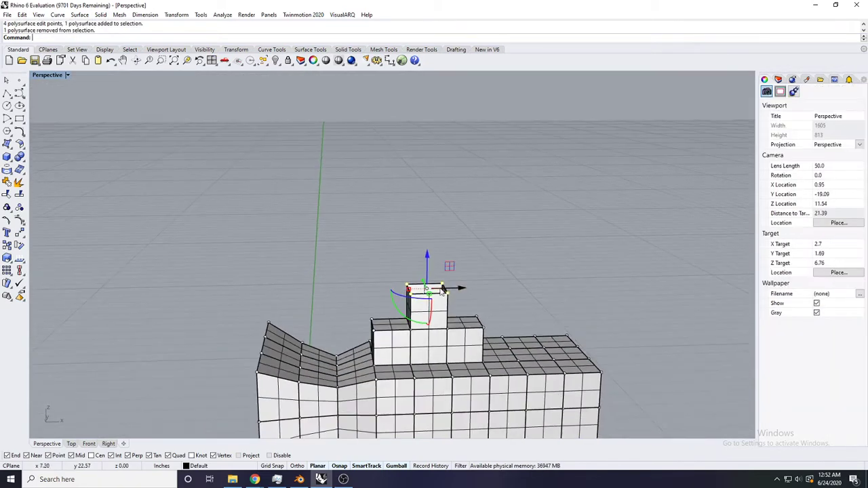
pyautogui.moveTo(440, 280); pyautogui.dragTo(420, 292, button='right')
pyautogui.scroll(4, 417, 293)
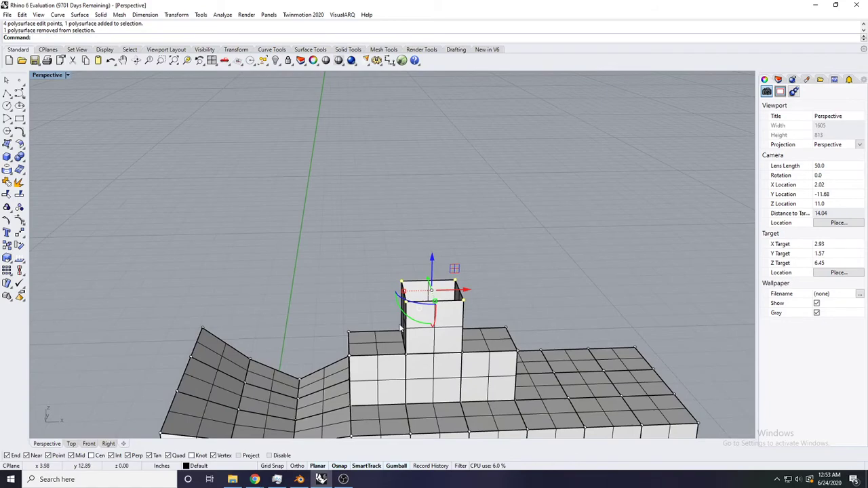
pyautogui.moveTo(488, 271); pyautogui.dragTo(422, 225, button='right')
pyautogui.scroll(4, 407, 218)
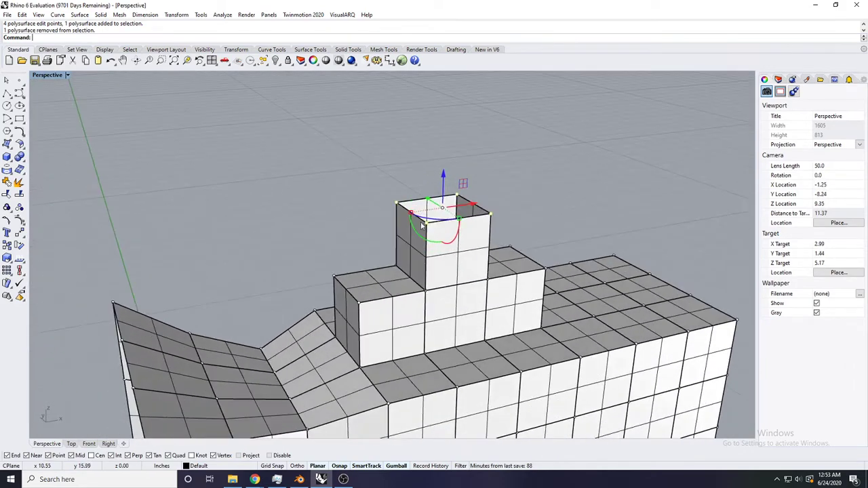
pyautogui.keyDown('shift'); pyautogui.moveTo(410, 213); pyautogui.dragTo(385, 217); pyautogui.keyUp('shift')
pyautogui.moveTo(468, 296); pyautogui.dragTo(438, 281, button='right')
pyautogui.click(537, 219)
# Step: Select the middle tier's two outer top points facing the flared end and move them down and slightly outward
pyautogui.moveTo(537, 201); pyautogui.dragTo(517, 303, button='right')
pyautogui.click(400, 330)
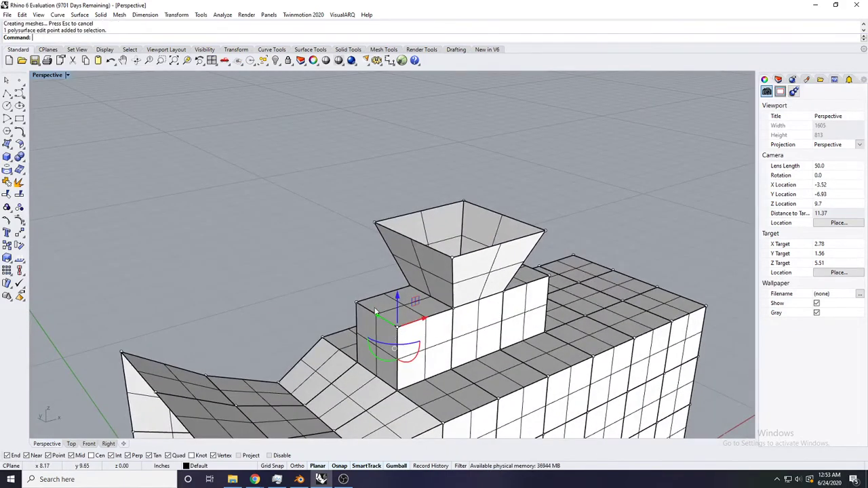
pyautogui.keyDown('shift'); pyautogui.click(355, 303); pyautogui.keyUp('shift')
pyautogui.moveTo(357, 306); pyautogui.dragTo(371, 300, button='right')
pyautogui.moveTo(371, 300); pyautogui.dragTo(430, 330)
pyautogui.moveTo(433, 330); pyautogui.dragTo(386, 306, button='right')
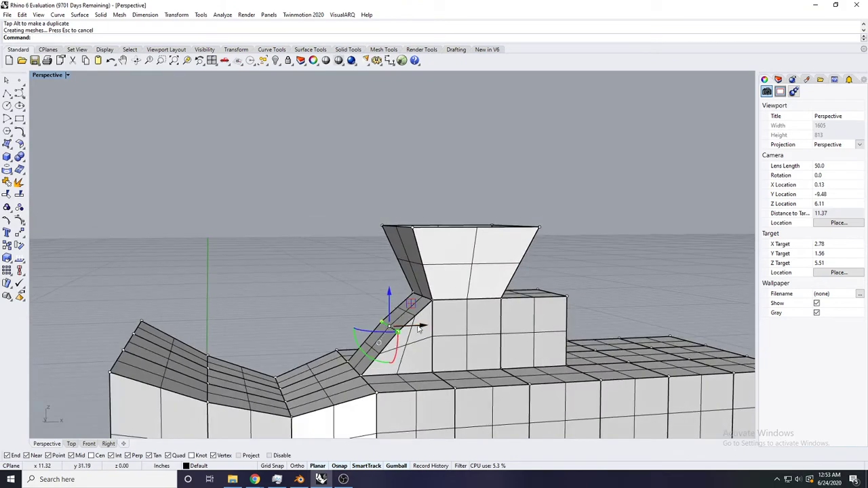
pyautogui.moveTo(422, 326); pyautogui.dragTo(402, 326)
pyautogui.moveTo(441, 329); pyautogui.dragTo(375, 329, button='right')
pyautogui.click(377, 328)
# Step: Select the two outer top points at the middle tier's opposite end and move them with Vertical=Yes down to the other end's lowered height
pyautogui.click(499, 306)
pyautogui.moveTo(498, 307); pyautogui.dragTo(495, 303, button='right')
pyautogui.scroll(5, 512, 297)
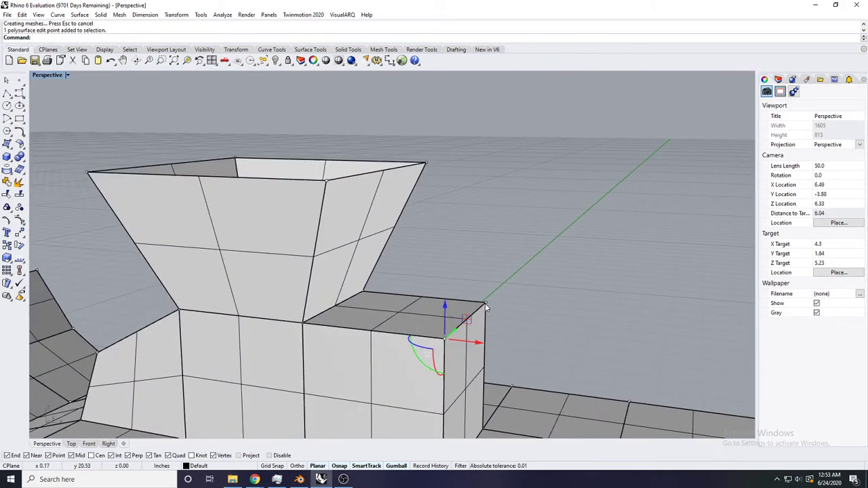
pyautogui.keyDown('shift'); pyautogui.click(485, 307); pyautogui.keyUp('shift')
pyautogui.scroll(-6, 490, 307)
pyautogui.click(532, 263)
pyautogui.scroll(4, 503, 296)
pyautogui.moveTo(522, 322); pyautogui.dragTo(566, 337, button='right')
pyautogui.moveTo(565, 339); pyautogui.dragTo(463, 288)
pyautogui.keyDown('ctrl'); pyautogui.click(440, 331); pyautogui.keyUp('ctrl')
pyautogui.keyDown('shift'); pyautogui.moveTo(489, 320); pyautogui.dragTo(517, 328, button='right'); pyautogui.keyUp('shift')
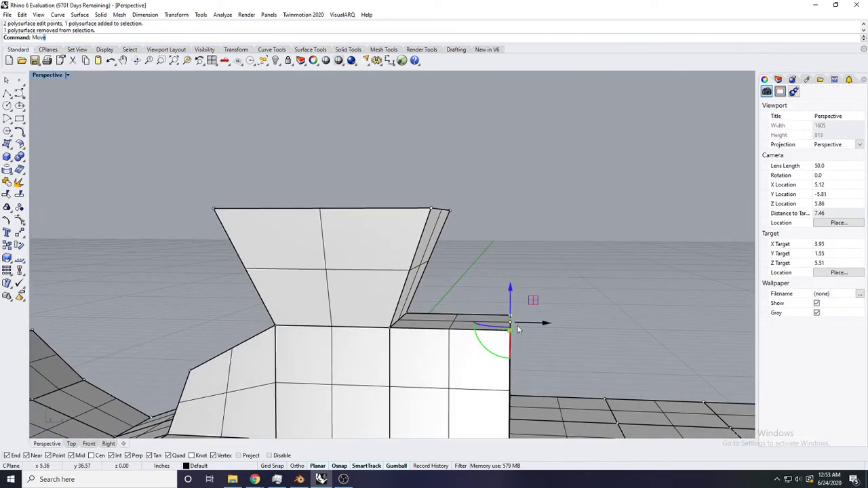
pyautogui.press('Return')
pyautogui.click(71, 38)
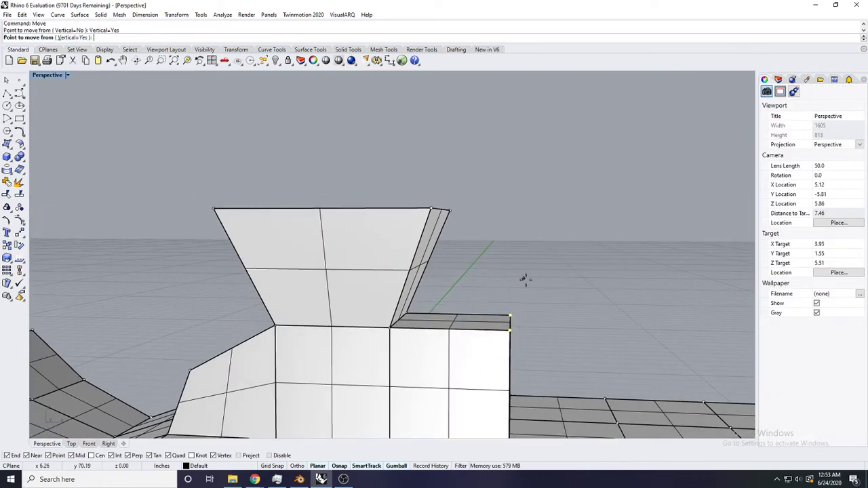
pyautogui.click(509, 314)
pyautogui.click(190, 370)
pyautogui.scroll(-8, 216, 321)
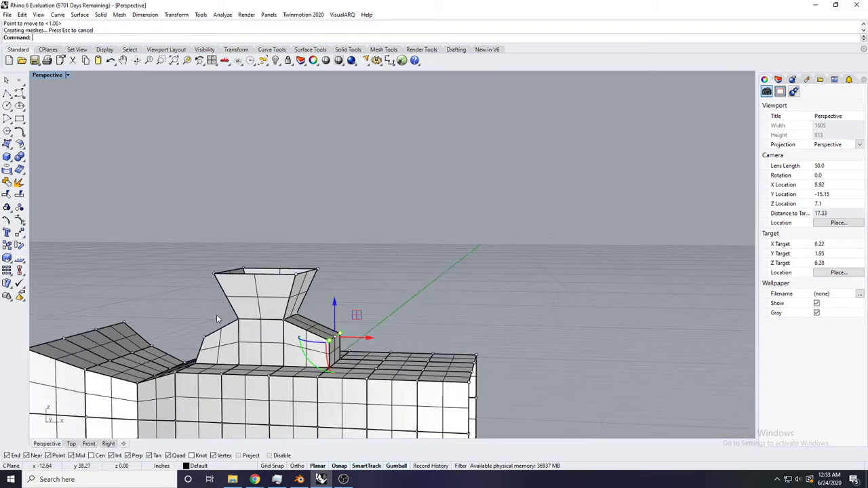
# Step: Scale the two lowered points closer together across the width to narrow that end of the middle tier
pyautogui.moveTo(218, 319); pyautogui.dragTo(334, 337, button='right')
pyautogui.scroll(2, 353, 285)
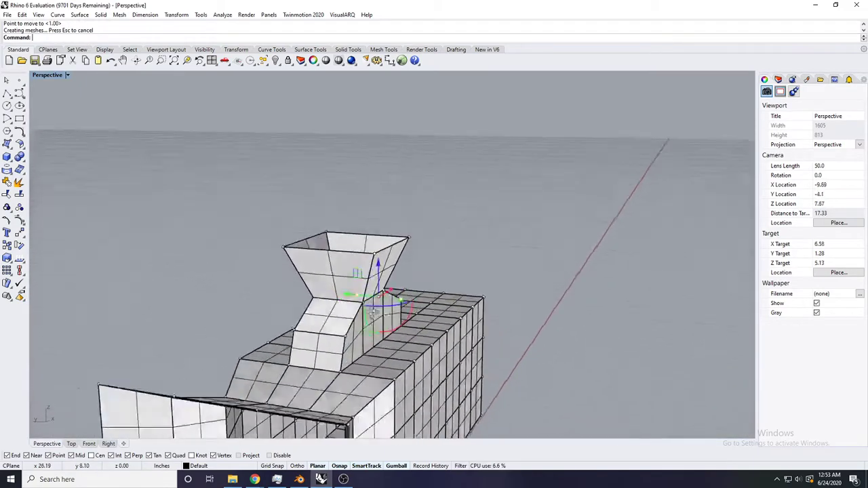
pyautogui.moveTo(358, 277); pyautogui.dragTo(296, 277, button='right')
pyautogui.scroll(2, 339, 291)
pyautogui.moveTo(305, 282); pyautogui.dragTo(315, 276)
pyautogui.click(351, 258)
# Step: Select the middle tier's two outer top points on the flared-end side and scale them closer together across the width
pyautogui.moveTo(351, 259); pyautogui.dragTo(334, 336, button='right')
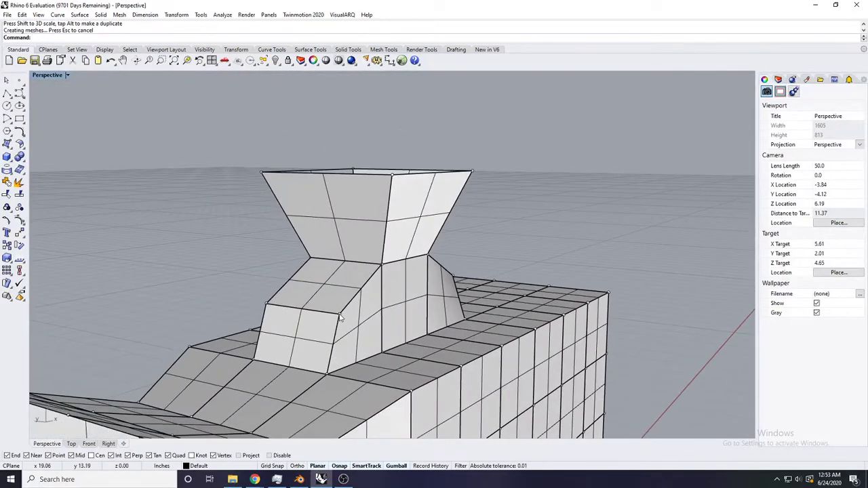
pyautogui.click(339, 315)
pyautogui.keyDown('shift'); pyautogui.click(267, 305); pyautogui.keyUp('shift')
pyautogui.moveTo(337, 315); pyautogui.dragTo(325, 315)
pyautogui.scroll(-8, 326, 314)
pyautogui.moveTo(325, 314); pyautogui.dragTo(358, 315, button='right')
pyautogui.scroll(5, 360, 313)
pyautogui.scroll(-4, 407, 325)
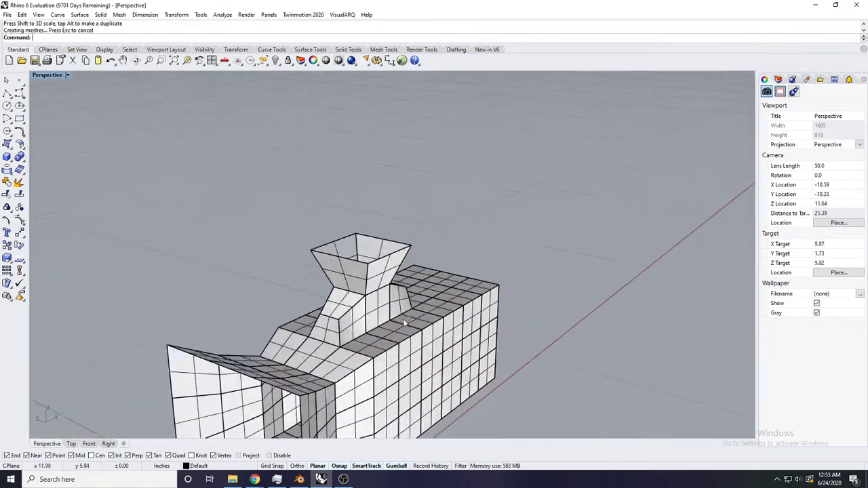
# Step: Select the reshaped polysurface and turn on its solid edit points again with SolidPtOn
pyautogui.click(431, 334)
pyautogui.moveTo(430, 334); pyautogui.dragTo(434, 327)
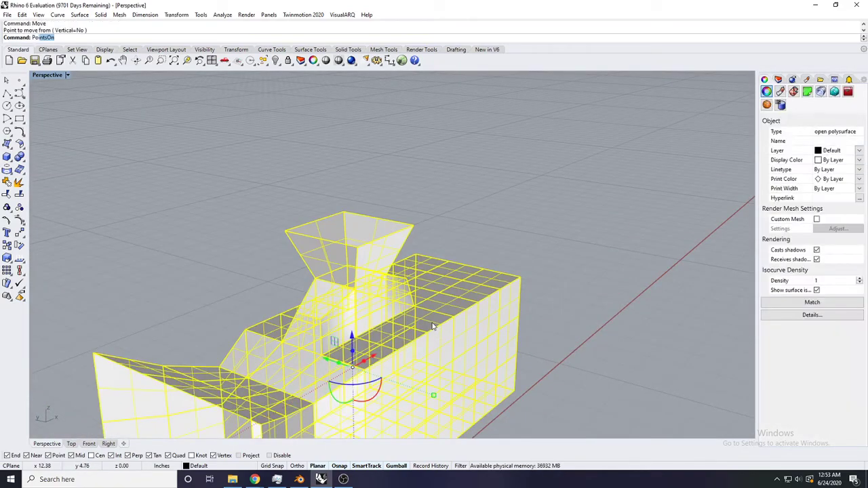
pyautogui.press('BackSpace')
pyautogui.press('BackSpace')
pyautogui.press('BackSpace')
pyautogui.press('BackSpace')
pyautogui.press('BackSpace')
pyautogui.press('BackSpace')
pyautogui.press('Return')
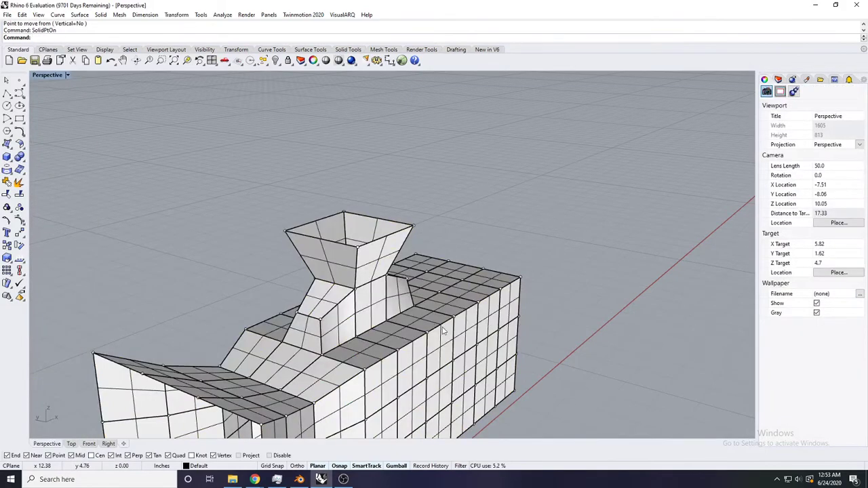
# Step: Select only the four points where the bottom block meets the body's underside and scale them up uniformly to widen its base
pyautogui.scroll(-4, 442, 330)
pyautogui.moveTo(442, 330); pyautogui.dragTo(366, 331, button='right')
pyautogui.keyDown('shift'); pyautogui.moveTo(442, 330); pyautogui.dragTo(370, 269, button='right'); pyautogui.keyUp('shift')
pyautogui.moveTo(425, 262); pyautogui.dragTo(381, 202, button='right')
pyautogui.scroll(4, 381, 201)
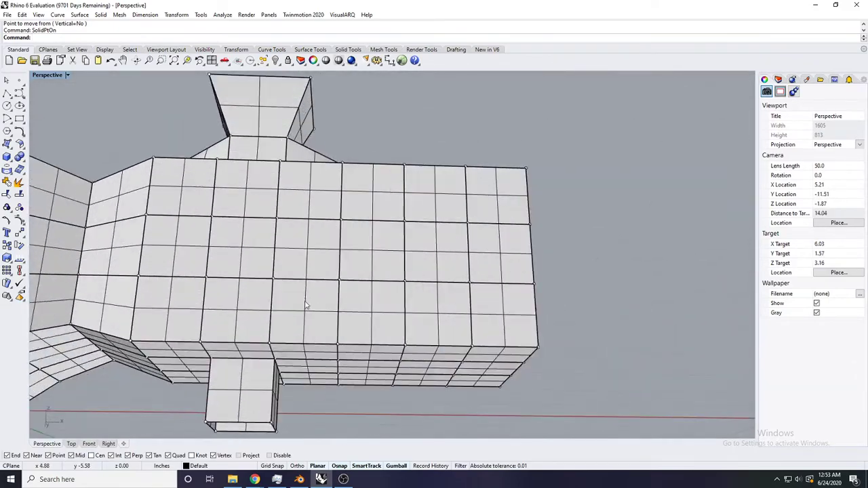
pyautogui.scroll(1, 309, 311)
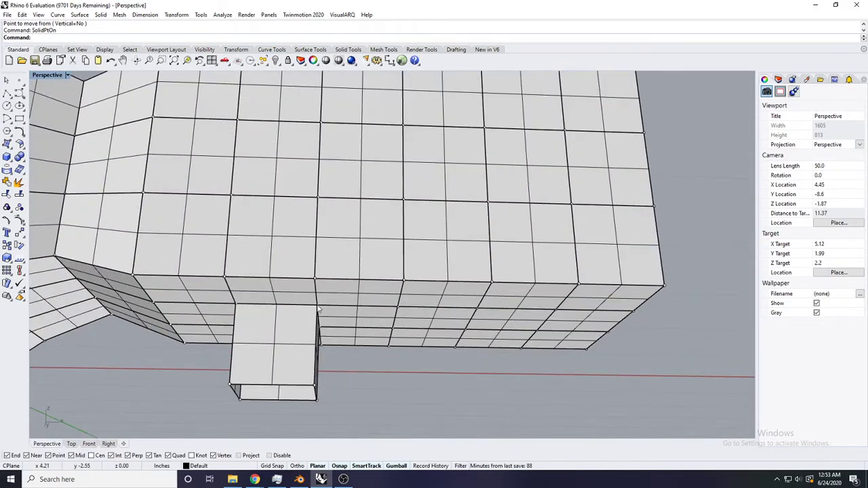
pyautogui.click(318, 307)
pyautogui.scroll(-3, 319, 305)
pyautogui.moveTo(320, 306); pyautogui.dragTo(333, 279, button='right')
pyautogui.scroll(4, 333, 279)
pyautogui.click(332, 270)
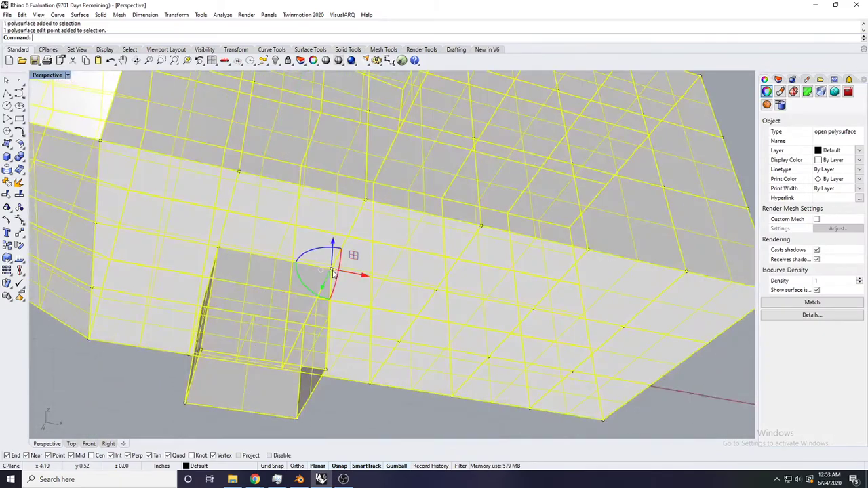
pyautogui.scroll(-5, 217, 253)
pyautogui.moveTo(217, 253); pyautogui.dragTo(389, 248, button='right')
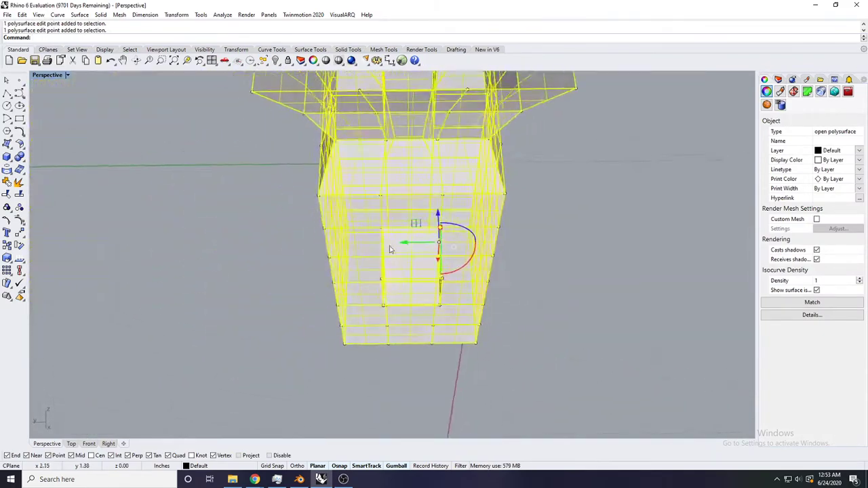
pyautogui.scroll(5, 390, 247)
pyautogui.keyDown('shift'); pyautogui.click(371, 204); pyautogui.keyUp('shift')
pyautogui.moveTo(371, 207); pyautogui.dragTo(409, 271, button='right')
pyautogui.keyDown('shift'); pyautogui.click(513, 299); pyautogui.keyUp('shift')
pyautogui.scroll(-2, 514, 301)
pyautogui.keyDown('ctrl'); pyautogui.click(409, 238); pyautogui.keyUp('ctrl')
pyautogui.moveTo(409, 238); pyautogui.dragTo(366, 236, button='right')
pyautogui.scroll(1, 366, 236)
pyautogui.keyDown('shift'); pyautogui.moveTo(380, 281); pyautogui.dragTo(345, 291, button='right'); pyautogui.keyUp('shift')
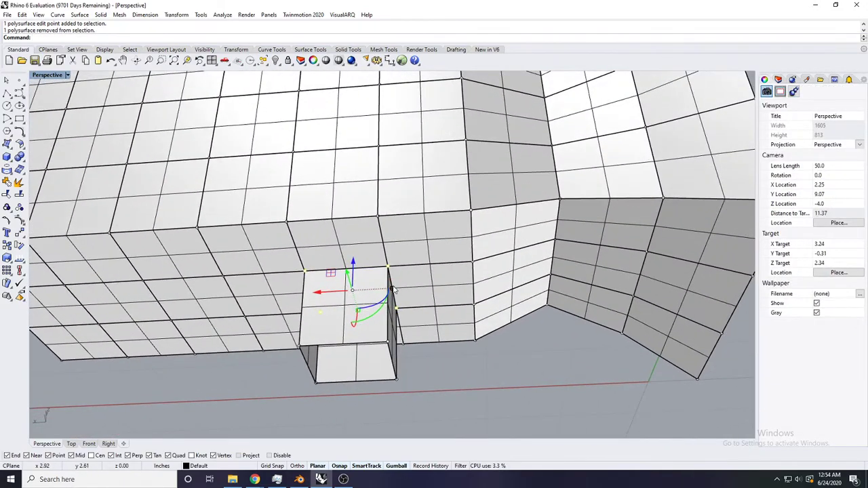
pyautogui.keyDown('shift'); pyautogui.moveTo(392, 289); pyautogui.dragTo(428, 287); pyautogui.keyUp('shift')
# Step: Select only the solid points around the body's end opposite the flare and scale them down uniformly to taper it to a small opening
pyautogui.moveTo(366, 286); pyautogui.dragTo(390, 307, button='right')
pyautogui.scroll(-6, 393, 236)
pyautogui.scroll(2, 393, 237)
pyautogui.moveTo(380, 261); pyautogui.dragTo(318, 345, button='right')
pyautogui.scroll(7, 359, 265)
pyautogui.scroll(-9, 354, 265)
pyautogui.moveTo(317, 345); pyautogui.dragTo(374, 350, button='right')
pyautogui.scroll(-4, 328, 317)
pyautogui.scroll(2, 374, 350)
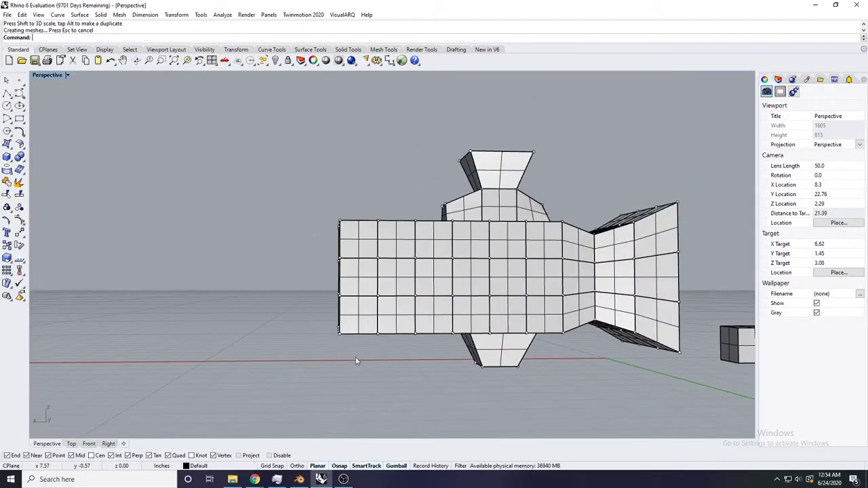
pyautogui.moveTo(355, 358); pyautogui.dragTo(300, 181)
pyautogui.keyDown('ctrl'); pyautogui.click(365, 247); pyautogui.keyUp('ctrl')
pyautogui.keyDown('shift'); pyautogui.moveTo(364, 274); pyautogui.dragTo(350, 296, button='right'); pyautogui.keyUp('shift')
pyautogui.moveTo(326, 291); pyautogui.dragTo(348, 295)
# Step: Select only the ring of solid points one cube length in from the small opening and scale it down uniformly to smooth the taper
pyautogui.scroll(-3, 400, 278)
pyautogui.moveTo(407, 237); pyautogui.dragTo(398, 380, button='right')
pyautogui.scroll(7, 400, 278)
pyautogui.moveTo(381, 256); pyautogui.dragTo(381, 256)
pyautogui.moveTo(381, 257); pyautogui.dragTo(470, 280, button='right')
pyautogui.keyDown('ctrl'); pyautogui.click(370, 294); pyautogui.keyUp('ctrl')
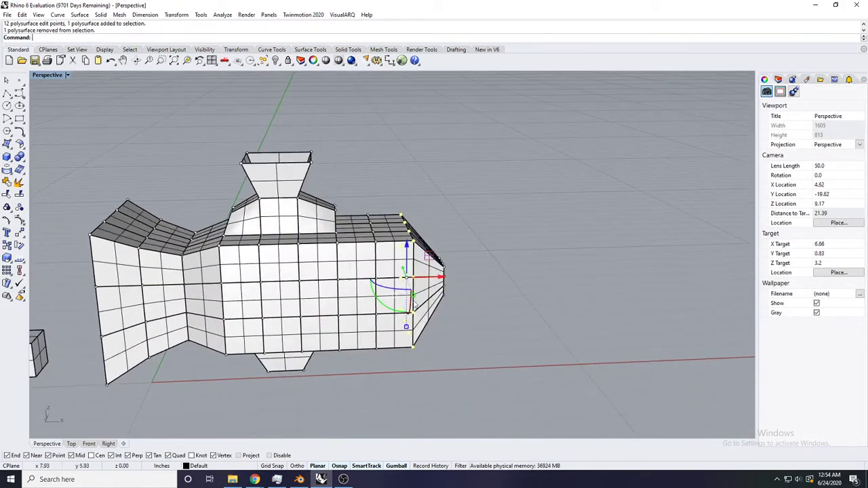
pyautogui.keyDown('ctrl'); pyautogui.moveTo(407, 277); pyautogui.dragTo(421, 303); pyautogui.keyUp('ctrl')
pyautogui.moveTo(472, 272); pyautogui.dragTo(354, 291, button='right')
pyautogui.hotkey('ctrl', 'z')
pyautogui.hotkey('ctrl', 'y')
pyautogui.keyDown('shift'); pyautogui.moveTo(354, 295); pyautogui.dragTo(368, 292); pyautogui.keyUp('shift')
pyautogui.moveTo(372, 292); pyautogui.dragTo(409, 275, button='right')
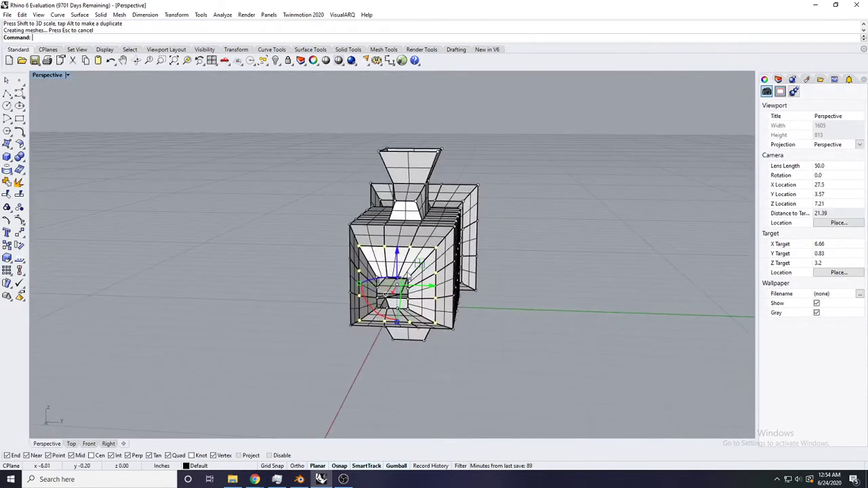
# Step: Move the scaled ring sideways across the body's width to centre it, and deselect it
pyautogui.moveTo(432, 287); pyautogui.dragTo(420, 288)
pyautogui.moveTo(415, 290)
pyautogui.mouseDown(button='right')
pyautogui.moveTo(441, 289)
pyautogui.moveTo(453, 275)
pyautogui.moveTo(421, 279)
pyautogui.mouseUp(button='right')
pyautogui.moveTo(422, 285); pyautogui.dragTo(425, 285)
pyautogui.moveTo(425, 283); pyautogui.dragTo(596, 263, button='right')
pyautogui.scroll(-6, 500, 259)
pyautogui.click(500, 260)
# Step: Select only the points along one long side of the middle tier's base and move them outward across the body's width
pyautogui.scroll(-4, 435, 238)
pyautogui.moveTo(436, 239); pyautogui.dragTo(444, 286, button='right')
pyautogui.scroll(6, 458, 258)
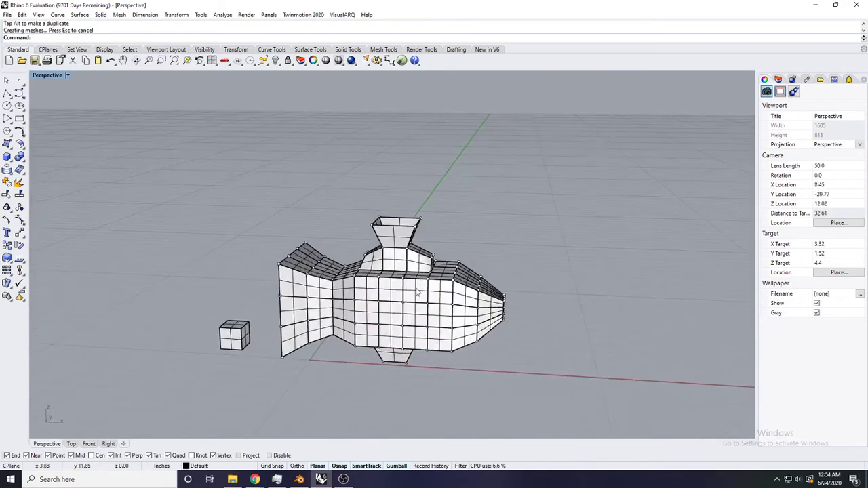
pyautogui.scroll(6, 350, 223)
pyautogui.moveTo(350, 223); pyautogui.dragTo(288, 302, button='right')
pyautogui.scroll(4, 357, 273)
pyautogui.scroll(3, 357, 272)
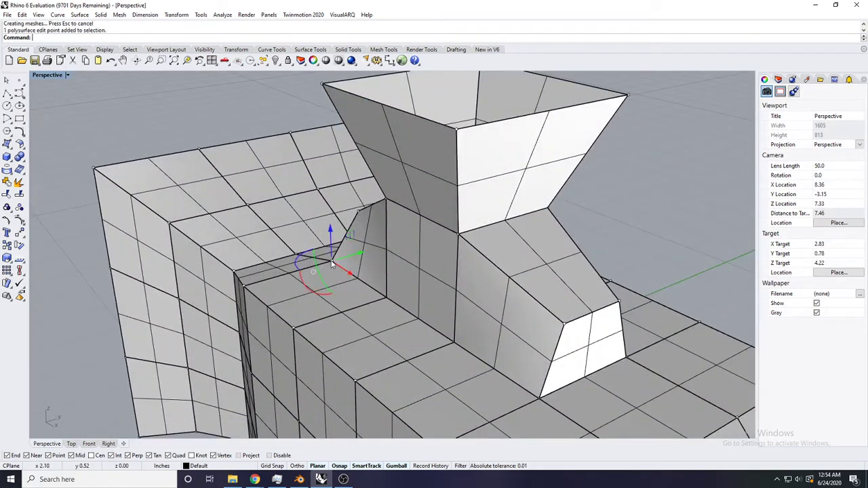
pyautogui.click(387, 300)
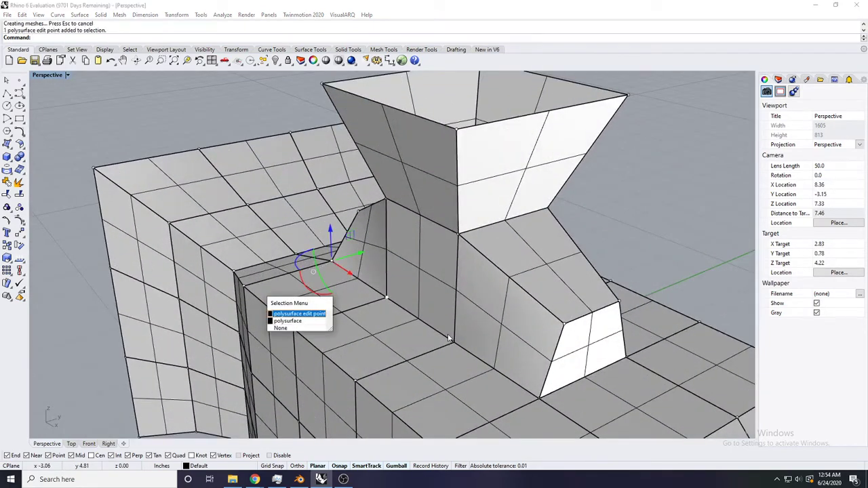
pyautogui.click(313, 315)
pyautogui.keyDown('shift'); pyautogui.moveTo(446, 306); pyautogui.dragTo(359, 268, button='right'); pyautogui.keyUp('shift')
pyautogui.scroll(2, 360, 291)
pyautogui.keyDown('shift'); pyautogui.click(359, 295); pyautogui.keyUp('shift')
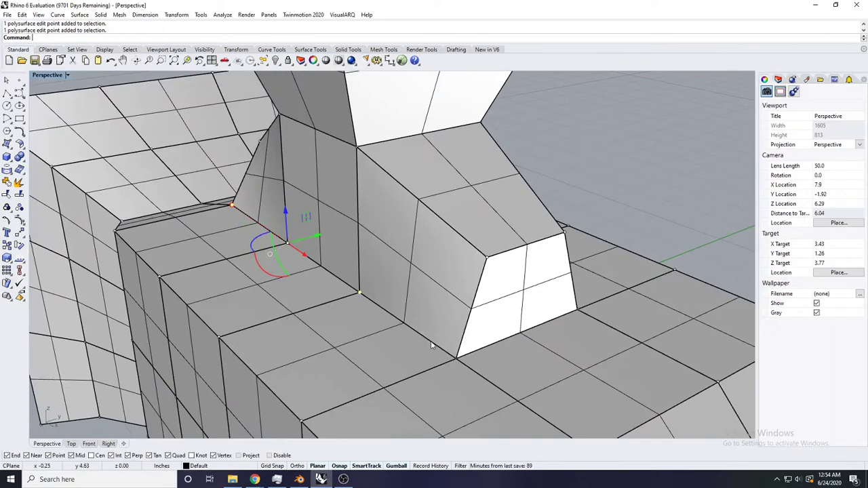
pyautogui.click(452, 362)
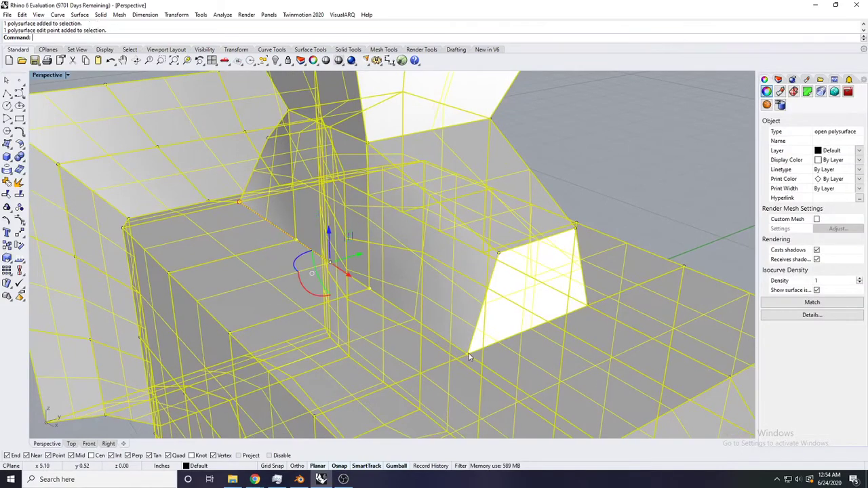
pyautogui.scroll(-5, 468, 353)
pyautogui.moveTo(469, 353); pyautogui.dragTo(349, 324, button='right')
pyautogui.scroll(2, 342, 324)
pyautogui.moveTo(261, 326); pyautogui.dragTo(296, 319, button='right')
pyautogui.keyDown('ctrl'); pyautogui.click(354, 310); pyautogui.keyUp('ctrl')
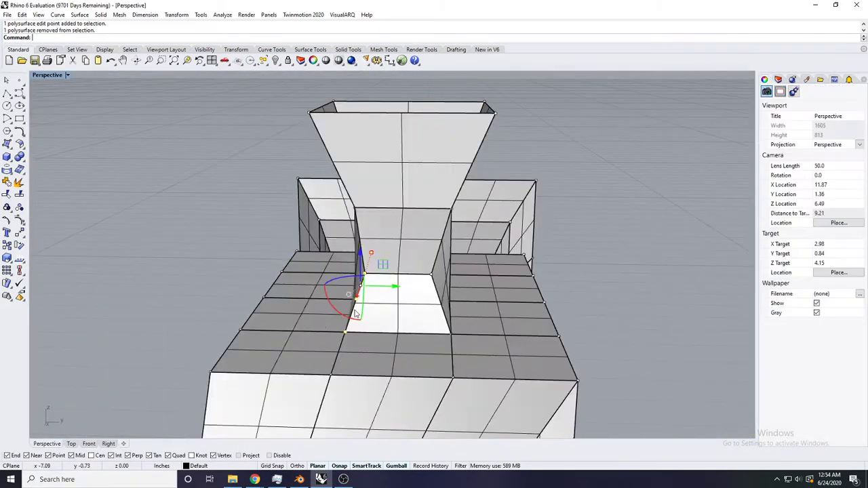
pyautogui.keyDown('shift'); pyautogui.moveTo(355, 311); pyautogui.dragTo(368, 329, button='right'); pyautogui.keyUp('shift')
pyautogui.moveTo(395, 307); pyautogui.dragTo(372, 304)
# Step: Select the four points along the other long side of the middle tier's base and move them outward
pyautogui.moveTo(353, 317)
pyautogui.mouseDown(button='right')
pyautogui.moveTo(388, 305)
pyautogui.moveTo(644, 334)
pyautogui.moveTo(339, 311)
pyautogui.mouseUp(button='right')
pyautogui.scroll(2, 390, 322)
pyautogui.click(385, 343)
pyautogui.keyDown('ctrl'); pyautogui.keyDown('shift'); pyautogui.click(337, 309); pyautogui.keyUp('shift'); pyautogui.keyUp('ctrl')
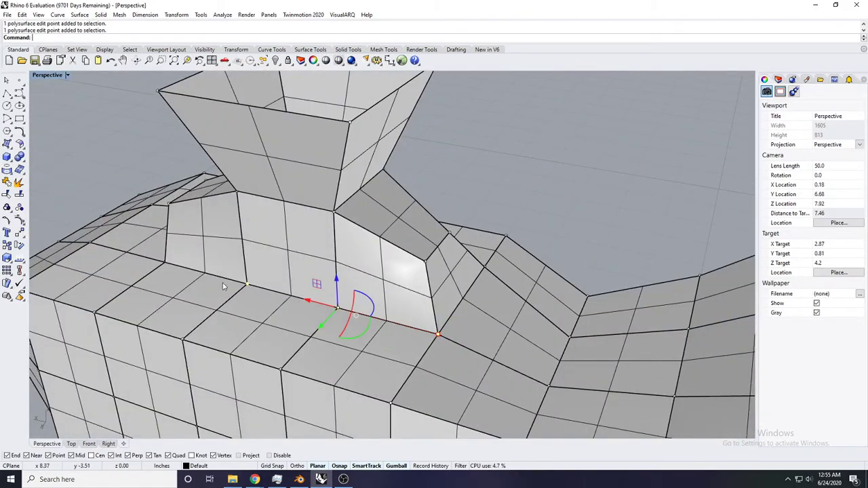
pyautogui.keyDown('shift'); pyautogui.click(165, 264); pyautogui.keyUp('shift')
pyautogui.keyDown('shift'); pyautogui.moveTo(292, 285); pyautogui.dragTo(317, 300, button='right'); pyautogui.keyUp('shift')
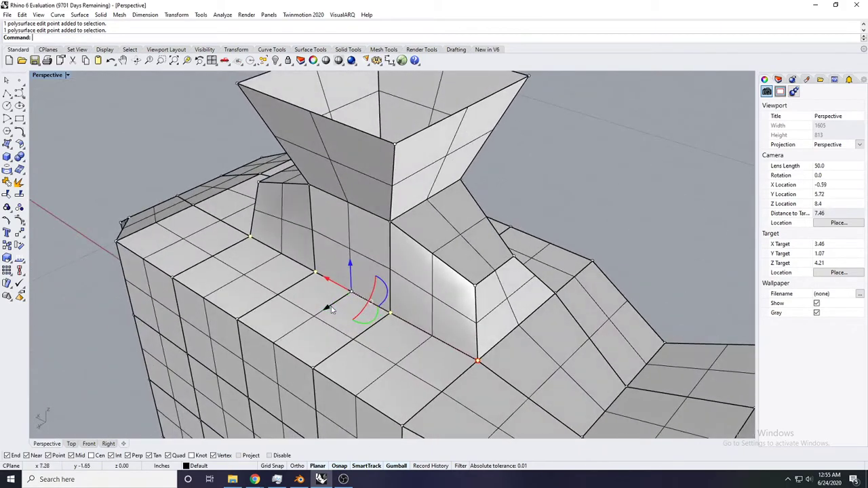
pyautogui.moveTo(327, 307); pyautogui.dragTo(305, 320)
# Step: Select only the ring of points at the small tapered opening, move it outward along the body to lengthen the nose, and deselect it
pyautogui.moveTo(347, 303); pyautogui.dragTo(503, 269, button='right')
pyautogui.scroll(-8, 503, 268)
pyautogui.moveTo(380, 284); pyautogui.dragTo(467, 333, button='right')
pyautogui.scroll(3, 508, 344)
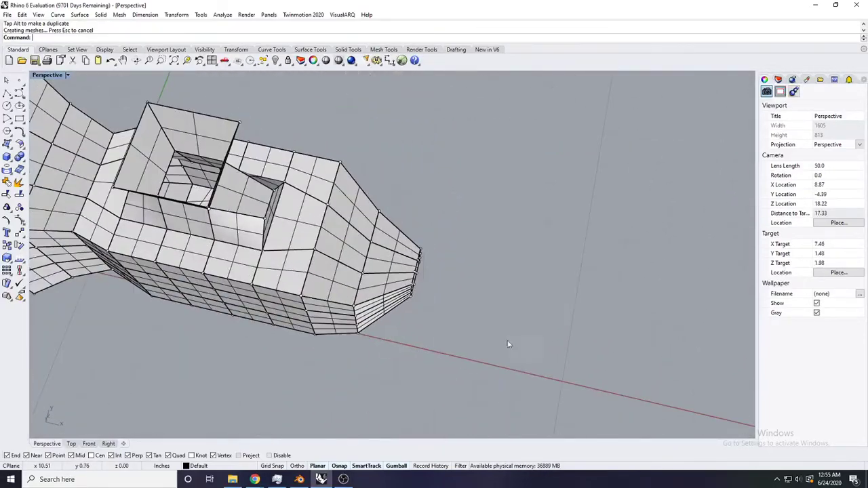
pyautogui.moveTo(415, 234); pyautogui.dragTo(399, 226)
pyautogui.moveTo(427, 252)
pyautogui.mouseDown(button='right')
pyautogui.moveTo(442, 220)
pyautogui.moveTo(423, 253)
pyautogui.mouseUp(button='right')
pyautogui.keyDown('ctrl'); pyautogui.click(383, 234); pyautogui.keyUp('ctrl')
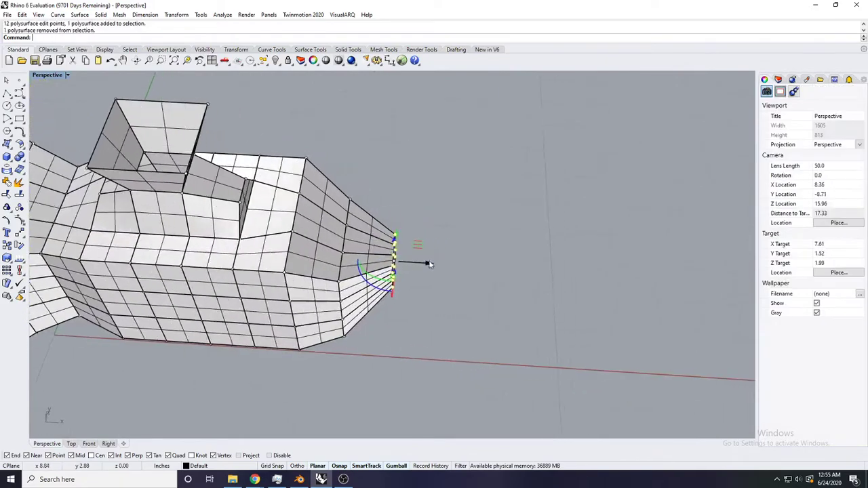
pyautogui.moveTo(430, 263); pyautogui.dragTo(480, 266)
pyautogui.click(472, 234)
# Step: Lower the top corner point where one side of the main body meets the nose and shift it inward across the width
pyautogui.moveTo(472, 229); pyautogui.dragTo(316, 223, button='right')
pyautogui.scroll(6, 397, 260)
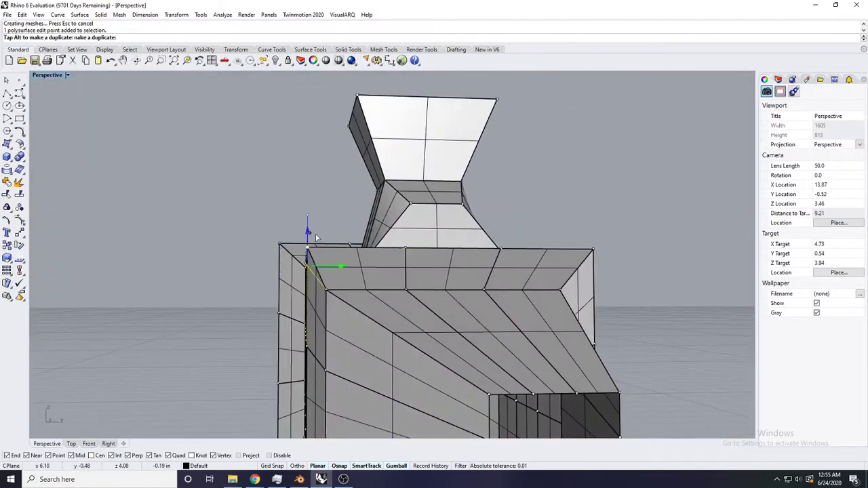
pyautogui.moveTo(317, 237); pyautogui.dragTo(316, 238)
pyautogui.moveTo(321, 212); pyautogui.dragTo(336, 244, button='right')
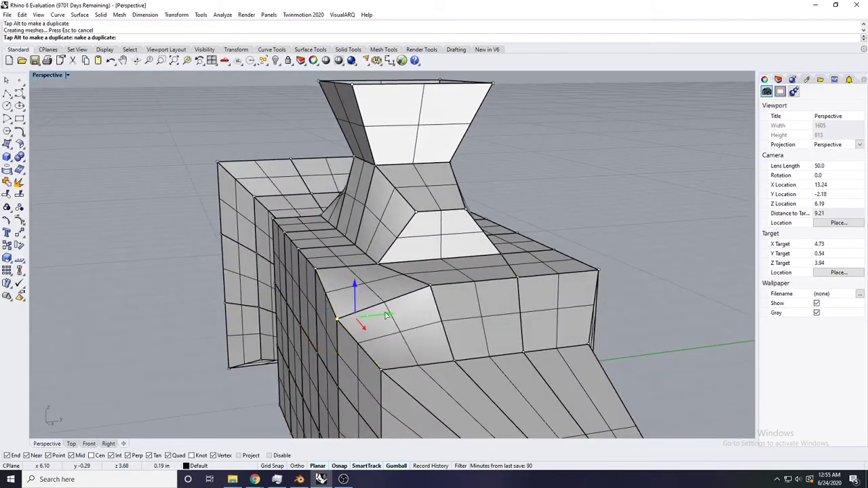
pyautogui.moveTo(386, 315); pyautogui.dragTo(388, 315)
# Step: Lower the matching top corner point on the body's opposite side and move it inward to mirror the softened shoulder
pyautogui.moveTo(324, 311)
pyautogui.mouseDown(button='right')
pyautogui.moveTo(362, 292)
pyautogui.moveTo(329, 300)
pyautogui.mouseUp(button='right')
pyautogui.scroll(-2, 407, 292)
pyautogui.keyDown('shift'); pyautogui.moveTo(515, 281); pyautogui.dragTo(427, 277, button='right'); pyautogui.keyUp('shift')
pyautogui.moveTo(453, 263); pyautogui.dragTo(452, 280)
pyautogui.moveTo(452, 281); pyautogui.dragTo(436, 290, button='right')
pyautogui.moveTo(462, 312); pyautogui.dragTo(449, 311)
pyautogui.moveTo(449, 311); pyautogui.dragTo(606, 275, button='right')
# Step: Select the lower edge point on one side of the body near the flared tail and raise it
pyautogui.scroll(-8, 532, 271)
pyautogui.moveTo(495, 311); pyautogui.dragTo(505, 332, button='right')
pyautogui.click(425, 282)
pyautogui.moveTo(426, 282); pyautogui.dragTo(468, 220, button='right')
pyautogui.scroll(6, 403, 316)
pyautogui.click(404, 306)
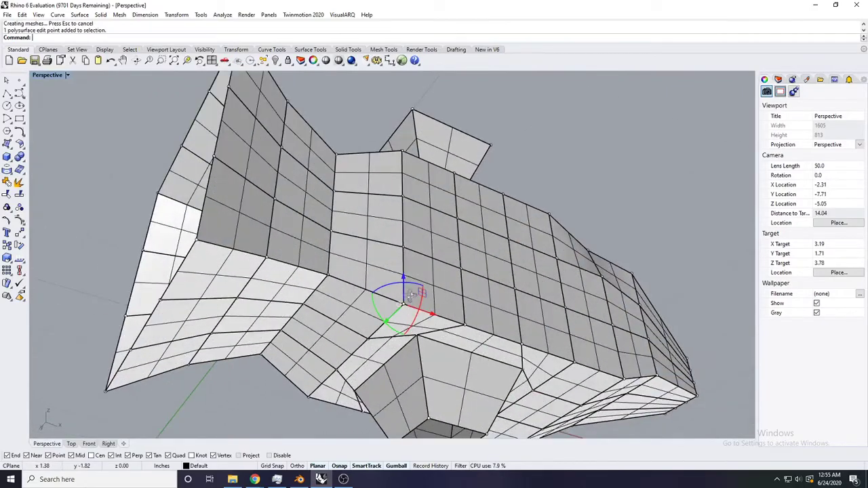
pyautogui.moveTo(410, 296); pyautogui.dragTo(315, 351, button='right')
pyautogui.moveTo(319, 337); pyautogui.dragTo(319, 335)
# Step: Select the matching lower edge point near the flared tail on the body's opposite side and raise it
pyautogui.moveTo(330, 350); pyautogui.dragTo(461, 286, button='right')
pyautogui.scroll(-7, 400, 291)
pyautogui.scroll(7, 383, 314)
pyautogui.click(338, 292)
pyautogui.click(302, 312)
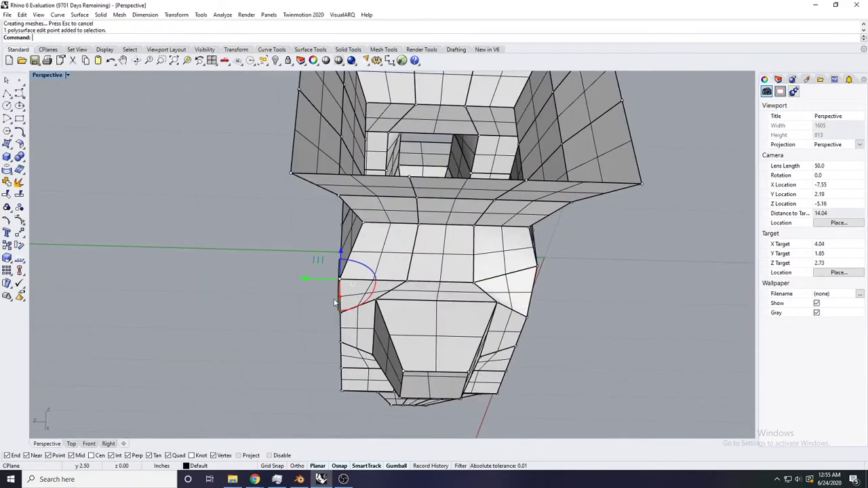
pyautogui.moveTo(302, 312); pyautogui.dragTo(401, 303, button='right')
pyautogui.moveTo(423, 320); pyautogui.dragTo(422, 302)
# Step: Raise the lower corner point where the body meets the nose, and leave the polysurface deselected
pyautogui.moveTo(334, 348); pyautogui.dragTo(412, 313, button='right')
pyautogui.click(262, 342)
pyautogui.keyDown('shift'); pyautogui.moveTo(285, 316); pyautogui.dragTo(337, 308, button='right'); pyautogui.keyUp('shift')
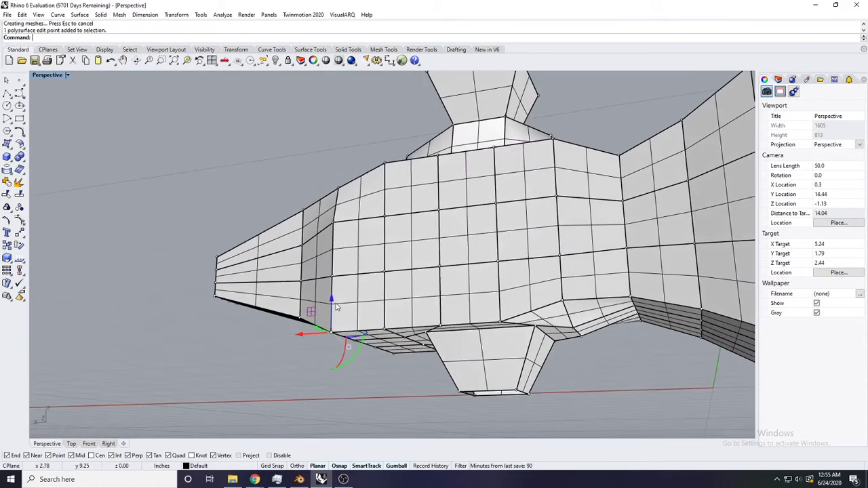
pyautogui.moveTo(335, 282); pyautogui.dragTo(335, 273)
pyautogui.moveTo(335, 273); pyautogui.dragTo(407, 281, button='right')
pyautogui.click(478, 256)
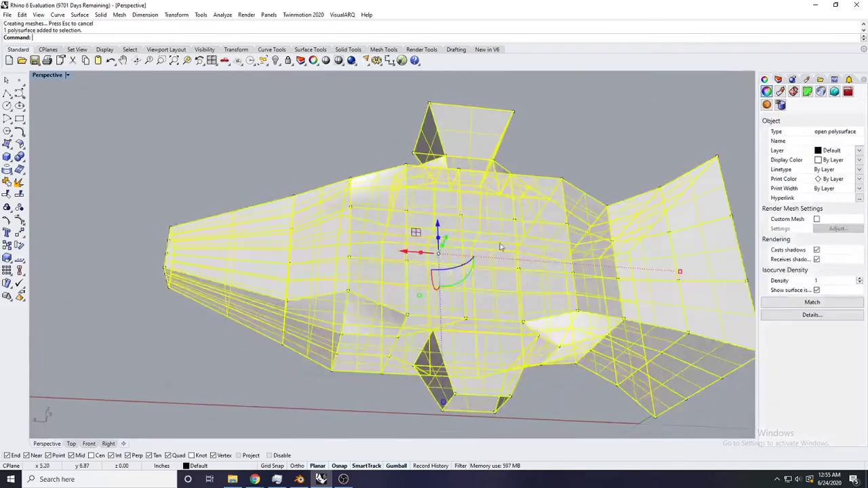
pyautogui.press('Escape')
# Step: Examine the underside opening, the raised corners and both flanks of the reshaped body
pyautogui.moveTo(487, 232); pyautogui.dragTo(339, 206, button='right')
pyautogui.scroll(5, 333, 205)
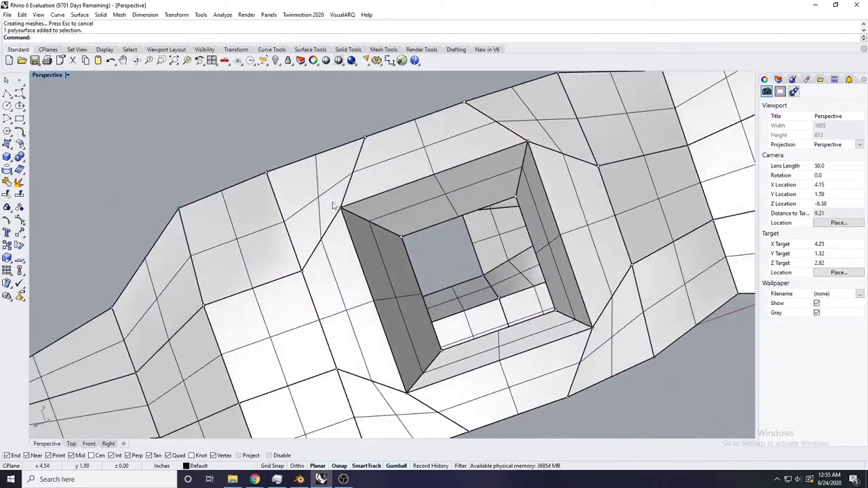
pyautogui.scroll(-6, 479, 180)
pyautogui.moveTo(481, 181); pyautogui.dragTo(512, 256, button='right')
pyautogui.scroll(2, 512, 256)
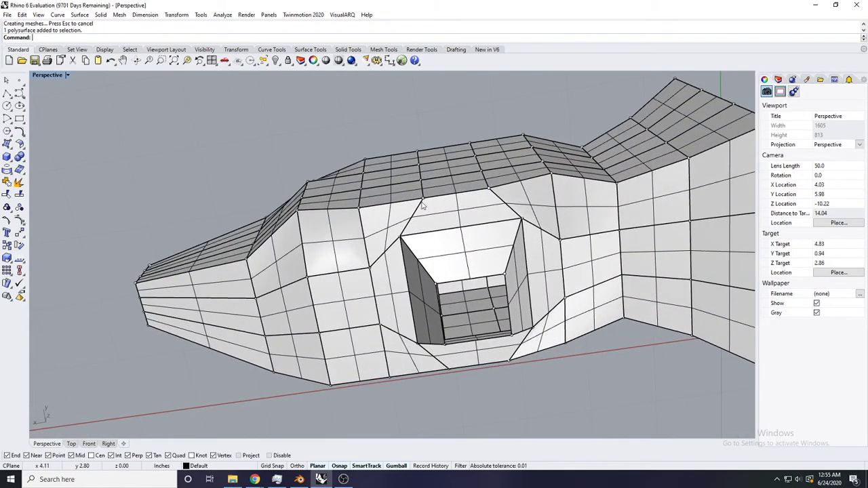
pyautogui.scroll(-4, 442, 163)
pyautogui.moveTo(442, 163); pyautogui.dragTo(494, 283, button='right')
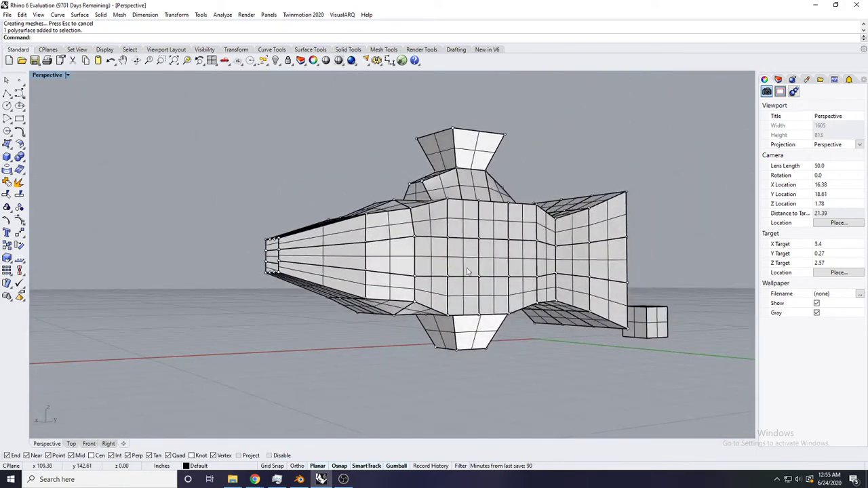
pyautogui.keyDown('shift'); pyautogui.moveTo(463, 245); pyautogui.dragTo(333, 263, button='right'); pyautogui.keyUp('shift')
pyautogui.click(344, 263)
pyautogui.click(415, 182)
pyautogui.moveTo(415, 182); pyautogui.dragTo(407, 129, button='right')
pyautogui.scroll(4, 359, 223)
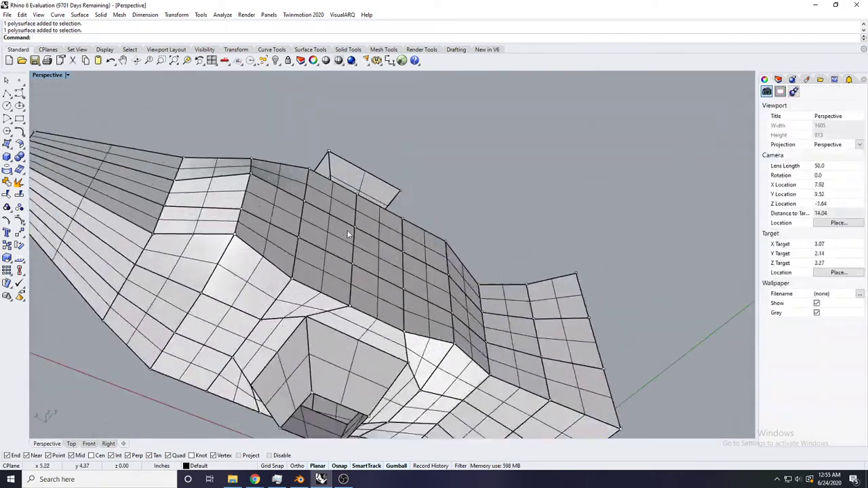
pyautogui.click(350, 235)
pyautogui.click(457, 166)
pyautogui.moveTo(456, 166); pyautogui.dragTo(293, 323, button='right')
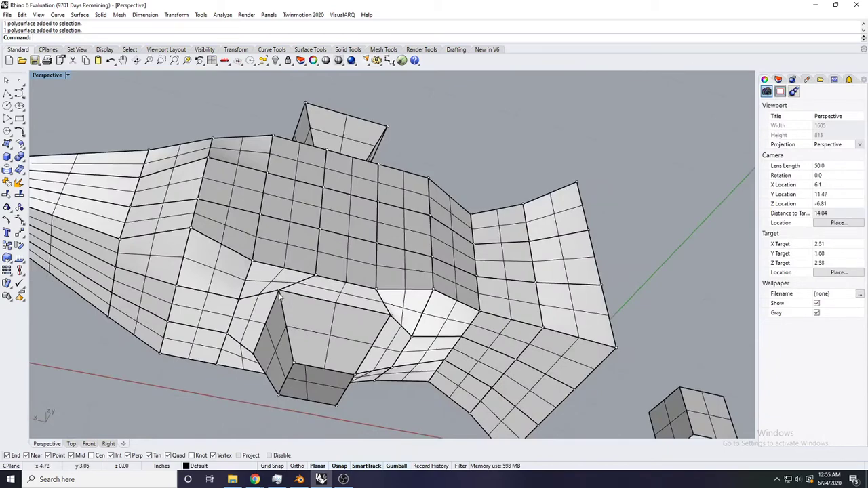
# Step: Select the four corner points where the underside funnel joins the body and try scaling them inward
pyautogui.keyDown('shift'); pyautogui.click(392, 316); pyautogui.keyUp('shift')
pyautogui.moveTo(392, 316); pyautogui.dragTo(216, 352, button='right')
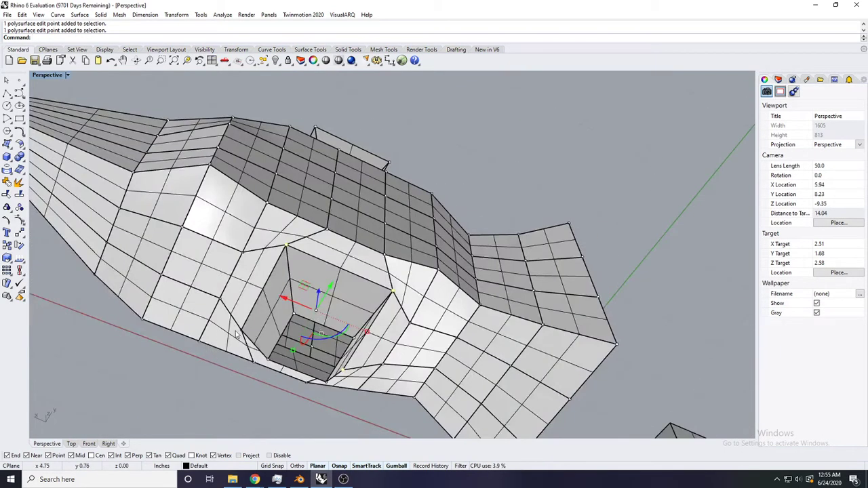
pyautogui.keyDown('shift'); pyautogui.click(275, 316); pyautogui.keyUp('shift')
pyautogui.keyDown('ctrl'); pyautogui.click(248, 329); pyautogui.keyUp('ctrl')
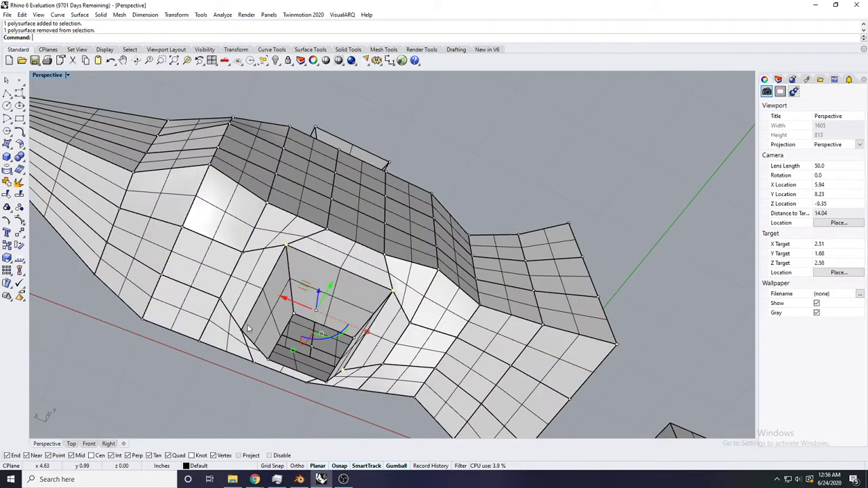
pyautogui.keyDown('shift'); pyautogui.moveTo(322, 320); pyautogui.dragTo(311, 326, button='right'); pyautogui.keyUp('shift')
pyautogui.moveTo(360, 343); pyautogui.dragTo(344, 334)
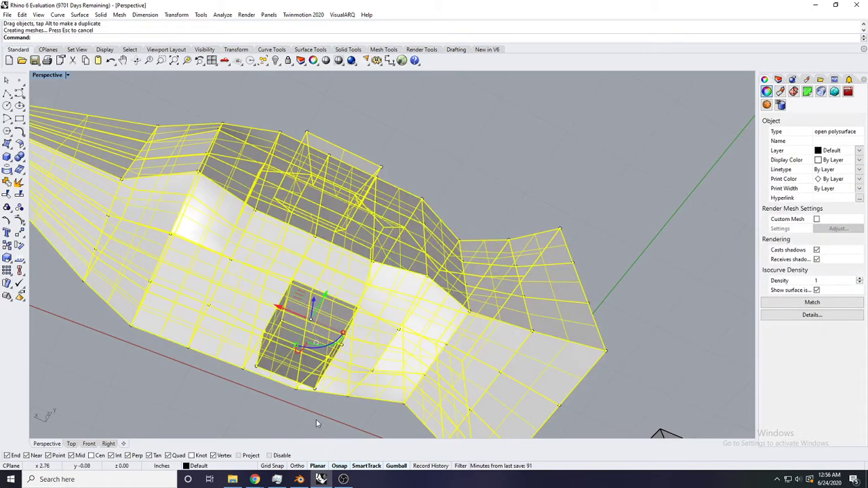
# Step: Undo the scaling of the underside funnel's four corner points
pyautogui.click(317, 422)
pyautogui.hotkey('ctrl', 'z')
pyautogui.hotkey('ctrl', 'z')
pyautogui.hotkey('ctrl', 'z')
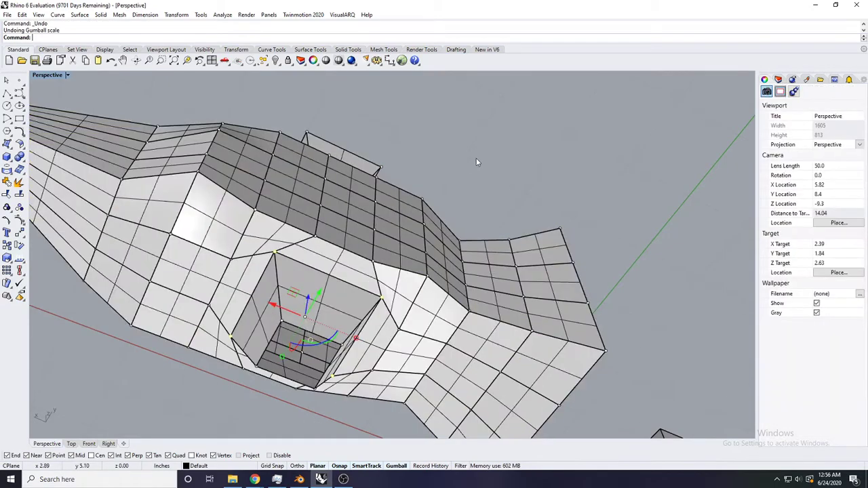
# Step: Check the overall shape of the polysurface from above and from the nose end
pyautogui.moveTo(477, 162); pyautogui.dragTo(187, 329, button='right')
pyautogui.scroll(-3, 424, 275)
pyautogui.scroll(-5, 188, 329)
pyautogui.moveTo(393, 268); pyautogui.dragTo(421, 251, button='right')
pyautogui.scroll(3, 420, 251)
pyautogui.click(452, 274)
pyautogui.click(580, 172)
pyautogui.moveTo(580, 173); pyautogui.dragTo(509, 176, button='right')
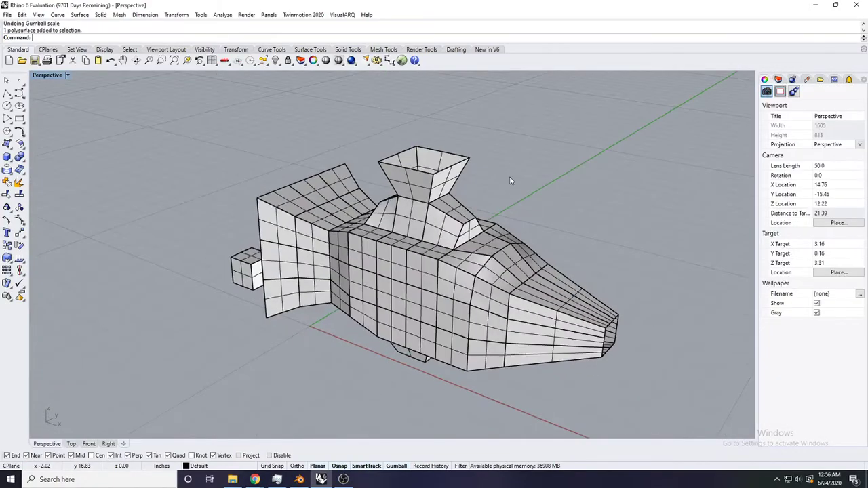
# Step: Convert the body polysurface to a mesh with a maximum edge length of 6.0 and move the original aside along its length
pyautogui.keyDown('shift'); pyautogui.moveTo(500, 240); pyautogui.dragTo(422, 225, button='right'); pyautogui.keyUp('shift')
pyautogui.click(422, 225)
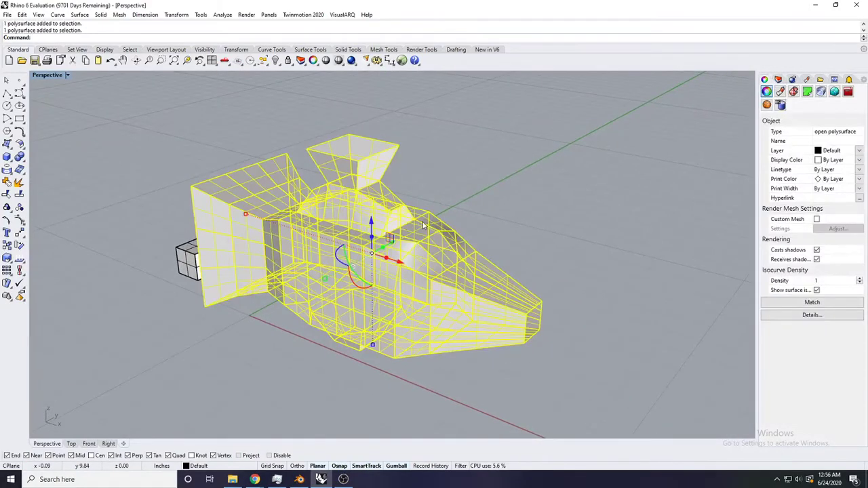
pyautogui.press('Return')
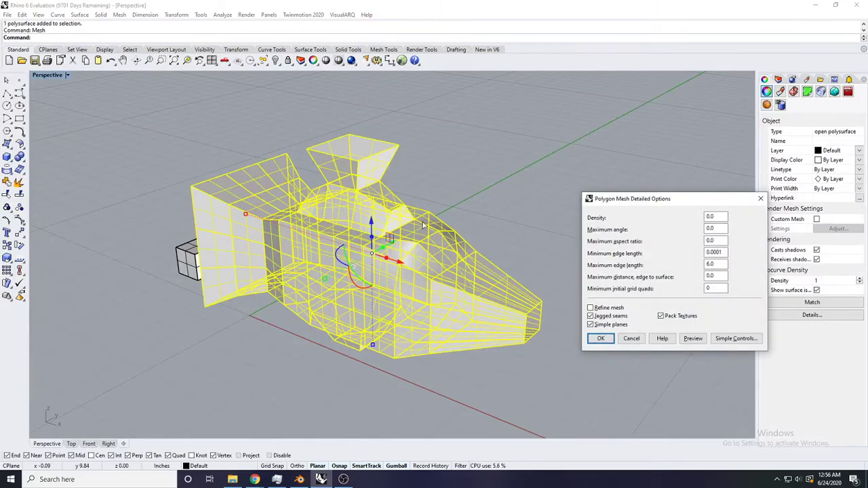
pyautogui.click(601, 340)
pyautogui.scroll(-6, 393, 250)
pyautogui.moveTo(377, 253); pyautogui.dragTo(627, 327)
pyautogui.click(651, 290)
# Step: Inspect the face layout of the converted mesh around the body and the underside opening
pyautogui.keyDown('shift'); pyautogui.moveTo(588, 285); pyautogui.dragTo(512, 270, button='right'); pyautogui.keyUp('shift')
pyautogui.moveTo(512, 270); pyautogui.dragTo(631, 214, button='right')
pyautogui.scroll(6, 340, 239)
pyautogui.click(330, 238)
pyautogui.click(505, 136)
pyautogui.moveTo(505, 136); pyautogui.dragTo(227, 221, button='right')
pyautogui.moveTo(475, 253); pyautogui.dragTo(455, 163, button='right')
pyautogui.scroll(6, 412, 332)
pyautogui.click(414, 345)
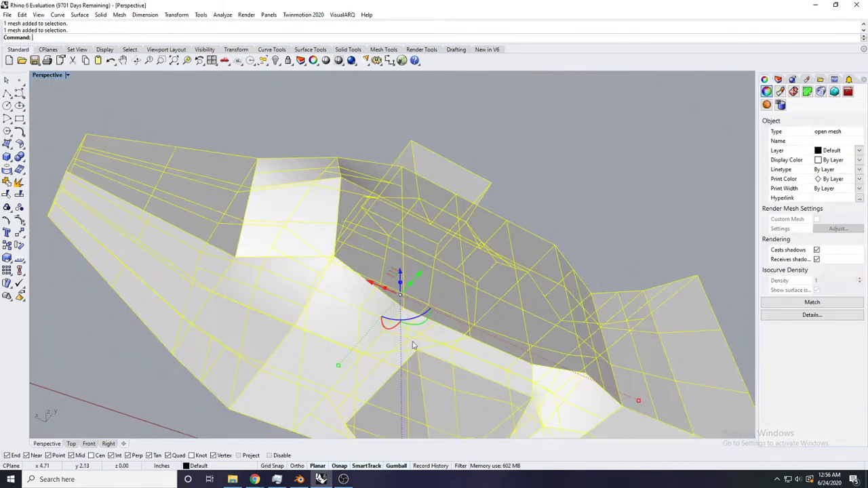
# Step: Deselect the mesh, and undo the original's move and the mesh conversion
pyautogui.scroll(-10, 488, 247)
pyautogui.moveTo(497, 223); pyautogui.dragTo(475, 314, button='right')
pyautogui.click(407, 297)
pyautogui.moveTo(407, 297); pyautogui.dragTo(385, 356, button='right')
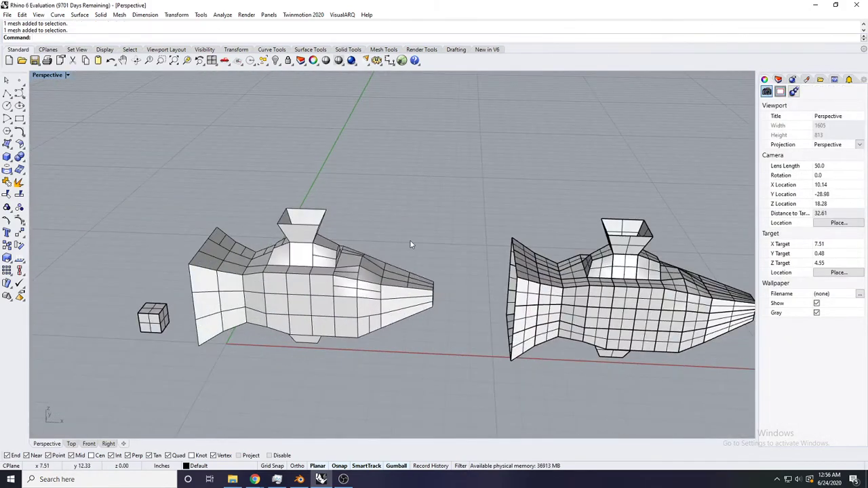
pyautogui.hotkey('ctrl', 'z')
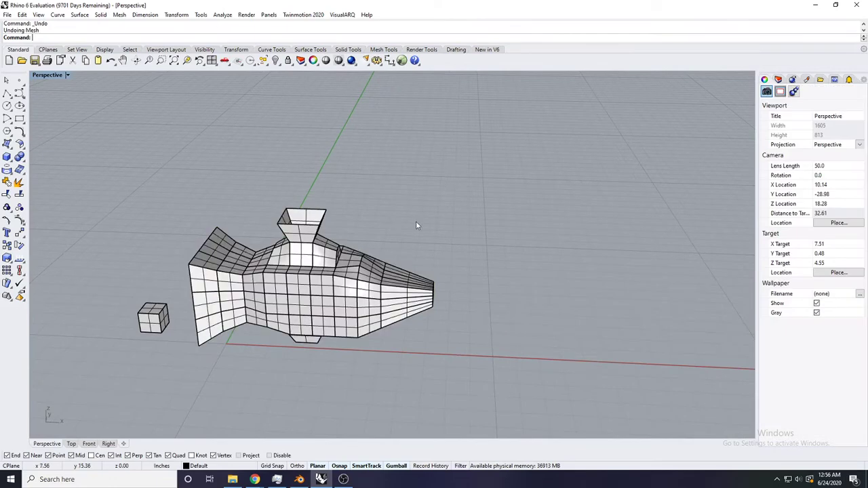
pyautogui.keyDown('shift'); pyautogui.moveTo(416, 221); pyautogui.dragTo(449, 249, button='right'); pyautogui.keyUp('shift')
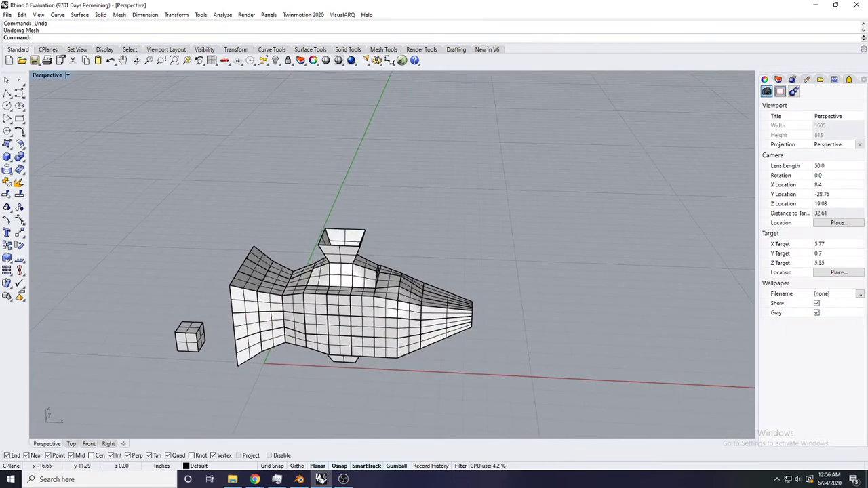
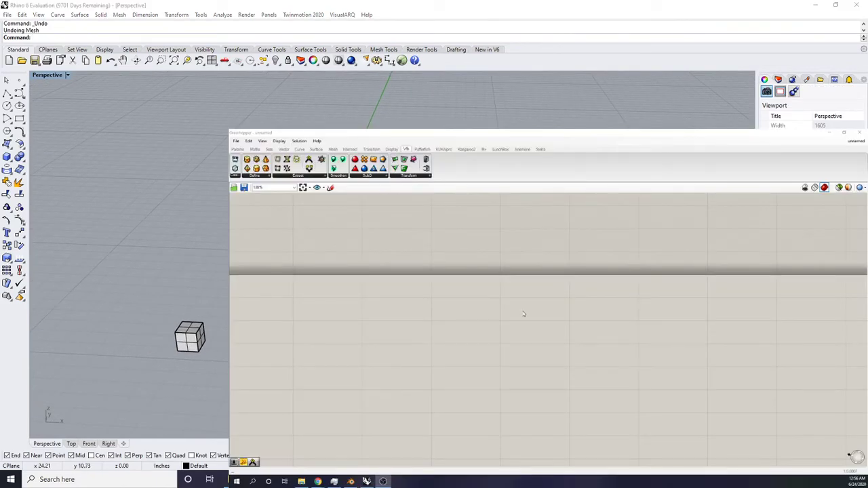
# Step: Switch to Grasshopper and add a Brep parameter to the empty canvas
pyautogui.click(380, 299)
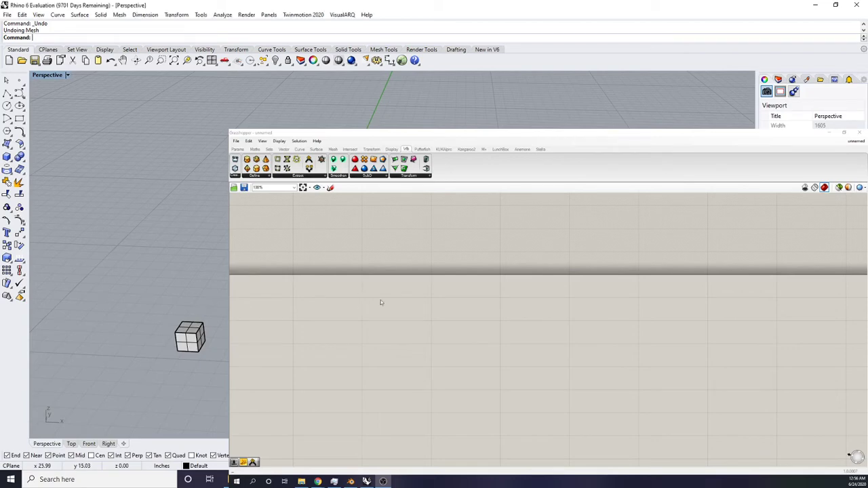
pyautogui.scroll(-5, 383, 281)
pyautogui.scroll(5, 405, 302)
pyautogui.doubleClick(378, 289)
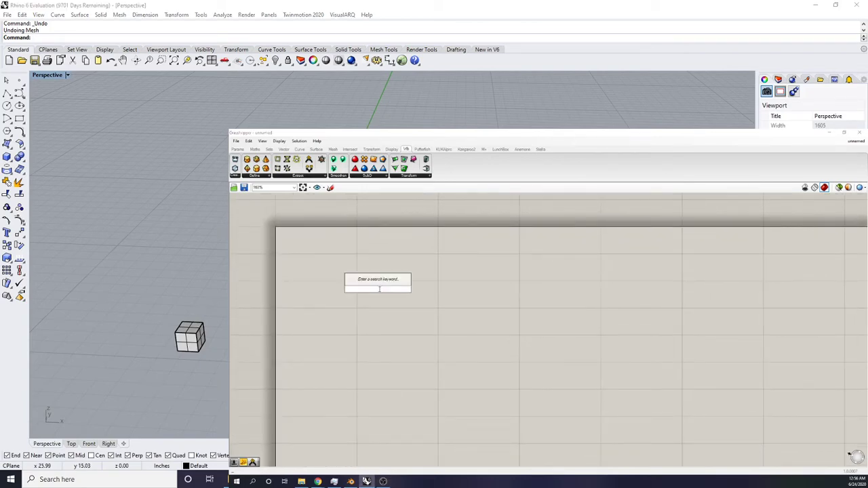
pyautogui.write('brep')
pyautogui.press('Return')
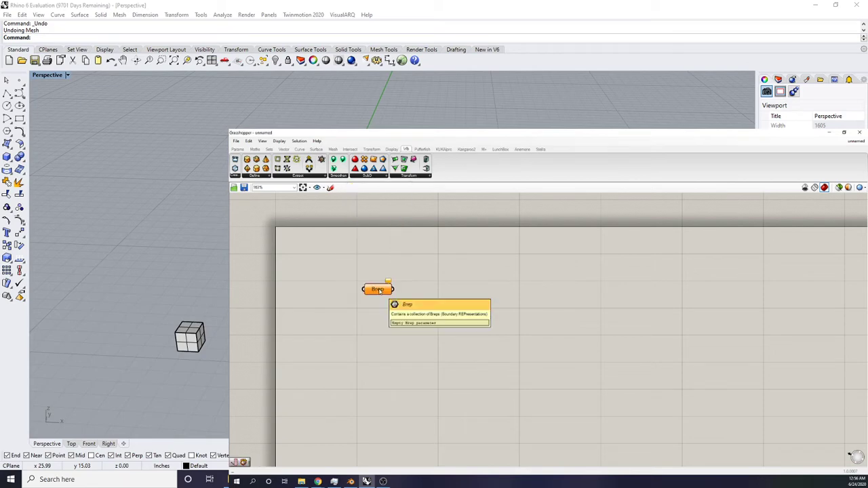
pyautogui.scroll(3, 381, 291)
pyautogui.scroll(2, 383, 293)
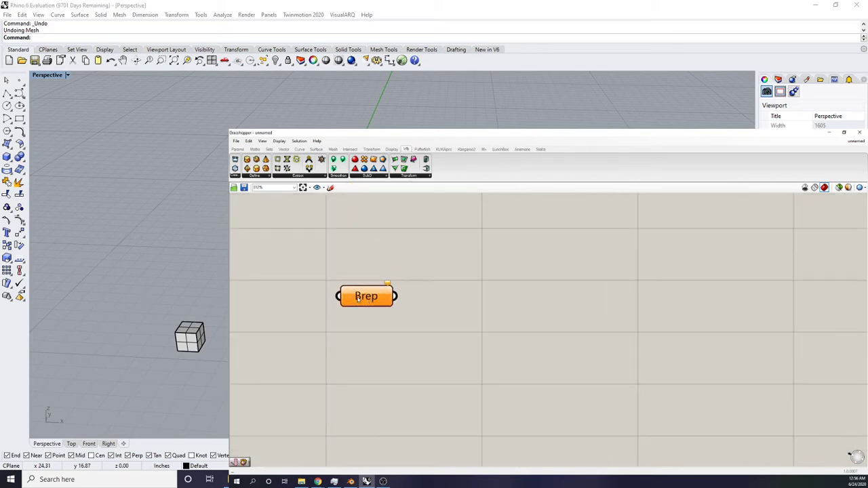
# Step: Reference the body polysurface in the Brep parameter
pyautogui.rightClick(359, 299)
pyautogui.click(385, 388)
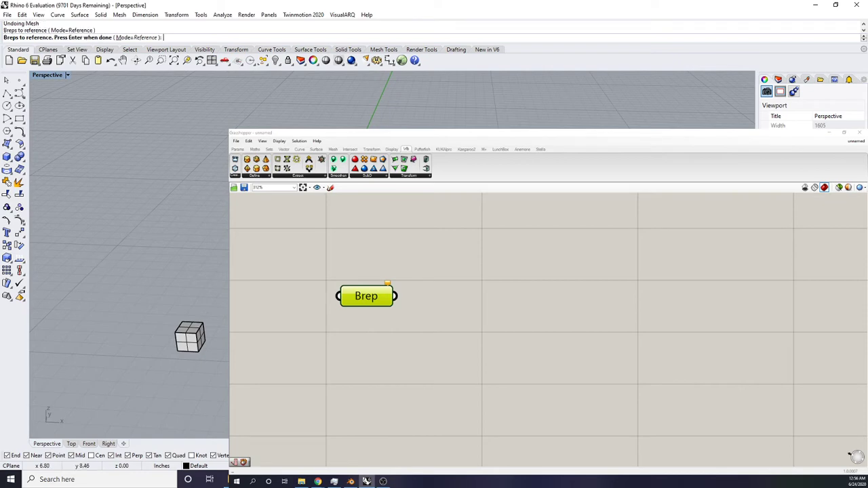
pyautogui.press('Return')
# Step: Add a Deconstruct Brep component beside the Brep parameter and connect the parameter to its Brep input
pyautogui.doubleClick(526, 290)
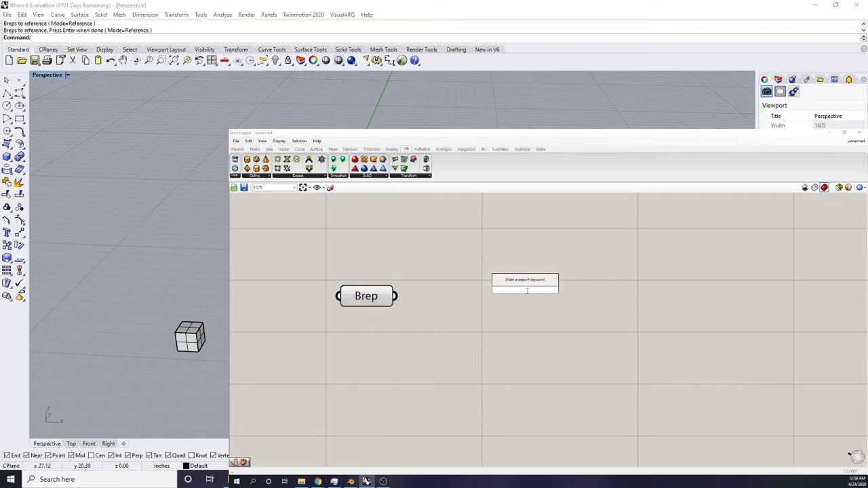
pyautogui.write('de')
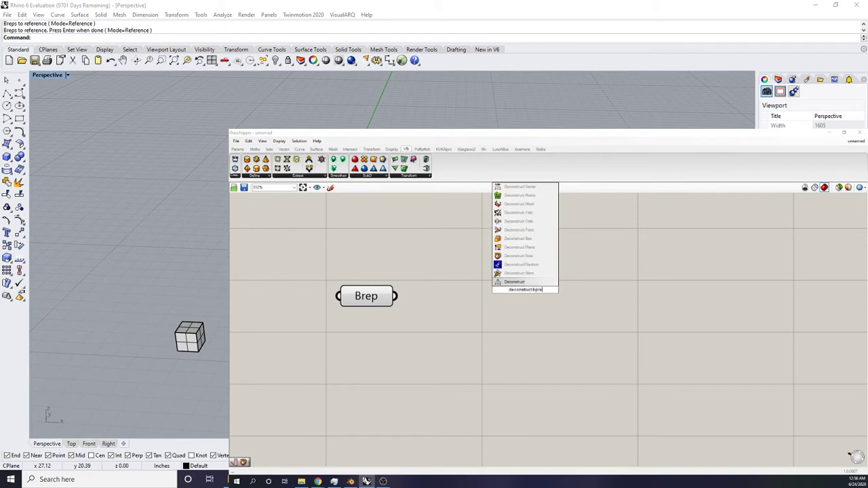
pyautogui.write('construct b')
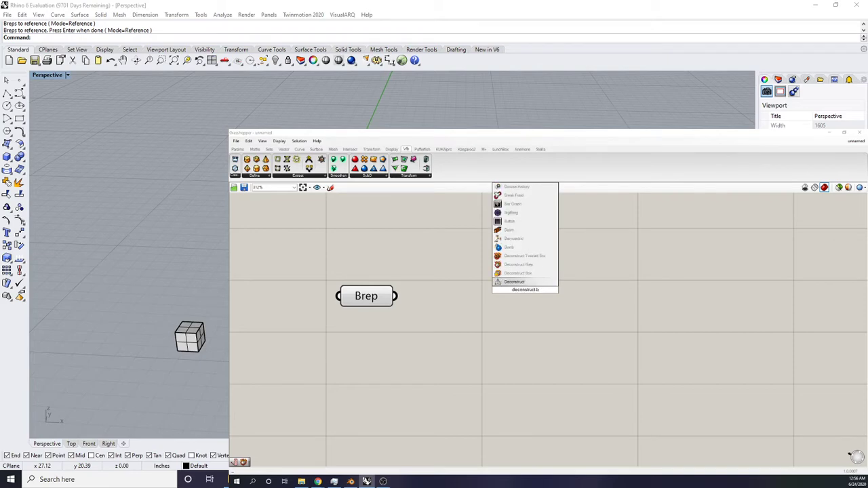
pyautogui.write('rep')
pyautogui.press('Return')
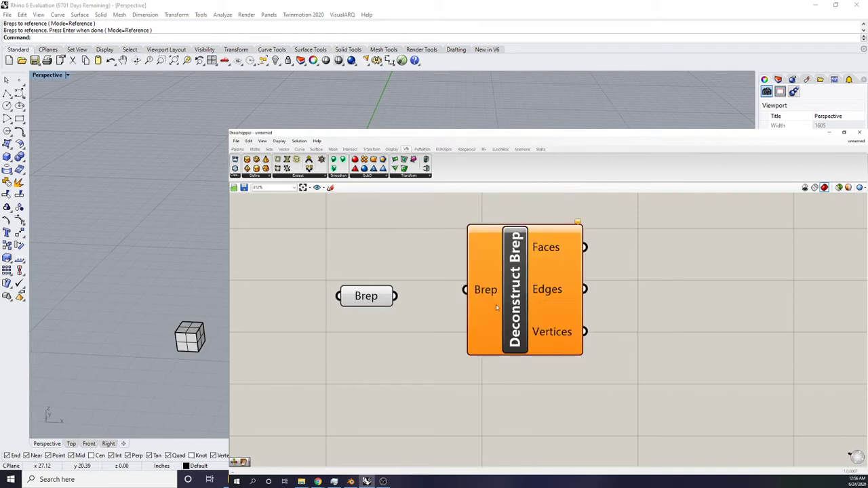
pyautogui.moveTo(428, 280); pyautogui.dragTo(395, 295)
pyautogui.moveTo(534, 270); pyautogui.dragTo(528, 294)
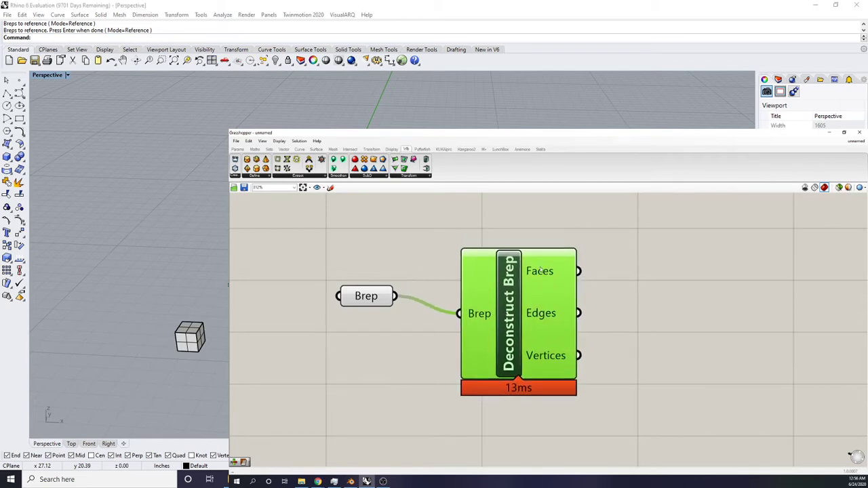
# Step: Add a Mesh Surface component and connect the Faces output of Deconstruct Brep to its Surface input
pyautogui.scroll(-2, 490, 345)
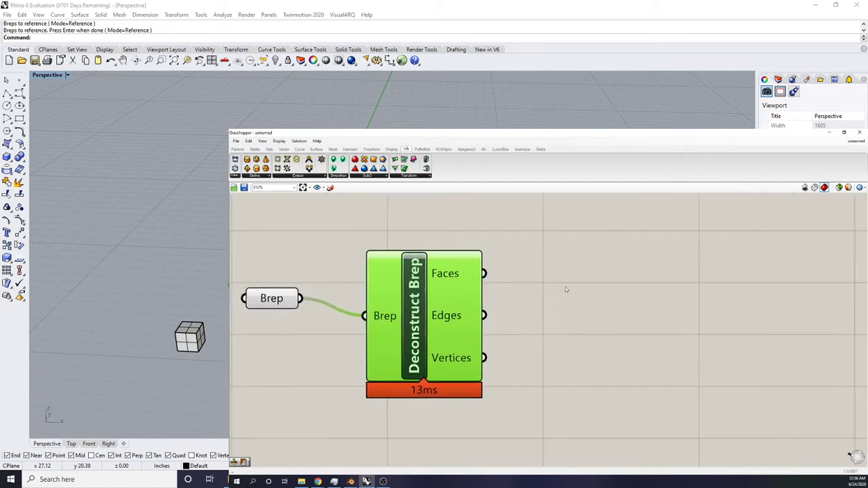
pyautogui.moveTo(540, 309); pyautogui.dragTo(474, 332, button='right')
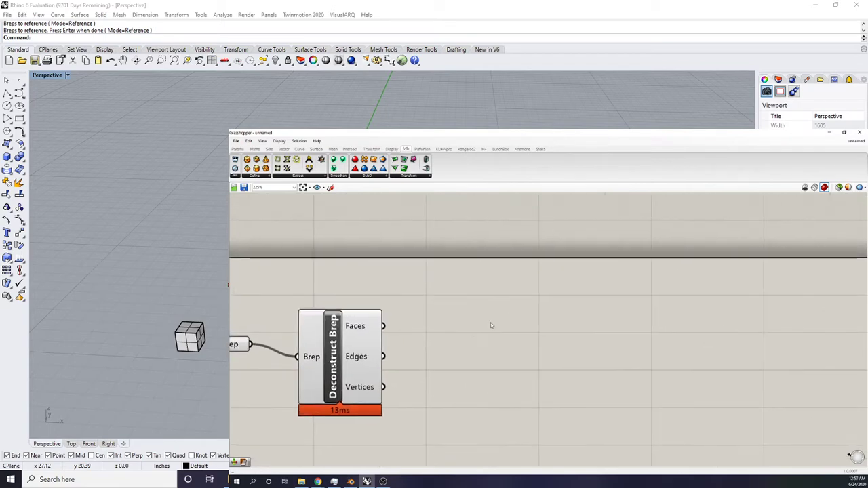
pyautogui.doubleClick(497, 297)
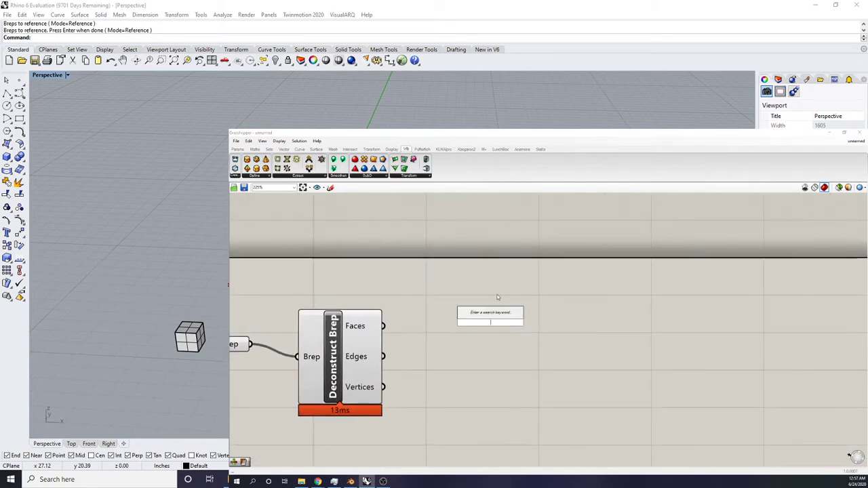
pyautogui.write('mesh surface')
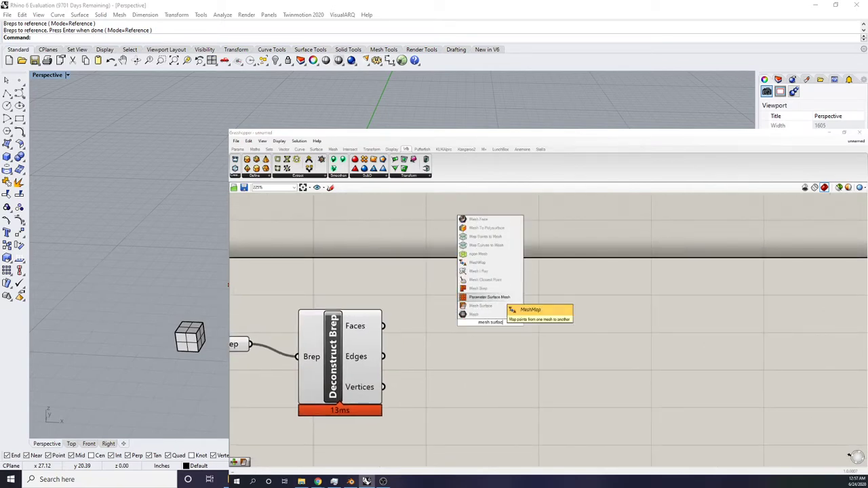
pyautogui.press('Return')
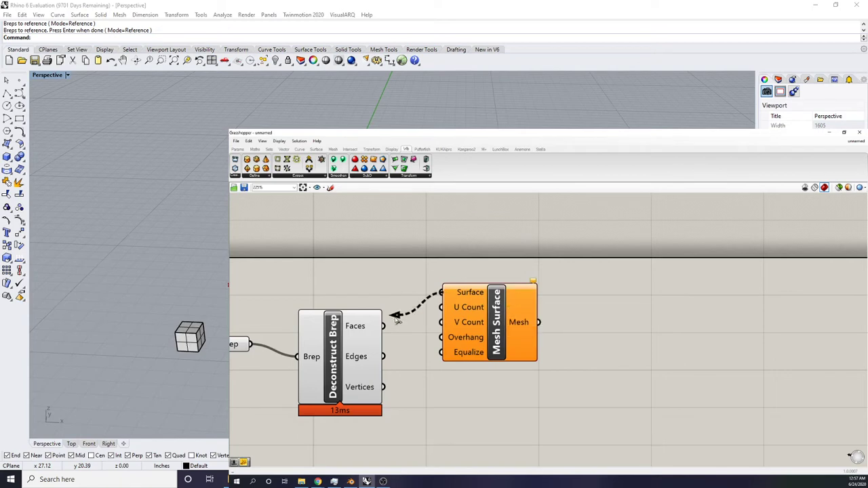
pyautogui.moveTo(396, 319); pyautogui.dragTo(383, 325)
# Step: Select all objects in the Rhino model and hide them with the Hide command
pyautogui.click(222, 189)
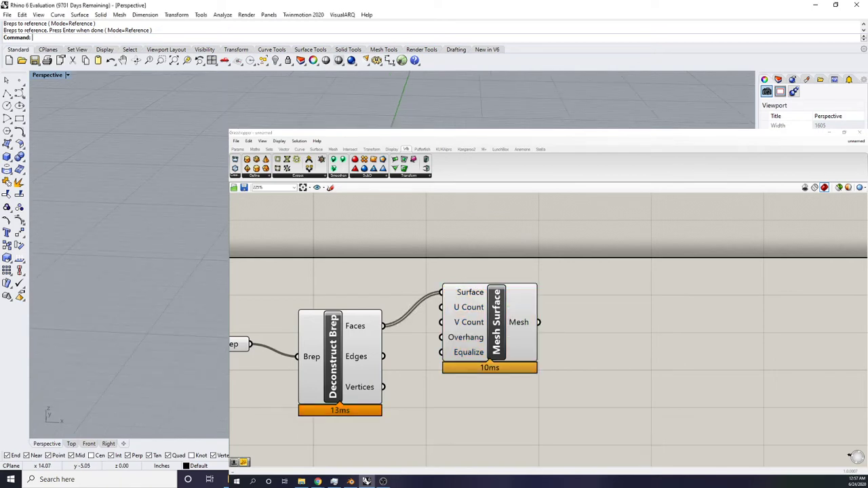
pyautogui.hotkey('ctrl', 'a')
pyautogui.write('Hide')
pyautogui.press('Return')
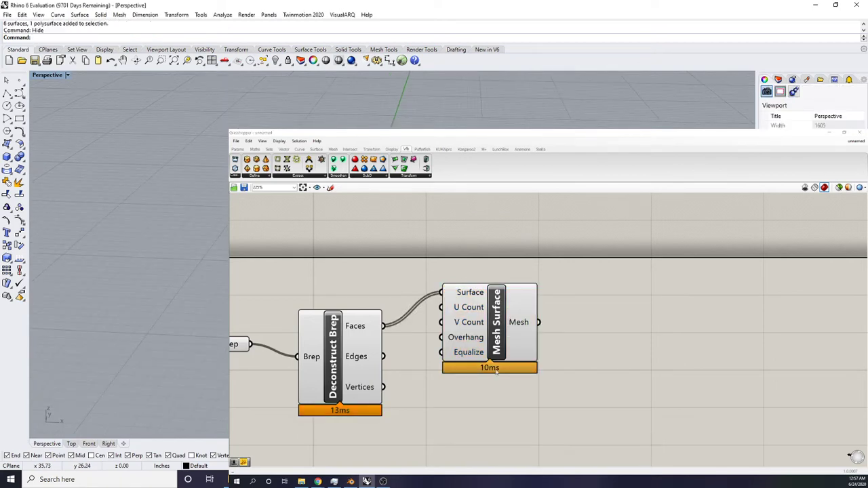
# Step: Turn off the preview of the Brep and Deconstruct Brep components on the Grasshopper canvas
pyautogui.scroll(-3, 494, 368)
pyautogui.moveTo(433, 340); pyautogui.dragTo(470, 312, button='right')
pyautogui.moveTo(439, 421); pyautogui.dragTo(334, 278)
pyautogui.middleClick(389, 285)
pyautogui.click(419, 262)
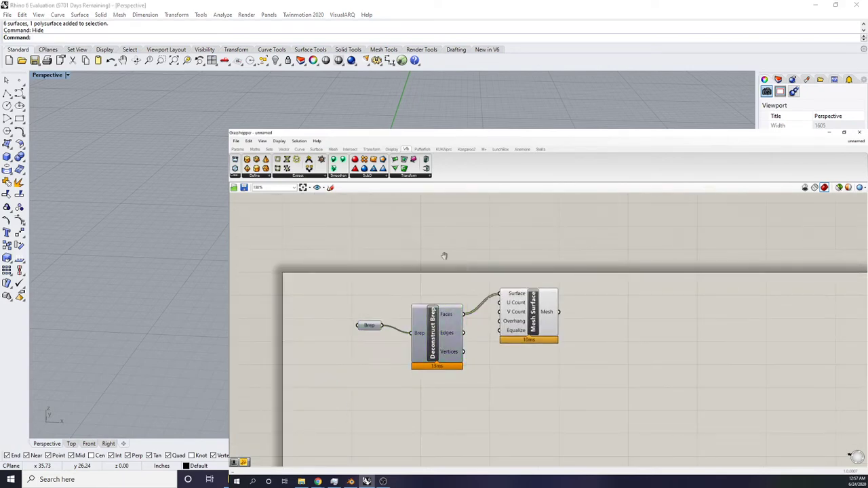
pyautogui.moveTo(443, 255); pyautogui.dragTo(411, 273, button='right')
pyautogui.moveTo(156, 224); pyautogui.dragTo(166, 156, button='right')
pyautogui.moveTo(166, 204); pyautogui.dragTo(223, 299, button='right')
# Step: Add a Mesh UnifyNormals component and connect the Mesh output of Mesh Surface to its Mesh input
pyautogui.moveTo(571, 343); pyautogui.dragTo(521, 338, button='right')
pyautogui.scroll(2, 521, 338)
pyautogui.click(440, 327)
pyautogui.moveTo(440, 326); pyautogui.dragTo(445, 342)
pyautogui.click(553, 335)
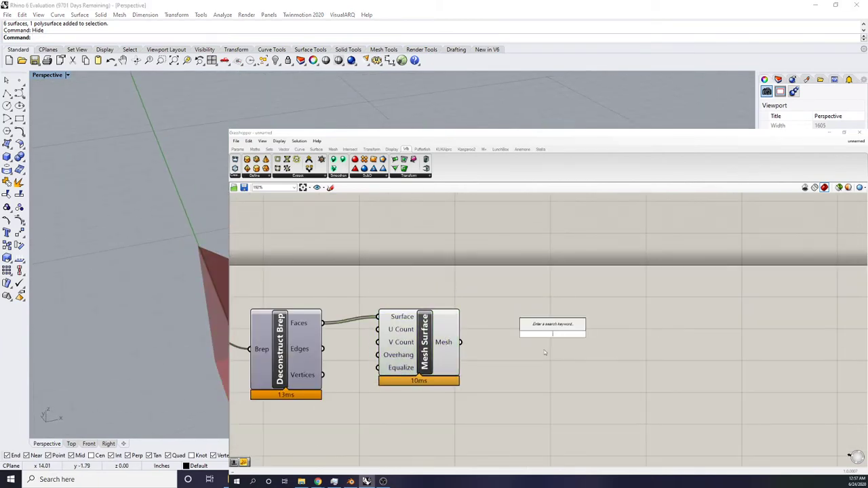
pyautogui.write('unify mesh')
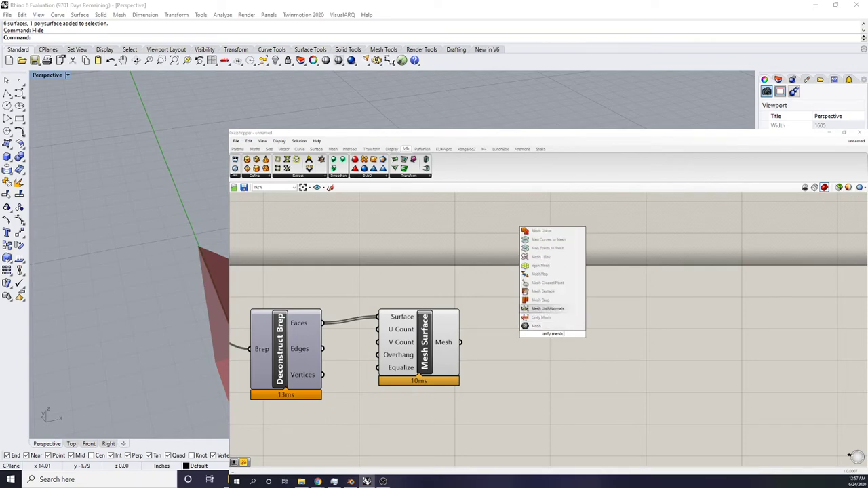
pyautogui.press('Return')
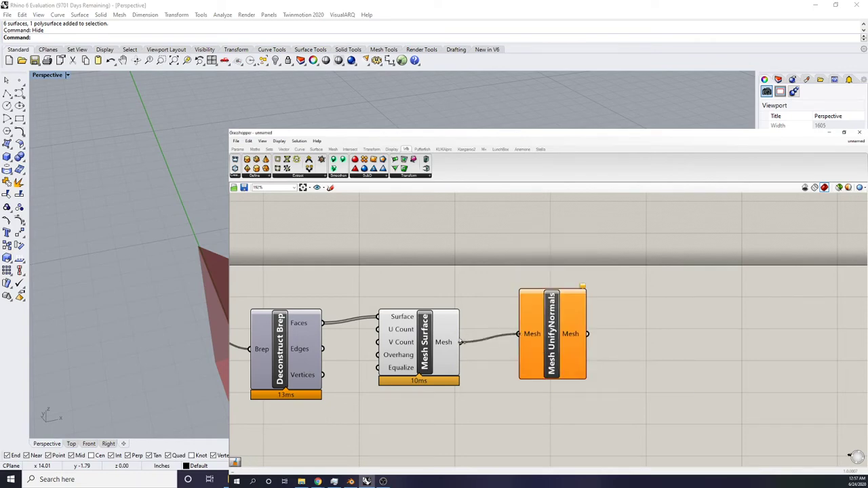
# Step: Turn off the Mesh Surface preview and place Mesh UnifyNormals slightly farther away from it
pyautogui.middleClick(441, 341)
pyautogui.click(334, 351)
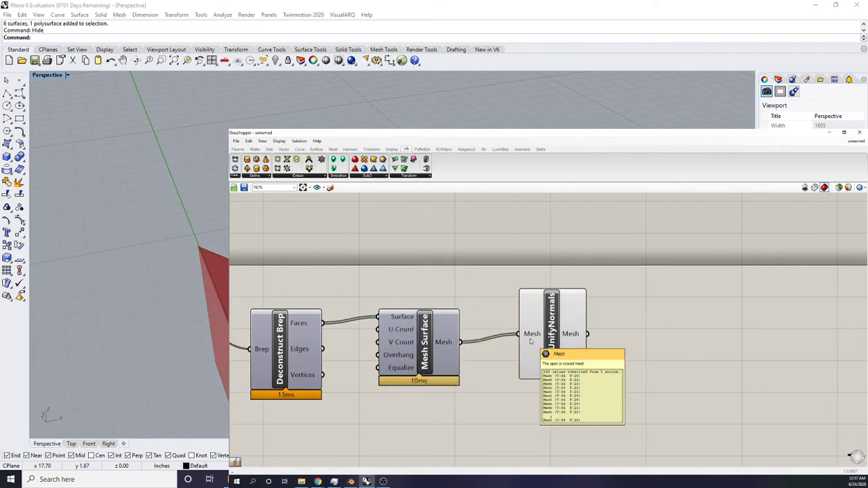
pyautogui.moveTo(469, 355); pyautogui.dragTo(443, 349, button='right')
pyautogui.click(601, 296)
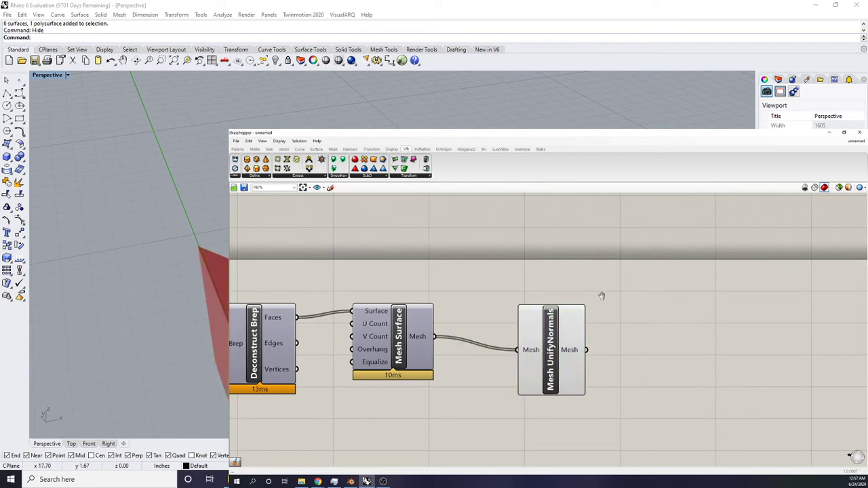
# Step: Add a Weaverbird's Join Meshes and Weld component and connect the Mesh UnifyNormals output to its Mesh input
pyautogui.scroll(4, 518, 302)
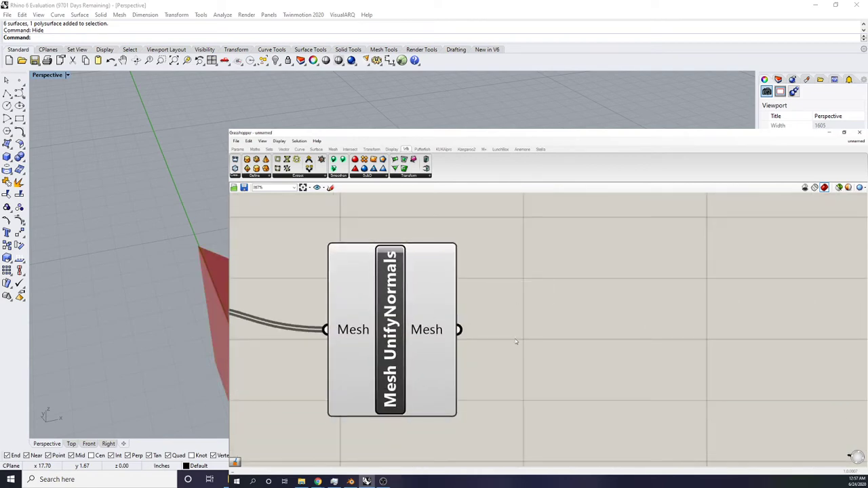
pyautogui.moveTo(514, 339); pyautogui.dragTo(472, 335, button='right')
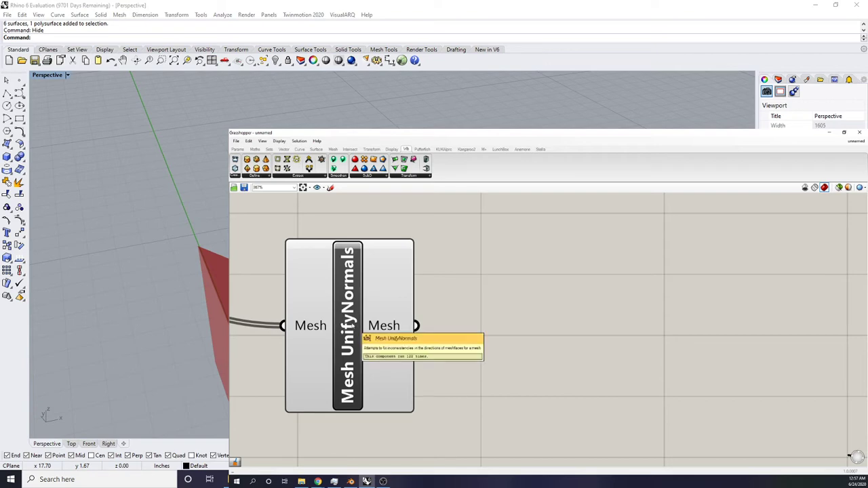
pyautogui.click(351, 327)
pyautogui.scroll(-2, 478, 335)
pyautogui.doubleClick(481, 331)
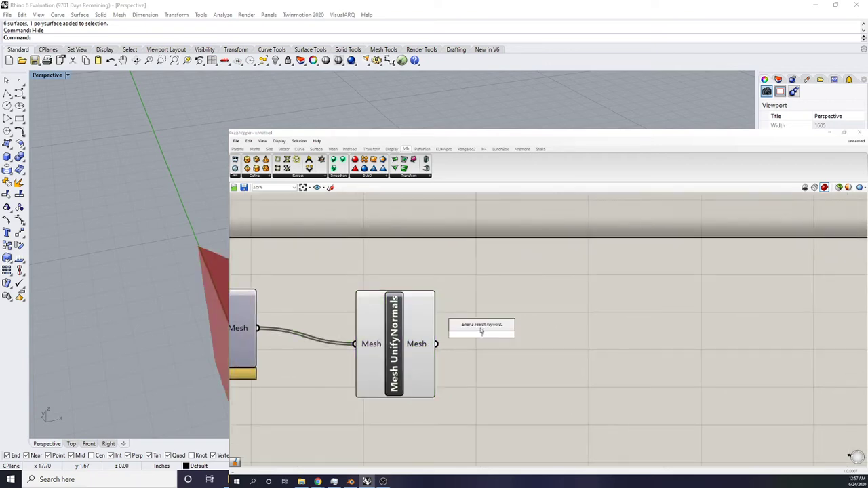
pyautogui.write('weld m')
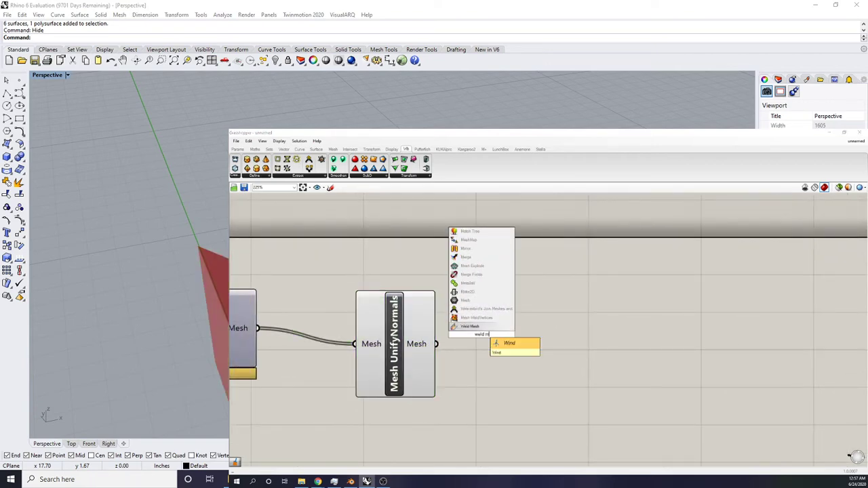
pyautogui.click(476, 300)
pyautogui.scroll(-1, 518, 313)
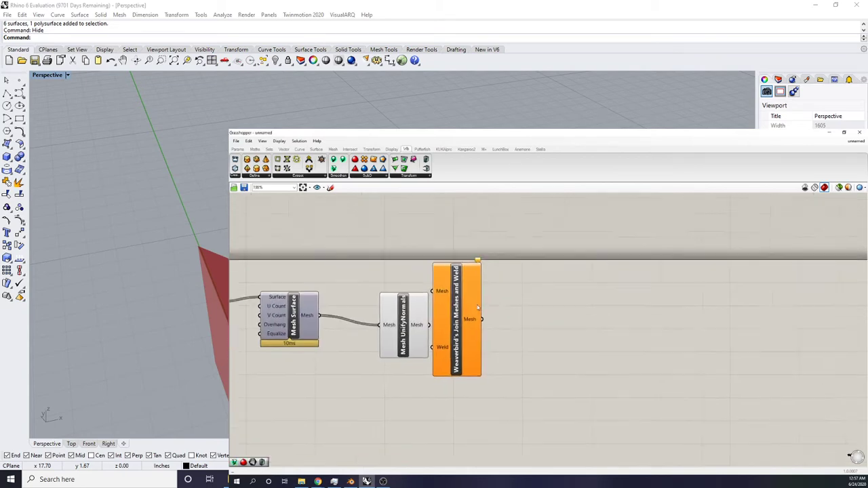
pyautogui.moveTo(458, 342); pyautogui.dragTo(463, 314, button='right')
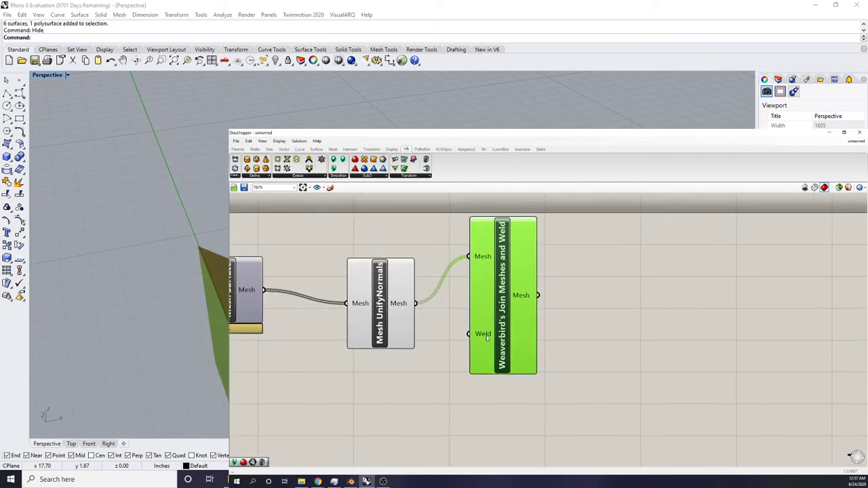
# Step: Set the Boolean value of the Weld input on Weaverbird's Join Meshes and Weld
pyautogui.rightClick(489, 339)
pyautogui.moveTo(521, 410)
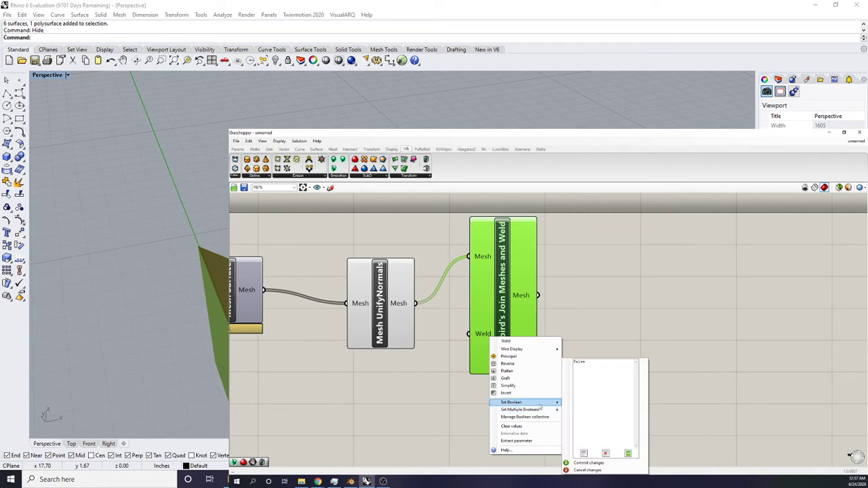
pyautogui.click(582, 411)
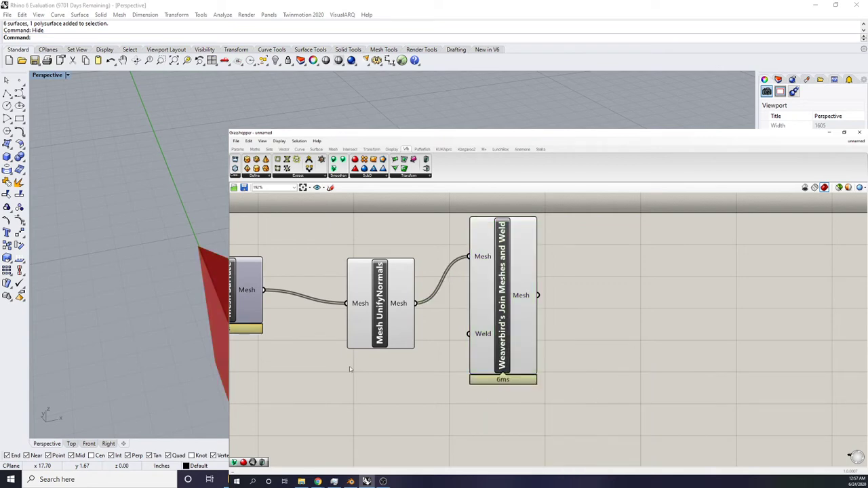
# Step: Turn off the Mesh UnifyNormals preview and inspect the joined mesh in the perspective view
pyautogui.click(400, 310)
pyautogui.middleClick(391, 302)
pyautogui.click(408, 288)
pyautogui.click(309, 254)
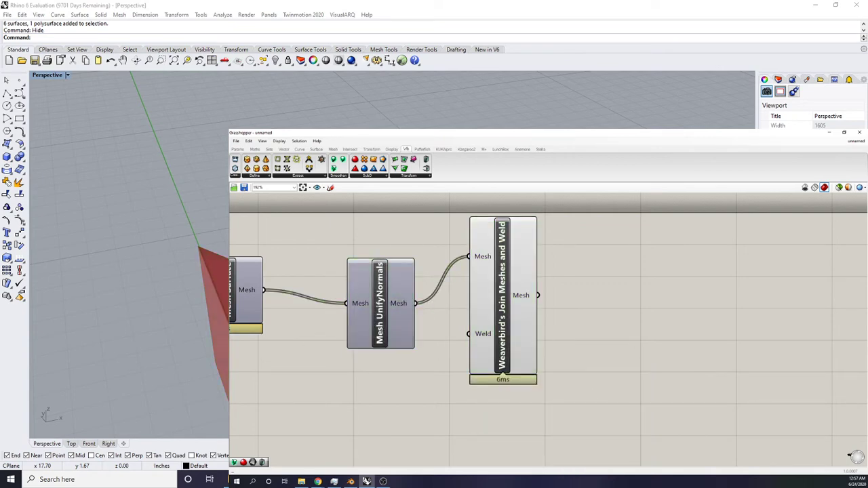
pyautogui.moveTo(183, 197); pyautogui.dragTo(136, 234, button='right')
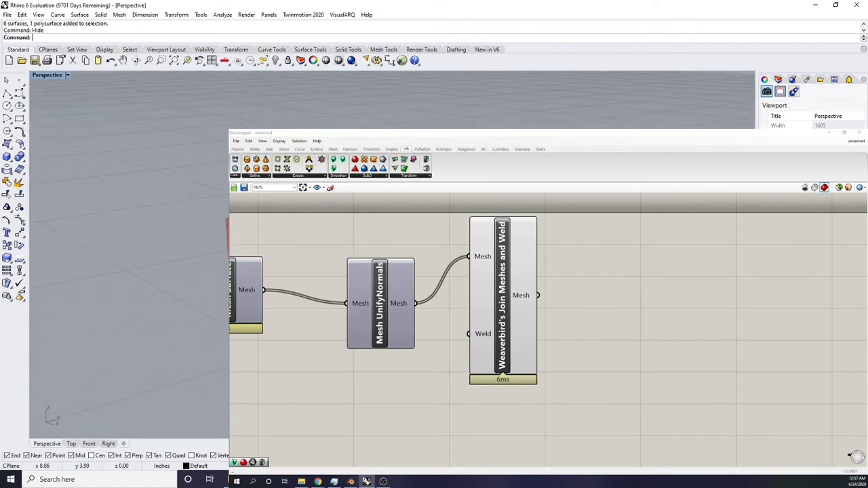
pyautogui.scroll(4, 136, 234)
pyautogui.moveTo(227, 275); pyautogui.dragTo(183, 292, button='right')
# Step: Add a Mesh Edges component, feed it the Join Meshes and Weld output, and place it slightly higher on the canvas
pyautogui.moveTo(694, 328); pyautogui.dragTo(588, 340, button='right')
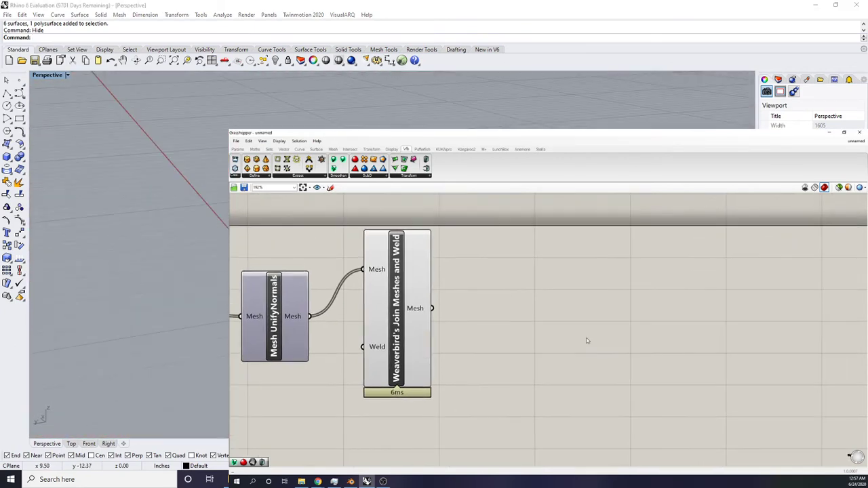
pyautogui.write('me')
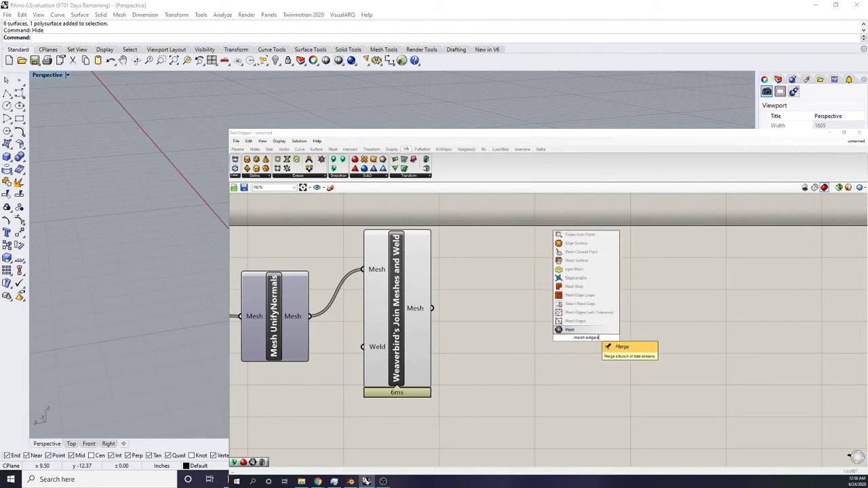
pyautogui.write('sh edges')
pyautogui.press('Return')
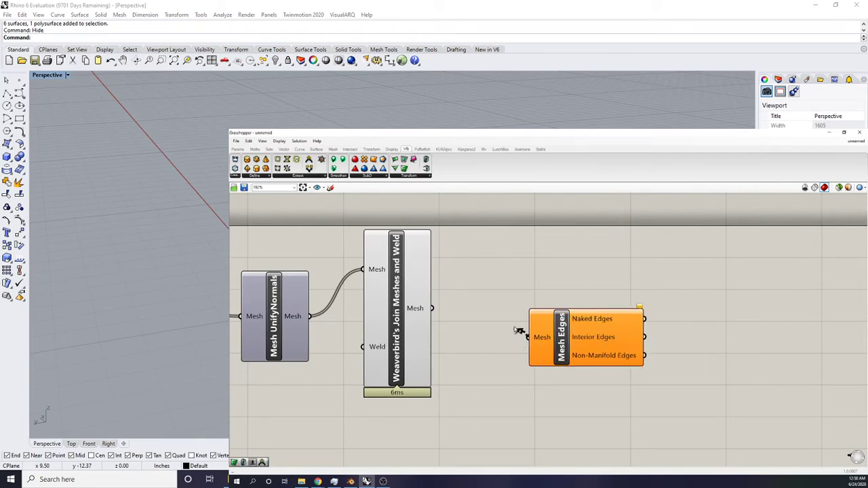
pyautogui.moveTo(515, 329); pyautogui.dragTo(432, 309)
pyautogui.moveTo(550, 340); pyautogui.dragTo(576, 283)
pyautogui.moveTo(183, 162); pyautogui.dragTo(141, 209, button='right')
pyautogui.scroll(2, 141, 209)
pyautogui.scroll(-2, 474, 339)
# Step: Add a Number Slider with value 1 and connect it to the U Count and V Count inputs of Mesh Surface
pyautogui.moveTo(441, 342); pyautogui.dragTo(563, 335, button='right')
pyautogui.scroll(1, 461, 356)
pyautogui.moveTo(332, 349); pyautogui.dragTo(480, 370, button='right')
pyautogui.doubleClick(461, 372)
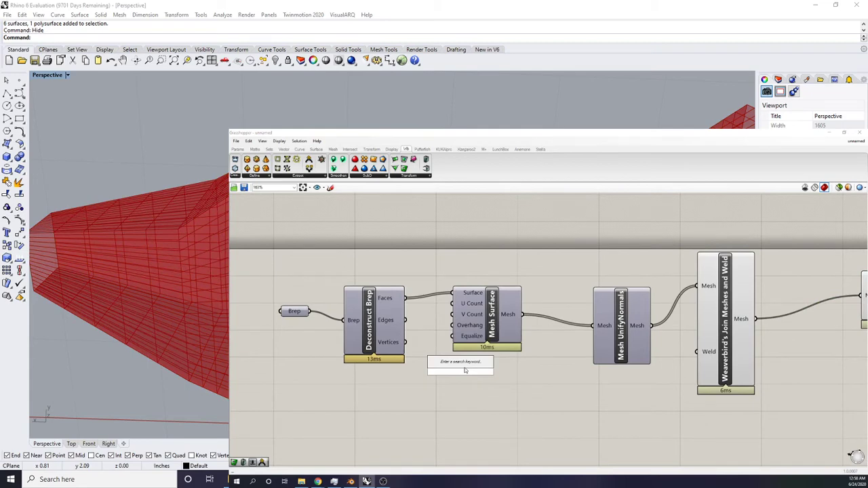
pyautogui.write('1')
pyautogui.press('Return')
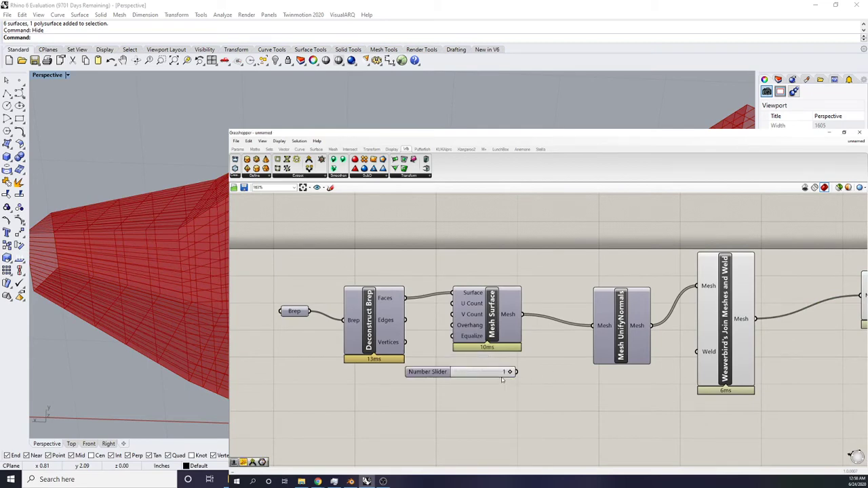
pyautogui.moveTo(502, 374); pyautogui.dragTo(335, 398)
pyautogui.moveTo(437, 330); pyautogui.dragTo(452, 303)
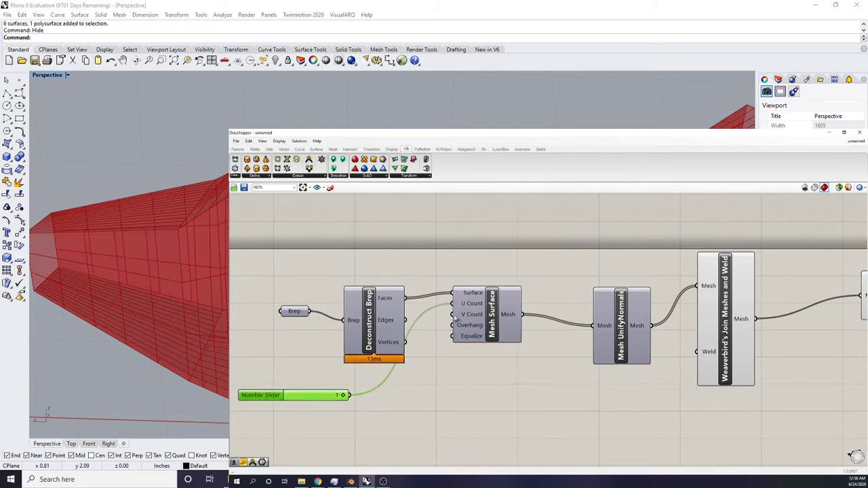
pyautogui.moveTo(364, 393); pyautogui.dragTo(361, 394)
pyautogui.moveTo(122, 224); pyautogui.dragTo(184, 302, button='right')
pyautogui.moveTo(128, 298); pyautogui.dragTo(198, 259, button='right')
pyautogui.moveTo(136, 258); pyautogui.dragTo(181, 324, button='right')
# Step: Reposition the Mesh Edges component to free canvas space below it, beside Join Meshes and Weld
pyautogui.scroll(-5, 532, 370)
pyautogui.moveTo(633, 366); pyautogui.dragTo(447, 365, button='right')
pyautogui.scroll(4, 515, 352)
pyautogui.moveTo(513, 335); pyautogui.dragTo(451, 309)
pyautogui.click(525, 362)
pyautogui.moveTo(483, 355); pyautogui.dragTo(444, 364, button='right')
pyautogui.moveTo(406, 317); pyautogui.dragTo(464, 314)
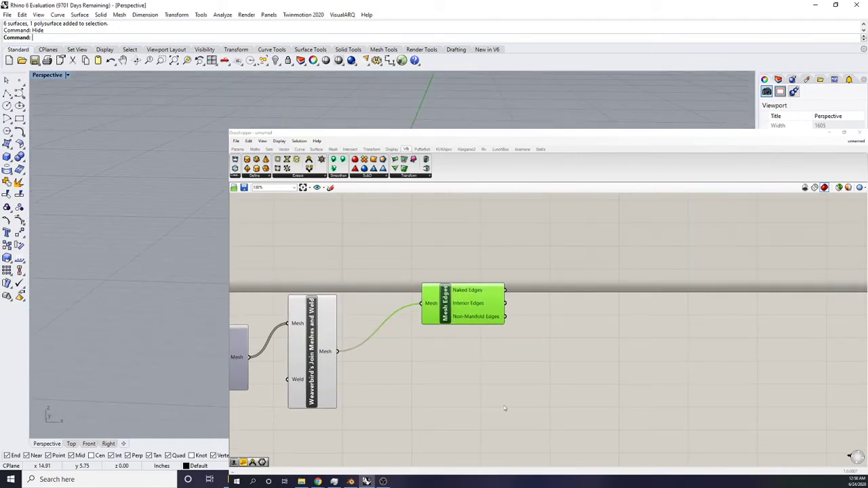
# Step: Add a Weaverbird's Catmull-Clark Subdivision component below Mesh Edges
pyautogui.doubleClick(485, 374)
pyautogui.write('mesh')
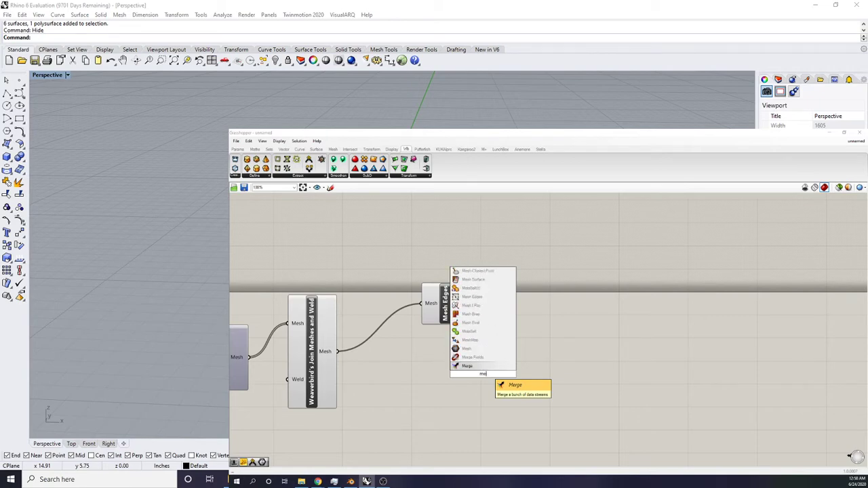
pyautogui.press('BackSpace')
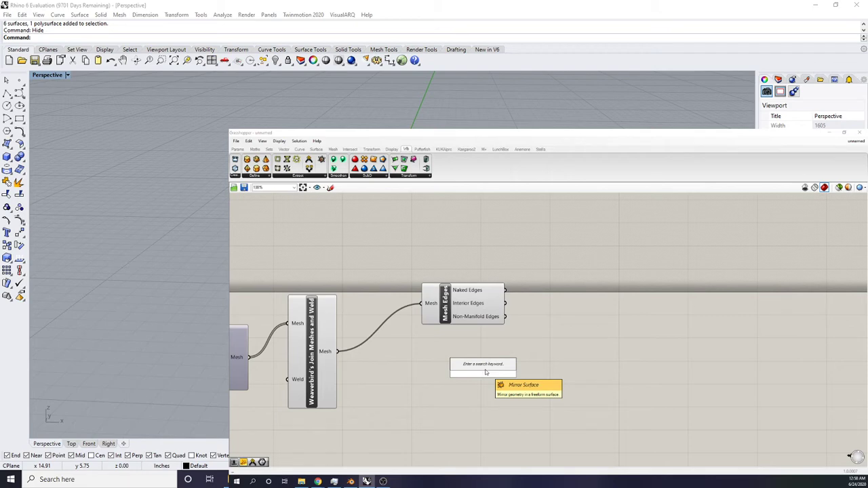
pyautogui.moveTo(449, 280); pyautogui.dragTo(481, 260, button='right')
pyautogui.moveTo(364, 182); pyautogui.dragTo(513, 403)
pyautogui.moveTo(459, 377); pyautogui.dragTo(429, 348, button='right')
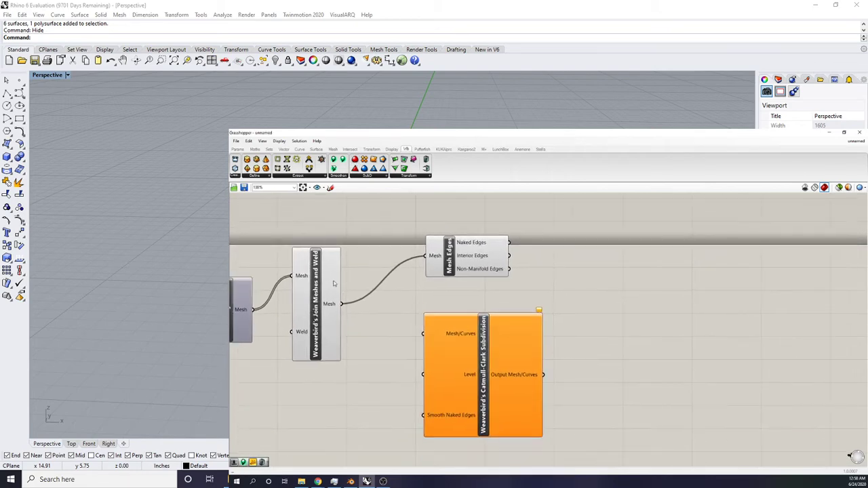
# Step: Turn off the Join Meshes and Weld preview and connect its Mesh output to the Mesh/Curves input of Catmull-Clark Subdivision
pyautogui.click(324, 291)
pyautogui.middleClick(323, 291)
pyautogui.click(406, 304)
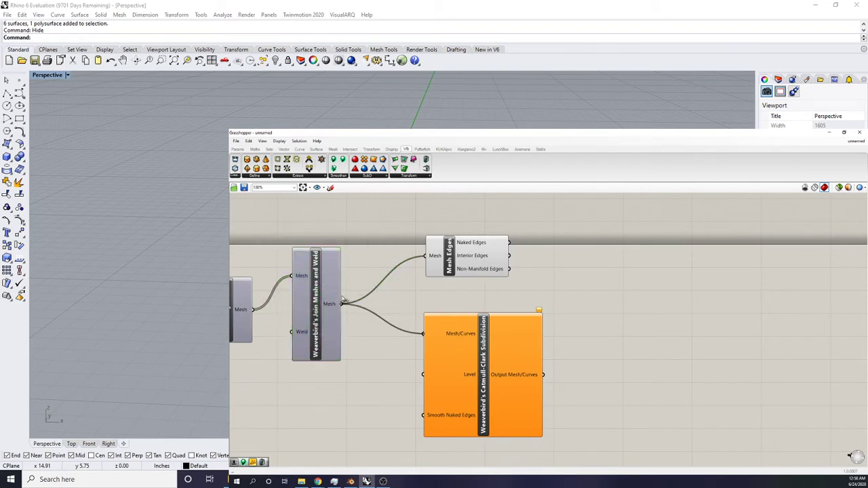
pyautogui.moveTo(342, 297); pyautogui.dragTo(342, 299)
pyautogui.moveTo(383, 332); pyautogui.dragTo(383, 313, button='right')
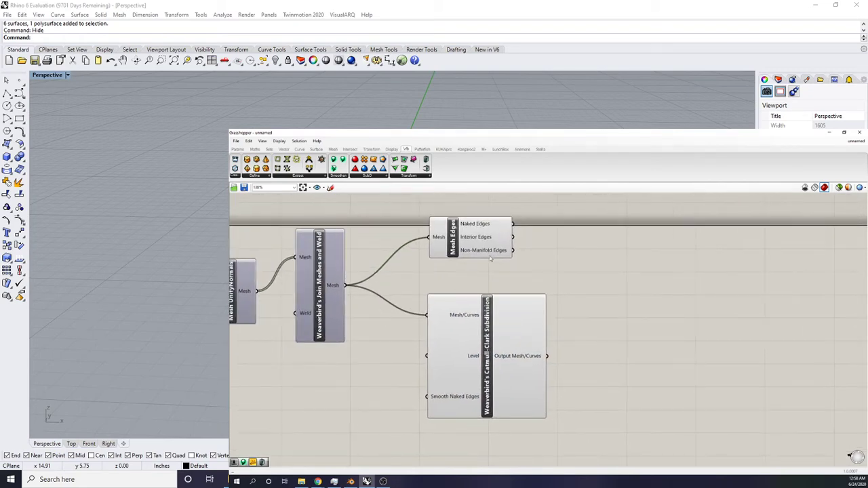
# Step: Reposition Catmull-Clark Subdivision and Mesh Edges, and connect Output Mesh/Curves to the Mesh input of Mesh Edges
pyautogui.moveTo(450, 256); pyautogui.dragTo(497, 240)
pyautogui.moveTo(500, 271); pyautogui.dragTo(433, 294, button='right')
pyautogui.moveTo(443, 353); pyautogui.dragTo(572, 312)
pyautogui.moveTo(429, 247); pyautogui.dragTo(651, 250)
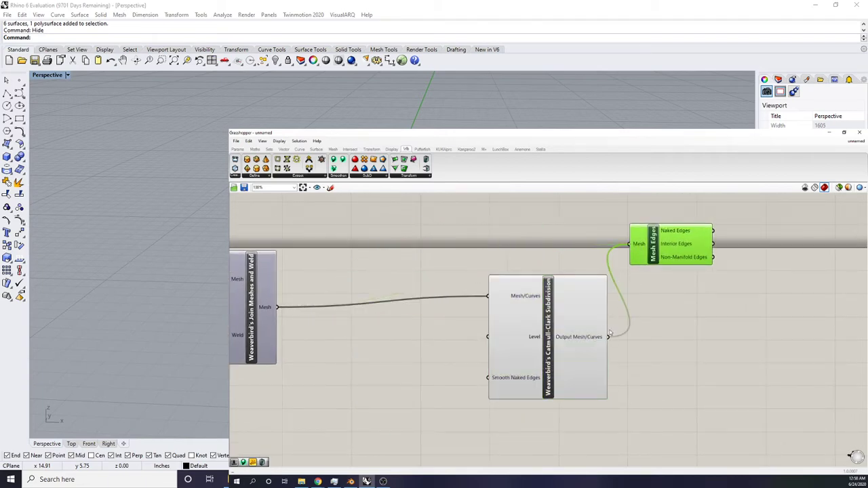
# Step: Add a Number Slider with value 3 and connect it to the Level input of Catmull-Clark Subdivision
pyautogui.doubleClick(455, 365)
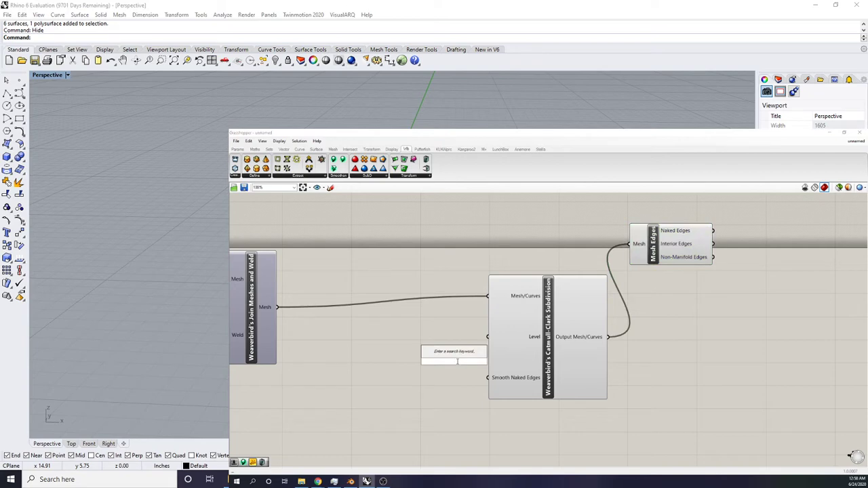
pyautogui.press('Return')
pyautogui.moveTo(485, 364); pyautogui.dragTo(436, 372)
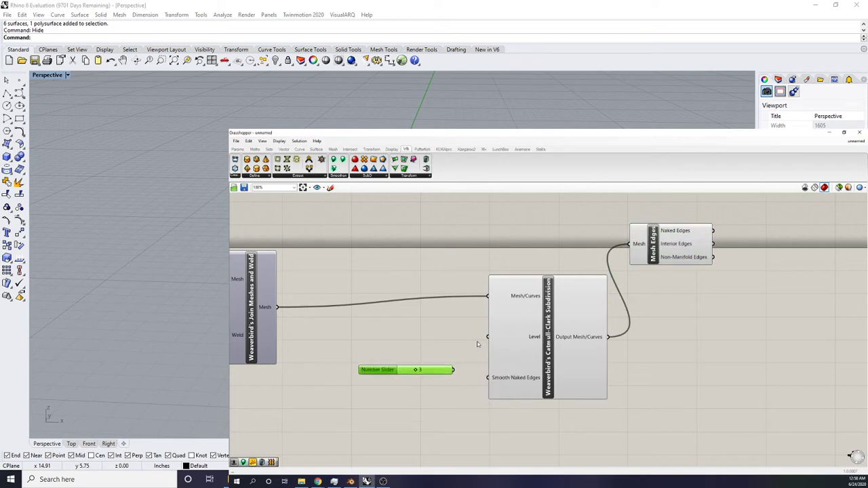
pyautogui.moveTo(136, 257); pyautogui.dragTo(159, 207, button='right')
pyautogui.moveTo(385, 341); pyautogui.dragTo(441, 361, button='right')
pyautogui.scroll(2, 334, 340)
pyautogui.moveTo(334, 340); pyautogui.dragTo(320, 352, button='right')
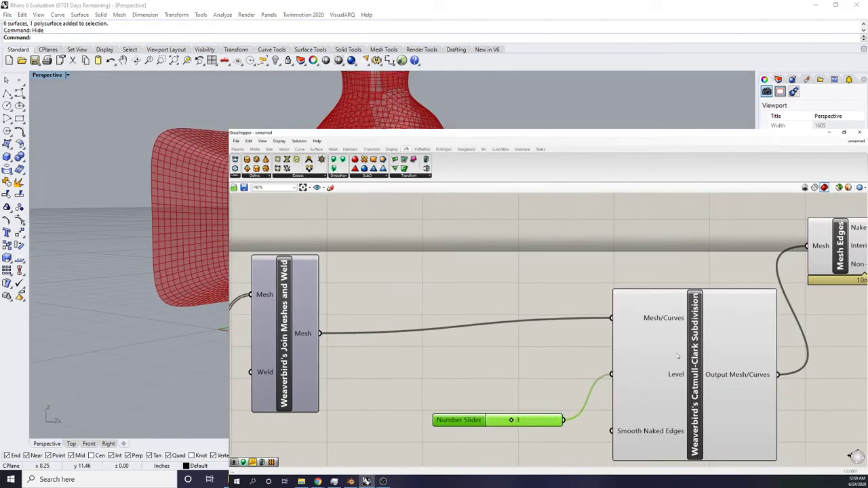
# Step: Turn on the Join Meshes and Weld preview to compare it with the subdivided mesh, and switch the preview back off
pyautogui.click(307, 320)
pyautogui.middleClick(308, 319)
pyautogui.click(321, 304)
pyautogui.click(356, 288)
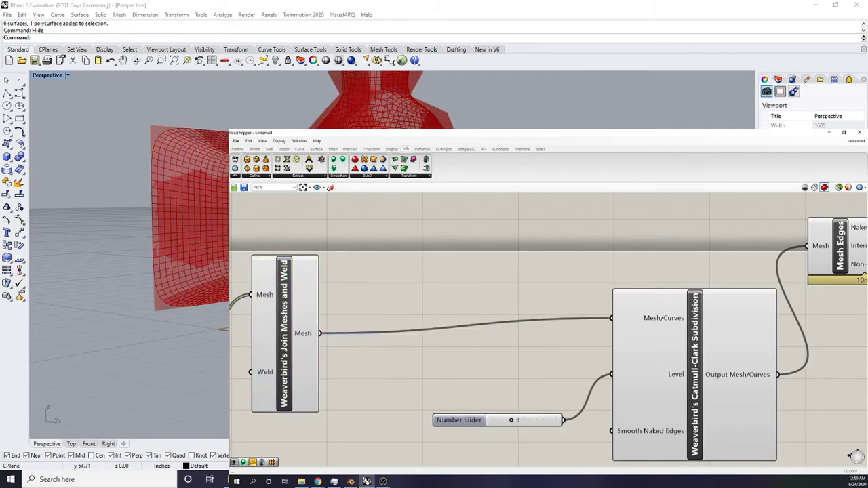
pyautogui.moveTo(173, 237); pyautogui.dragTo(186, 232, button='right')
pyautogui.scroll(5, 194, 221)
pyautogui.scroll(-8, 204, 129)
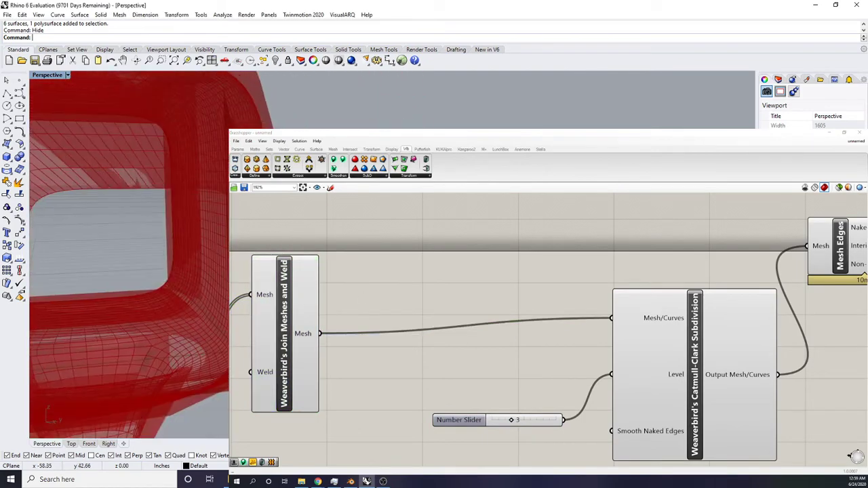
pyautogui.moveTo(203, 129); pyautogui.dragTo(444, 124, button='right')
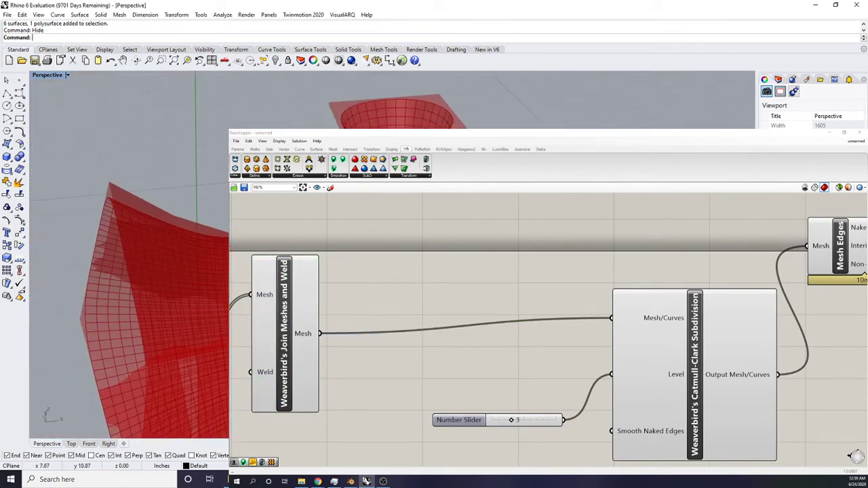
pyautogui.click(306, 287)
pyautogui.middleClick(306, 286)
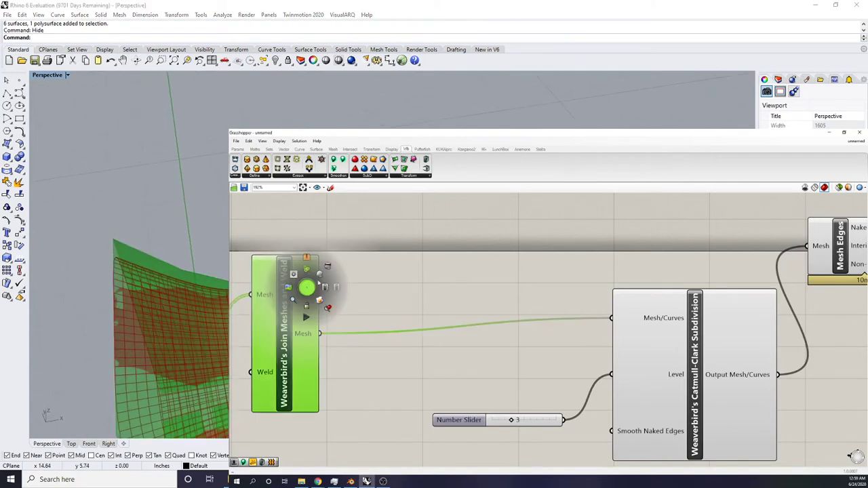
# Step: Set the Smooth Naked Edges input of Catmull-Clark Subdivision to keep the corners of the mesh's open edges fixed
pyautogui.scroll(-3, 434, 319)
pyautogui.scroll(3, 467, 312)
pyautogui.rightClick(430, 347)
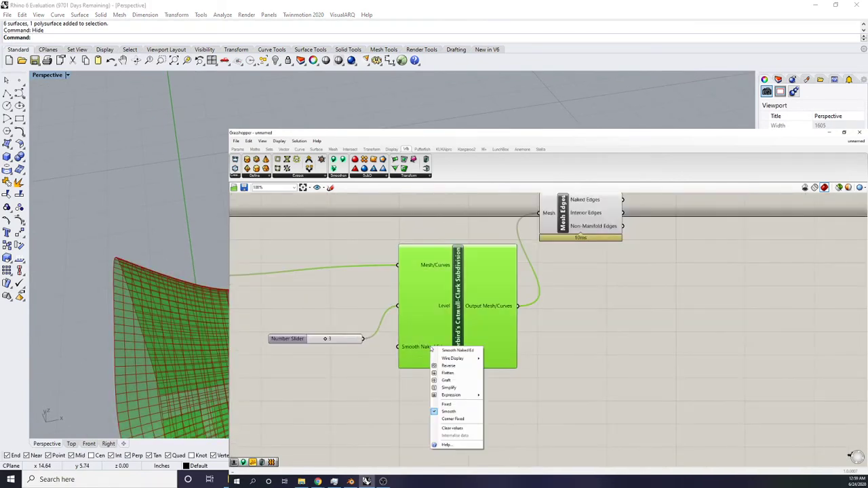
pyautogui.click(461, 406)
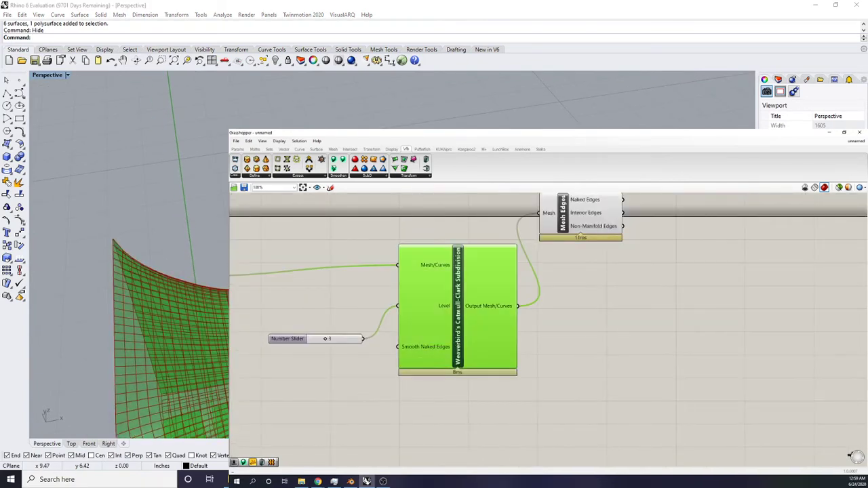
pyautogui.moveTo(163, 319); pyautogui.dragTo(152, 237, button='right')
pyautogui.click(439, 405)
pyautogui.moveTo(170, 325); pyautogui.dragTo(216, 333, button='right')
# Step: Move the Mesh Edges component farther away from Catmull-Clark Subdivision and deselect it
pyautogui.moveTo(482, 324); pyautogui.dragTo(373, 376, button='right')
pyautogui.scroll(-1, 373, 376)
pyautogui.moveTo(429, 293); pyautogui.dragTo(566, 251)
pyautogui.click(466, 359)
pyautogui.click(513, 358)
pyautogui.moveTo(169, 258); pyautogui.dragTo(177, 236, button='right')
pyautogui.scroll(-3, 339, 299)
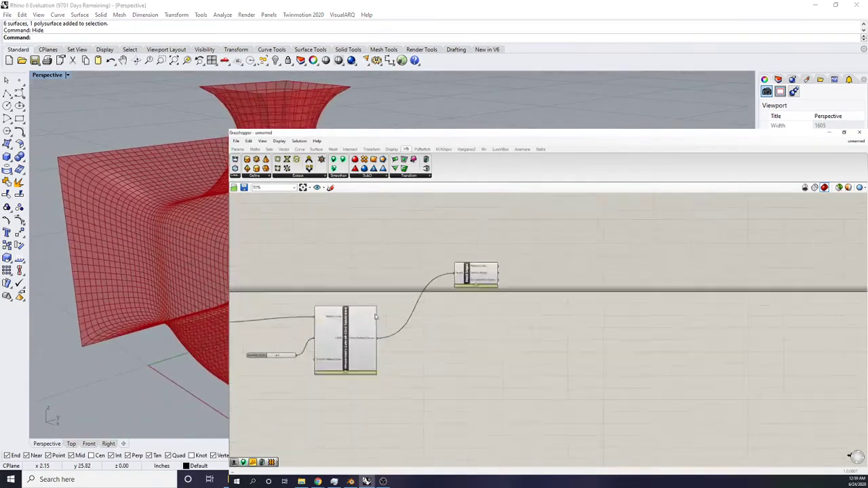
# Step: Bake the Catmull-Clark Subdivision component's mesh into Rhino with the default attributes
pyautogui.scroll(2, 375, 316)
pyautogui.rightClick(377, 316)
pyautogui.click(400, 350)
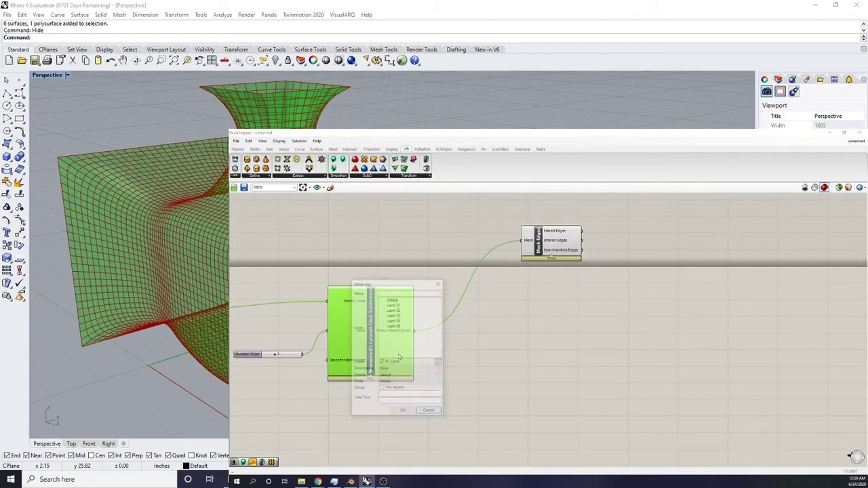
pyautogui.click(402, 411)
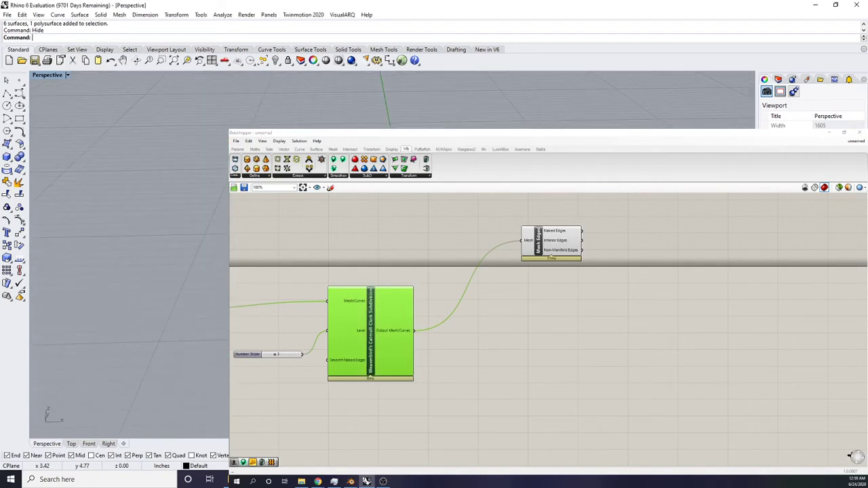
# Step: Move the baked mesh away from the Grasshopper preview so the two stand side by side
pyautogui.click(162, 204)
pyautogui.keyDown('shift'); pyautogui.moveTo(211, 204); pyautogui.dragTo(81, 200, button='right'); pyautogui.keyUp('shift')
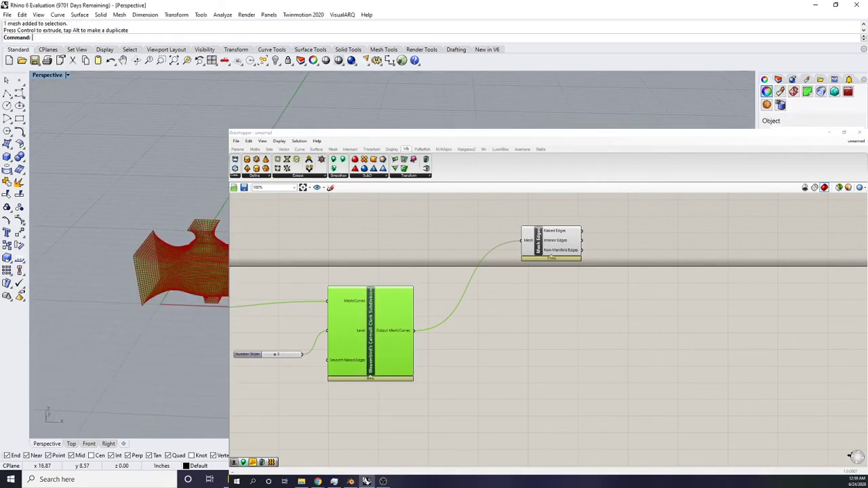
pyautogui.click(155, 169)
pyautogui.keyDown('shift'); pyautogui.moveTo(156, 169); pyautogui.dragTo(109, 163, button='right'); pyautogui.keyUp('shift')
pyautogui.moveTo(170, 204); pyautogui.dragTo(88, 169, button='right')
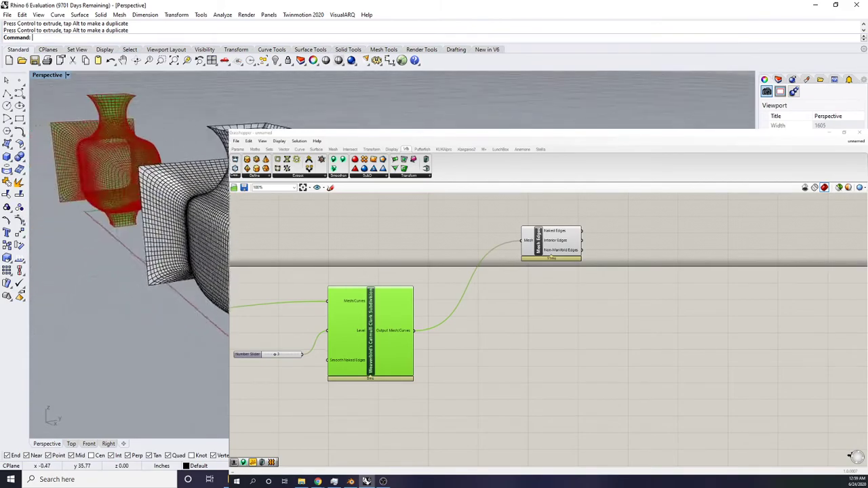
# Step: Examine the baked mesh's surface and open ends from several angles, selecting it to check whether it is a single mesh
pyautogui.scroll(3, 122, 203)
pyautogui.moveTo(122, 204); pyautogui.dragTo(163, 234, button='right')
pyautogui.scroll(3, 128, 203)
pyautogui.scroll(-3, 129, 203)
pyautogui.click(149, 224)
pyautogui.press('Escape')
pyautogui.click(221, 380)
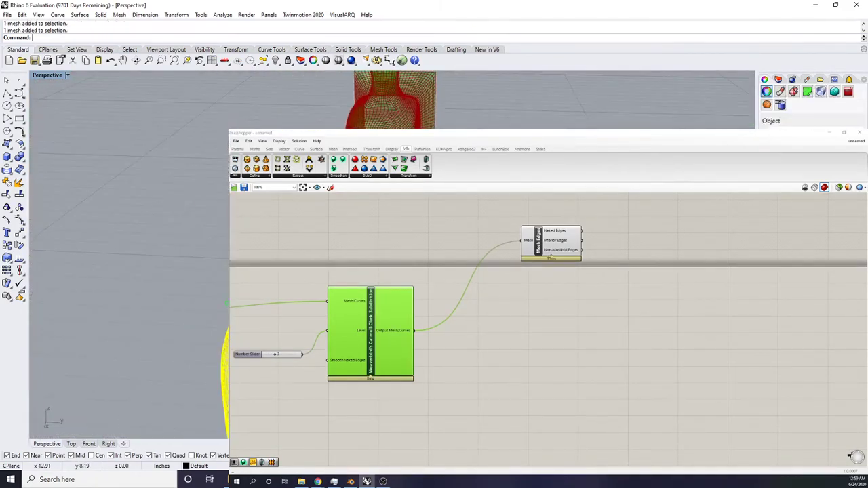
pyautogui.press('Escape')
pyautogui.moveTo(196, 271); pyautogui.dragTo(183, 238, button='right')
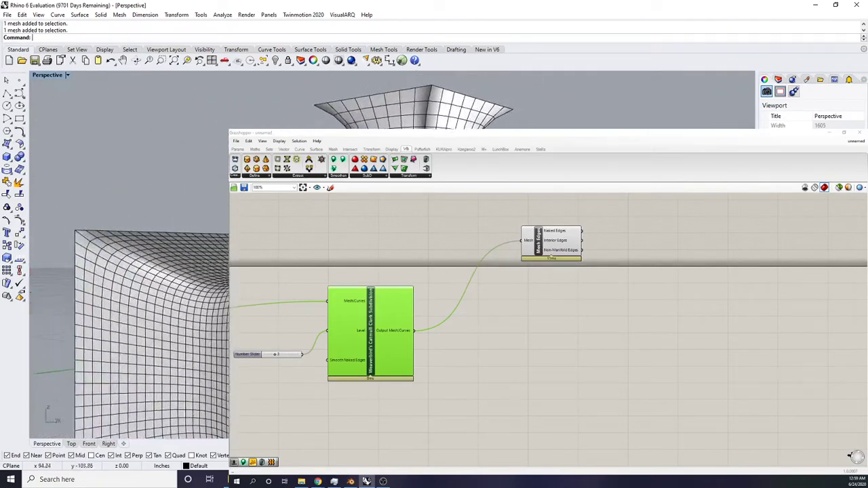
pyautogui.scroll(-4, 163, 250)
# Step: Connect Mesh Surface directly to the Mesh input of Join Meshes and Weld, and move Mesh UnifyNormals past that component
pyautogui.moveTo(446, 331); pyautogui.dragTo(753, 323, button='right')
pyautogui.moveTo(397, 296); pyautogui.dragTo(389, 304)
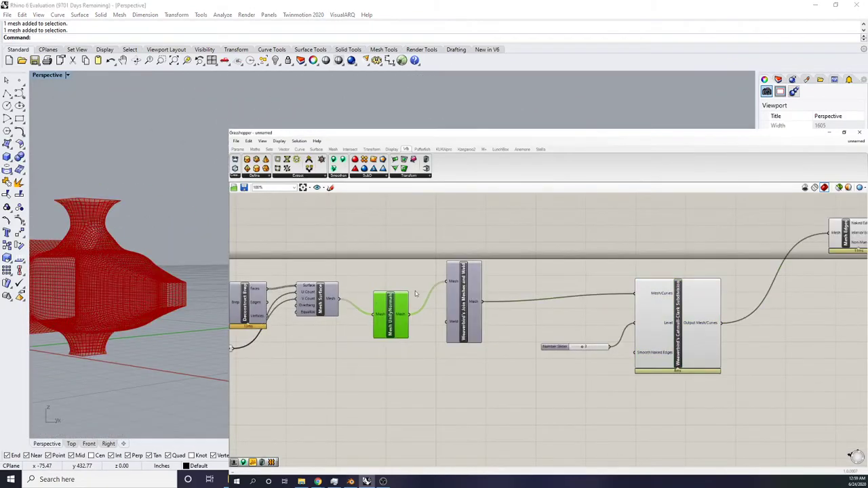
pyautogui.moveTo(444, 289); pyautogui.dragTo(467, 302, button='right')
pyautogui.moveTo(419, 318); pyautogui.dragTo(423, 311)
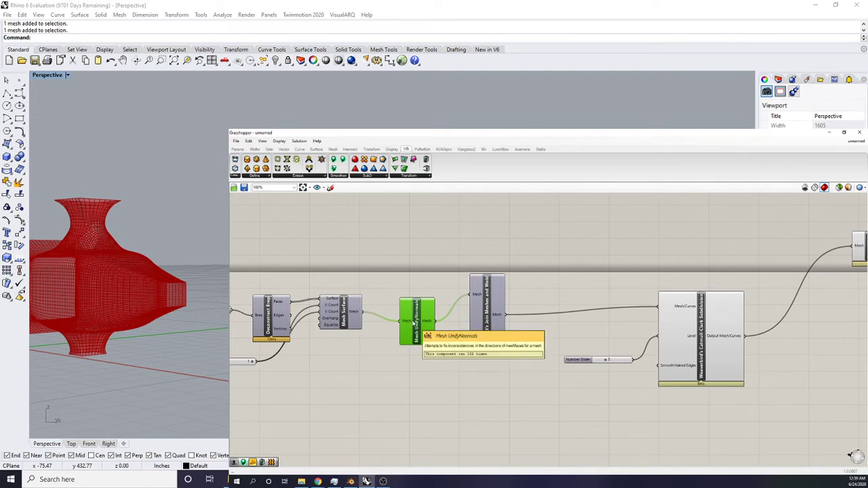
pyautogui.click(461, 245)
pyautogui.scroll(5, 441, 330)
pyautogui.moveTo(461, 315)
pyautogui.mouseDown(button='right')
pyautogui.moveTo(442, 328)
pyautogui.moveTo(461, 320)
pyautogui.mouseUp(button='right')
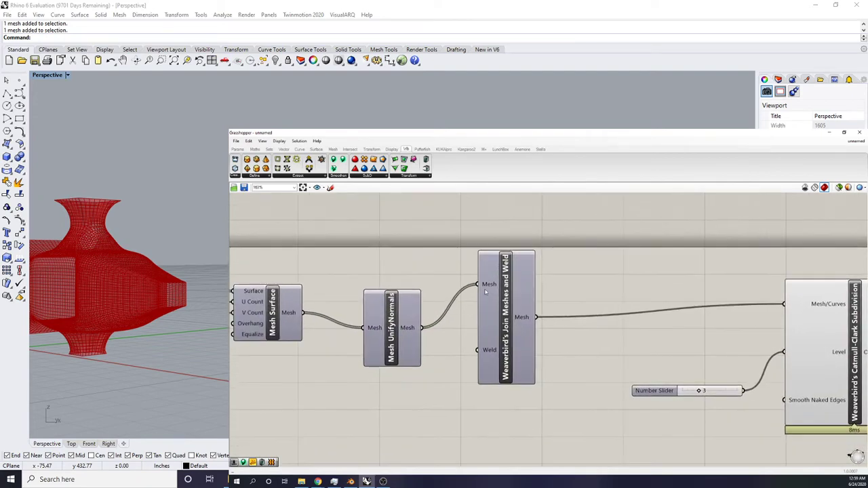
pyautogui.moveTo(400, 327); pyautogui.dragTo(579, 262)
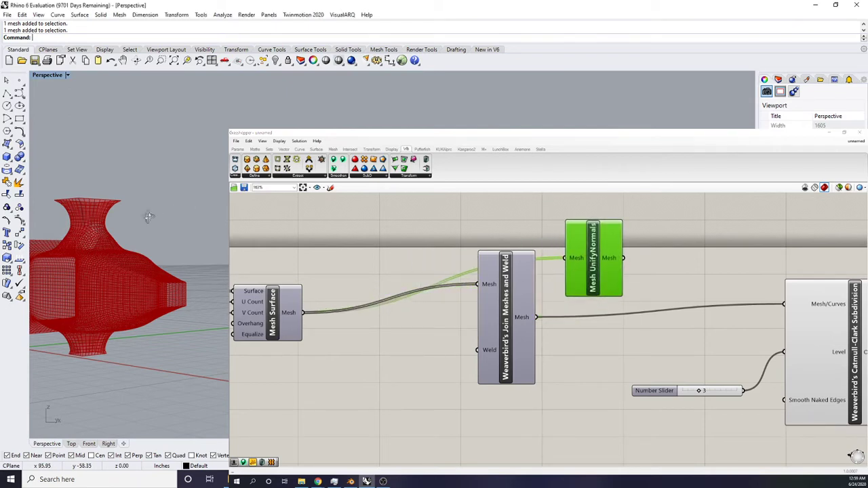
pyautogui.moveTo(149, 217); pyautogui.dragTo(210, 288, button='right')
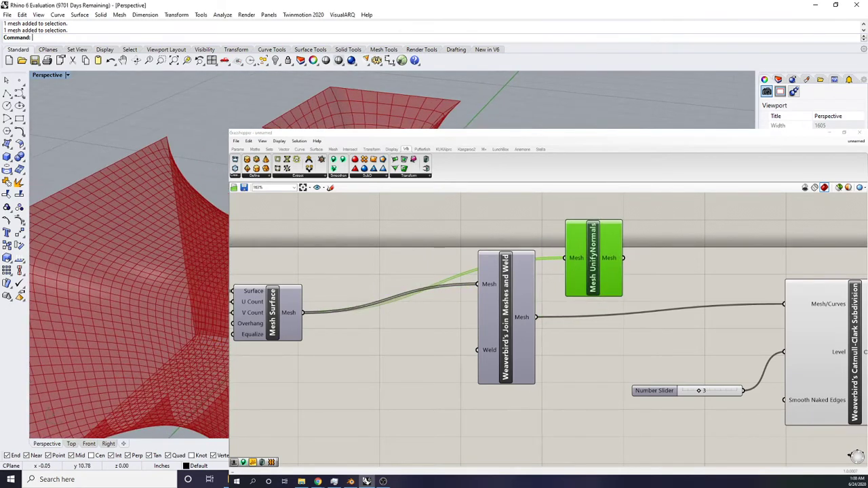
# Step: Route the Join Meshes and Weld output through Mesh UnifyNormals into the Mesh/Curves input of Catmull-Clark Subdivision
pyautogui.moveTo(553, 291); pyautogui.dragTo(430, 313, button='right')
pyautogui.scroll(-2, 430, 314)
pyautogui.scroll(1, 429, 314)
pyautogui.moveTo(400, 312); pyautogui.dragTo(337, 300)
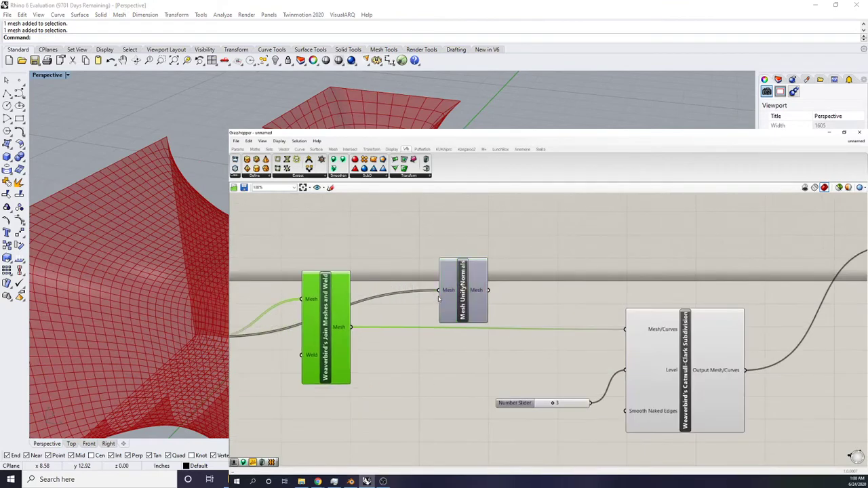
pyautogui.moveTo(639, 345); pyautogui.dragTo(629, 334)
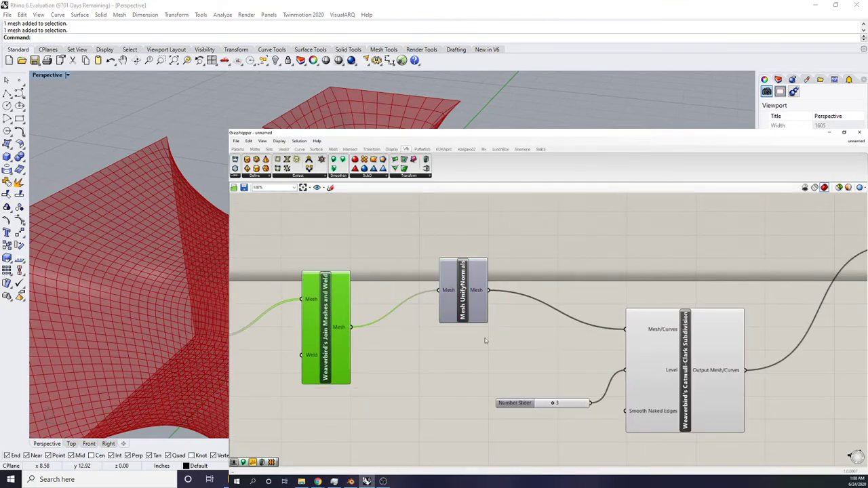
# Step: Try to bake from the Mesh/Curves input of Catmull-Clark Subdivision, and undo that bake
pyautogui.moveTo(163, 271); pyautogui.dragTo(165, 281, button='right')
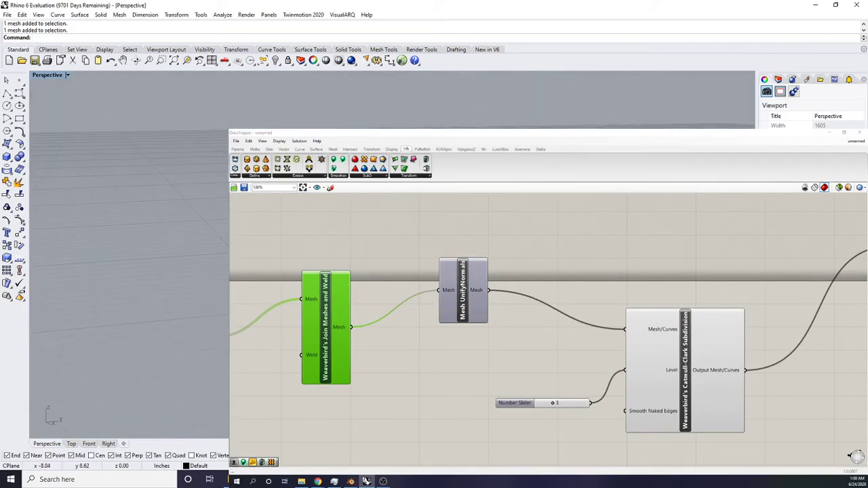
pyautogui.scroll(-4, 273, 312)
pyautogui.scroll(2, 550, 345)
pyautogui.moveTo(550, 344); pyautogui.dragTo(395, 334, button='right')
pyautogui.rightClick(308, 318)
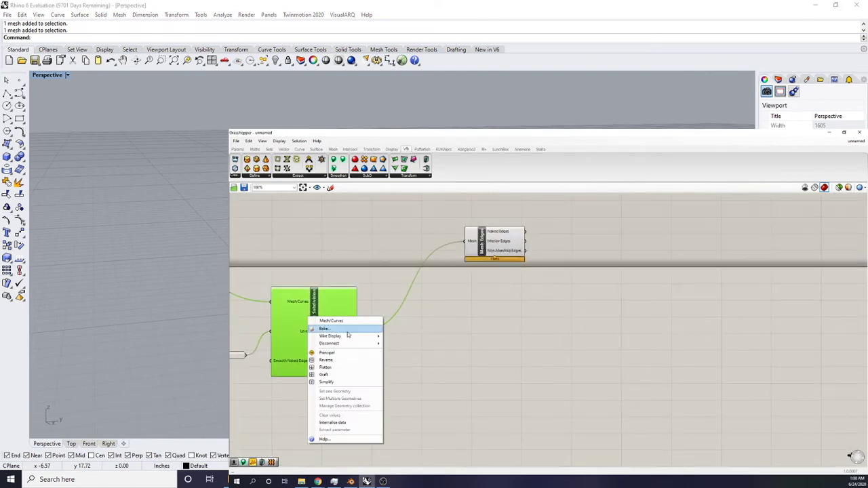
pyautogui.click(353, 328)
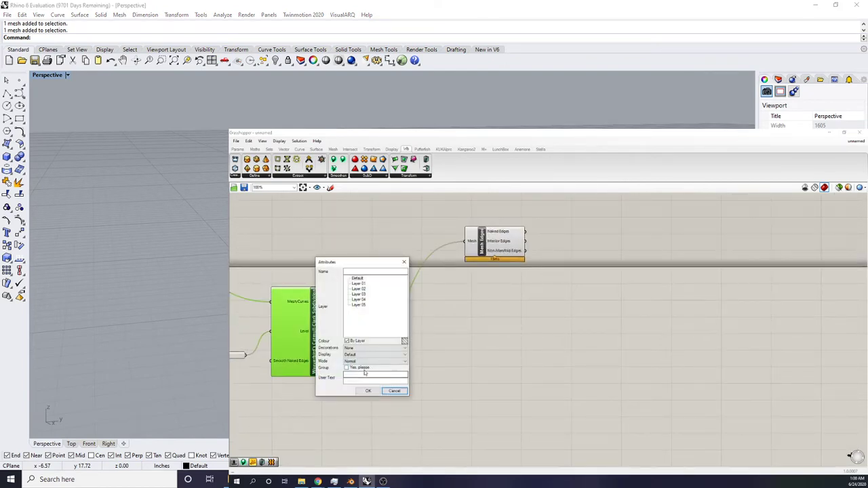
pyautogui.click(367, 391)
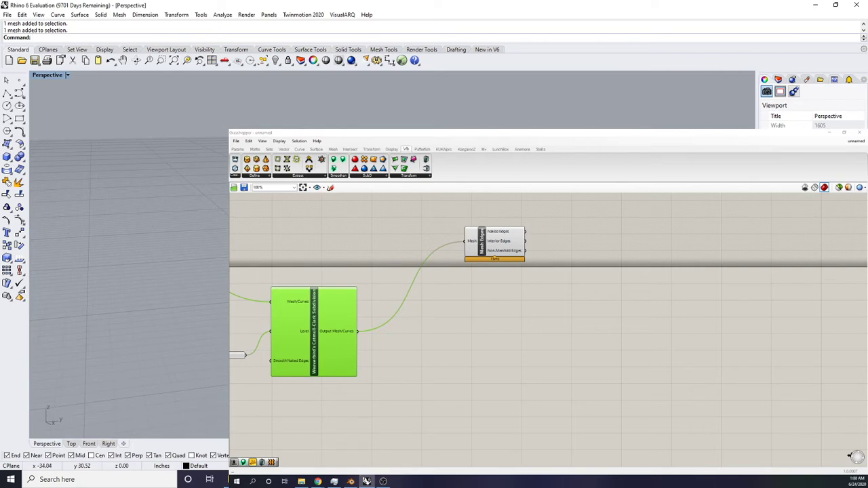
pyautogui.click(393, 416)
pyautogui.moveTo(135, 271); pyautogui.dragTo(170, 302, button='right')
pyautogui.hotkey('ctrl', 'z')
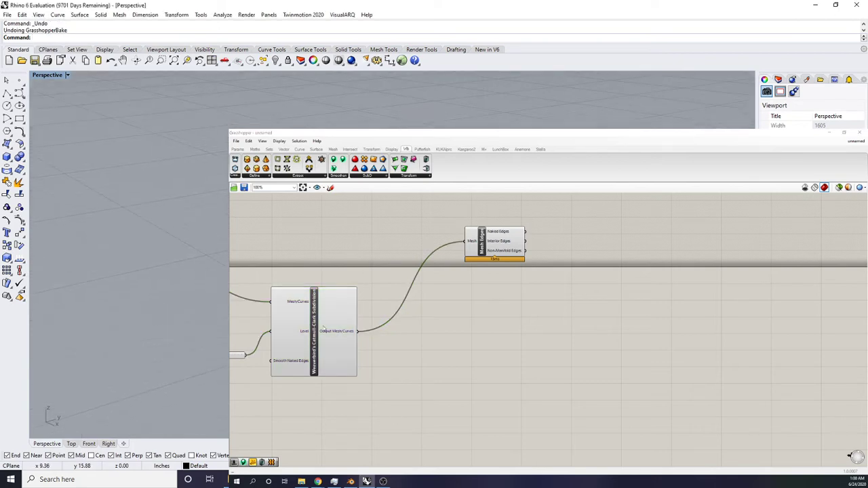
# Step: Bake the mesh of the rewired Catmull-Clark Subdivision component with the default attributes, without grouping
pyautogui.click(324, 329)
pyautogui.rightClick(312, 324)
pyautogui.click(352, 359)
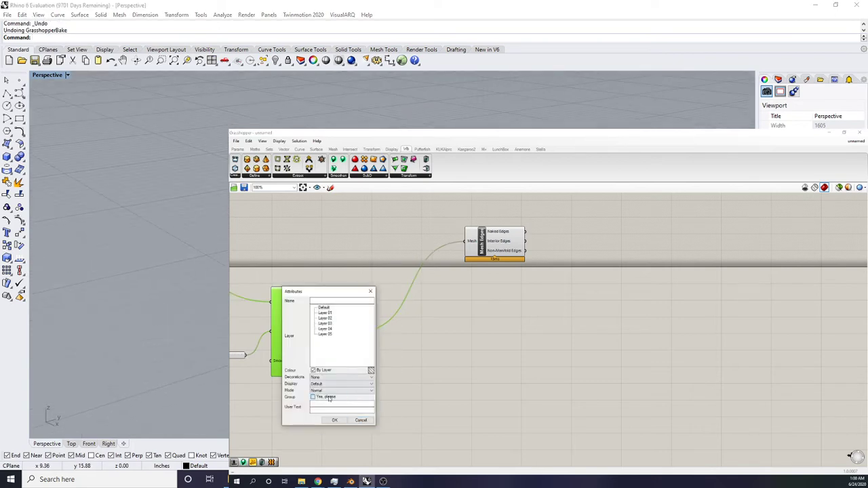
pyautogui.click(333, 421)
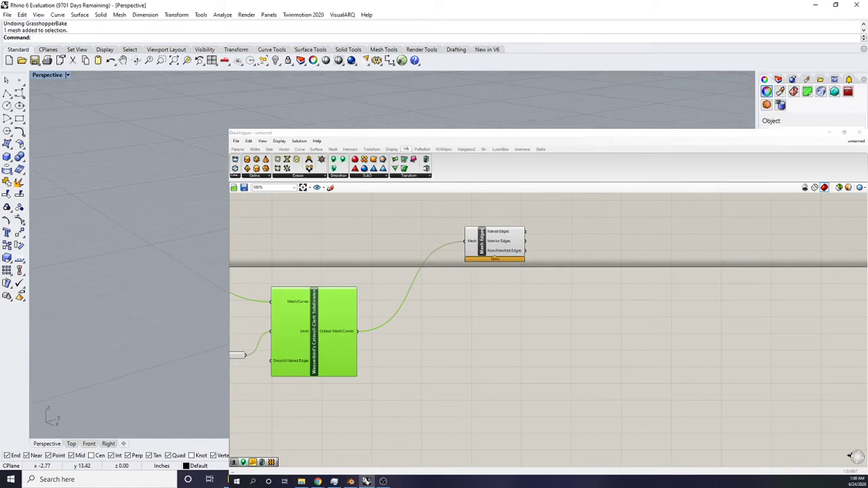
# Step: Move the newly baked mesh away from the Grasshopper preview, beside the first baked mesh
pyautogui.scroll(-3, 129, 257)
pyautogui.click(129, 258)
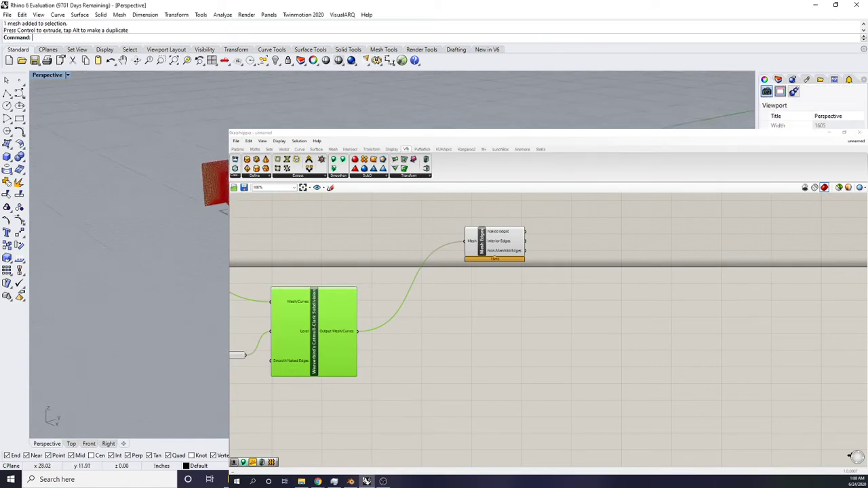
pyautogui.moveTo(129, 257); pyautogui.dragTo(156, 237, button='right')
pyautogui.scroll(-5, 136, 237)
pyautogui.scroll(3, 128, 257)
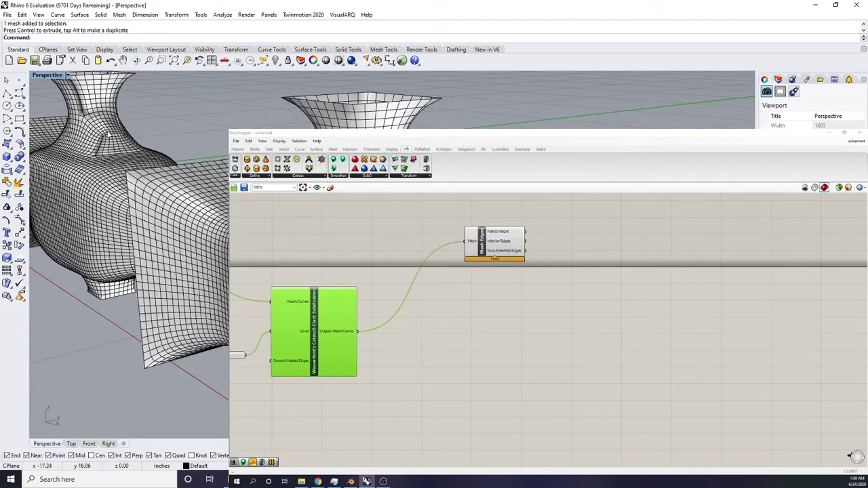
# Step: Switch the Perspective viewport to Rendered display and examine the surface of the selected baked mesh
pyautogui.scroll(-7, 128, 203)
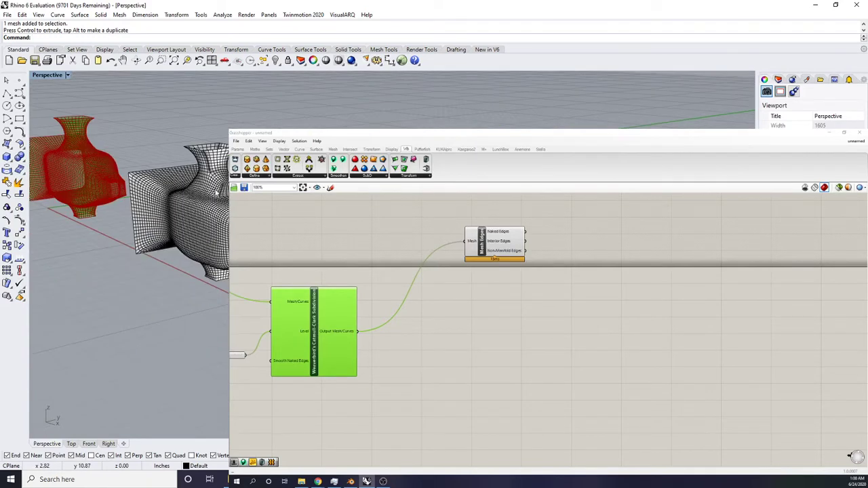
pyautogui.scroll(5, 166, 181)
pyautogui.click(186, 158)
pyautogui.click(67, 76)
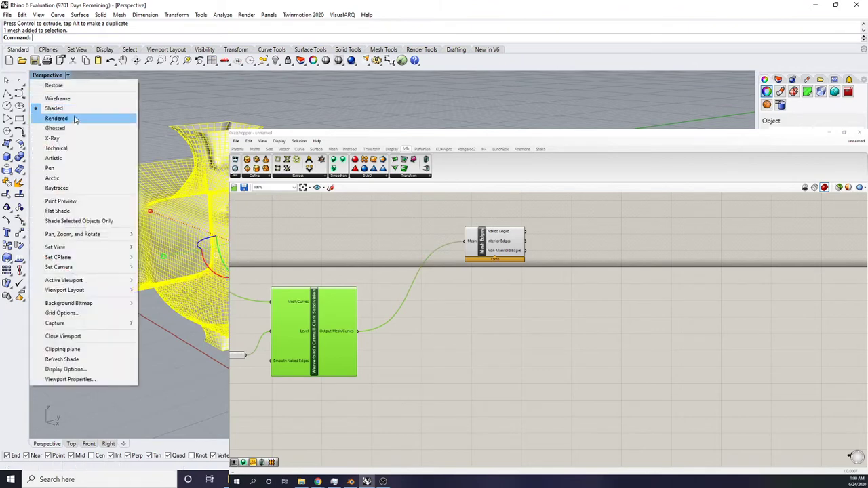
pyautogui.click(75, 120)
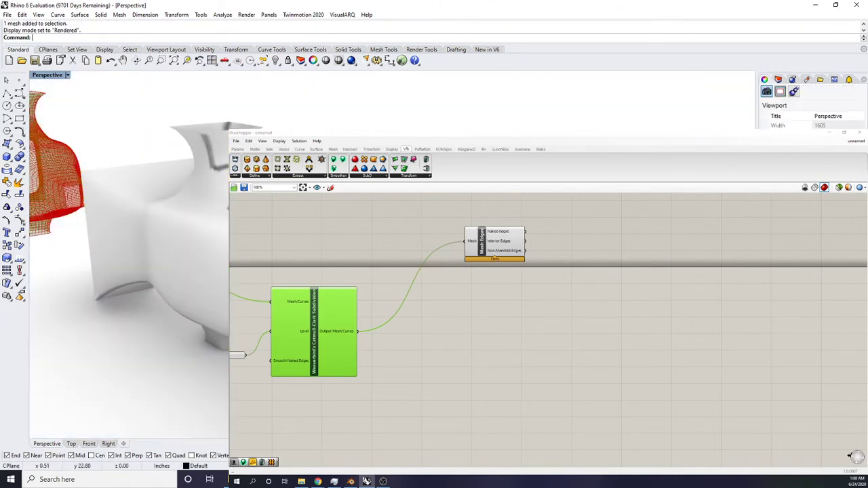
pyautogui.moveTo(177, 223); pyautogui.dragTo(139, 272, button='right')
pyautogui.scroll(3, 149, 231)
pyautogui.moveTo(149, 230); pyautogui.dragTo(173, 285, button='right')
pyautogui.scroll(-6, 129, 237)
# Step: Delete the baked mesh from the Rhino model and return the Perspective viewport to Shaded display
pyautogui.click(179, 294)
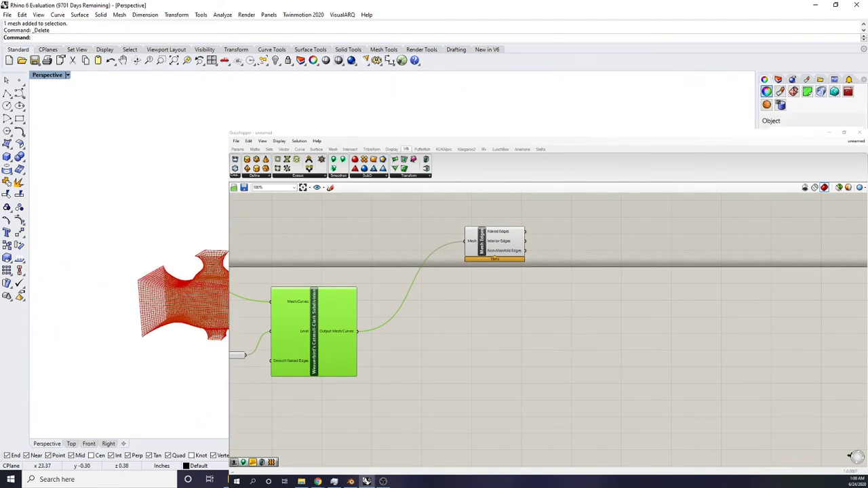
pyautogui.press('Escape')
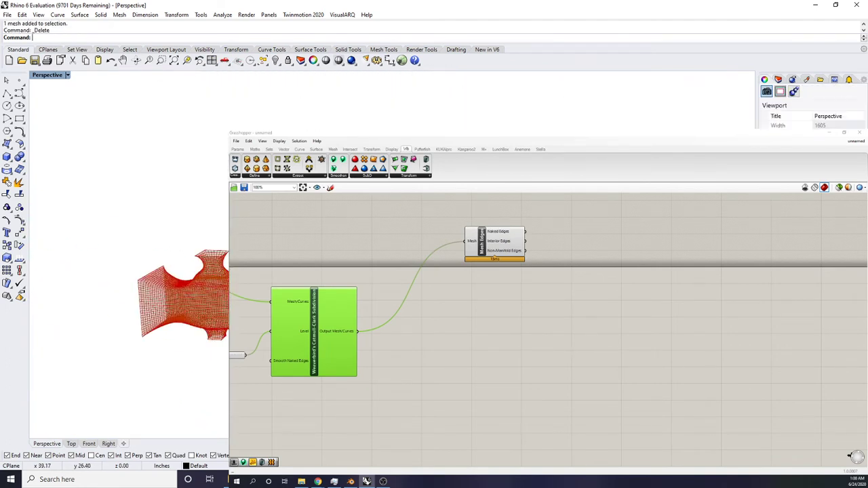
pyautogui.click(68, 75)
pyautogui.click(66, 110)
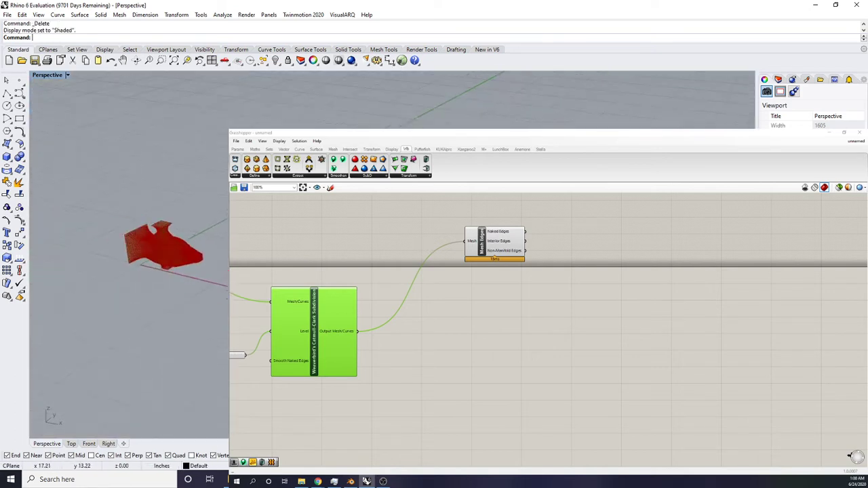
pyautogui.click(68, 315)
pyautogui.moveTo(136, 271); pyautogui.dragTo(160, 295, button='right')
pyautogui.press('Escape')
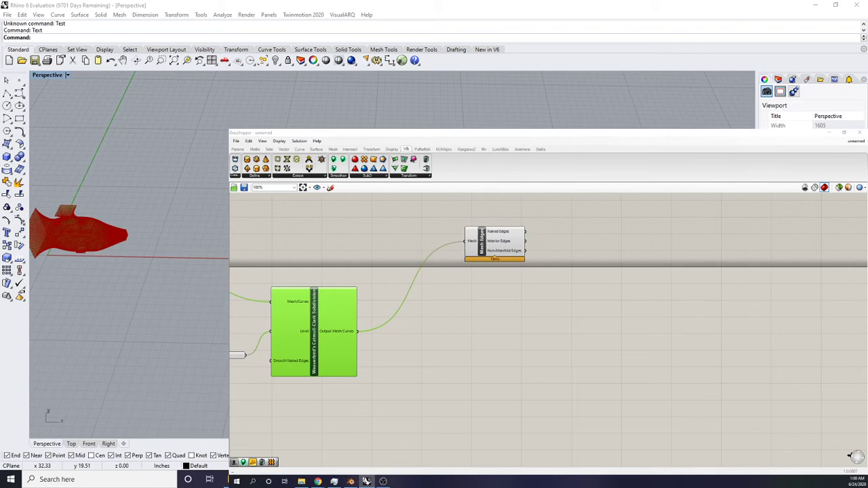
pyautogui.press('Return')
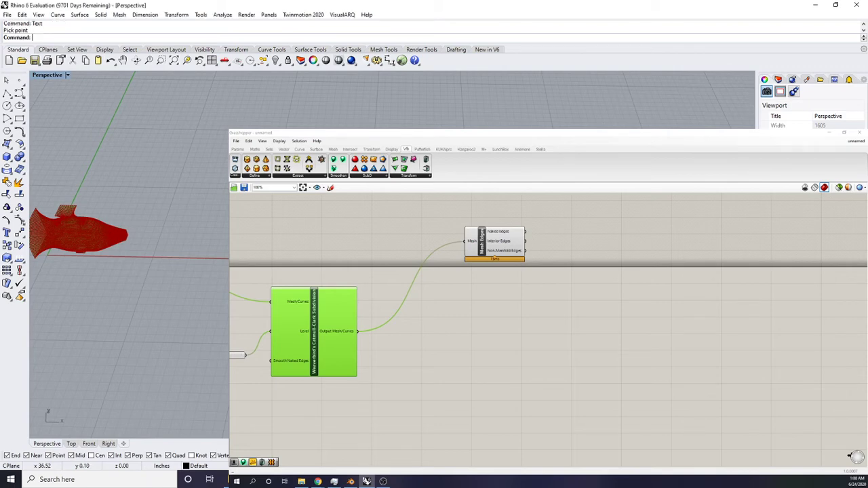
pyautogui.moveTo(156, 258); pyautogui.dragTo(224, 279, button='right')
pyautogui.scroll(5, 193, 259)
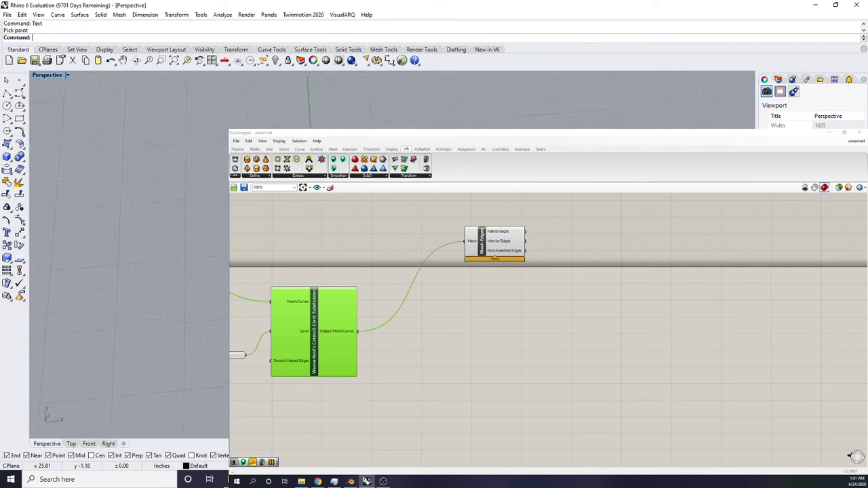
# Step: Disable the preview of the Catmull-Clark Subdivision component
pyautogui.moveTo(505, 306); pyautogui.dragTo(580, 329, button='right')
pyautogui.scroll(-2, 580, 352)
pyautogui.click(579, 370)
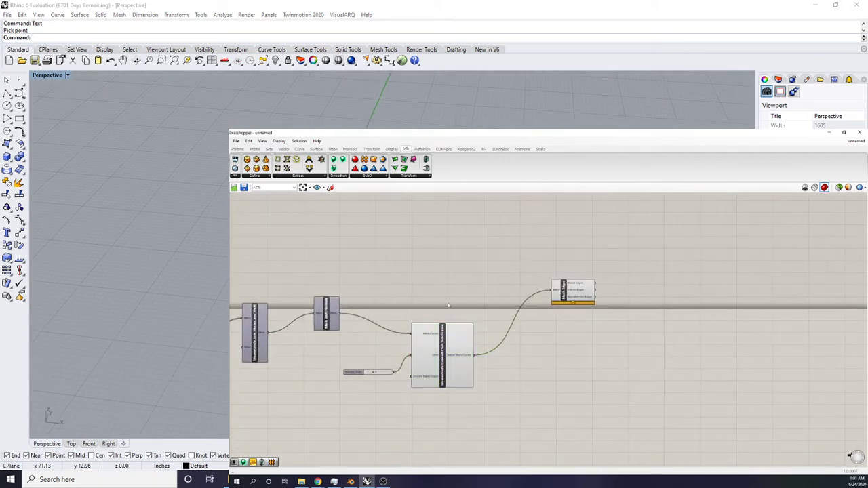
pyautogui.click(444, 354)
pyautogui.scroll(4, 444, 354)
pyautogui.middleClick(457, 340)
pyautogui.click(472, 325)
pyautogui.click(513, 270)
# Step: Move the Mesh UnifyNormals component closer to the Join Meshes and Weld component
pyautogui.moveTo(513, 269); pyautogui.dragTo(586, 305, button='right')
pyautogui.scroll(-3, 586, 305)
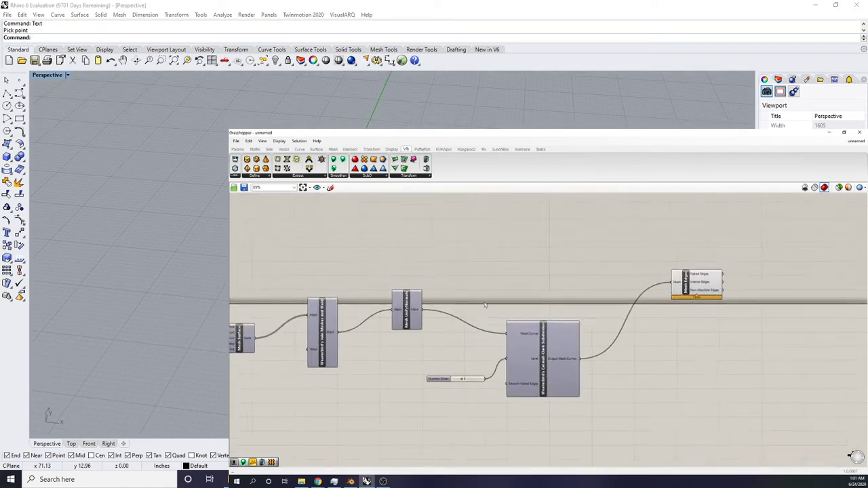
pyautogui.scroll(3, 414, 294)
pyautogui.click(382, 322)
pyautogui.moveTo(381, 322); pyautogui.dragTo(327, 353)
pyautogui.click(435, 301)
pyautogui.moveTo(435, 300); pyautogui.dragTo(408, 302, button='right')
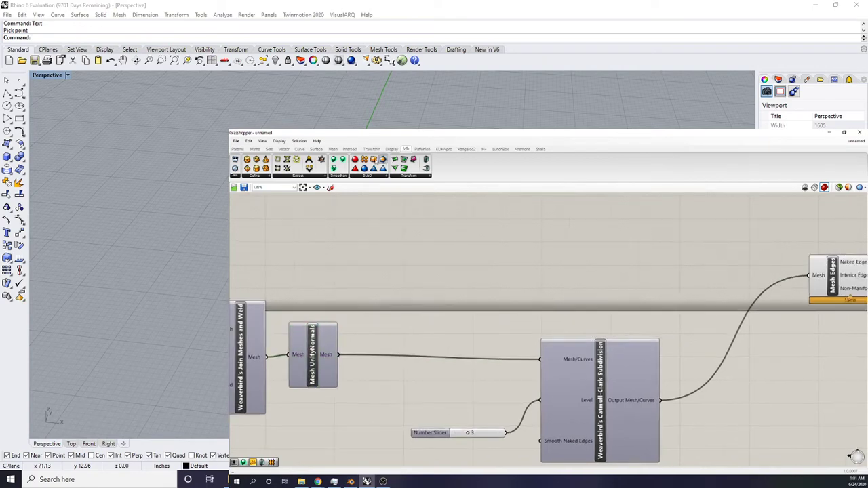
# Step: Add a Weaverbird Laplacian Smoothing component above Catmull-Clark Subdivision and feed its Mesh/Curves input from Mesh UnifyNormals
pyautogui.click(343, 175)
pyautogui.click(364, 194)
pyautogui.click(442, 238)
pyautogui.moveTo(453, 232); pyautogui.dragTo(446, 269, button='right')
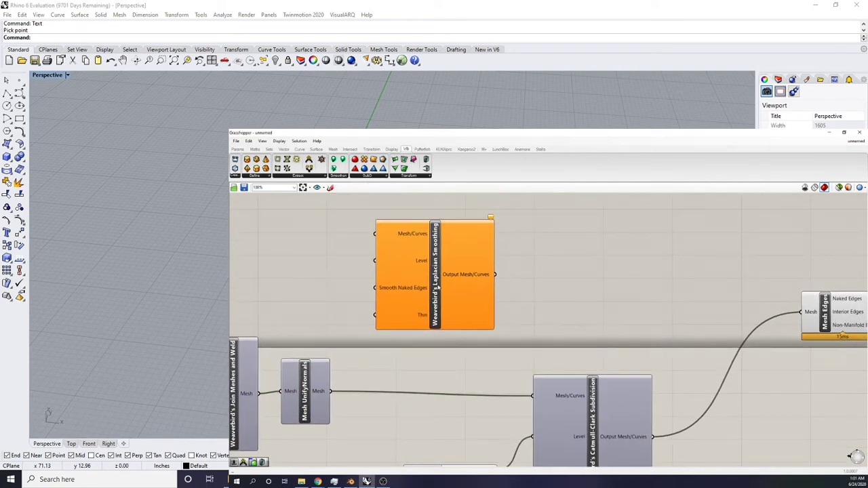
pyautogui.scroll(-2, 458, 223)
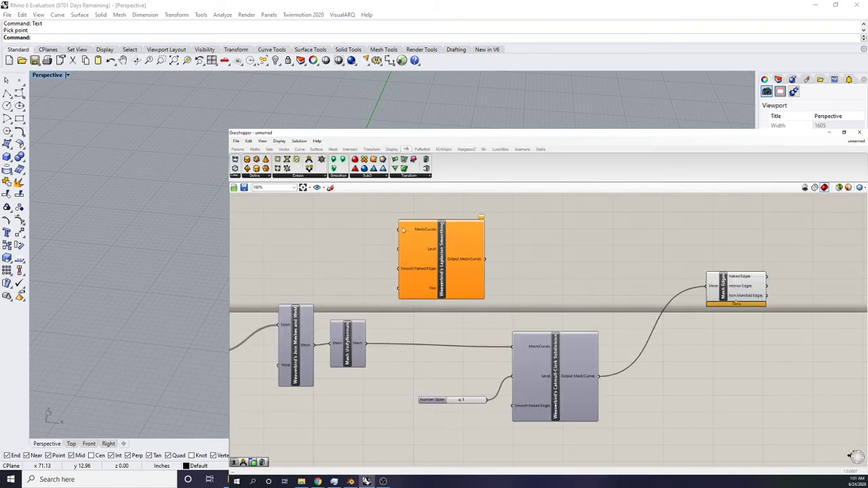
pyautogui.moveTo(393, 257); pyautogui.dragTo(370, 346)
pyautogui.moveTo(411, 292); pyautogui.dragTo(493, 274)
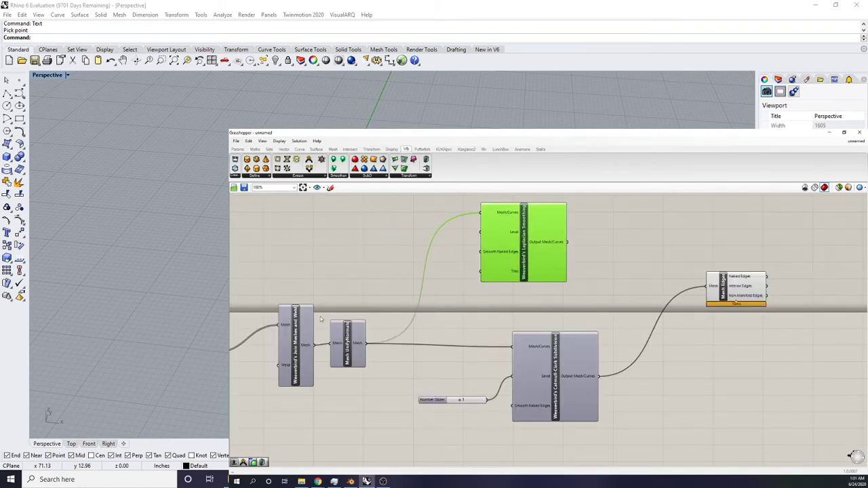
# Step: Rewire the Mesh Edges component to the Laplacian Smoothing output and place it beside that component
pyautogui.moveTo(480, 310); pyautogui.dragTo(441, 348, button='right')
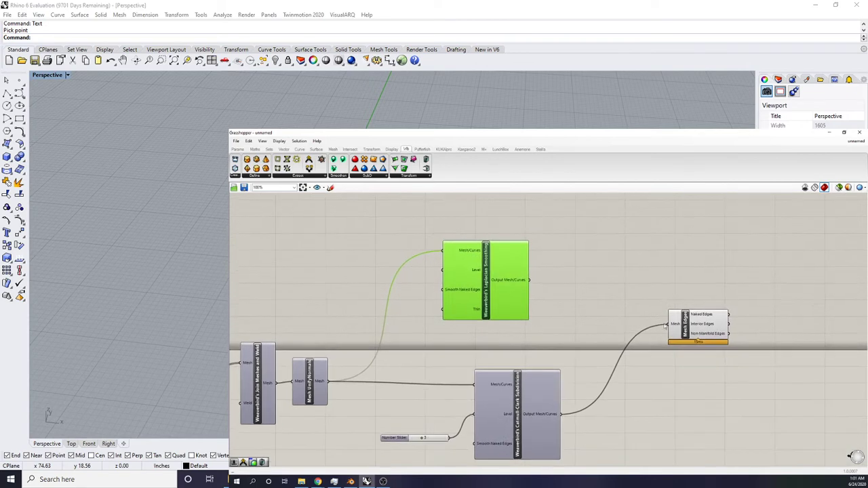
pyautogui.moveTo(666, 323); pyautogui.dragTo(608, 274)
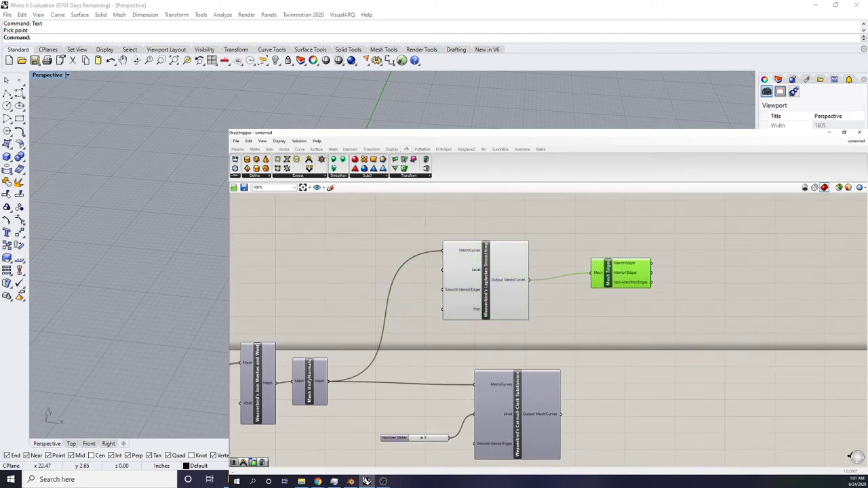
pyautogui.moveTo(149, 278); pyautogui.dragTo(154, 176, button='right')
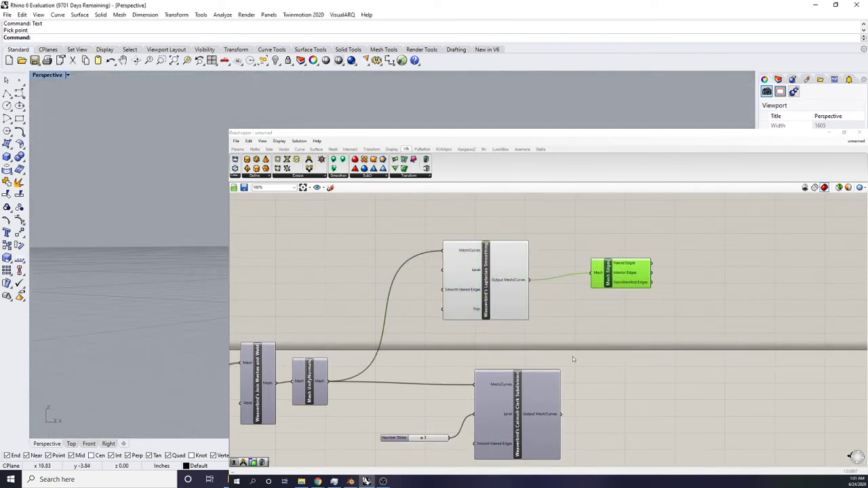
# Step: Create a number slider with value 12 and connect it to the Level input of Laplacian Smoothing
pyautogui.moveTo(396, 320); pyautogui.dragTo(400, 332, button='right')
pyautogui.doubleClick(401, 332)
pyautogui.write('12')
pyautogui.press('Return')
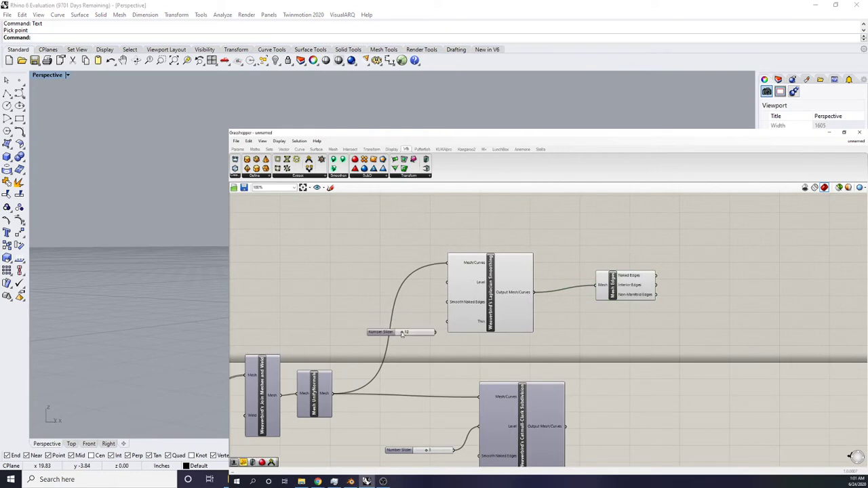
pyautogui.scroll(1, 421, 332)
pyautogui.scroll(1, 422, 331)
pyautogui.moveTo(372, 332); pyautogui.dragTo(312, 295)
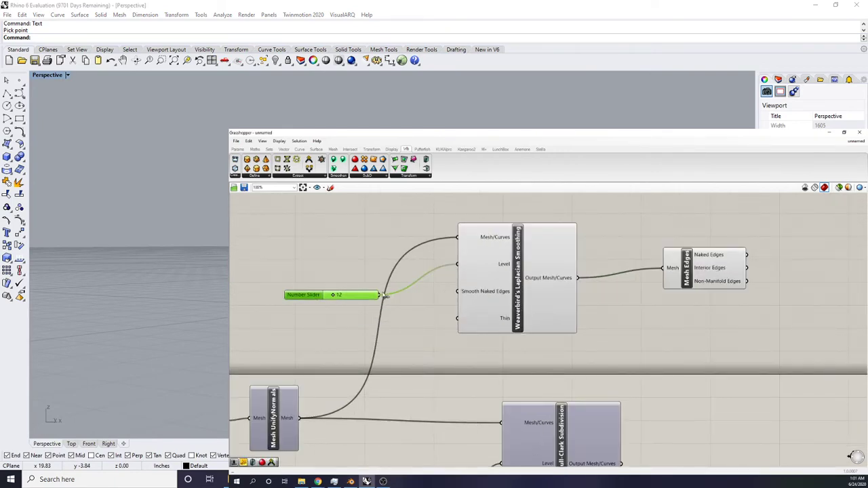
# Step: Try the Laplacian Smoothing Level slider at 0 and at a higher value, and check the Smooth Naked Edges input
pyautogui.scroll(1, 335, 295)
pyautogui.moveTo(342, 294); pyautogui.dragTo(321, 293)
pyautogui.moveTo(484, 298); pyautogui.dragTo(491, 301, button='right')
pyautogui.rightClick(516, 293)
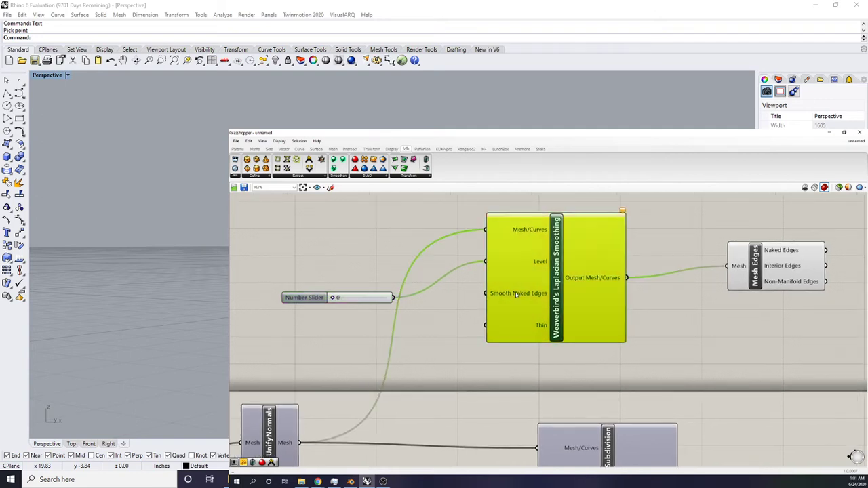
pyautogui.click(551, 353)
pyautogui.moveTo(421, 313); pyautogui.dragTo(425, 324, button='right')
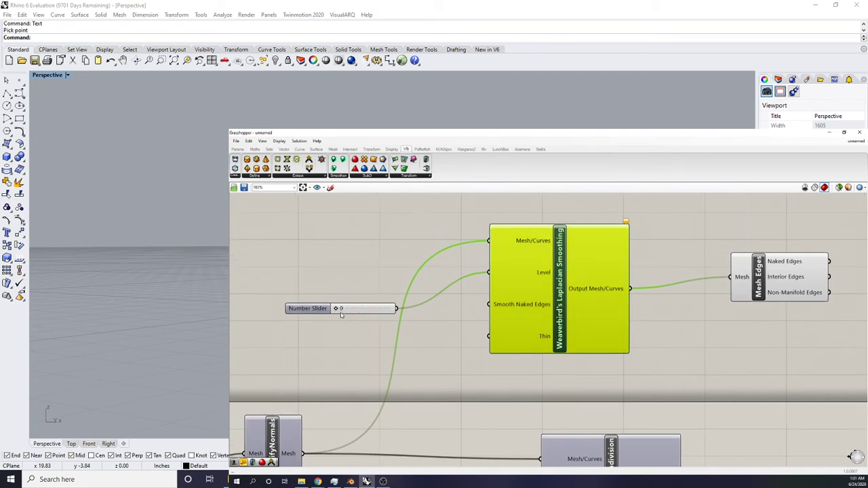
pyautogui.scroll(1, 340, 311)
pyautogui.moveTo(338, 309)
pyautogui.mouseDown()
pyautogui.moveTo(385, 307)
pyautogui.moveTo(349, 308)
pyautogui.mouseUp()
# Step: Create a number slider with value 10 and delete the old slider driving the Mesh Surface U and V counts
pyautogui.scroll(-8, 532, 275)
pyautogui.scroll(4, 267, 392)
pyautogui.moveTo(267, 391); pyautogui.dragTo(396, 364, button='right')
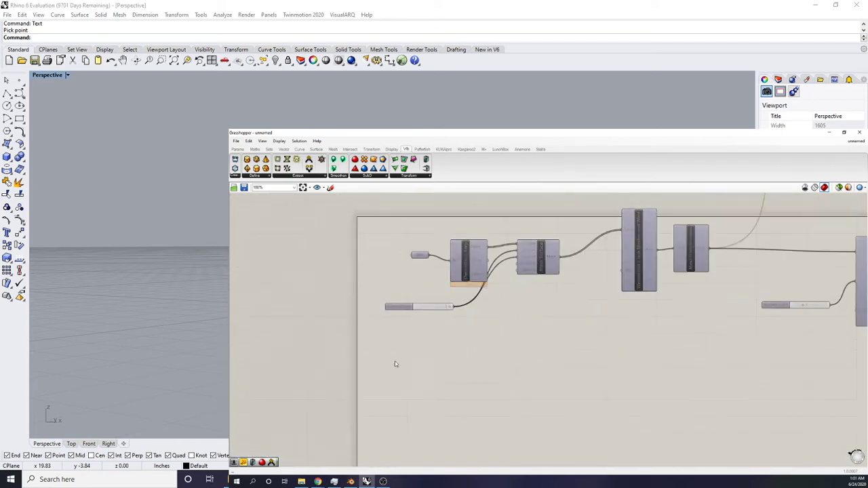
pyautogui.scroll(3, 447, 304)
pyautogui.moveTo(447, 304); pyautogui.dragTo(411, 345, button='right')
pyautogui.moveTo(363, 344); pyautogui.dragTo(400, 340)
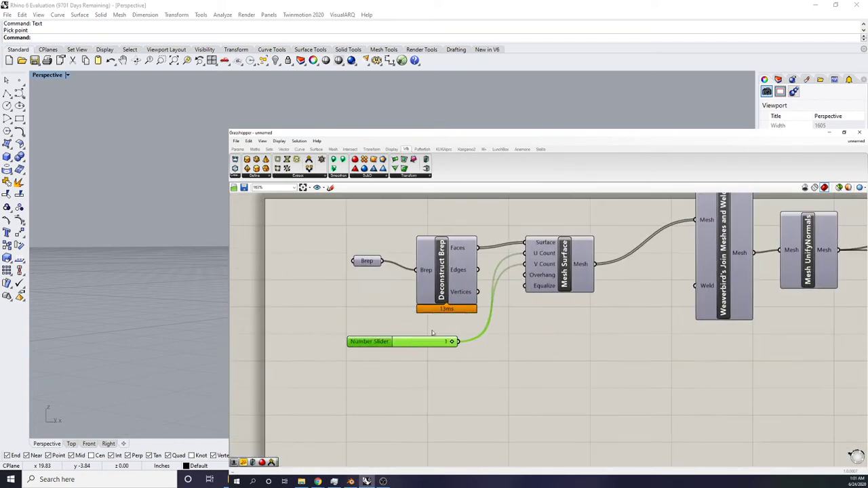
pyautogui.scroll(-1, 443, 398)
pyautogui.doubleClick(445, 380)
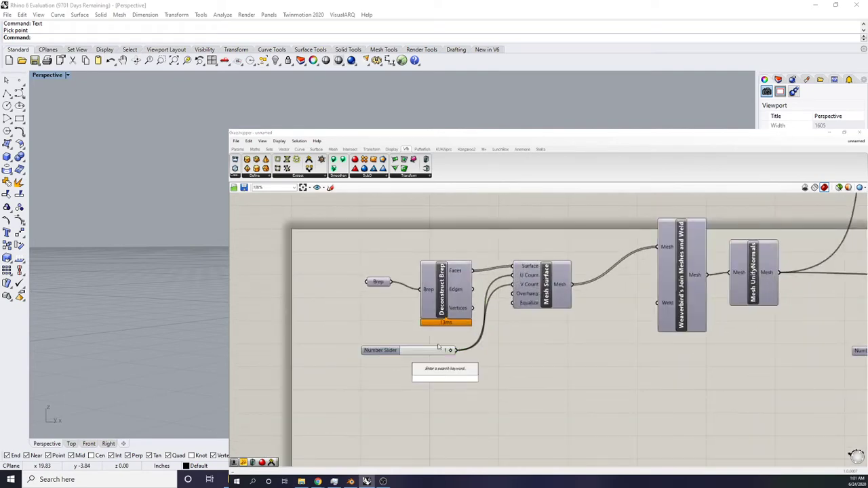
pyautogui.write('10')
pyautogui.press('Return')
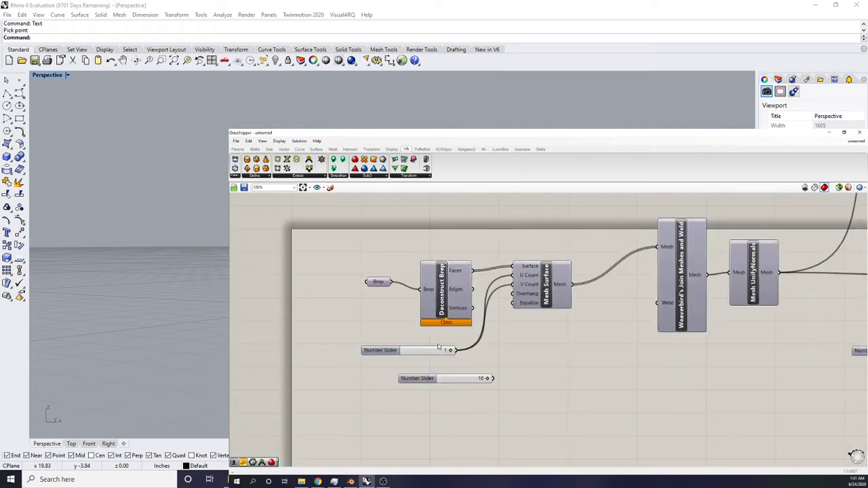
pyautogui.scroll(2, 439, 350)
pyautogui.click(436, 357)
pyautogui.press('Delete')
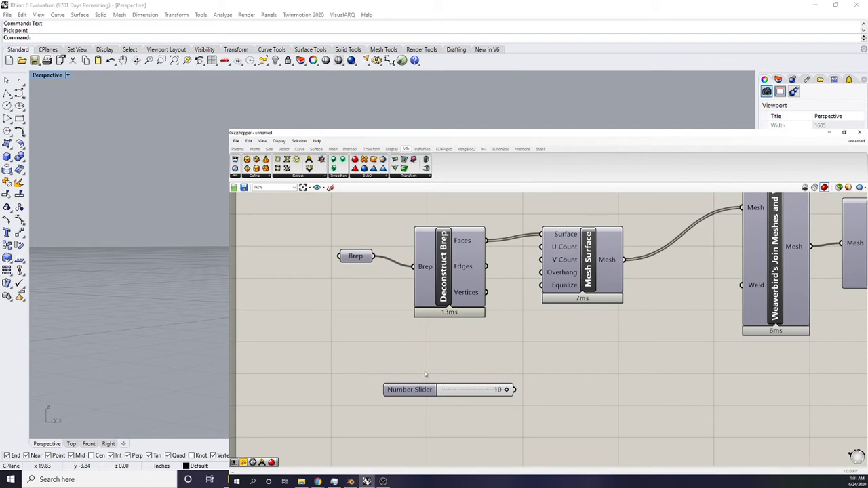
# Step: Place the new slider below Deconstruct Brep and wire it to both U Count and V Count of Mesh Surface
pyautogui.moveTo(427, 388); pyautogui.dragTo(374, 353)
pyautogui.moveTo(547, 258); pyautogui.dragTo(530, 282, button='right')
pyautogui.moveTo(472, 346); pyautogui.dragTo(446, 379)
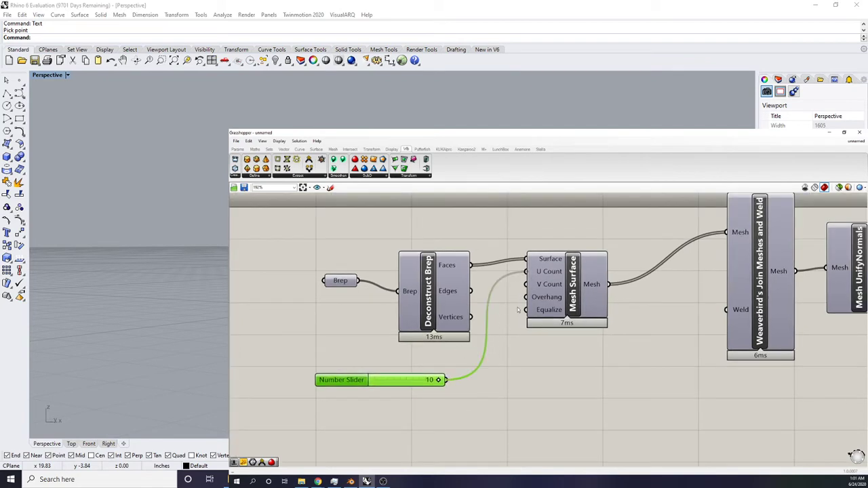
pyautogui.moveTo(170, 230); pyautogui.dragTo(210, 272, button='right')
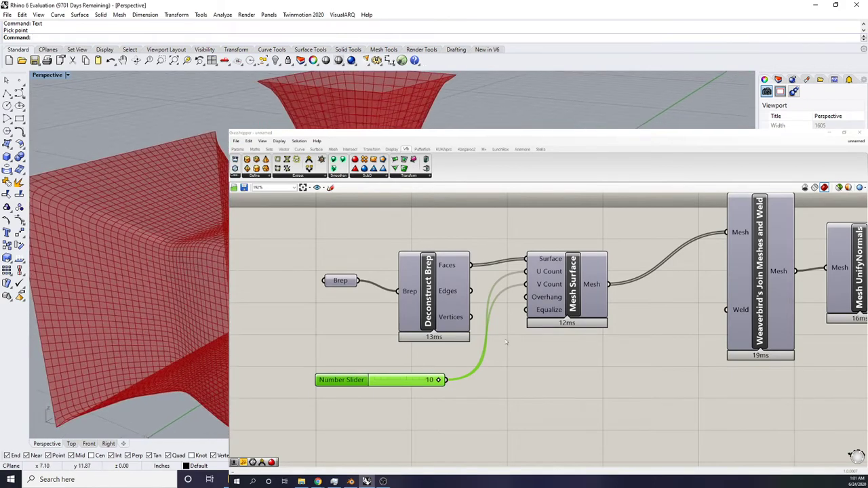
# Step: Lower the value of the slider driving the U and V counts of Mesh Surface
pyautogui.click(409, 397)
pyautogui.scroll(2, 409, 396)
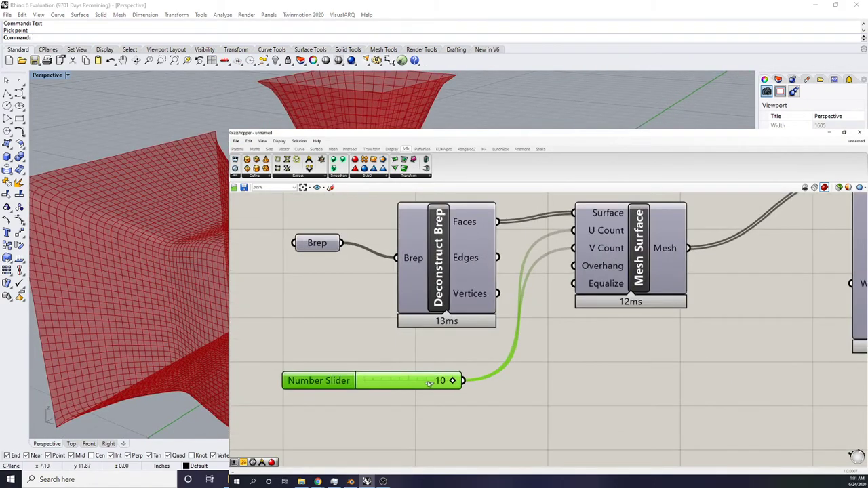
pyautogui.moveTo(429, 383); pyautogui.dragTo(418, 381)
# Step: Set the Level slider of Laplacian Smoothing to 64 and inspect the smoothed mesh preview
pyautogui.scroll(-6, 490, 346)
pyautogui.moveTo(644, 278); pyautogui.dragTo(513, 334, button='right')
pyautogui.scroll(3, 515, 334)
pyautogui.scroll(2, 416, 366)
pyautogui.moveTo(422, 377); pyautogui.dragTo(452, 376)
pyautogui.moveTo(136, 305); pyautogui.dragTo(136, 240, button='right')
pyautogui.moveTo(136, 271)
pyautogui.mouseDown(button='right')
pyautogui.moveTo(197, 268)
pyautogui.moveTo(157, 251)
pyautogui.moveTo(128, 285)
pyautogui.mouseUp(button='right')
pyautogui.scroll(-3, 149, 271)
pyautogui.moveTo(82, 271); pyautogui.dragTo(187, 292, button='right')
pyautogui.moveTo(190, 210); pyautogui.dragTo(176, 261, button='right')
# Step: Enable the preview of Catmull-Clark Subdivision for comparison and move the component slightly closer to Mesh UnifyNormals
pyautogui.scroll(-3, 467, 315)
pyautogui.scroll(-2, 467, 316)
pyautogui.scroll(3, 556, 388)
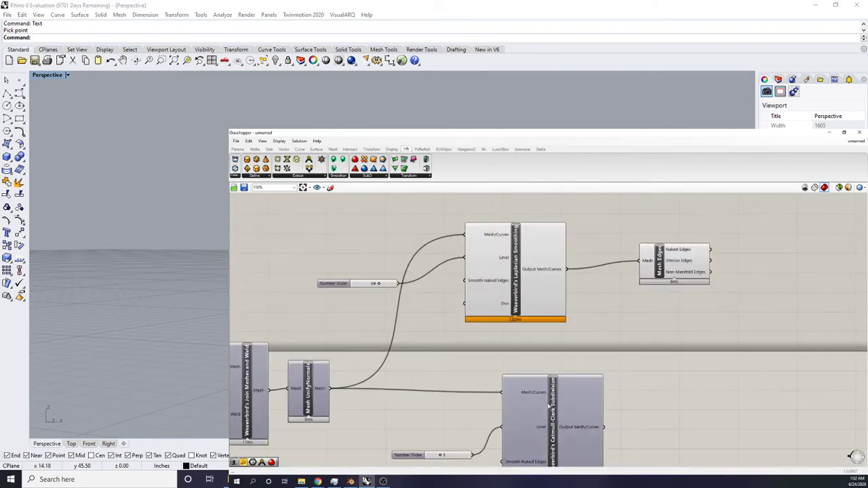
pyautogui.click(551, 403)
pyautogui.middleClick(551, 403)
pyautogui.click(560, 395)
pyautogui.moveTo(541, 425); pyautogui.dragTo(525, 404)
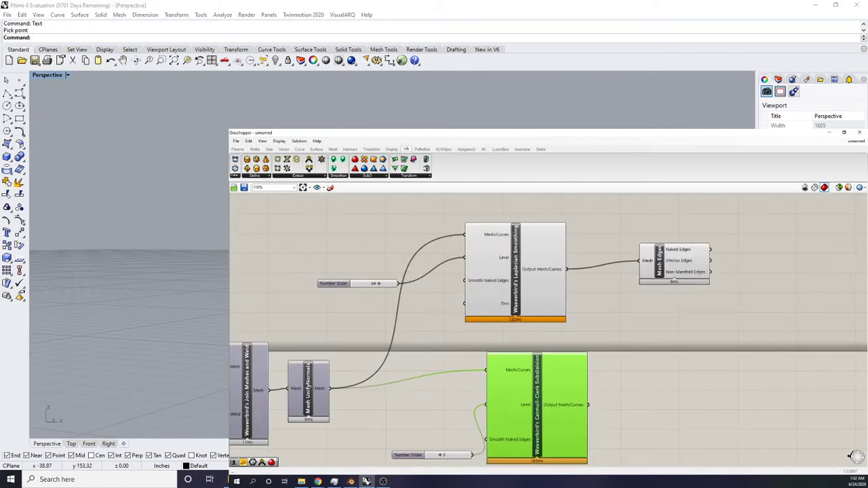
pyautogui.moveTo(163, 271); pyautogui.dragTo(162, 288, button='right')
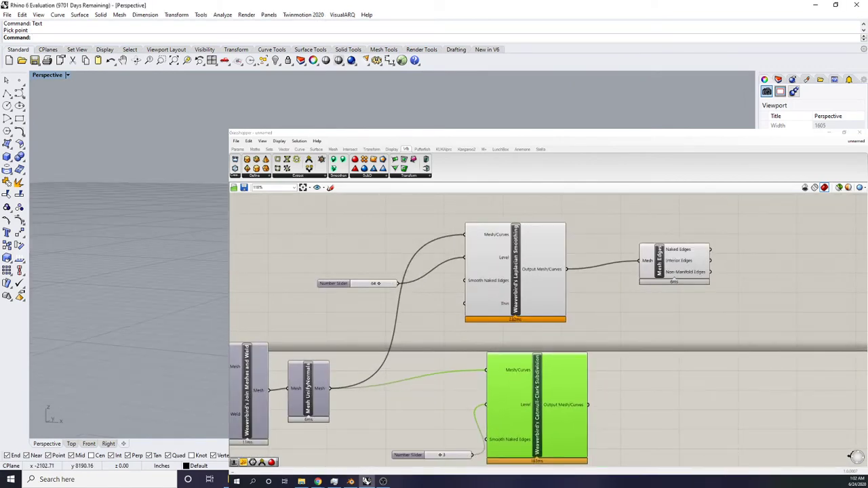
pyautogui.moveTo(161, 288); pyautogui.dragTo(160, 251, button='right')
# Step: Turn off the preview of the Catmull-Clark Subdivision component
pyautogui.middleClick(520, 371)
pyautogui.click(541, 352)
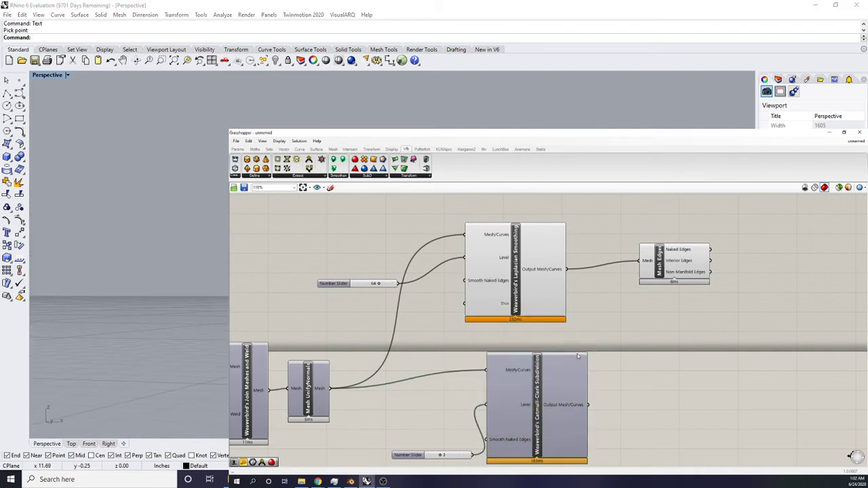
pyautogui.scroll(-3, 471, 361)
pyautogui.moveTo(470, 361); pyautogui.dragTo(583, 312, button='right')
pyautogui.moveTo(437, 330); pyautogui.dragTo(483, 324, button='right')
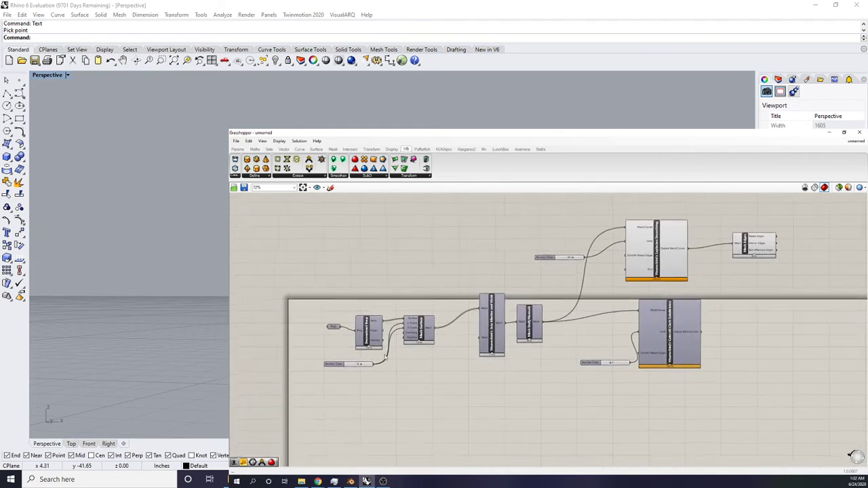
# Step: Set the slider driving the U and V counts of Mesh Surface to 6
pyautogui.scroll(8, 370, 355)
pyautogui.moveTo(357, 349); pyautogui.dragTo(341, 349)
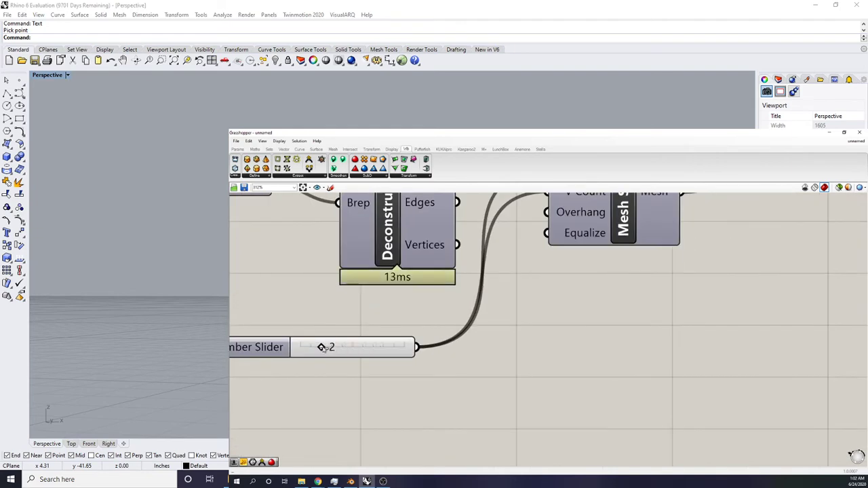
pyautogui.moveTo(346, 348); pyautogui.dragTo(366, 347)
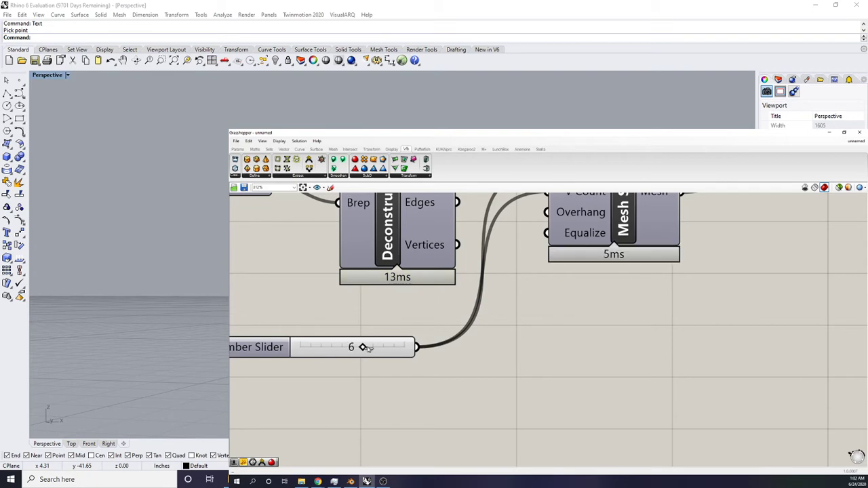
# Step: Move the Mesh Edges component upward to free canvas space after Laplacian Smoothing
pyautogui.moveTo(169, 261); pyautogui.dragTo(559, 311, button='right')
pyautogui.scroll(-4, 559, 309)
pyautogui.moveTo(648, 309); pyautogui.dragTo(400, 366, button='right')
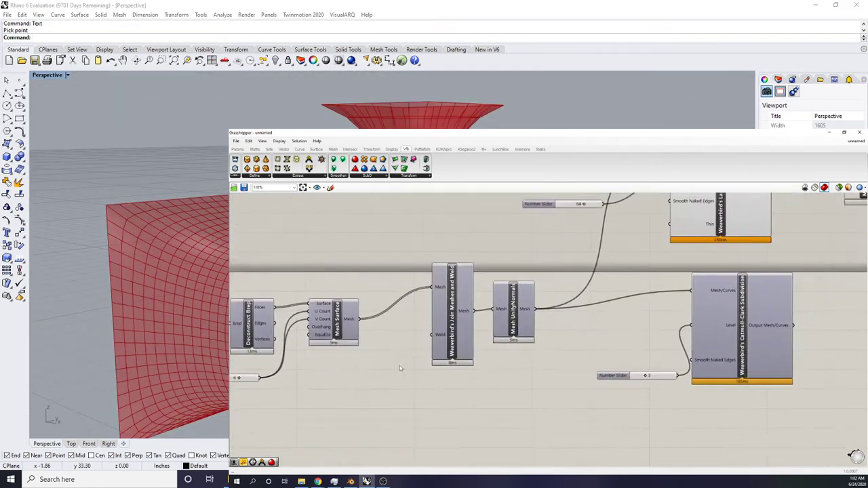
pyautogui.moveTo(655, 265); pyautogui.dragTo(438, 346, button='right')
pyautogui.scroll(2, 606, 242)
pyautogui.click(488, 285)
pyautogui.scroll(-3, 597, 302)
pyautogui.moveTo(597, 302); pyautogui.dragTo(410, 362, button='right')
pyautogui.scroll(2, 410, 361)
pyautogui.moveTo(496, 326); pyautogui.dragTo(512, 248)
pyautogui.click(505, 308)
# Step: Add a second Catmull-Clark Subdivision component and feed its Mesh/Curves input from the Laplacian Smoothing output
pyautogui.click(380, 176)
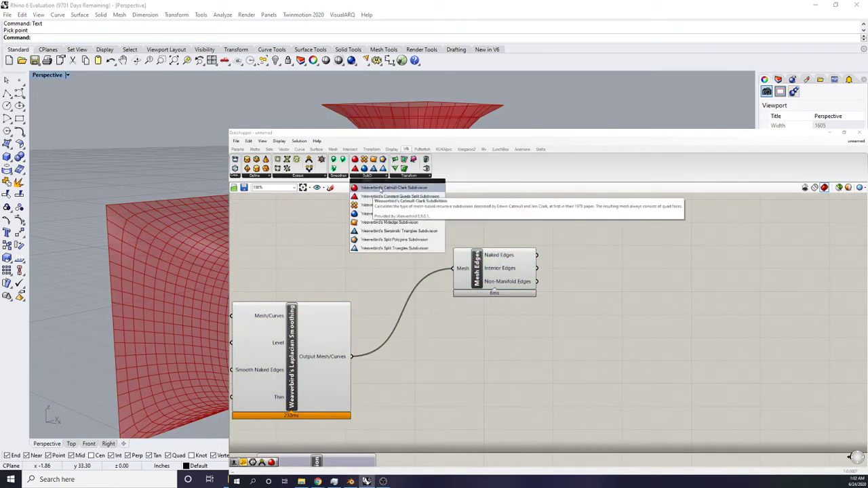
pyautogui.click(375, 188)
pyautogui.click(521, 346)
pyautogui.moveTo(481, 329); pyautogui.dragTo(454, 291, button='right')
pyautogui.moveTo(454, 290); pyautogui.dragTo(465, 324)
pyautogui.moveTo(405, 302); pyautogui.dragTo(325, 319)
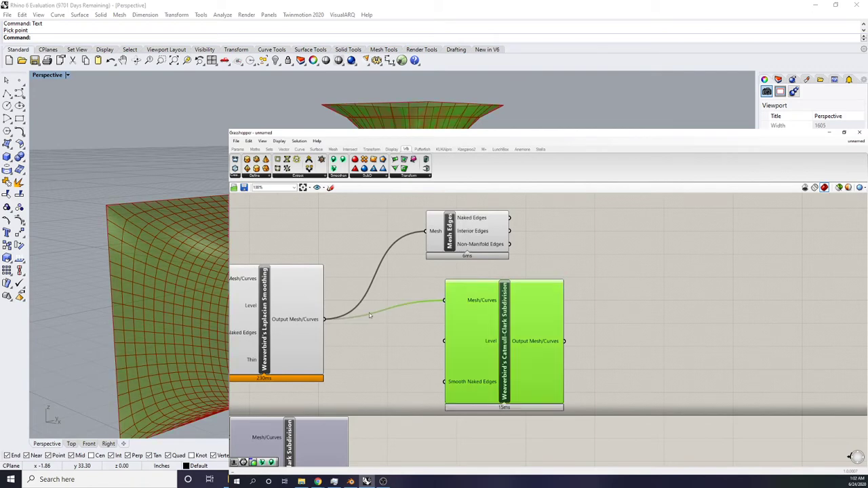
# Step: Add a number slider of 2 for the new Catmull-Clark Subdivision's Level input and shift the component farther from Laplacian Smoothing
pyautogui.moveTo(453, 261); pyautogui.dragTo(406, 272, button='right')
pyautogui.click(548, 262)
pyautogui.moveTo(438, 327); pyautogui.dragTo(473, 302, button='right')
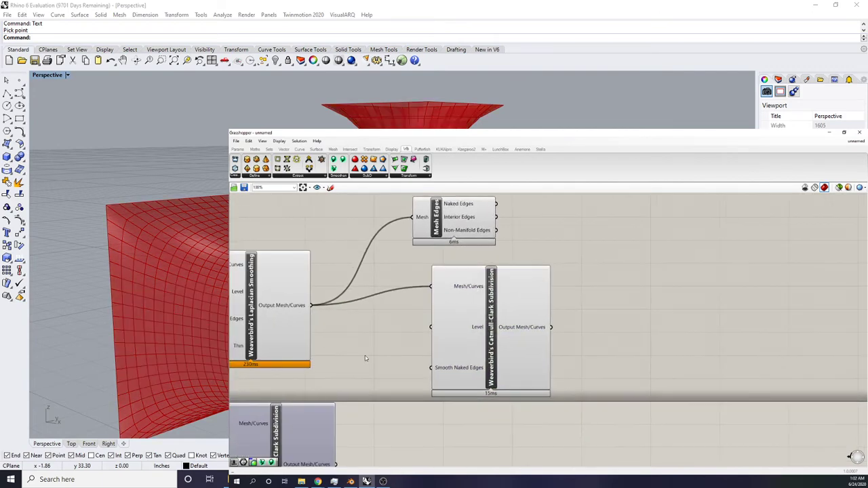
pyautogui.doubleClick(365, 348)
pyautogui.write('2')
pyautogui.press('Return')
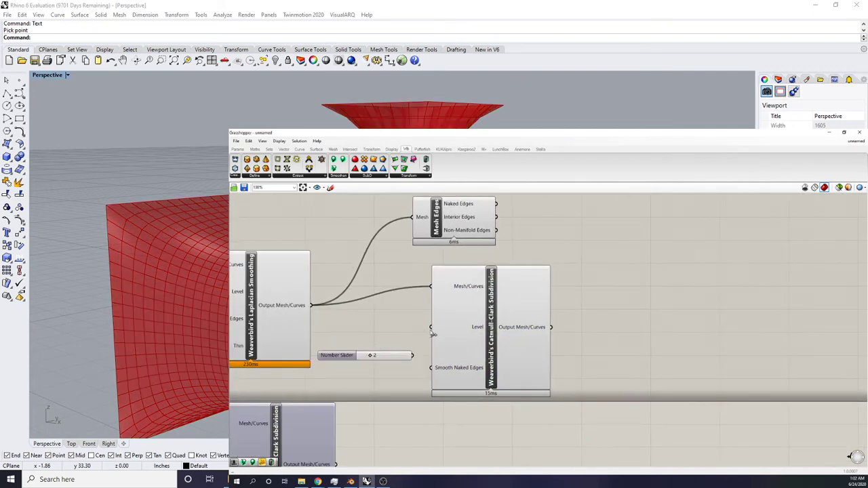
pyautogui.moveTo(452, 341); pyautogui.dragTo(531, 336)
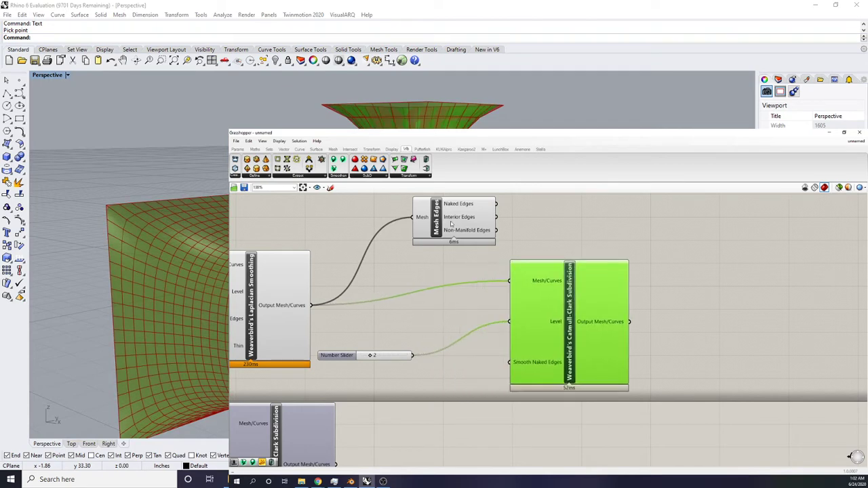
# Step: Move Mesh Edges past the new Catmull-Clark Subdivision and connect that component's output to its Mesh input
pyautogui.moveTo(451, 224); pyautogui.dragTo(745, 229)
pyautogui.moveTo(715, 229); pyautogui.dragTo(661, 255, button='right')
pyautogui.moveTo(581, 352); pyautogui.dragTo(579, 351)
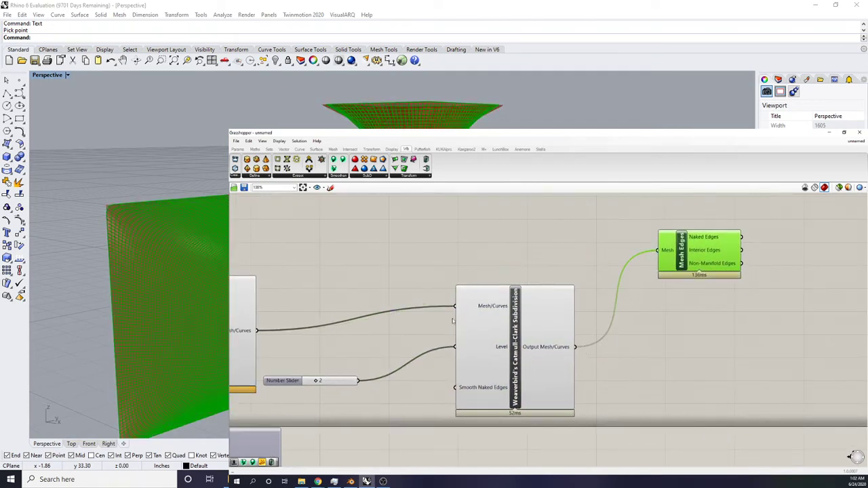
# Step: Turn off the preview of the Laplacian Smoothing component and view the subdivided mesh in the Rhino viewport
pyautogui.moveTo(295, 291); pyautogui.dragTo(375, 293, button='right')
pyautogui.click(302, 303)
pyautogui.middleClick(301, 303)
pyautogui.click(322, 282)
pyautogui.click(384, 267)
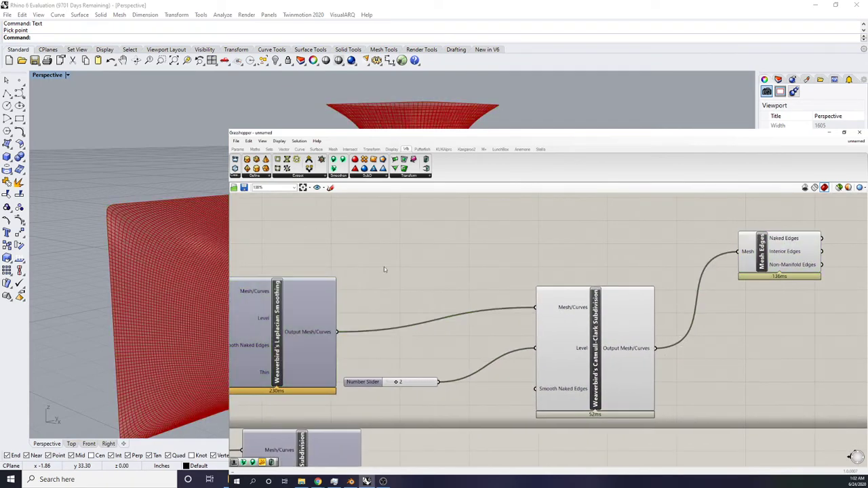
pyautogui.moveTo(153, 298); pyautogui.dragTo(163, 255, button='right')
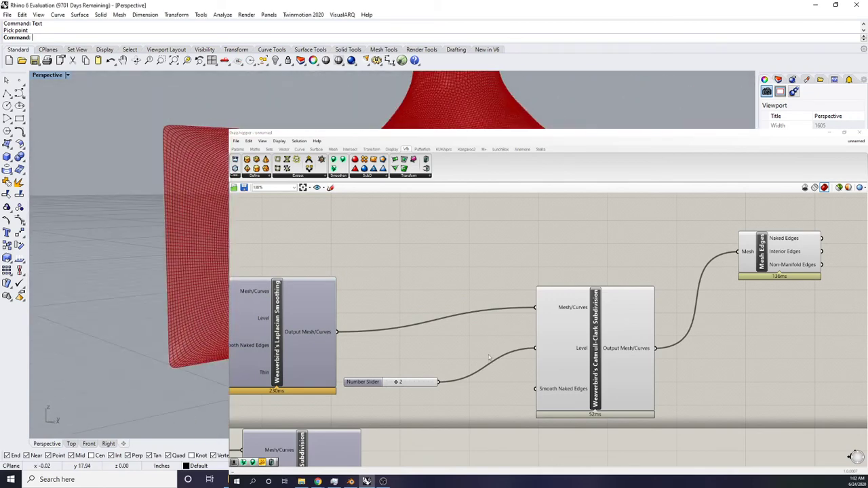
# Step: Try Level 3 on the new Catmull-Clark Subdivision, inspecting the mesh up close, and return its slider to 2
pyautogui.moveTo(488, 356); pyautogui.dragTo(394, 354, button='right')
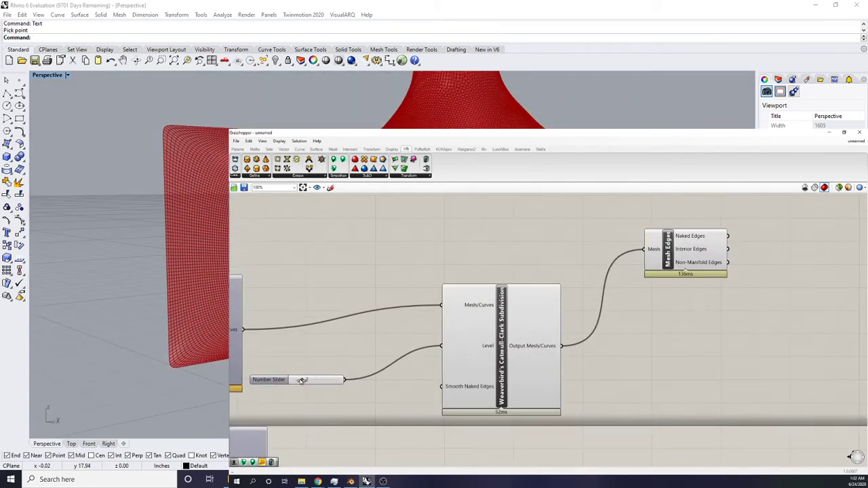
pyautogui.moveTo(301, 380)
pyautogui.mouseDown()
pyautogui.moveTo(316, 380)
pyautogui.moveTo(305, 380)
pyautogui.mouseUp()
pyautogui.moveTo(190, 271); pyautogui.dragTo(163, 271, button='right')
pyautogui.scroll(10, 163, 271)
pyautogui.scroll(-8, 129, 257)
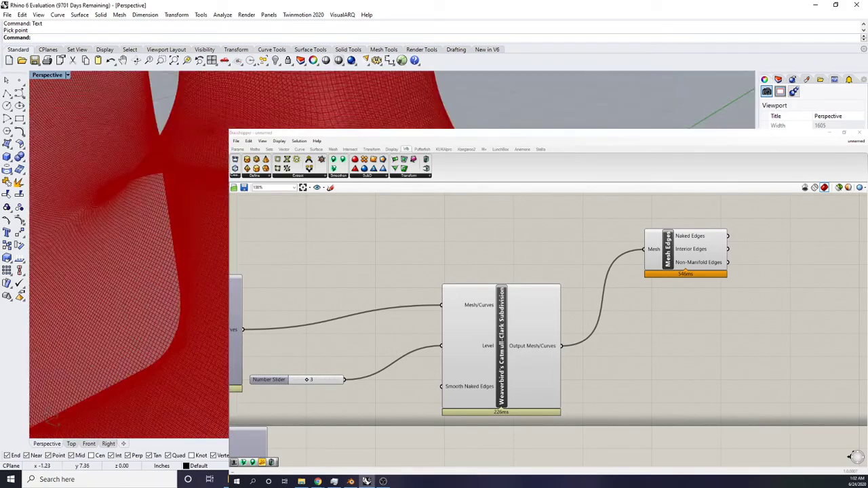
pyautogui.doubleClick(318, 380)
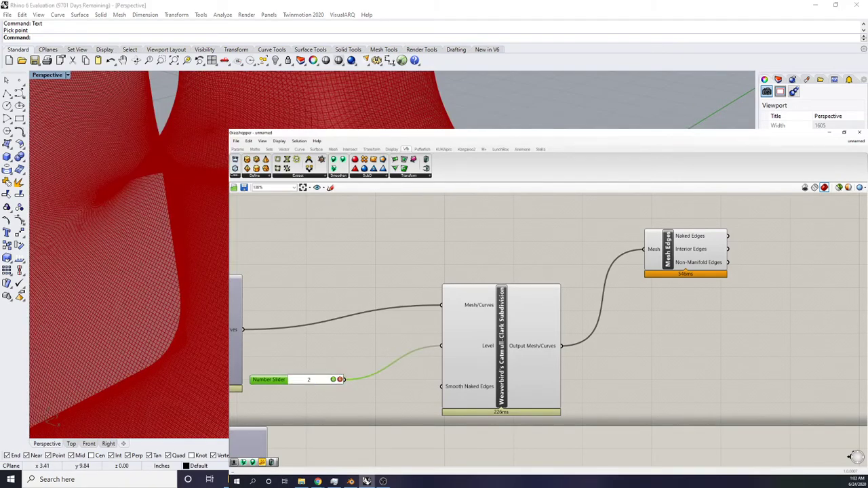
pyautogui.press('Return')
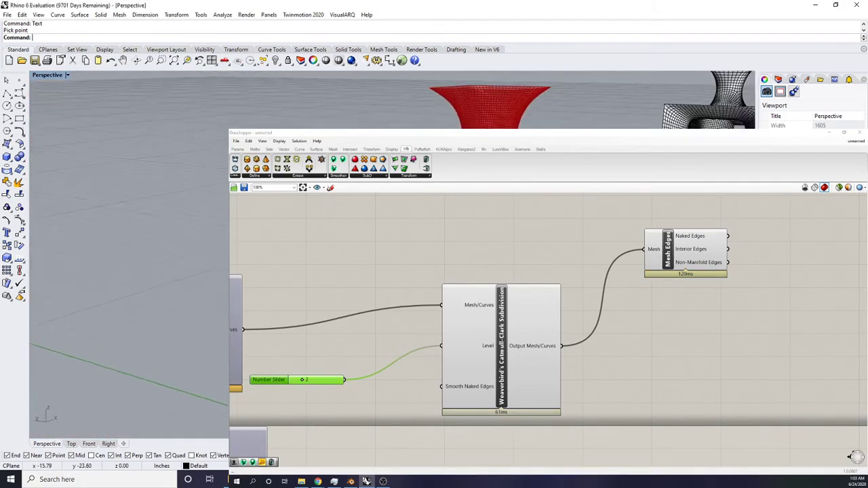
# Step: Bake the new Catmull-Clark Subdivision mesh and move the baked copy beside the earlier baked mesh
pyautogui.moveTo(156, 224); pyautogui.dragTo(99, 275, button='right')
pyautogui.moveTo(474, 316); pyautogui.dragTo(430, 313, button='right')
pyautogui.moveTo(616, 279); pyautogui.dragTo(521, 292, button='right')
pyautogui.rightClick(362, 338)
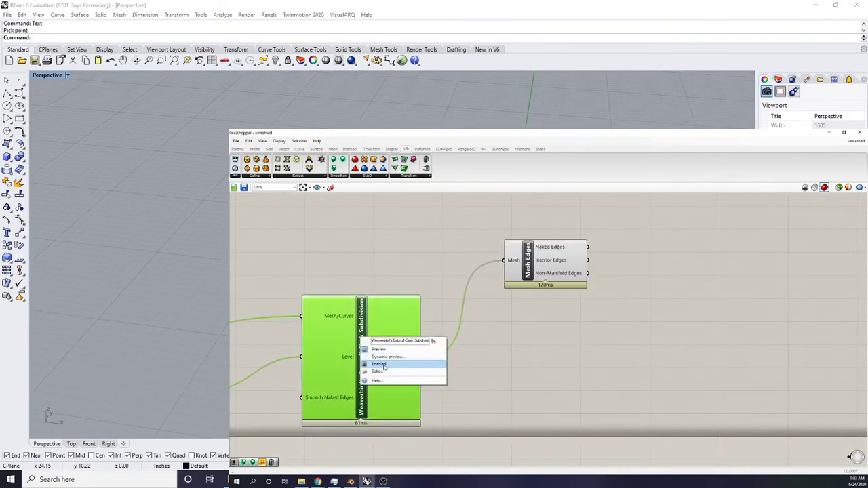
pyautogui.click(378, 372)
pyautogui.click(386, 433)
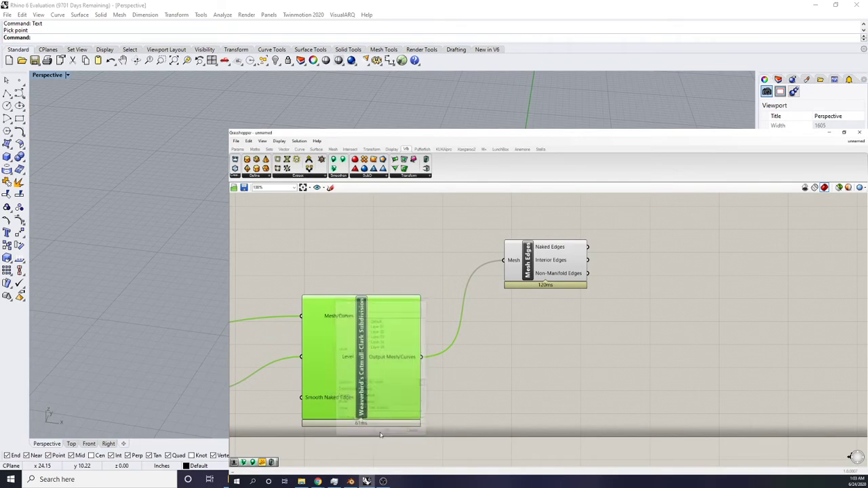
pyautogui.keyDown('shift'); pyautogui.moveTo(203, 217); pyautogui.dragTo(183, 217, button='right'); pyautogui.keyUp('shift')
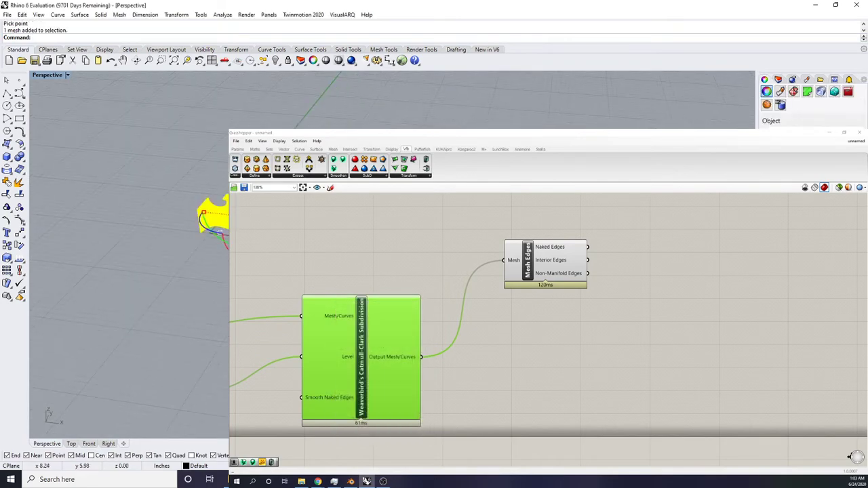
pyautogui.moveTo(203, 212); pyautogui.dragTo(434, 234)
pyautogui.keyDown('shift'); pyautogui.moveTo(204, 203); pyautogui.dragTo(75, 169, button='right'); pyautogui.keyUp('shift')
# Step: Switch the Perspective viewport to Rendered display and compare the smoothness of the baked meshes
pyautogui.scroll(4, 170, 169)
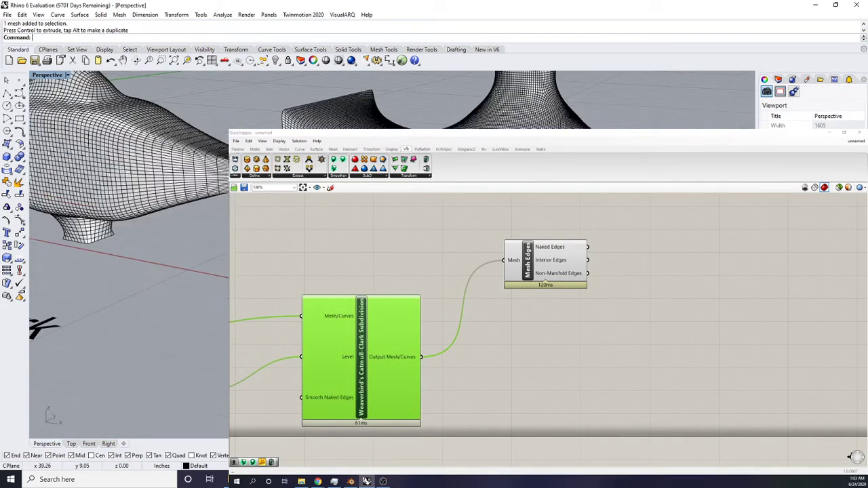
pyautogui.moveTo(170, 190); pyautogui.dragTo(152, 163, button='right')
pyautogui.click(67, 75)
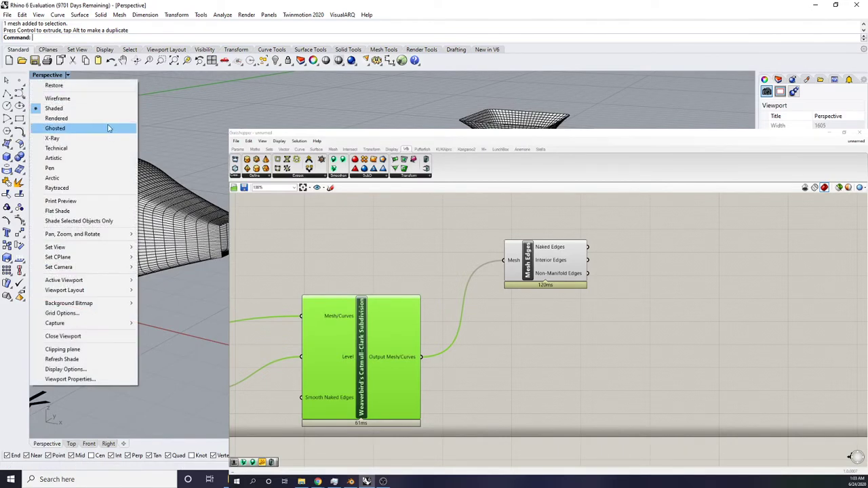
pyautogui.click(98, 119)
pyautogui.scroll(10, 129, 244)
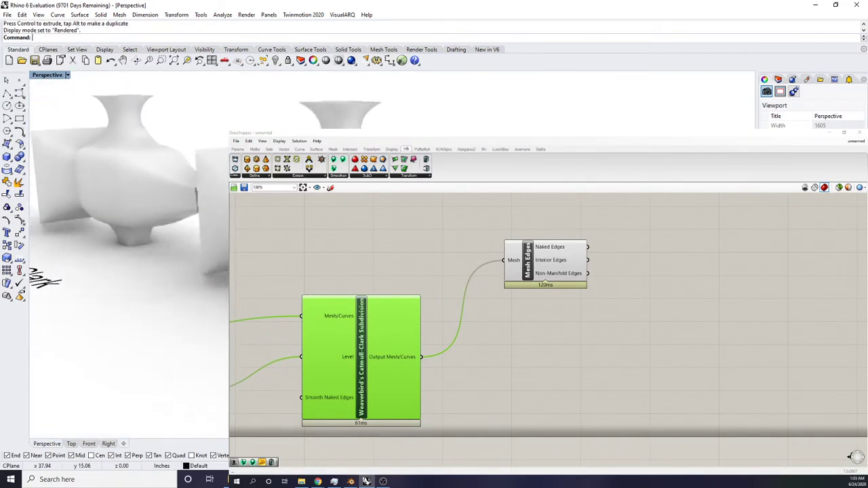
pyautogui.scroll(-5, 129, 231)
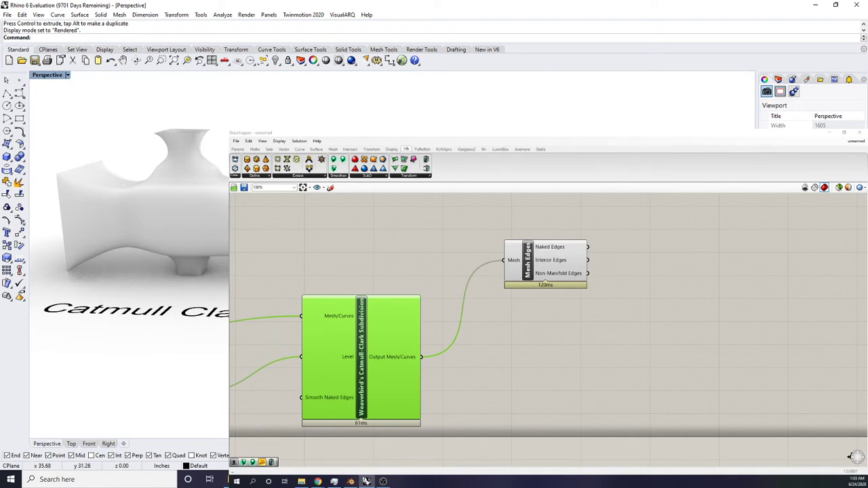
pyautogui.moveTo(102, 271); pyautogui.dragTo(159, 258, button='right')
pyautogui.scroll(4, 129, 257)
pyautogui.scroll(-4, 129, 257)
pyautogui.scroll(-4, 128, 251)
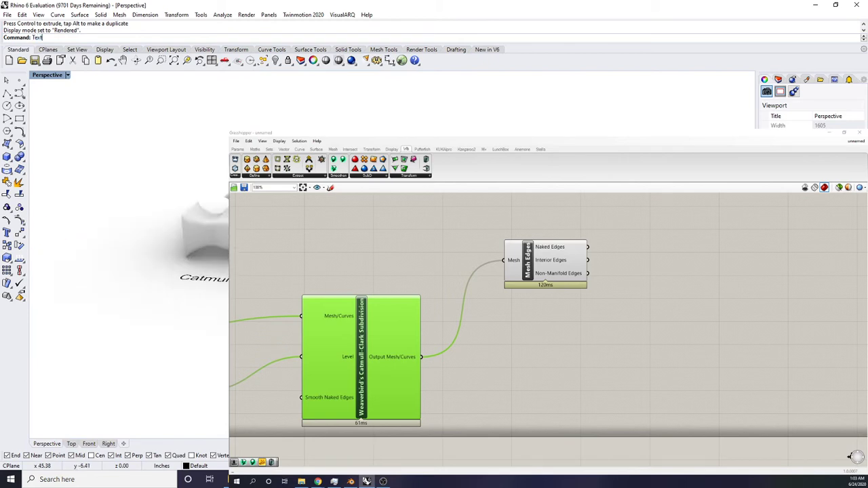
# Step: Abandon the Text command and delete the mesh just baked from the new Catmull-Clark Subdivision
pyautogui.write('Text')
pyautogui.press('Return')
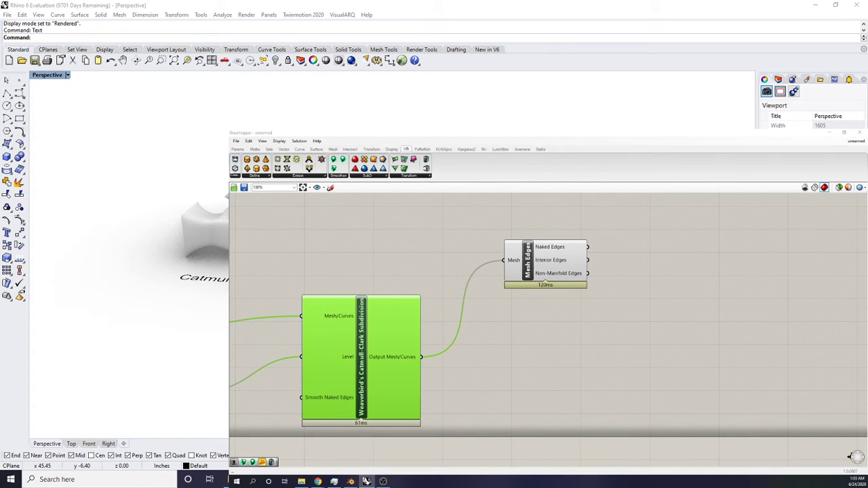
pyautogui.click(180, 279)
pyautogui.moveTo(180, 279); pyautogui.dragTo(183, 261, button='right')
pyautogui.click(184, 256)
pyautogui.press('Delete')
pyautogui.scroll(-3, 588, 271)
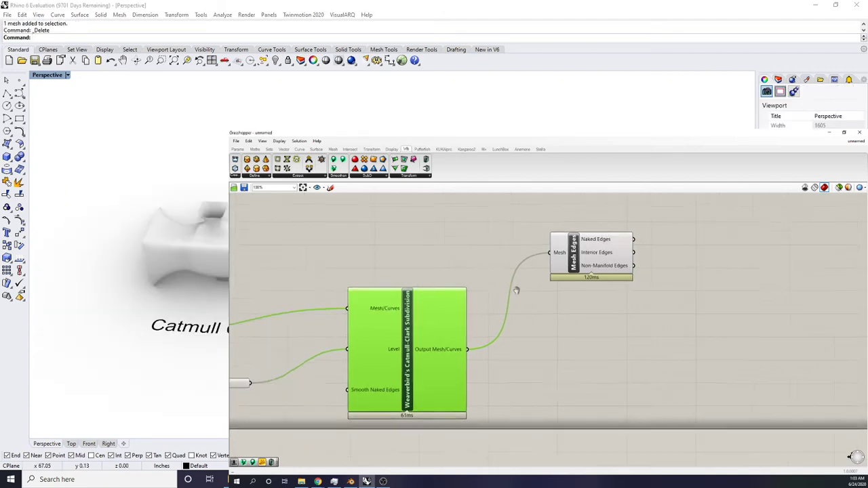
# Step: Return the Perspective viewport to Shaded display mode
pyautogui.click(67, 74)
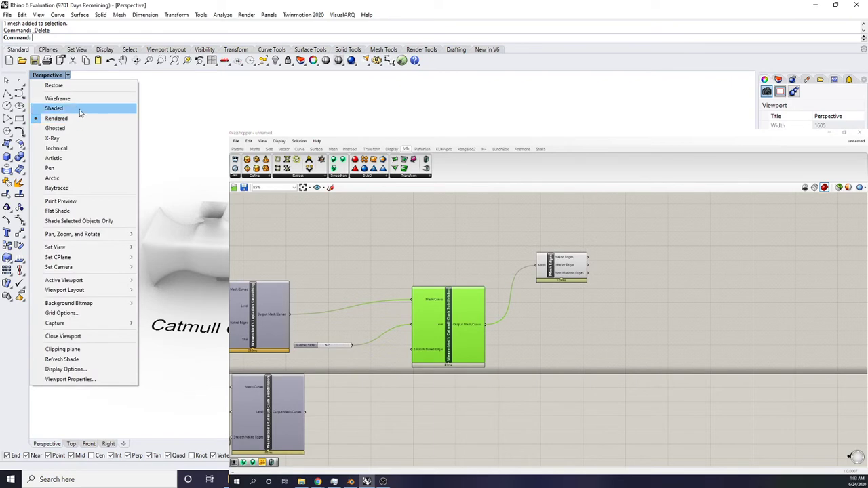
pyautogui.click(61, 109)
pyautogui.scroll(-3, 556, 315)
pyautogui.scroll(2, 498, 309)
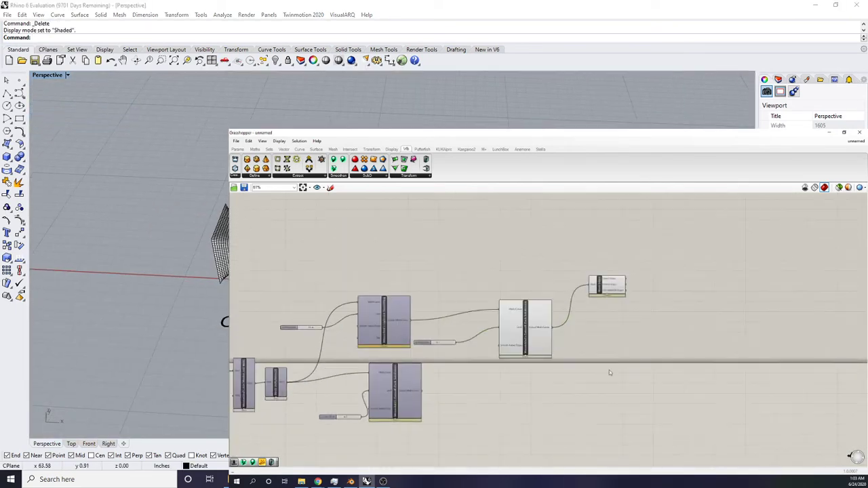
# Step: Bake the Laplacian Smoothing mesh and move the baked copy beside the baked Catmull-Clark mesh
pyautogui.click(384, 324)
pyautogui.rightClick(384, 324)
pyautogui.click(394, 343)
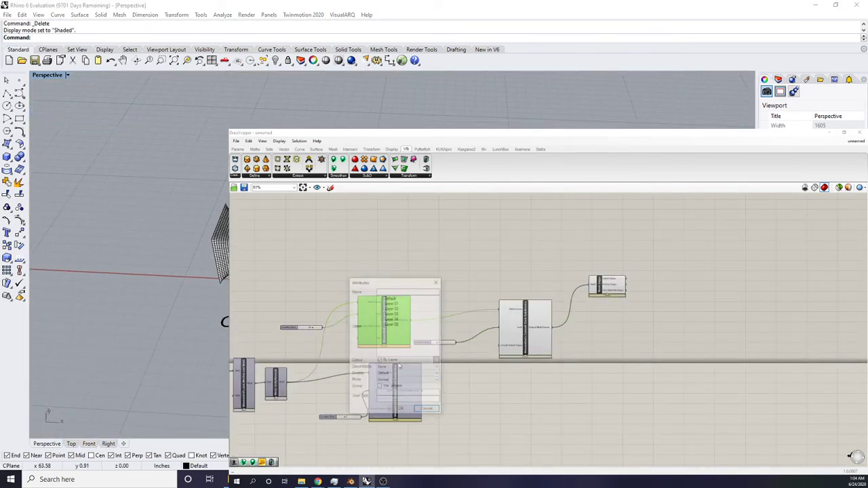
pyautogui.click(400, 410)
pyautogui.keyDown('shift'); pyautogui.moveTo(59, 277); pyautogui.dragTo(114, 203, button='right'); pyautogui.keyUp('shift')
pyautogui.click(107, 198)
pyautogui.moveTo(85, 192); pyautogui.dragTo(409, 213)
# Step: Examine the baked Laplacian and Catmull-Clark meshes from several angles and compare their edges
pyautogui.moveTo(408, 213); pyautogui.dragTo(305, 187, button='right')
pyautogui.scroll(4, 203, 88)
pyautogui.moveTo(156, 224); pyautogui.dragTo(136, 210, button='right')
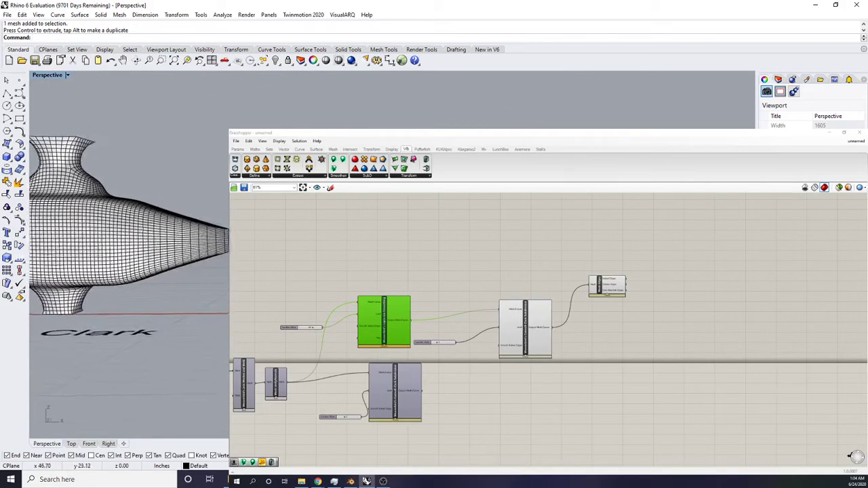
pyautogui.keyDown('shift'); pyautogui.moveTo(81, 210); pyautogui.dragTo(224, 215, button='right'); pyautogui.keyUp('shift')
pyautogui.scroll(3, 183, 238)
pyautogui.click(176, 258)
pyautogui.press('Escape')
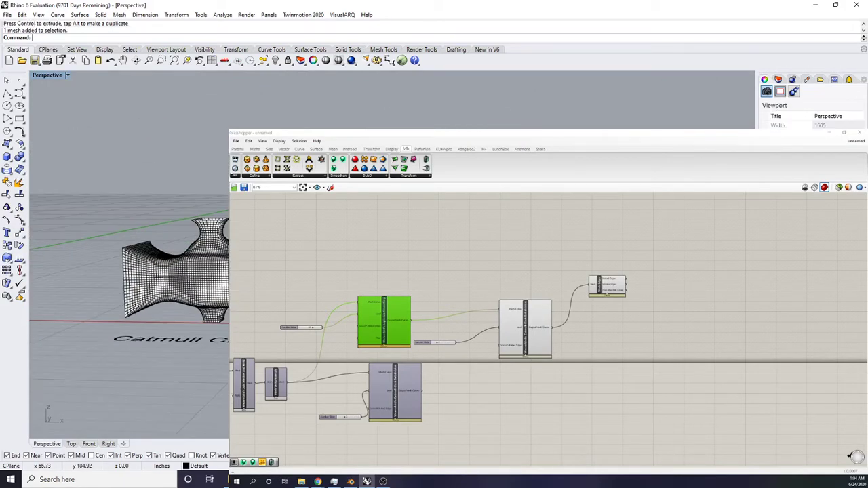
pyautogui.scroll(-4, 183, 250)
pyautogui.moveTo(183, 251); pyautogui.dragTo(246, 300, button='right')
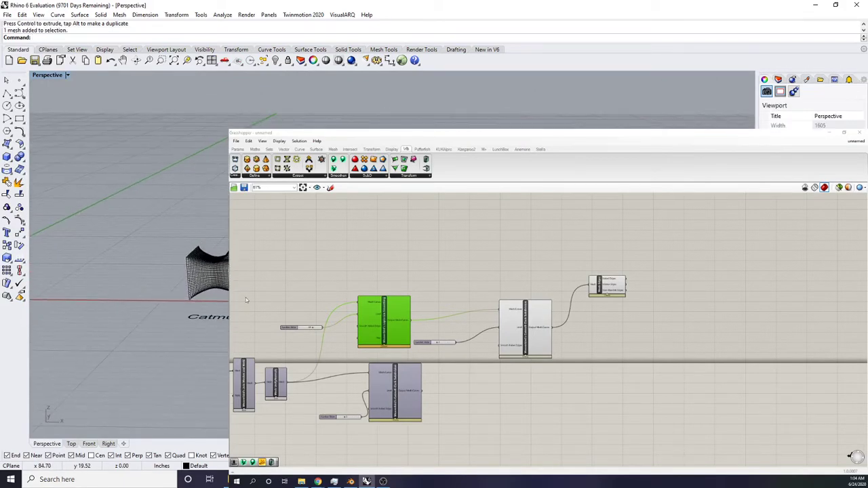
# Step: Place a Weaverbird Split Triangles Subdivision component above the new Catmull-Clark Subdivision
pyautogui.click(372, 175)
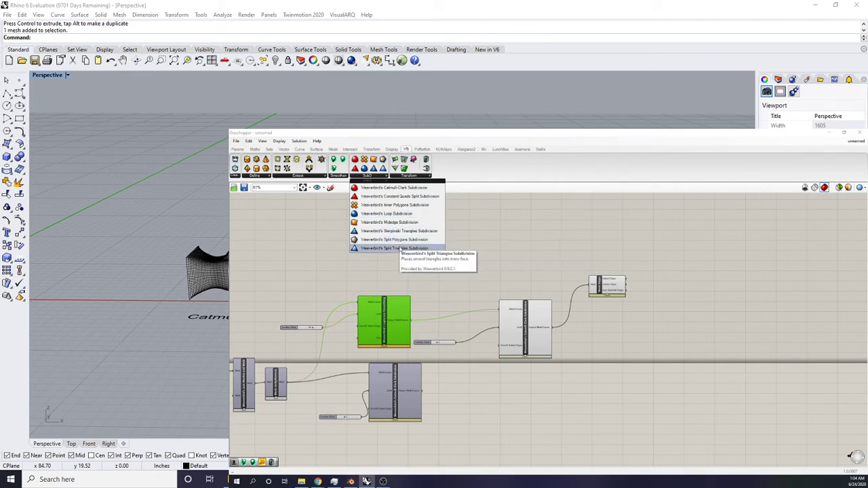
pyautogui.click(400, 249)
pyautogui.click(488, 244)
pyautogui.moveTo(488, 244); pyautogui.dragTo(467, 267, button='right')
pyautogui.scroll(2, 465, 267)
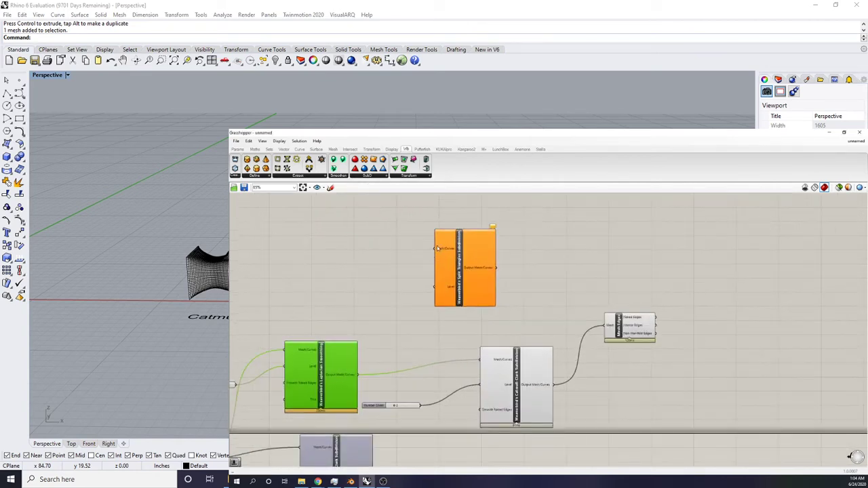
# Step: Connect the Laplacian Smoothing output to the Mesh/Curves input of Split Triangles Subdivision and view the mesh preview
pyautogui.click(531, 390)
pyautogui.click(372, 333)
pyautogui.moveTo(373, 333); pyautogui.dragTo(443, 291, button='right')
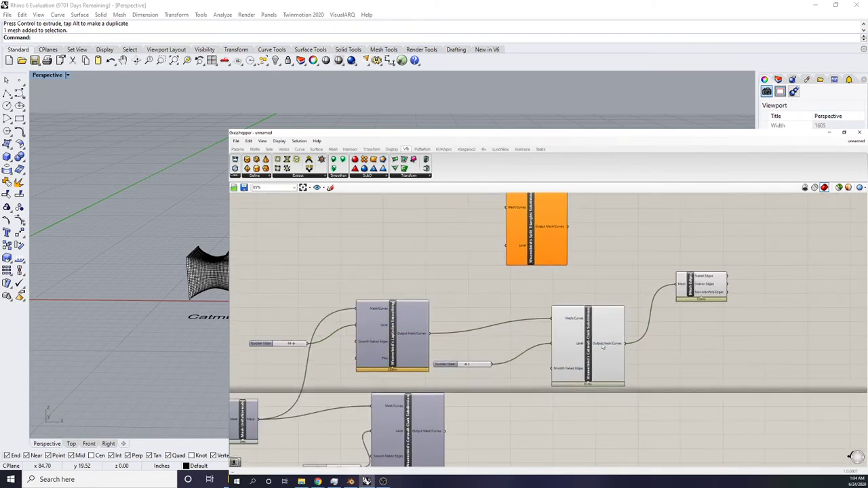
pyautogui.click(602, 344)
pyautogui.click(601, 250)
pyautogui.moveTo(600, 249); pyautogui.dragTo(583, 279, button='right')
pyautogui.moveTo(489, 237); pyautogui.dragTo(411, 363)
pyautogui.scroll(6, 76, 284)
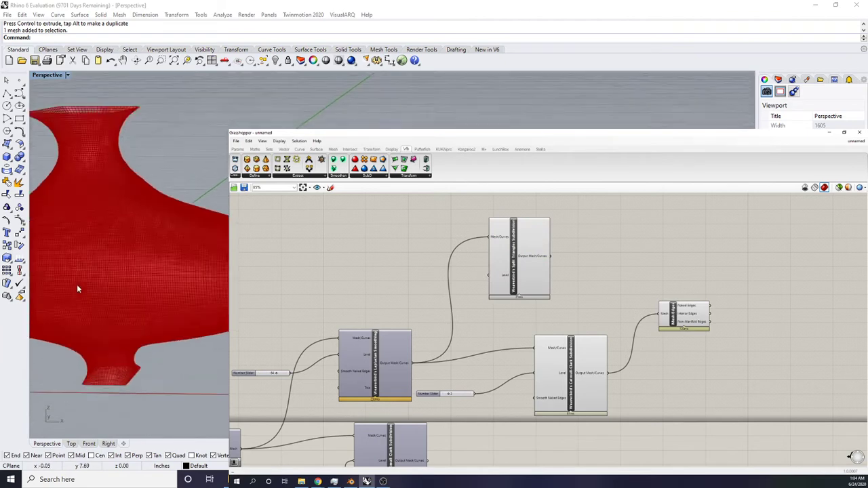
# Step: Connect the Split Triangles Subdivision output to the Mesh Edges input and move Mesh Edges beside that component
pyautogui.click(502, 275)
pyautogui.scroll(-6, 149, 271)
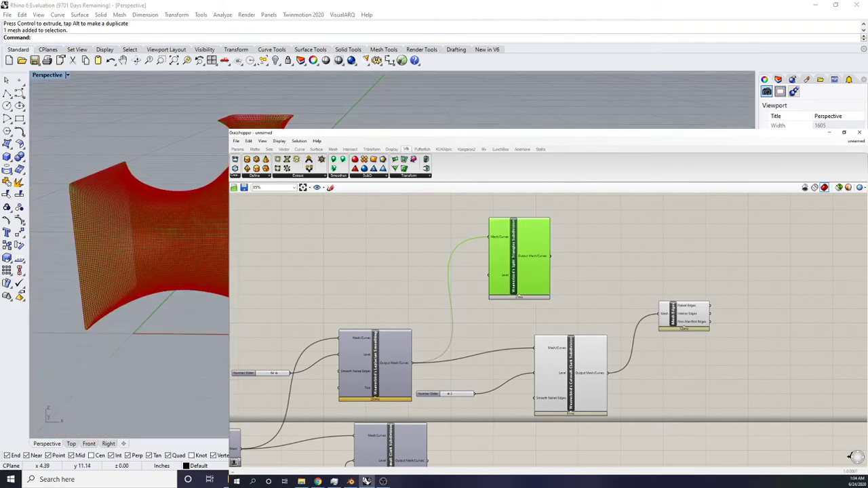
pyautogui.moveTo(149, 271); pyautogui.dragTo(125, 292, button='right')
pyautogui.moveTo(541, 242); pyautogui.dragTo(521, 249, button='right')
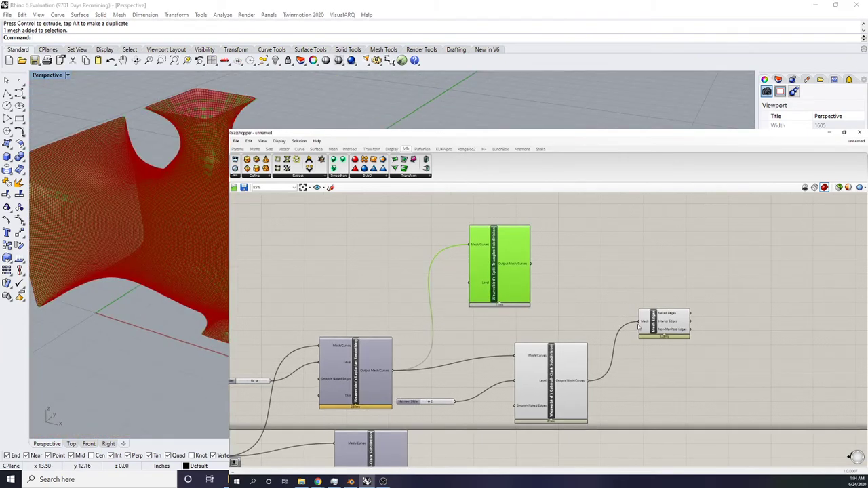
pyautogui.moveTo(637, 326); pyautogui.dragTo(530, 263)
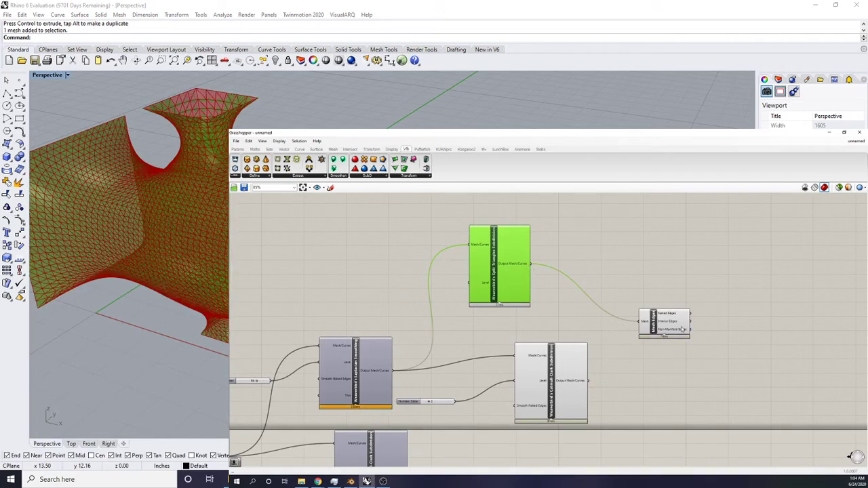
pyautogui.moveTo(681, 329); pyautogui.dragTo(596, 269)
pyautogui.moveTo(136, 271); pyautogui.dragTo(116, 244, button='right')
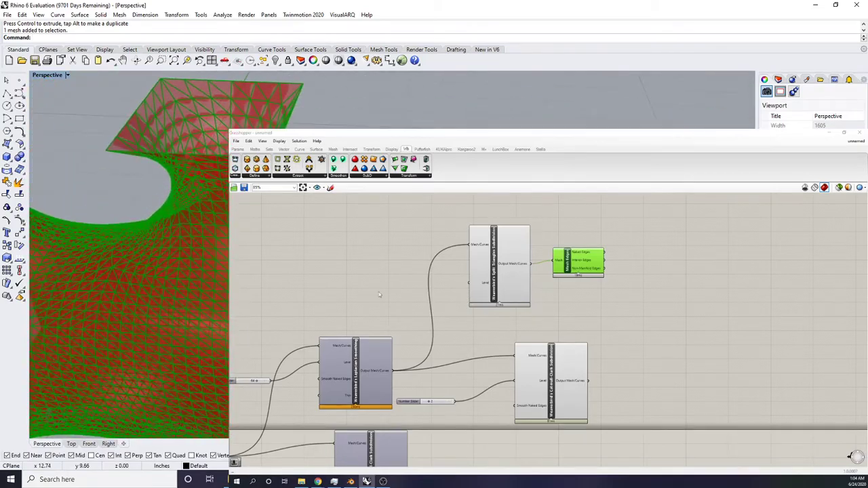
# Step: Add a number slider set to 2 and connect it to the Level input of Split Triangles Subdivision
pyautogui.scroll(1, 488, 288)
pyautogui.moveTo(478, 289)
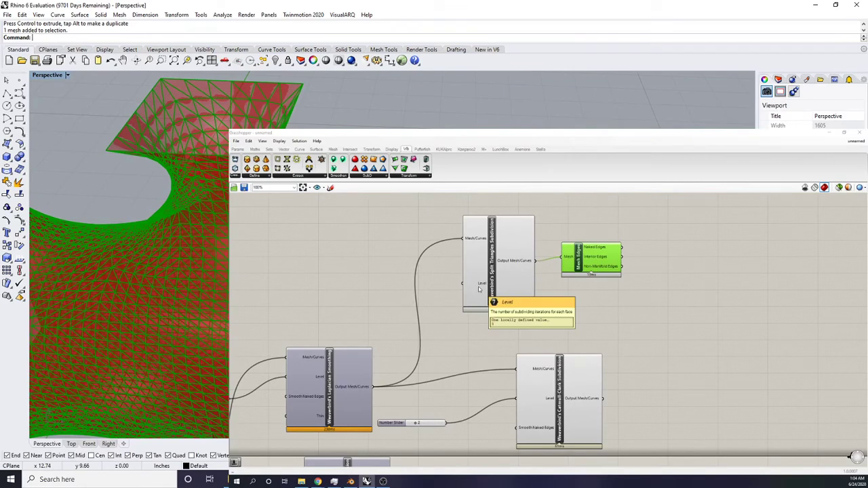
pyautogui.doubleClick(387, 282)
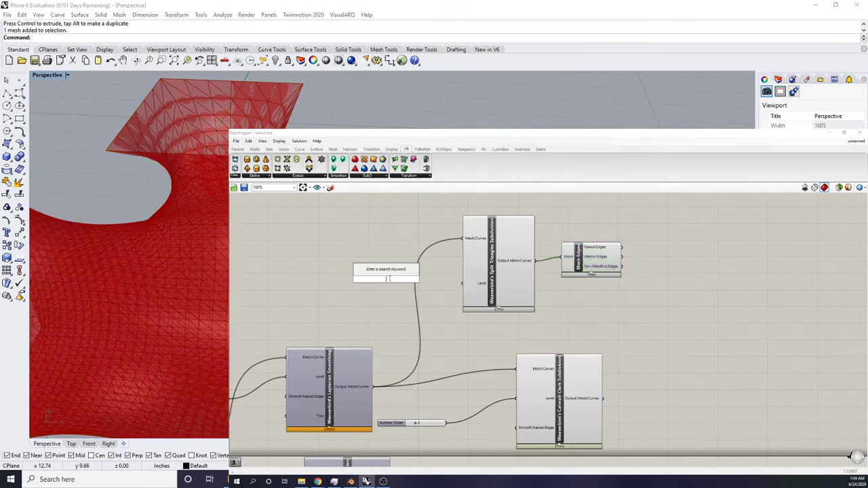
pyautogui.write('2')
pyautogui.press('Return')
pyautogui.scroll(3, 391, 280)
pyautogui.moveTo(417, 285); pyautogui.dragTo(485, 292)
pyautogui.moveTo(476, 289); pyautogui.dragTo(460, 303, button='right')
# Step: Bake the Split Triangles Subdivision mesh and move the baked copy beside the baked Laplacian mesh
pyautogui.click(494, 287)
pyautogui.moveTo(168, 298); pyautogui.dragTo(454, 286, button='right')
pyautogui.scroll(-1, 453, 286)
pyautogui.rightClick(467, 278)
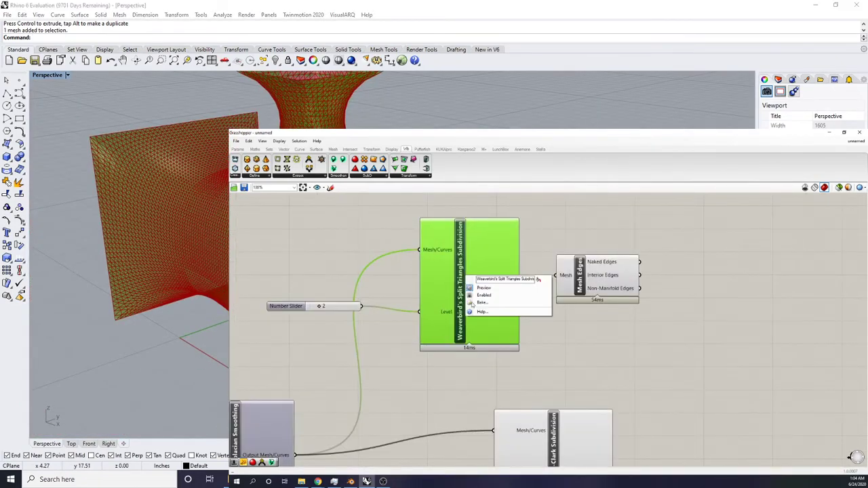
pyautogui.click(474, 305)
pyautogui.click(477, 368)
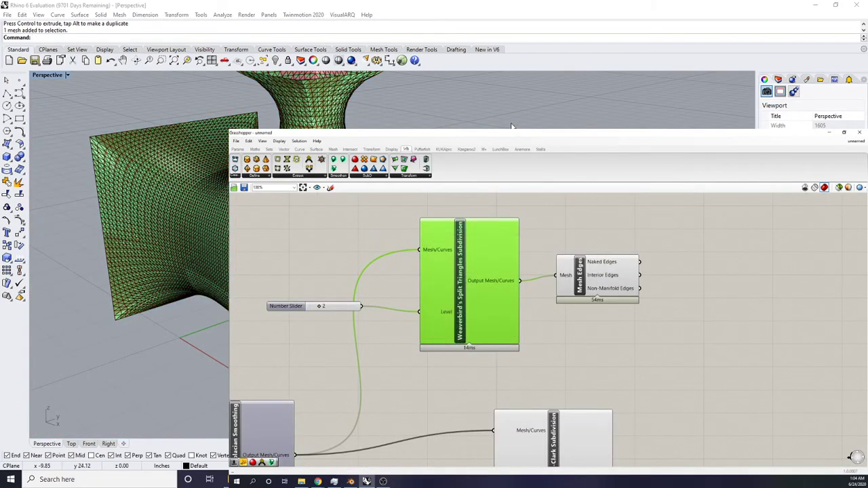
pyautogui.moveTo(156, 203); pyautogui.dragTo(135, 196, button='right')
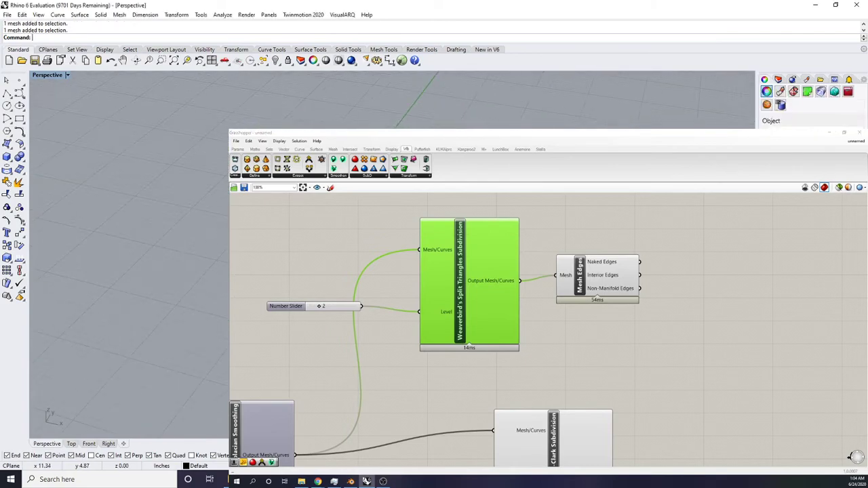
pyautogui.moveTo(136, 196); pyautogui.dragTo(183, 210)
pyautogui.click(169, 271)
pyautogui.moveTo(170, 271); pyautogui.dragTo(153, 261, button='right')
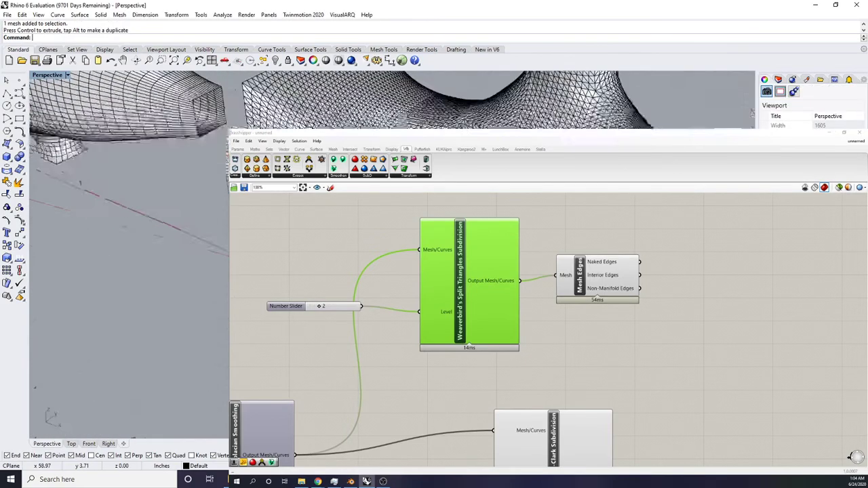
# Step: Examine the smoothness of the baked meshes in Rendered display mode and return the Perspective viewport to Shaded
pyautogui.keyDown('shift'); pyautogui.moveTo(183, 224); pyautogui.dragTo(136, 272, button='right'); pyautogui.keyUp('shift')
pyautogui.scroll(-5, 135, 257)
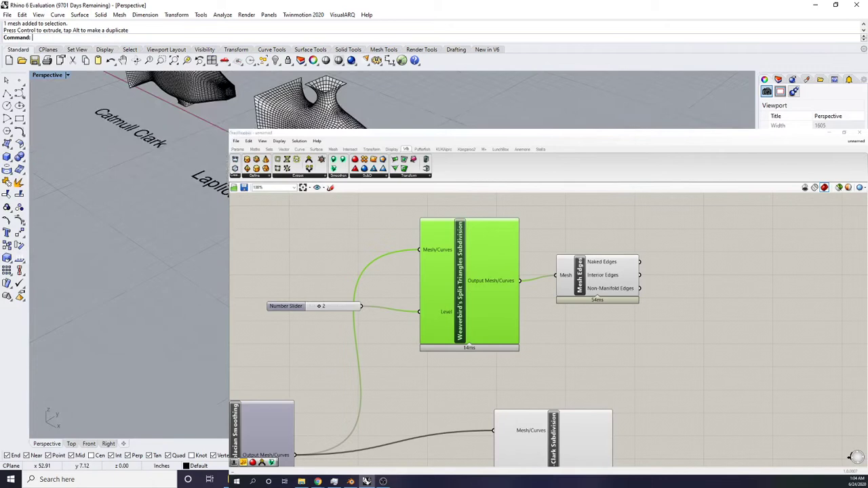
pyautogui.click(67, 75)
pyautogui.click(57, 117)
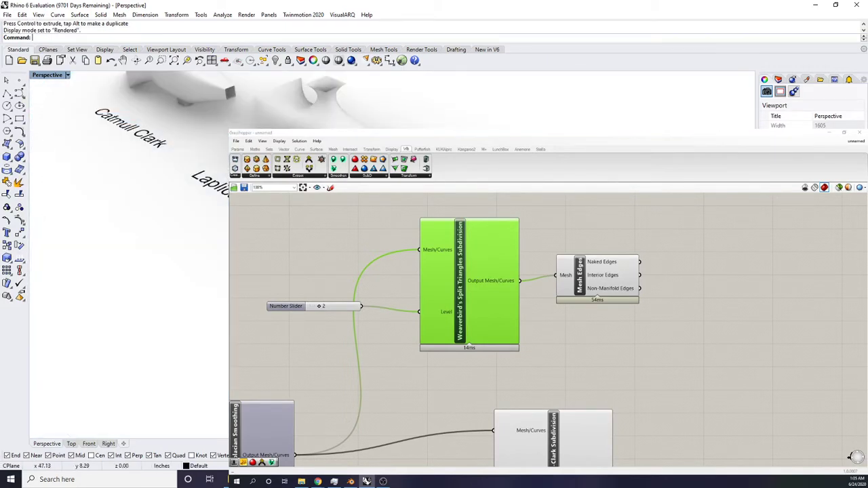
pyautogui.moveTo(122, 176); pyautogui.dragTo(146, 239, button='right')
pyautogui.scroll(-12, 337, 118)
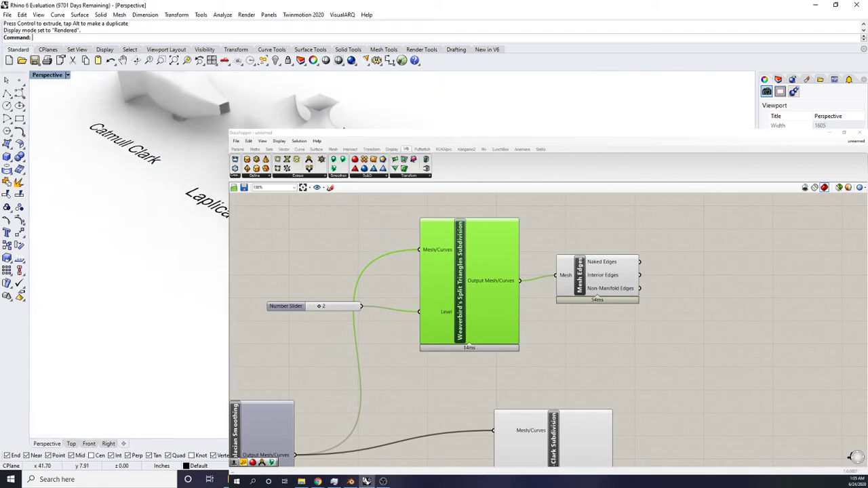
pyautogui.scroll(10, 340, 117)
pyautogui.scroll(6, 340, 117)
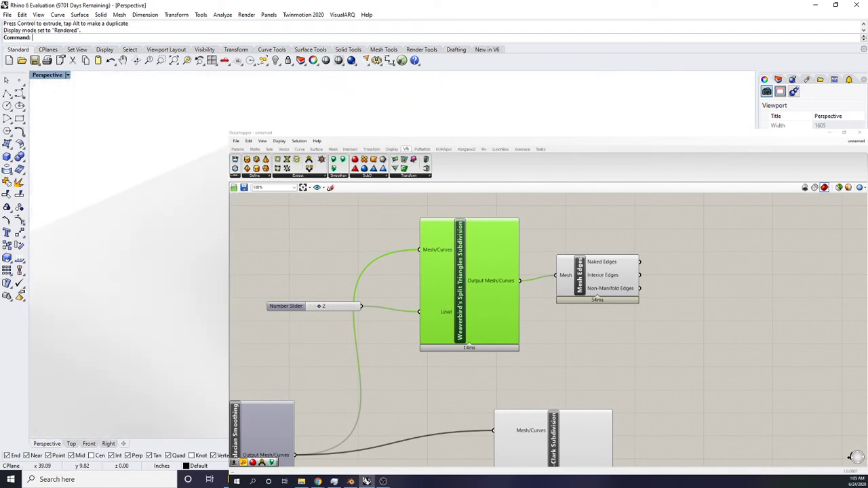
pyautogui.scroll(-10, 340, 117)
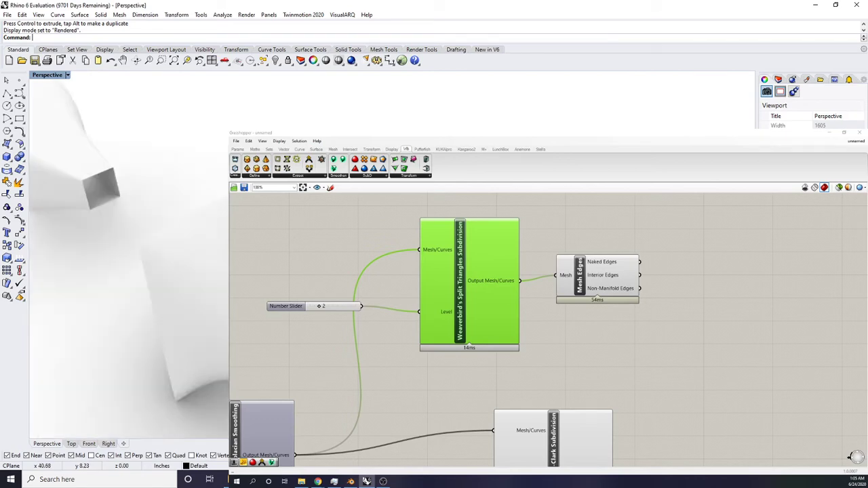
pyautogui.scroll(6, 332, 114)
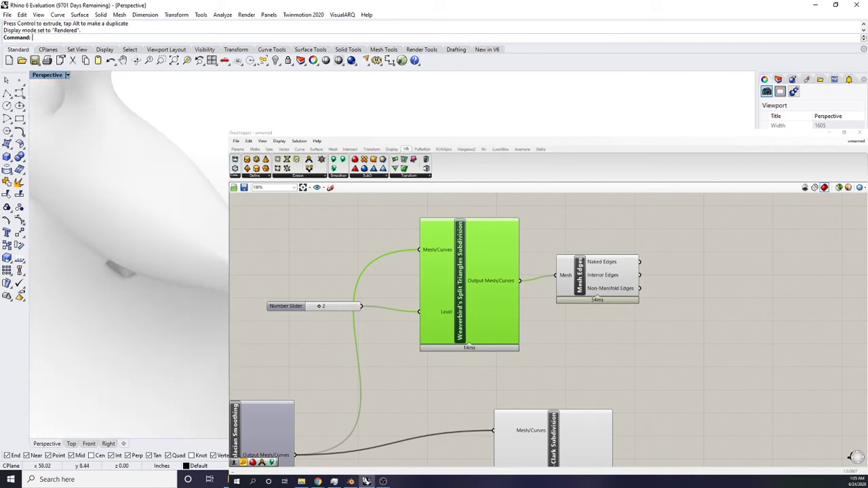
pyautogui.scroll(-8, 332, 114)
pyautogui.moveTo(332, 113); pyautogui.dragTo(247, 126, button='right')
pyautogui.scroll(4, 271, 115)
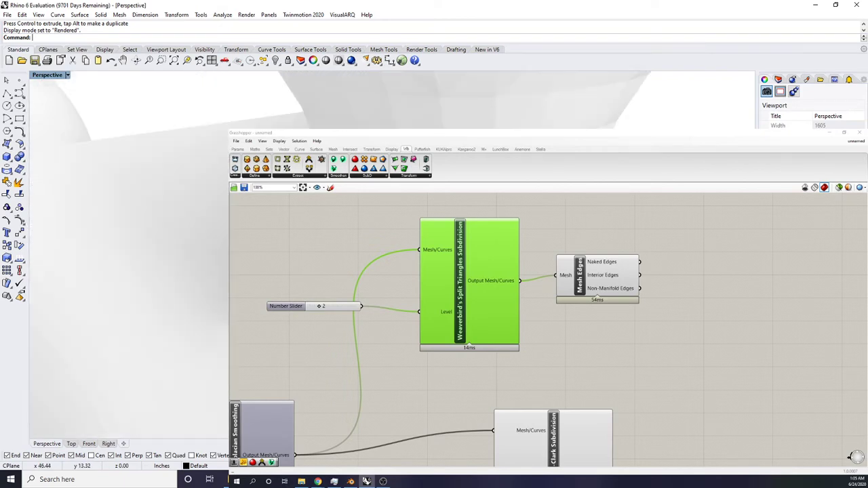
pyautogui.scroll(-10, 142, 129)
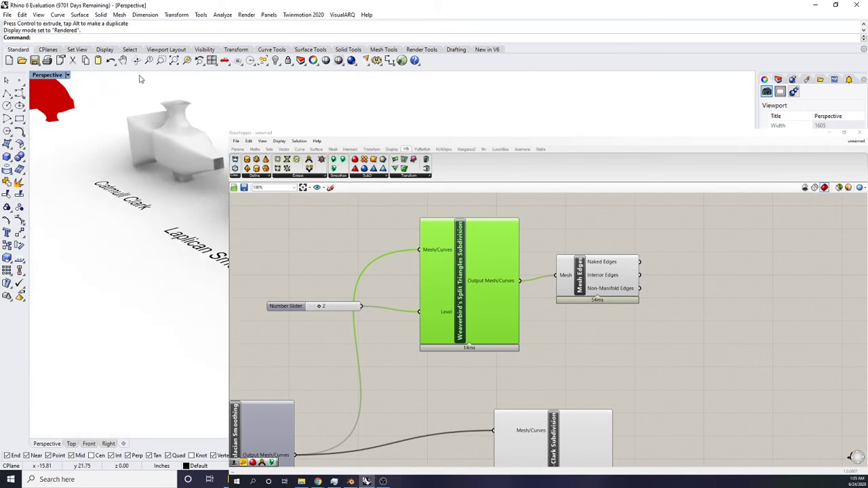
pyautogui.click(67, 76)
pyautogui.click(80, 109)
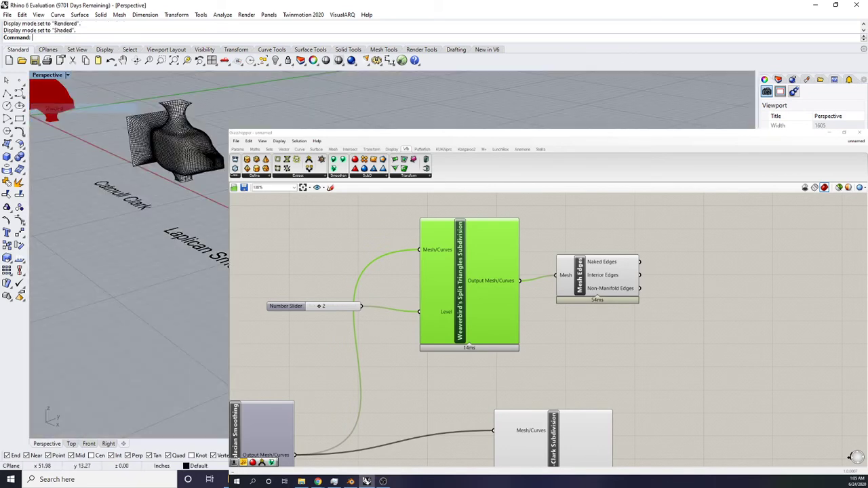
# Step: Compare the mesh edges and face layout of the baked Catmull-Clark, Laplacian and Split Triangles meshes at close range
pyautogui.moveTo(95, 149); pyautogui.dragTo(183, 169, button='right')
pyautogui.moveTo(81, 305); pyautogui.dragTo(169, 261, button='right')
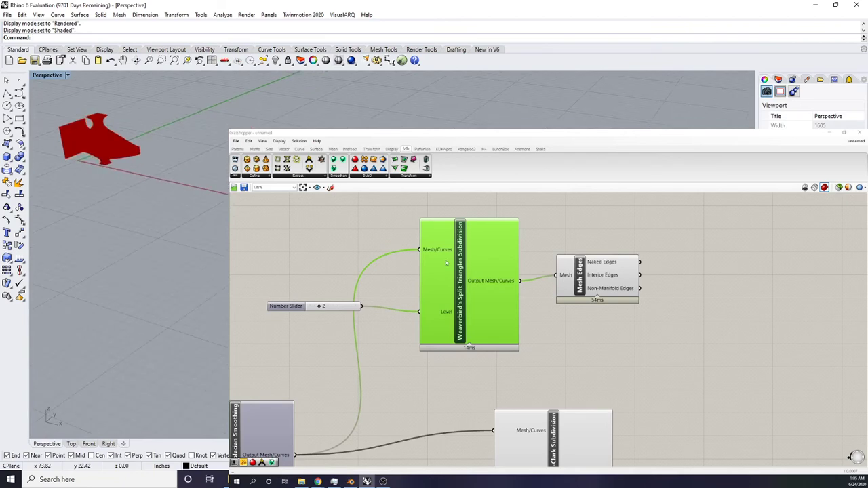
pyautogui.scroll(-4, 465, 276)
pyautogui.moveTo(468, 280); pyautogui.dragTo(456, 277, button='right')
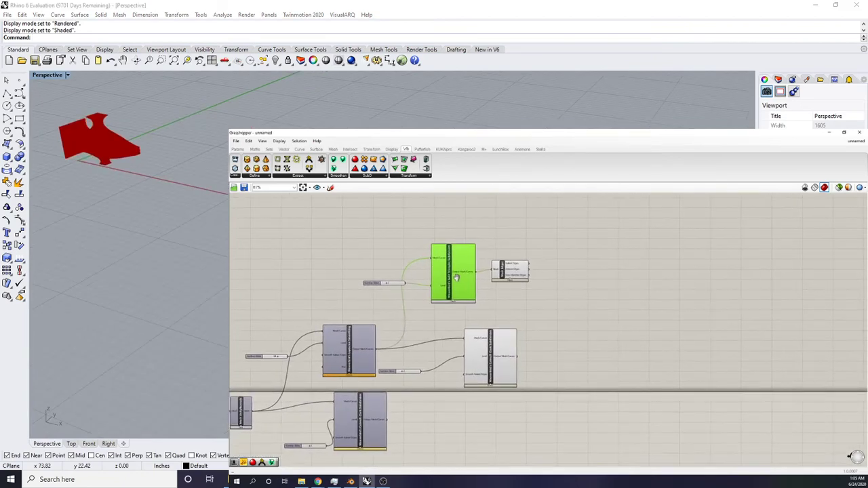
pyautogui.moveTo(219, 188); pyautogui.dragTo(226, 214, button='right')
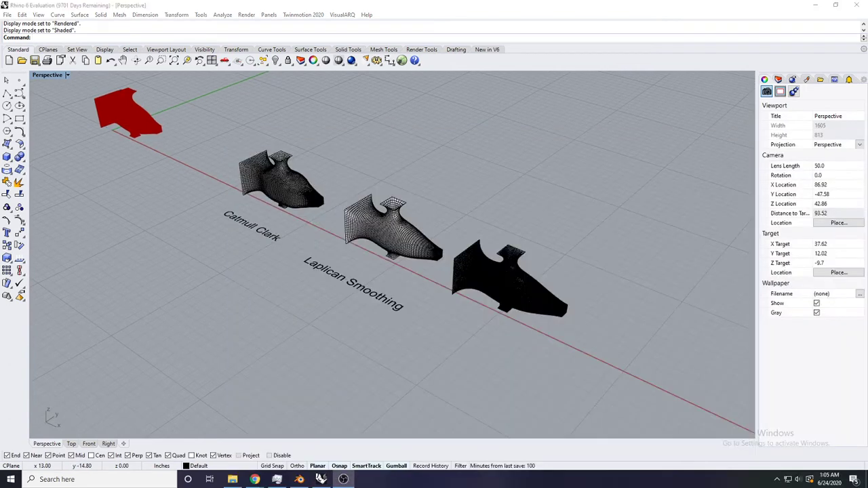
pyautogui.moveTo(307, 195); pyautogui.dragTo(204, 151, button='right')
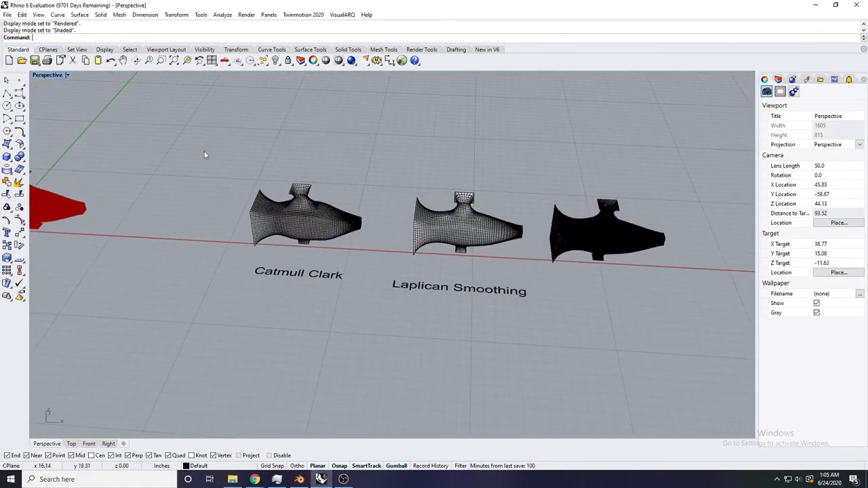
pyautogui.keyDown('shift'); pyautogui.moveTo(299, 229); pyautogui.dragTo(235, 229, button='right'); pyautogui.keyUp('shift')
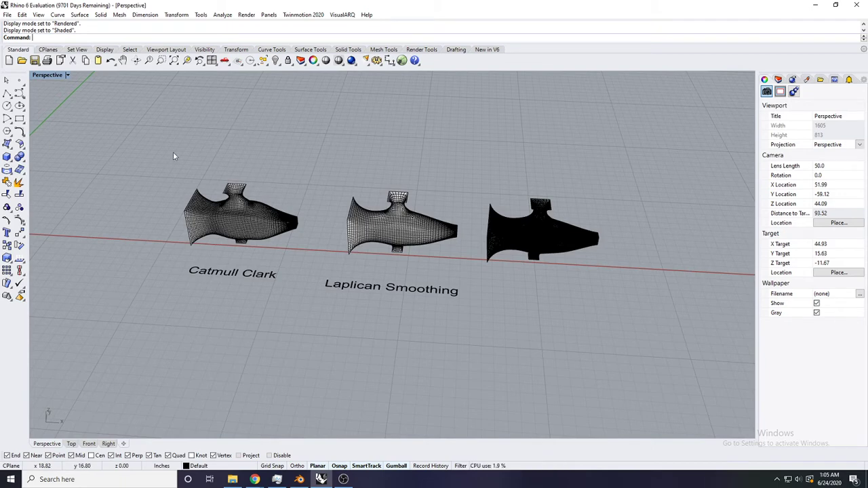
pyautogui.keyDown('shift'); pyautogui.moveTo(266, 235); pyautogui.dragTo(296, 201, button='right'); pyautogui.keyUp('shift')
pyautogui.scroll(10, 296, 201)
pyautogui.click(328, 200)
pyautogui.click(406, 182)
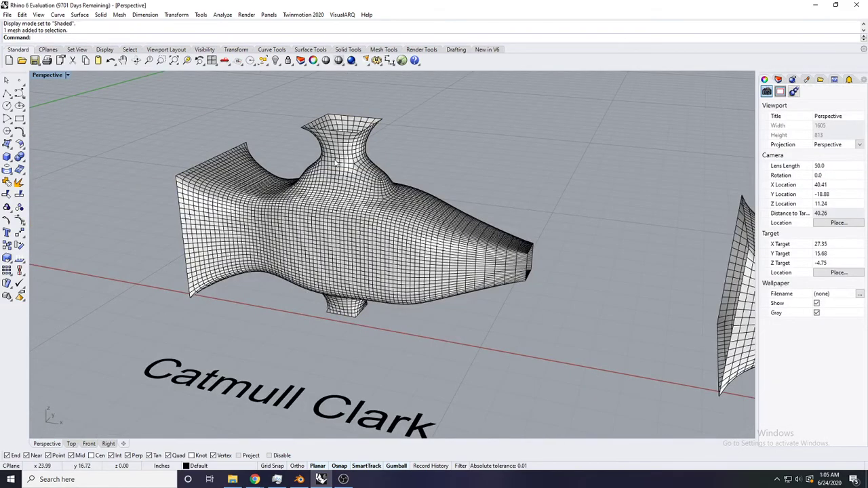
pyautogui.scroll(-6, 410, 226)
pyautogui.scroll(3, 416, 229)
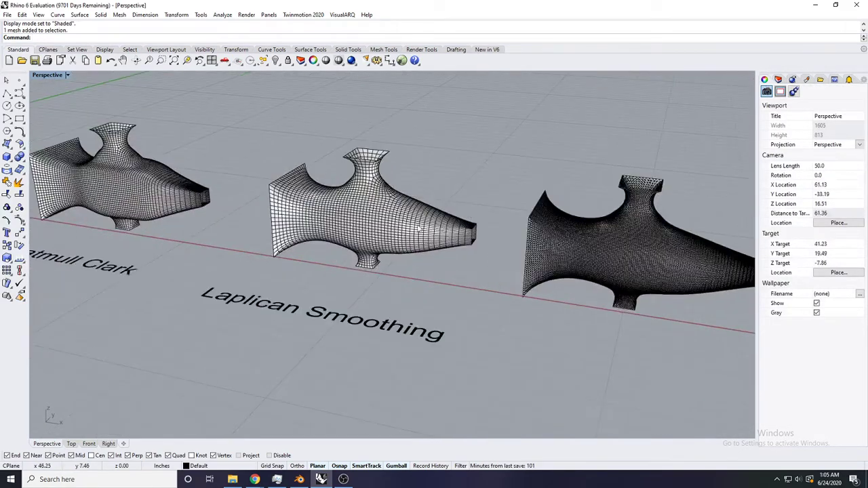
pyautogui.scroll(-3, 409, 228)
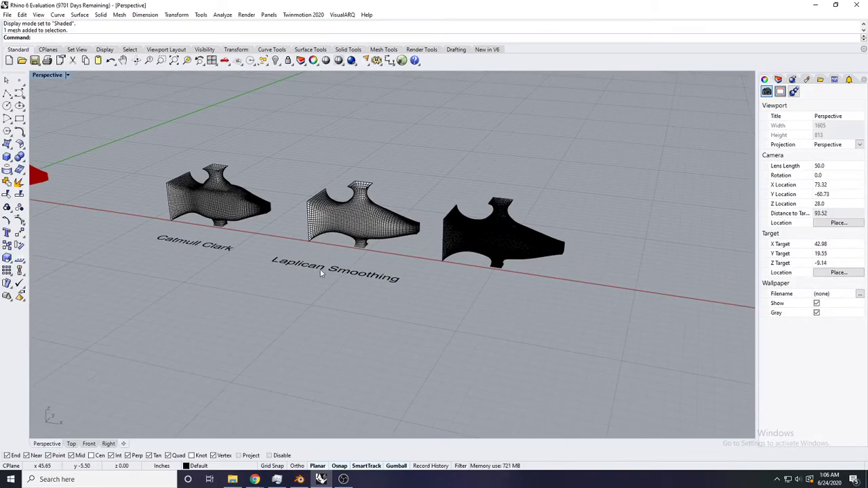
pyautogui.scroll(8, 441, 246)
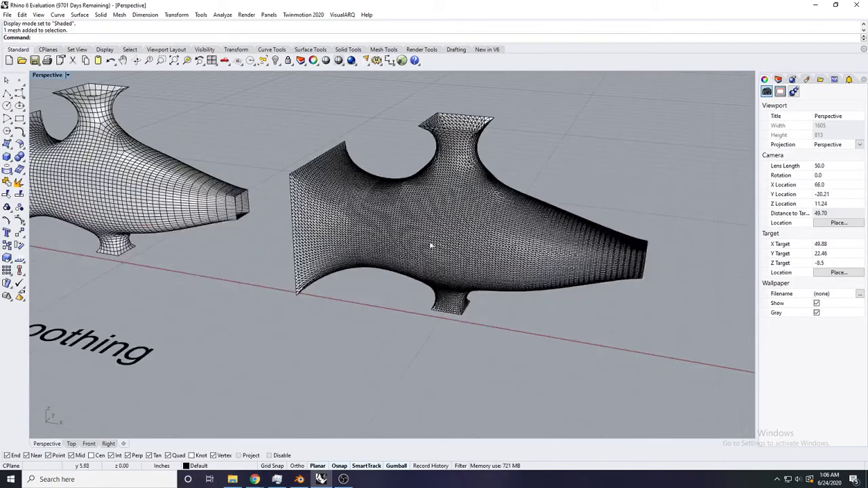
pyautogui.scroll(3, 249, 213)
pyautogui.scroll(-4, 251, 219)
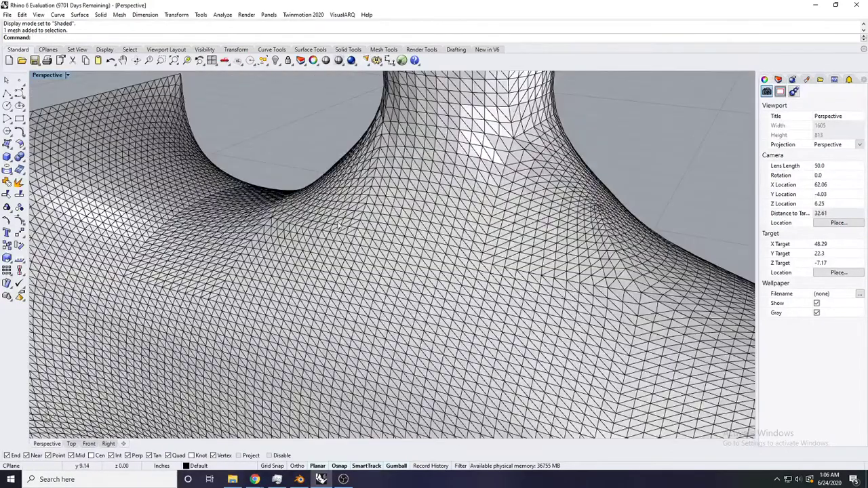
pyautogui.scroll(-3, 334, 230)
pyautogui.scroll(-4, 352, 225)
pyautogui.keyDown('shift'); pyautogui.moveTo(372, 224); pyautogui.dragTo(410, 206, button='right'); pyautogui.keyUp('shift')
pyautogui.moveTo(322, 259); pyautogui.dragTo(339, 293, button='right')
# Step: Copy the "Laplican Smoothing" text label to a spot in front of the baked Split Triangles mesh
pyautogui.click(291, 326)
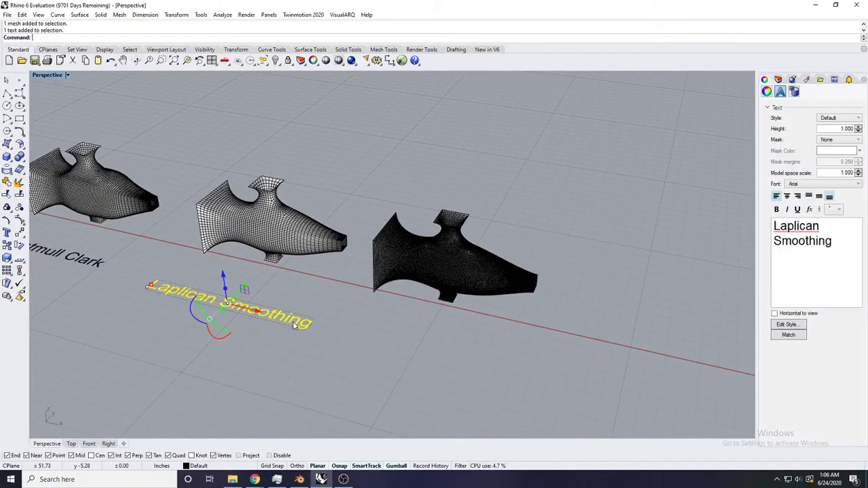
pyautogui.write('copy')
pyautogui.press('Return')
pyautogui.click(303, 325)
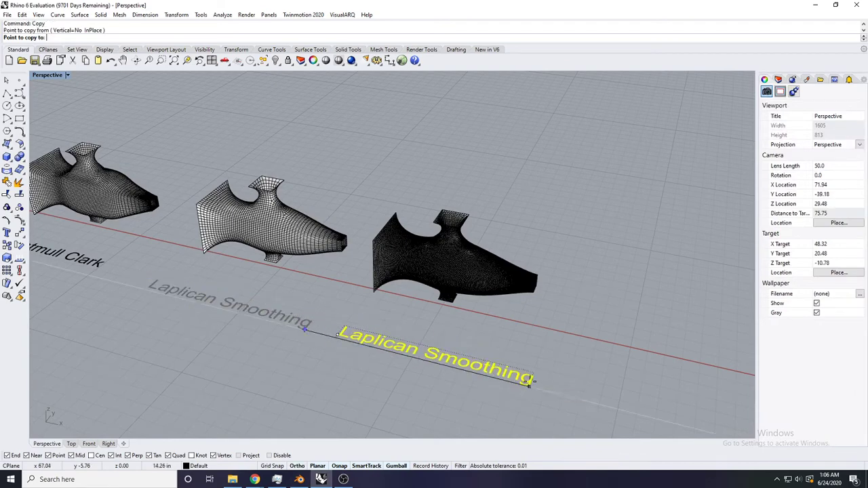
pyautogui.click(512, 377)
pyautogui.press('Return')
# Step: Change the copied label's text to "Triangulate Smoothing"
pyautogui.moveTo(828, 229); pyautogui.dragTo(757, 228)
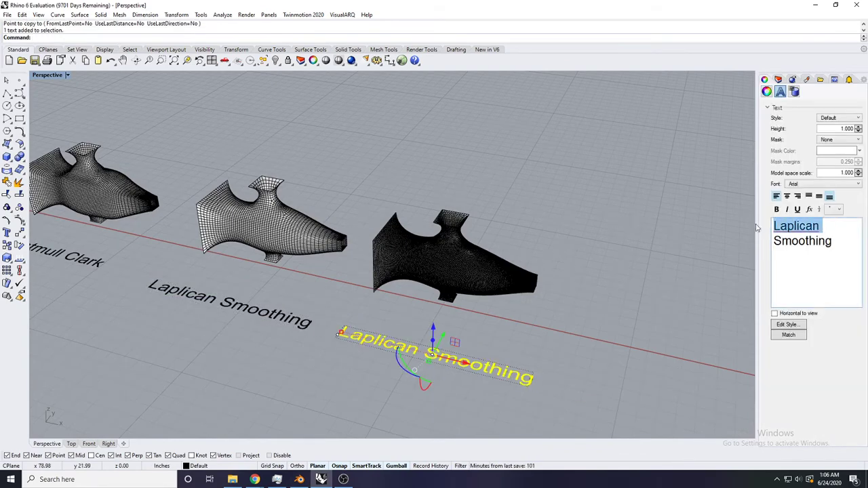
pyautogui.write('Trianglate')
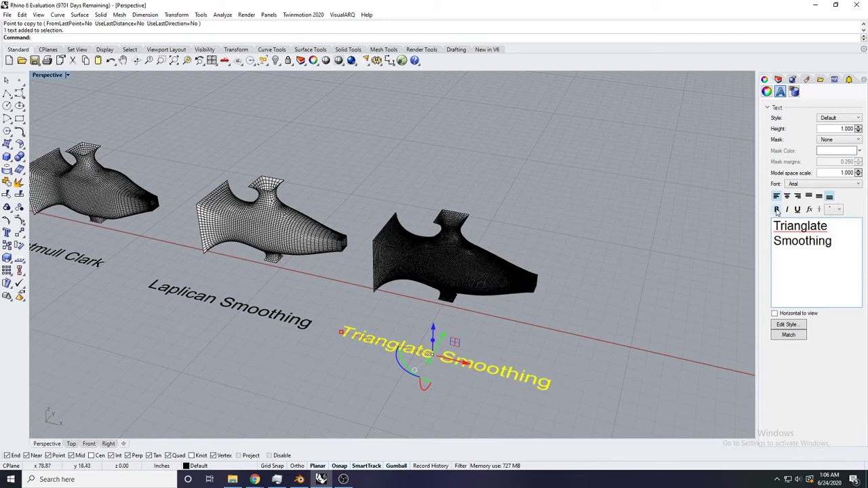
pyautogui.rightClick(792, 226)
pyautogui.click(786, 237)
pyautogui.click(368, 290)
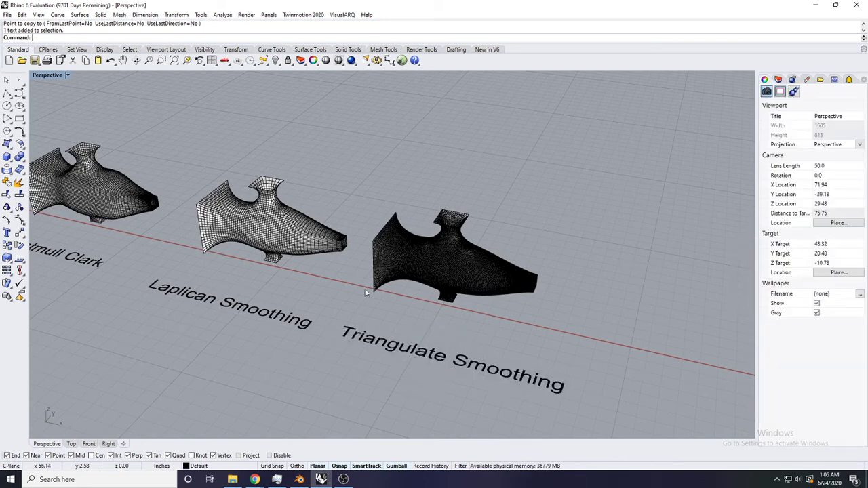
# Step: Correct the spelling of "Laplican" to "Laplacian" in the Smoothing text label of the middle mesh
pyautogui.click(280, 321)
pyautogui.rightClick(787, 230)
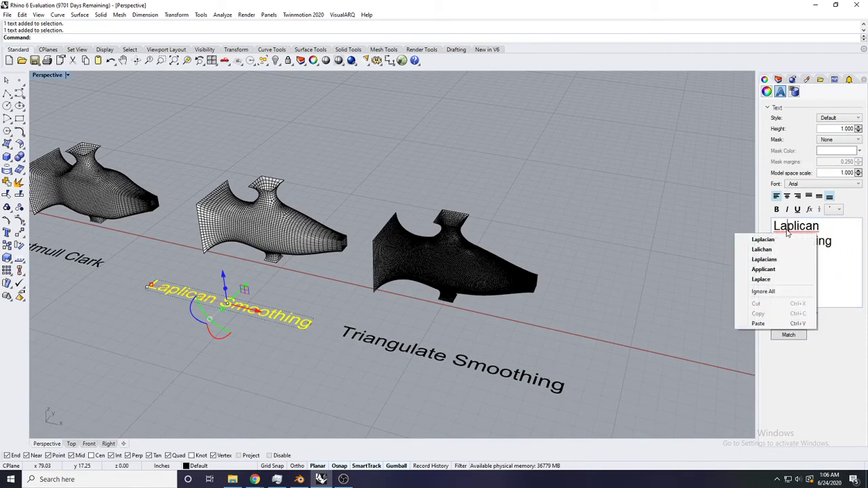
pyautogui.click(787, 239)
pyautogui.click(488, 204)
# Step: Trace the Grasshopper definition from the Split Triangles and Mesh Edges components back to Join Meshes and Weld and Mesh UnifyNormals
pyautogui.scroll(-5, 479, 206)
pyautogui.scroll(-2, 478, 206)
pyautogui.moveTo(478, 206); pyautogui.dragTo(429, 262, button='right')
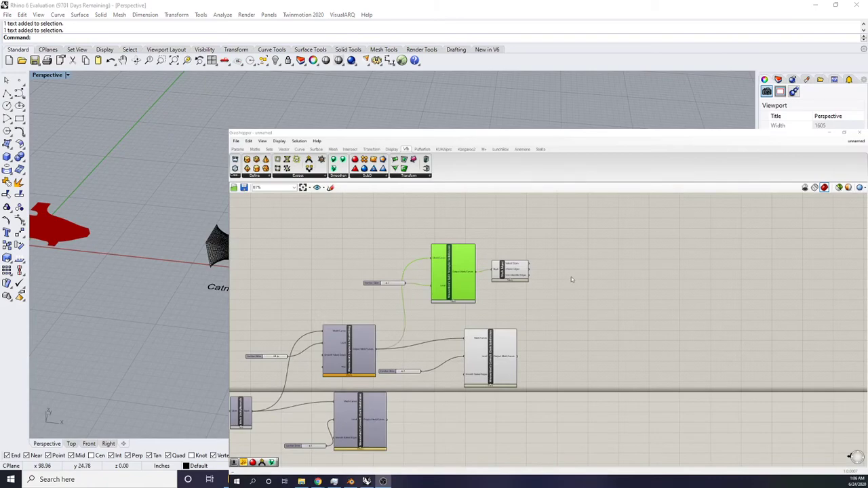
pyautogui.scroll(5, 568, 276)
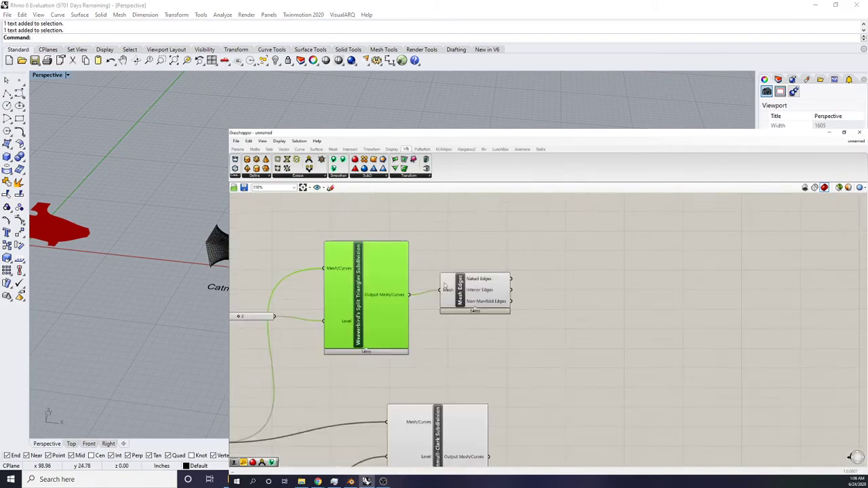
pyautogui.moveTo(455, 276); pyautogui.dragTo(632, 282, button='right')
pyautogui.scroll(-4, 631, 281)
pyautogui.moveTo(594, 304); pyautogui.dragTo(542, 282, button='right')
pyautogui.scroll(-6, 542, 283)
pyautogui.moveTo(298, 392); pyautogui.dragTo(282, 369, button='right')
pyautogui.scroll(5, 364, 376)
pyautogui.scroll(3, 417, 338)
pyautogui.moveTo(417, 353); pyautogui.dragTo(373, 375)
pyautogui.click(426, 363)
pyautogui.moveTo(460, 340); pyautogui.dragTo(461, 348, button='right')
pyautogui.moveTo(461, 347); pyautogui.dragTo(433, 366)
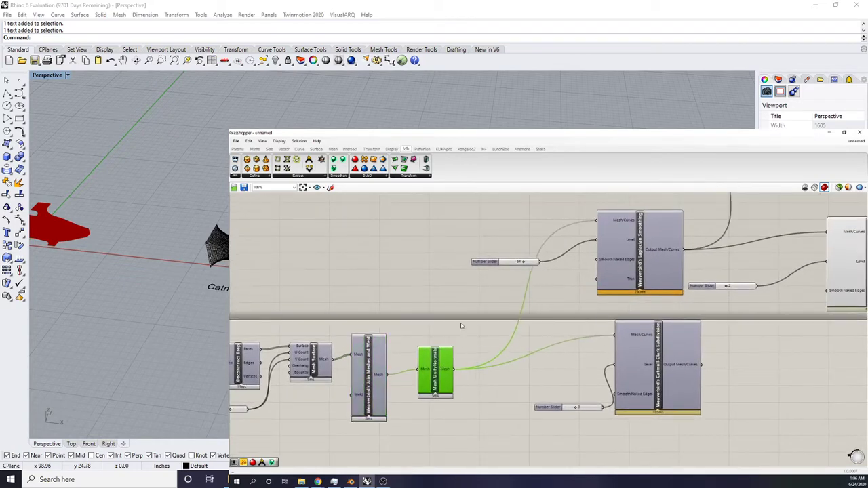
pyautogui.click(461, 325)
# Step: Examine how the Laplacian Smoothing component feeds the Split Triangles and upper Catmull-Clark Subdivision components
pyautogui.scroll(-4, 556, 351)
pyautogui.moveTo(556, 350); pyautogui.dragTo(472, 357, button='right')
pyautogui.scroll(1, 518, 332)
pyautogui.moveTo(518, 332); pyautogui.dragTo(483, 330, button='right')
pyautogui.click(490, 296)
pyautogui.middleClick(463, 290)
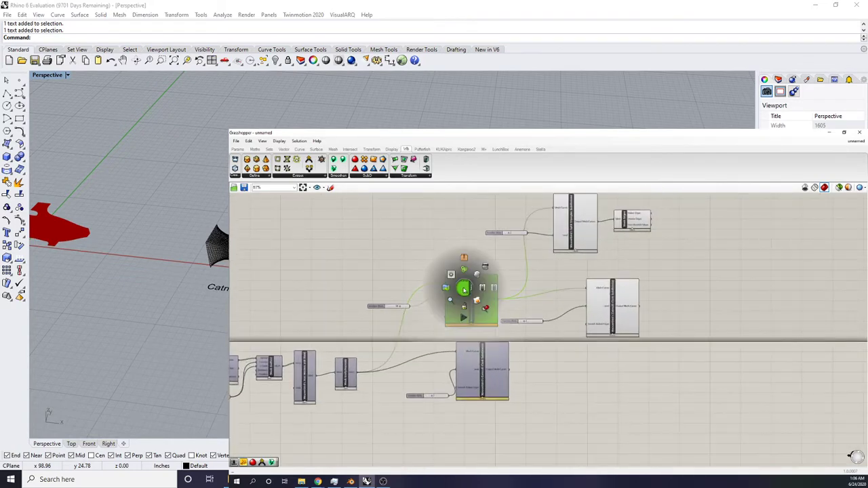
pyautogui.moveTo(604, 352); pyautogui.dragTo(576, 357, button='right')
pyautogui.click(587, 311)
pyautogui.click(627, 276)
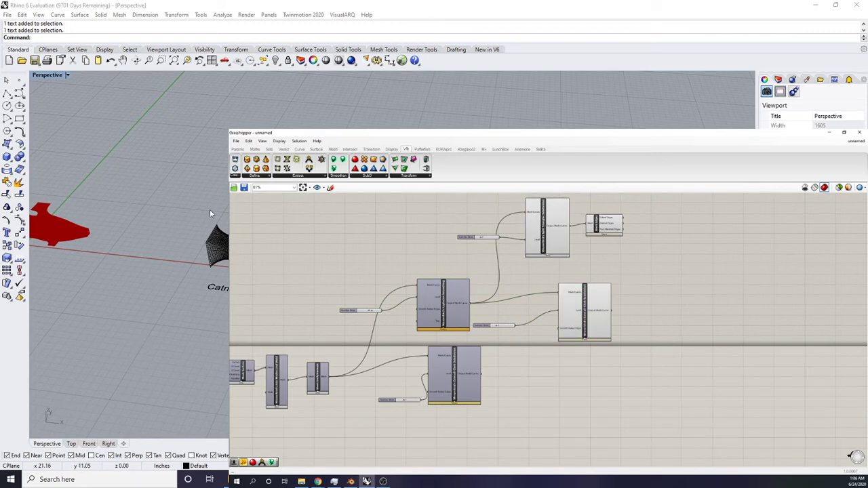
# Step: Show all hidden objects in the Rhino model, including the original polysurface
pyautogui.moveTo(179, 216)
pyautogui.mouseDown(button='right')
pyautogui.moveTo(222, 224)
pyautogui.moveTo(189, 221)
pyautogui.mouseUp(button='right')
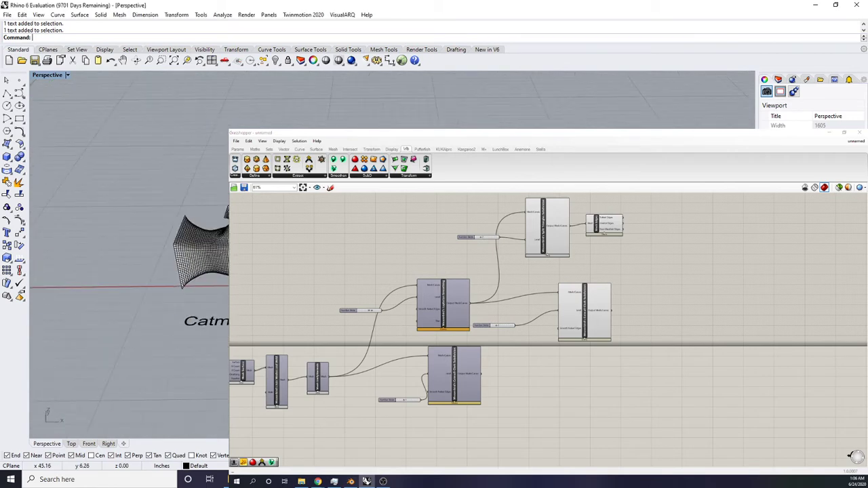
pyautogui.scroll(7, 188, 221)
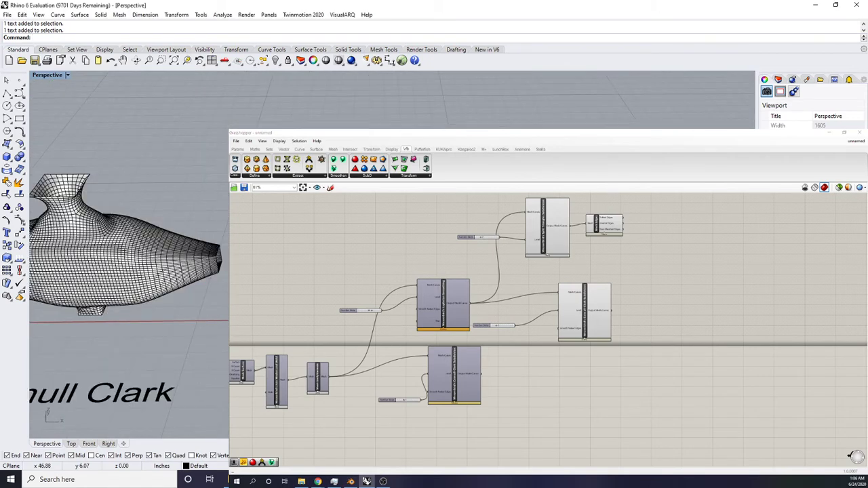
pyautogui.scroll(-9, 210, 237)
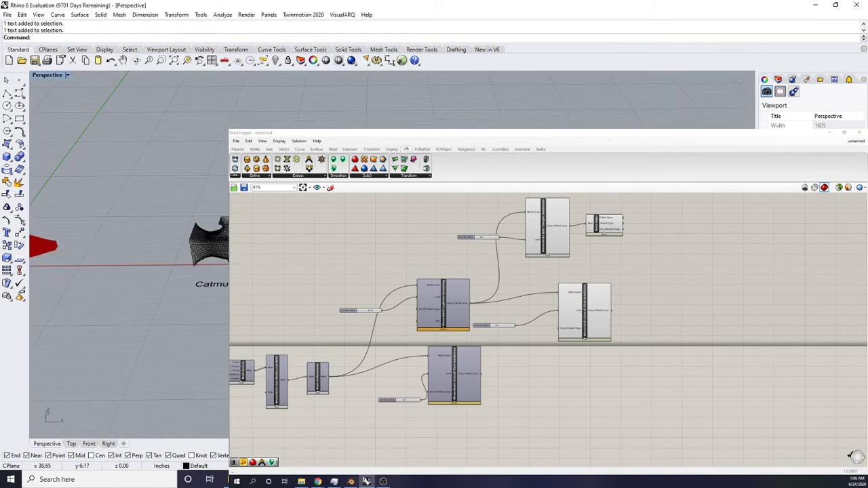
pyautogui.moveTo(135, 280); pyautogui.dragTo(165, 306, button='right')
pyautogui.write('show')
pyautogui.press('Return')
pyautogui.scroll(5, 164, 307)
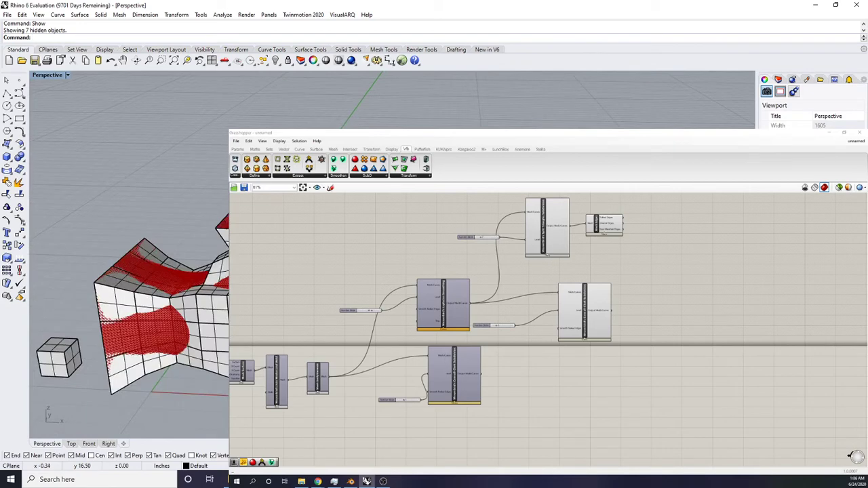
# Step: Turn on the solid edit points of the original polysurface with SolidPtOn
pyautogui.click(126, 299)
pyautogui.write('SolidPtOn')
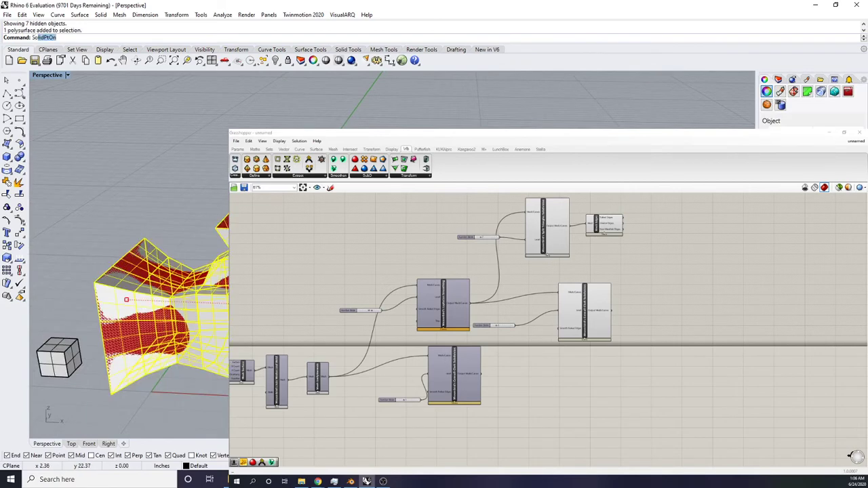
pyautogui.press('Return')
pyautogui.moveTo(162, 298); pyautogui.dragTo(134, 293, button='right')
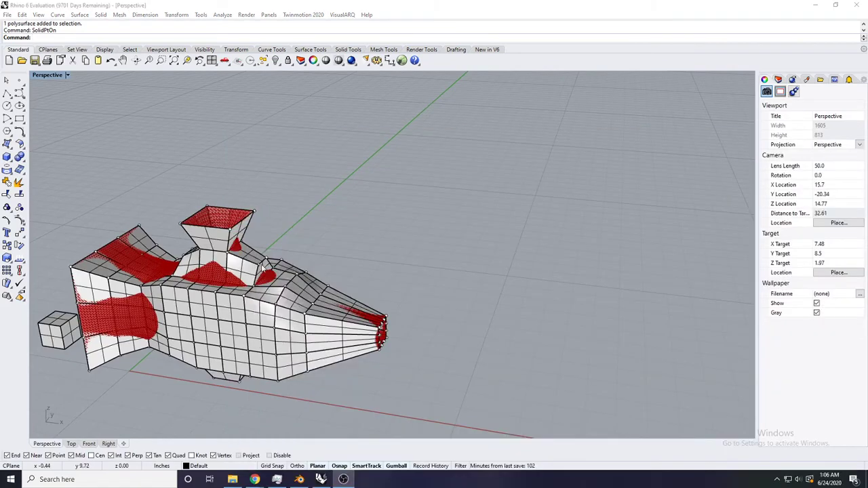
pyautogui.keyDown('shift'); pyautogui.moveTo(356, 275); pyautogui.dragTo(268, 303, button='right'); pyautogui.keyUp('shift')
pyautogui.scroll(4, 268, 303)
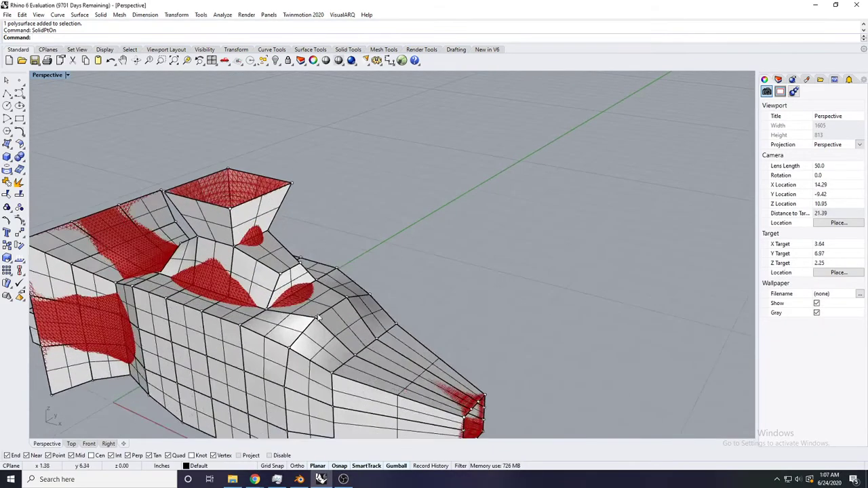
# Step: Lower the two edit points on the polysurface's upper side, just in front of the chimney base
pyautogui.click(314, 319)
pyautogui.keyDown('shift'); pyautogui.moveTo(316, 319); pyautogui.dragTo(229, 266, button='right'); pyautogui.keyUp('shift')
pyautogui.keyDown('shift'); pyautogui.click(359, 316); pyautogui.keyUp('shift')
pyautogui.moveTo(229, 266); pyautogui.dragTo(232, 286)
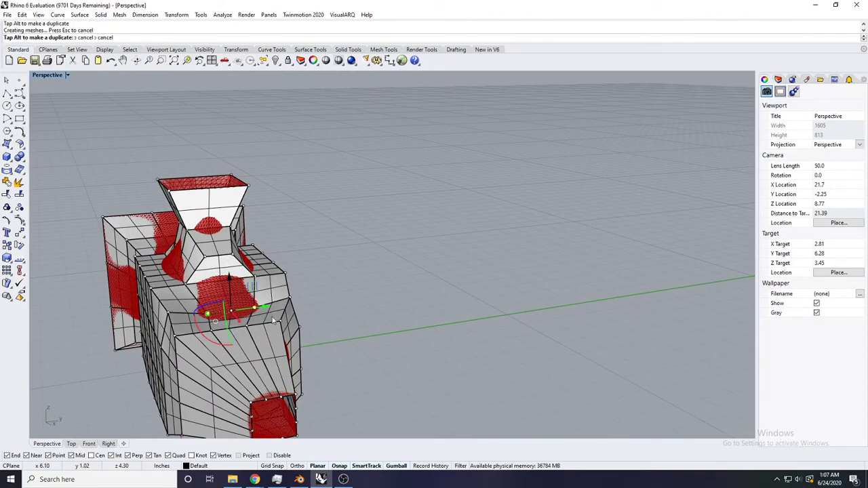
pyautogui.moveTo(332, 265); pyautogui.dragTo(542, 252, button='right')
pyautogui.scroll(-6, 339, 251)
pyautogui.moveTo(299, 250); pyautogui.dragTo(347, 250, button='right')
pyautogui.scroll(2, 347, 249)
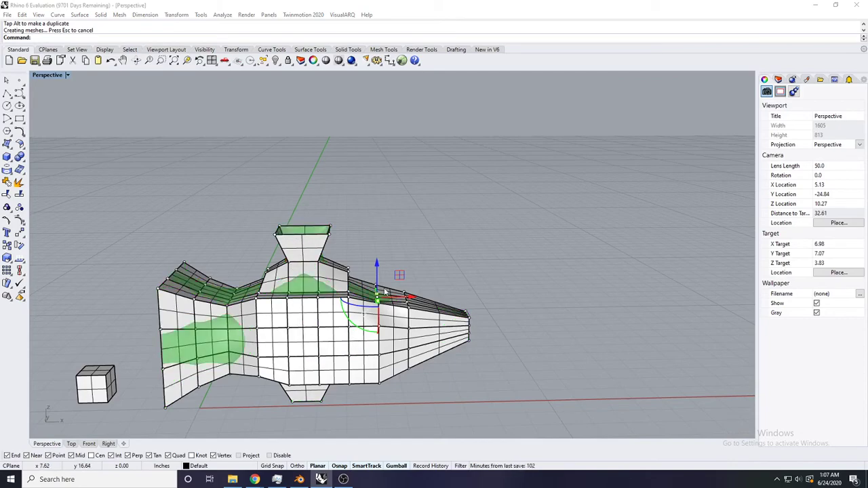
# Step: Compare the edited polysurface with the offset red preview of the smoothed mesh from several angles
pyautogui.scroll(-6, 381, 292)
pyautogui.moveTo(386, 292); pyautogui.dragTo(329, 309, button='right')
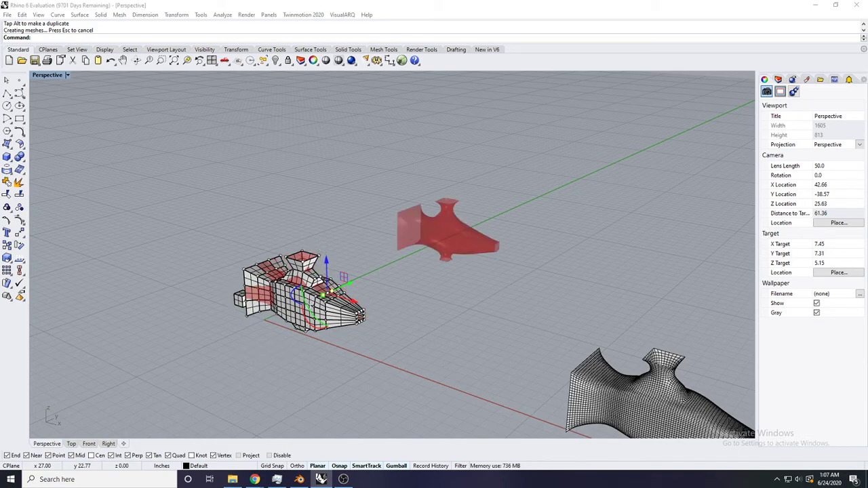
pyautogui.moveTo(413, 228); pyautogui.dragTo(418, 252, button='right')
pyautogui.scroll(6, 419, 234)
pyautogui.scroll(-2, 419, 251)
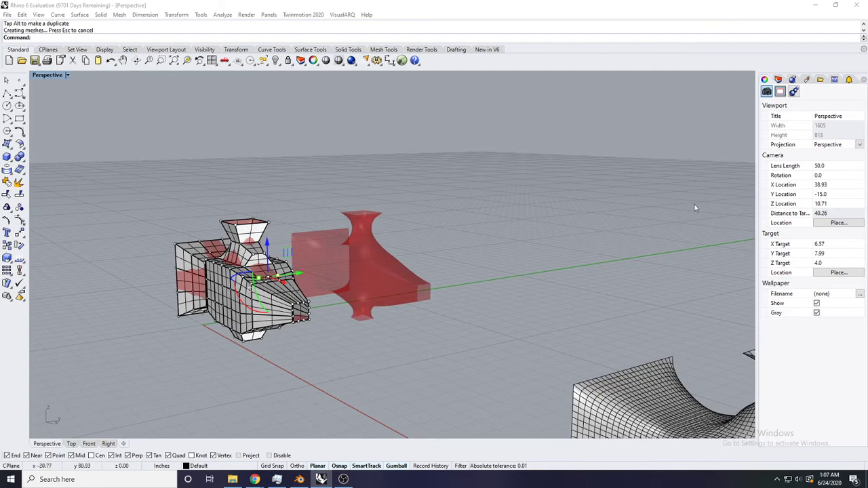
pyautogui.moveTo(468, 187); pyautogui.dragTo(349, 254, button='right')
pyautogui.keyDown('shift'); pyautogui.moveTo(251, 264); pyautogui.dragTo(355, 296, button='right'); pyautogui.keyUp('shift')
pyautogui.scroll(10, 355, 296)
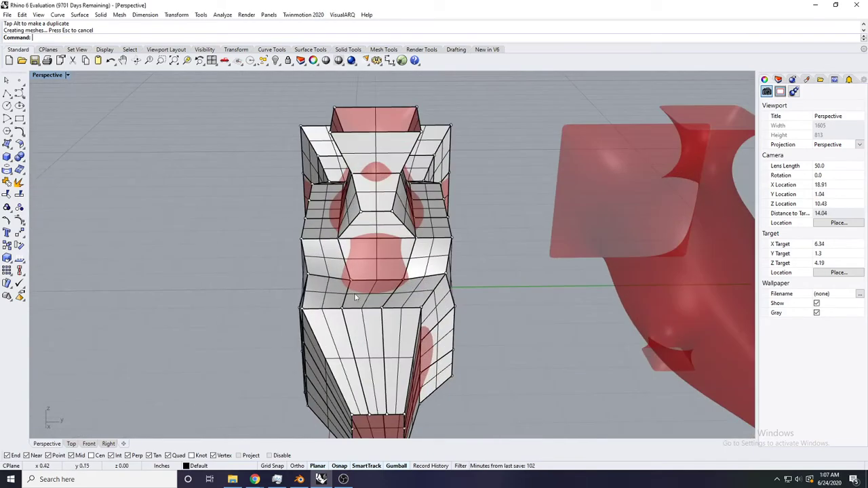
pyautogui.click(442, 277)
pyautogui.keyDown('shift'); pyautogui.moveTo(445, 279); pyautogui.dragTo(411, 280, button='right'); pyautogui.keyUp('shift')
pyautogui.click(478, 309)
pyautogui.keyDown('shift'); pyautogui.moveTo(477, 310); pyautogui.dragTo(521, 276, button='right'); pyautogui.keyUp('shift')
pyautogui.scroll(-6, 497, 286)
pyautogui.scroll(4, 321, 208)
pyautogui.moveTo(238, 284); pyautogui.dragTo(320, 236, button='right')
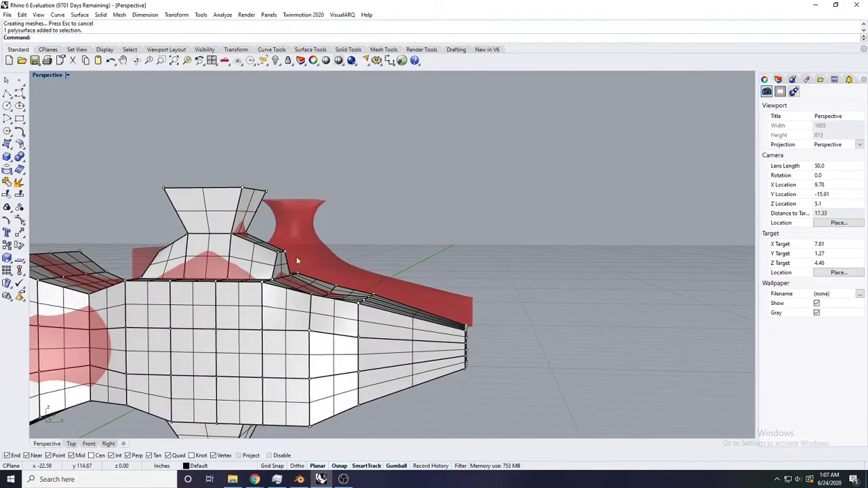
# Step: Move the two front corner edit points of the chimney base outward along X toward the polysurface's nose
pyautogui.click(280, 256)
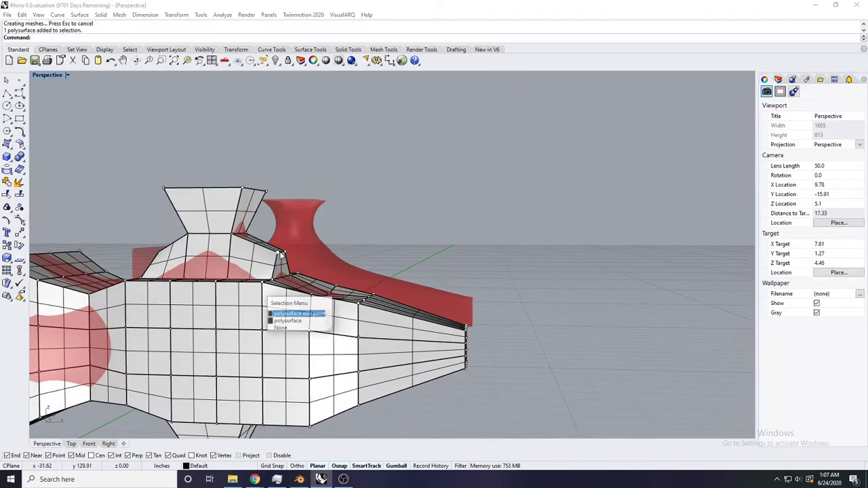
pyautogui.click(291, 313)
pyautogui.scroll(10, 329, 298)
pyautogui.keyDown('shift'); pyautogui.click(337, 309); pyautogui.keyUp('shift')
pyautogui.scroll(-6, 342, 298)
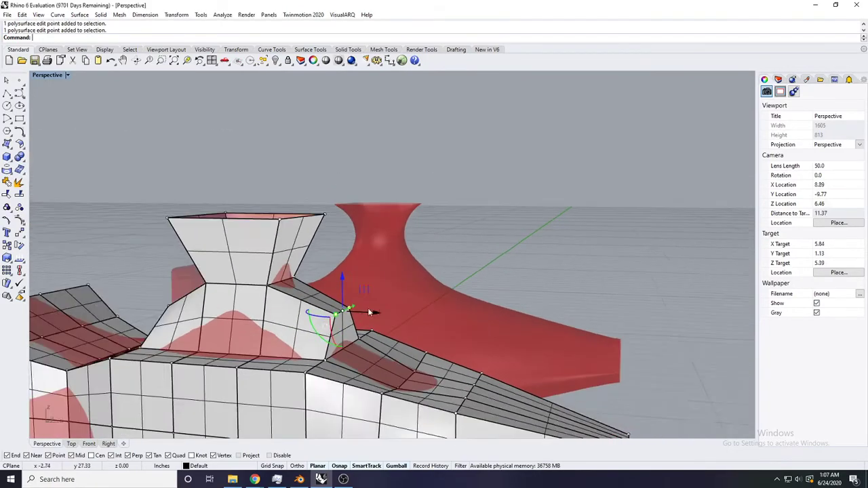
pyautogui.moveTo(428, 280); pyautogui.dragTo(354, 267, button='right')
pyautogui.scroll(-4, 421, 217)
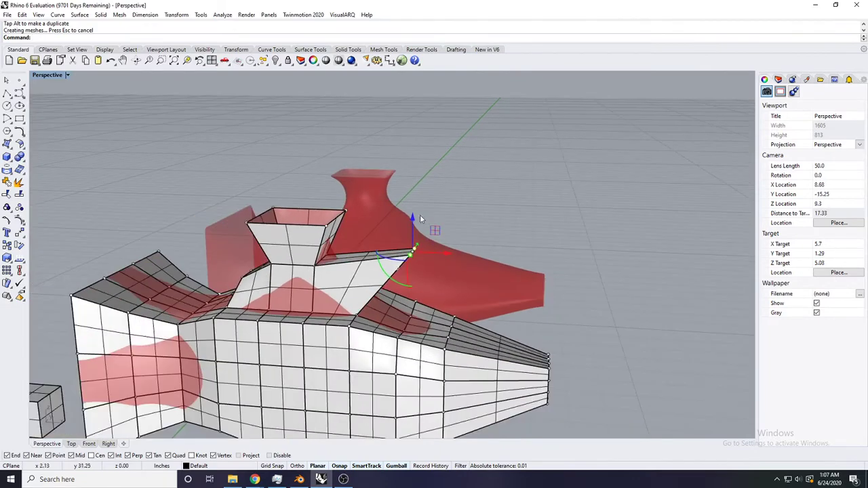
# Step: Compare the edited polysurface and its smoothed preview with the labelled baked Catmull-Clark, Laplacian and Triangulate meshes
pyautogui.scroll(-8, 403, 226)
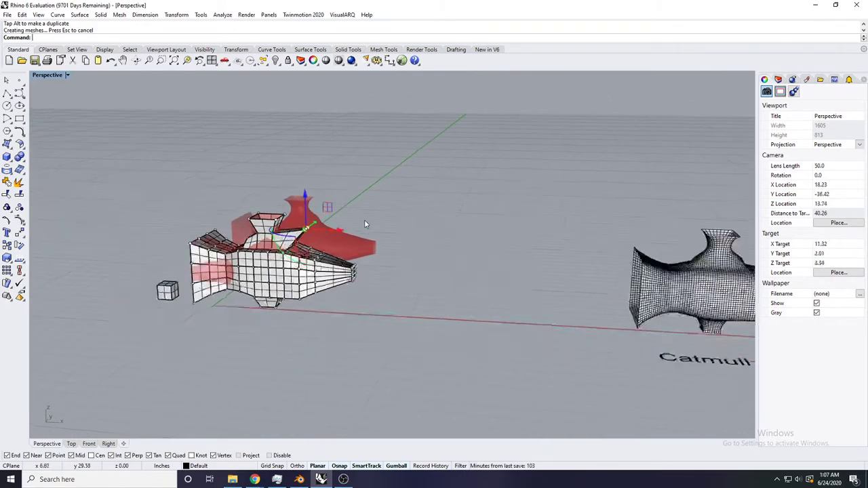
pyautogui.scroll(3, 513, 252)
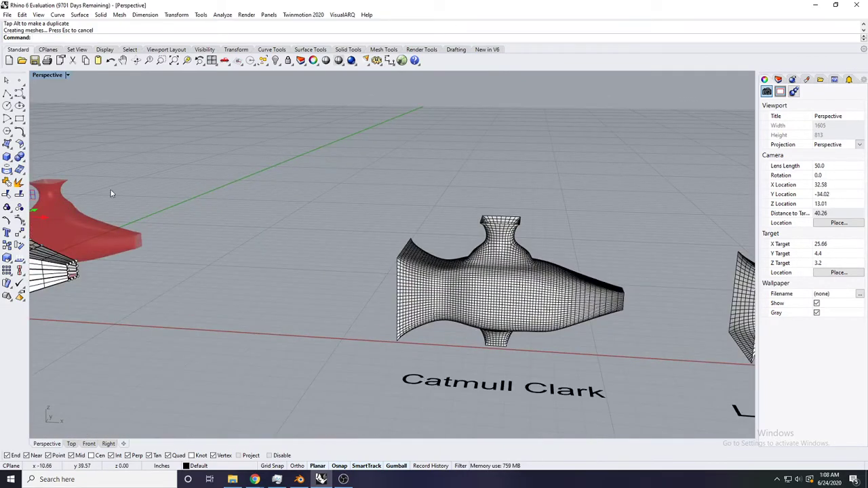
pyautogui.scroll(-2, 129, 201)
pyautogui.keyDown('shift'); pyautogui.moveTo(212, 231); pyautogui.dragTo(33, 203, button='right'); pyautogui.keyUp('shift')
pyautogui.scroll(-2, 507, 263)
pyautogui.scroll(2, 359, 251)
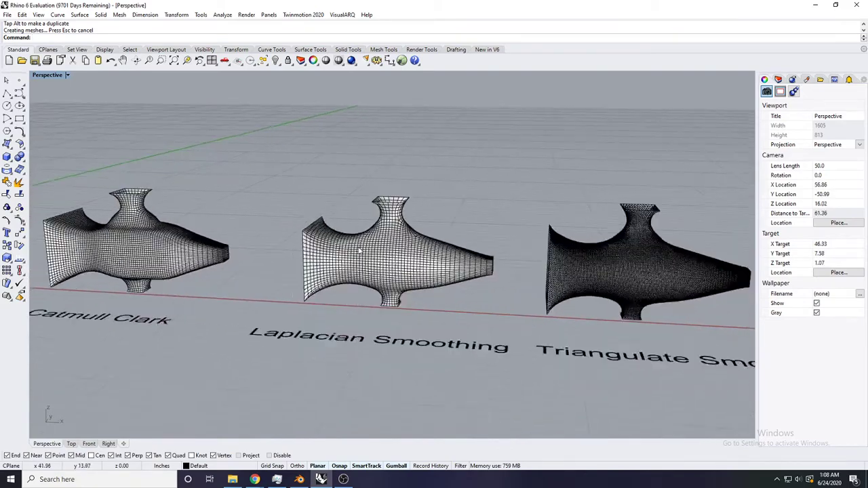
pyautogui.scroll(-2, 381, 237)
pyautogui.scroll(5, 159, 227)
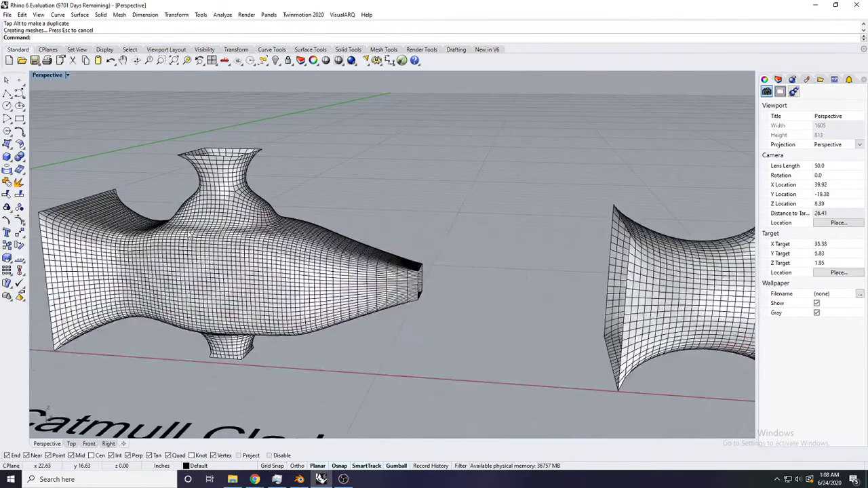
pyautogui.scroll(-8, 212, 221)
pyautogui.keyDown('shift'); pyautogui.moveTo(217, 217); pyautogui.dragTo(535, 246, button='right'); pyautogui.keyUp('shift')
pyautogui.scroll(16, 428, 216)
pyautogui.moveTo(433, 209); pyautogui.dragTo(416, 243, button='right')
pyautogui.moveTo(410, 230); pyautogui.dragTo(410, 219)
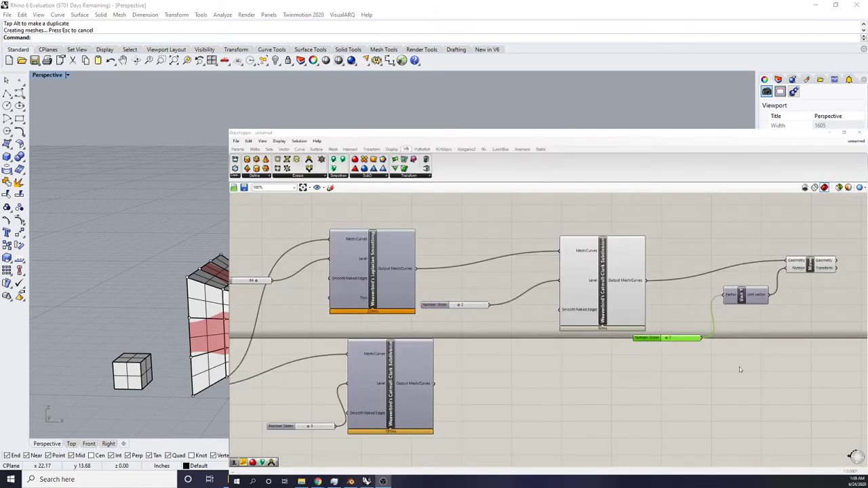
# Step: Examine the Mesh Surface, Join Meshes and Weld, and Mesh UnifyNormals chain in the Grasshopper definition
pyautogui.scroll(-4, 740, 370)
pyautogui.scroll(6, 509, 378)
pyautogui.moveTo(509, 377); pyautogui.dragTo(737, 313, button='right')
pyautogui.scroll(1, 737, 314)
pyautogui.scroll(2, 417, 303)
pyautogui.moveTo(418, 302); pyautogui.dragTo(452, 305, button='right')
pyautogui.click(491, 310)
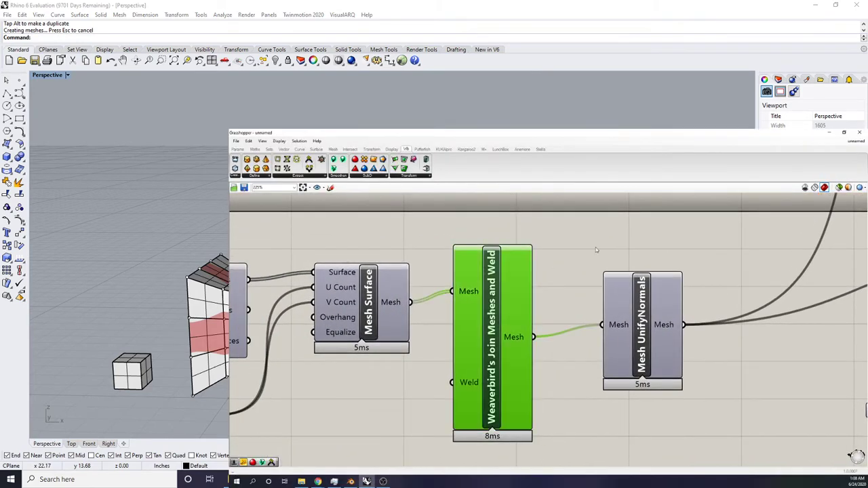
pyautogui.click(597, 249)
pyautogui.moveTo(517, 294); pyautogui.dragTo(513, 294, button='right')
pyautogui.scroll(-3, 447, 300)
pyautogui.moveTo(447, 301); pyautogui.dragTo(514, 293, button='right')
pyautogui.moveTo(832, 336); pyautogui.dragTo(429, 352, button='right')
pyautogui.click(506, 354)
# Step: Turn off the preview of the Laplacian Smoothing, both Catmull-Clark Subdivision, unit vector and Move components together
pyautogui.scroll(-5, 506, 354)
pyautogui.moveTo(754, 323); pyautogui.dragTo(668, 327, button='right')
pyautogui.moveTo(669, 327); pyautogui.dragTo(429, 234)
pyautogui.middleClick(429, 235)
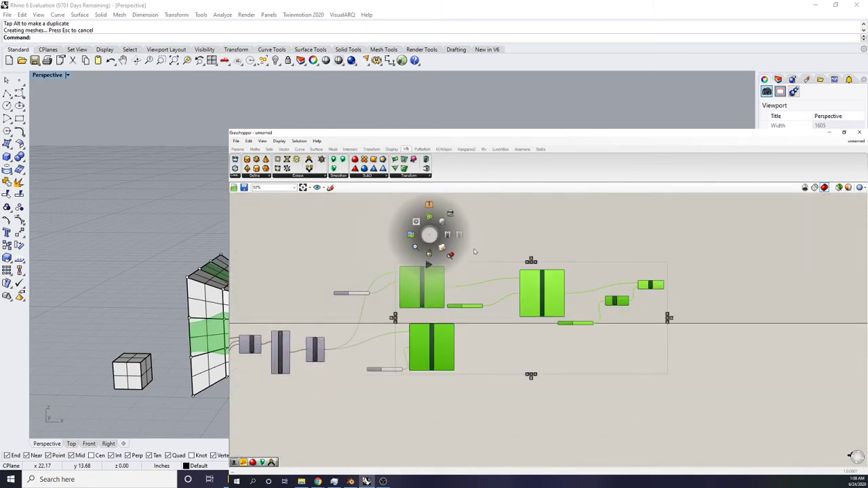
pyautogui.middleClick(585, 290)
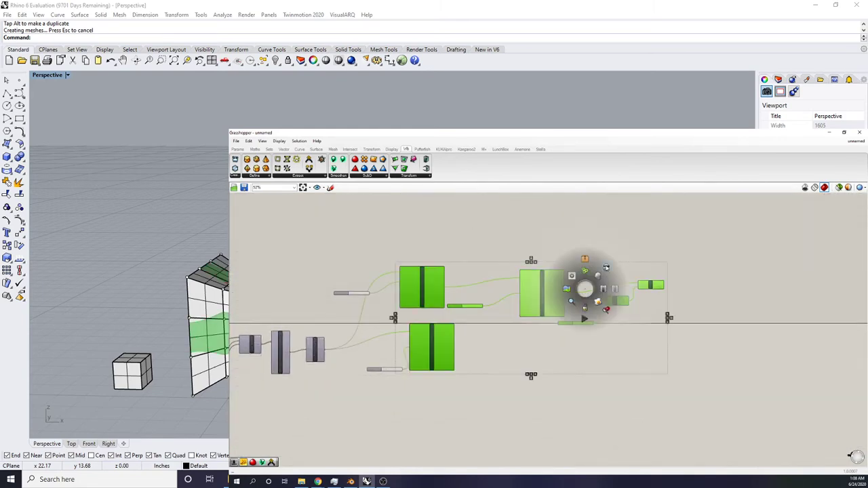
pyautogui.click(605, 267)
pyautogui.click(501, 335)
# Step: Enable the preview of the lower Catmull-Clark Subdivision component and shift it slightly away from its level slider
pyautogui.click(446, 341)
pyautogui.middleClick(439, 340)
pyautogui.click(453, 327)
pyautogui.moveTo(452, 352); pyautogui.dragTo(473, 356)
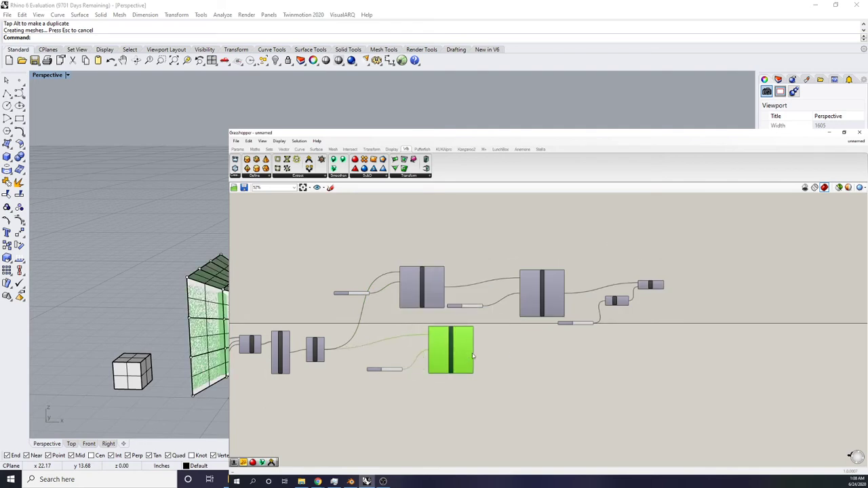
# Step: Add a Mesh Edges component and connect the lower Catmull-Clark Subdivision's output to its Mesh input
pyautogui.scroll(3, 634, 286)
pyautogui.scroll(-3, 643, 270)
pyautogui.doubleClick(555, 341)
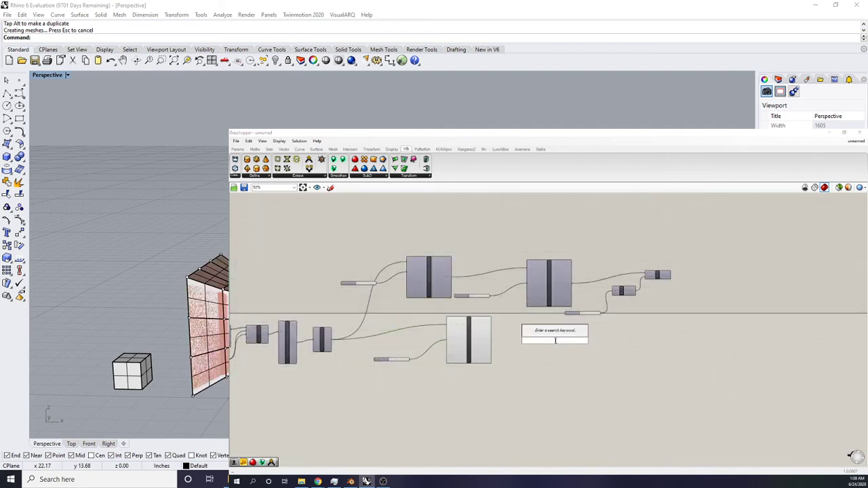
pyautogui.write('mesh')
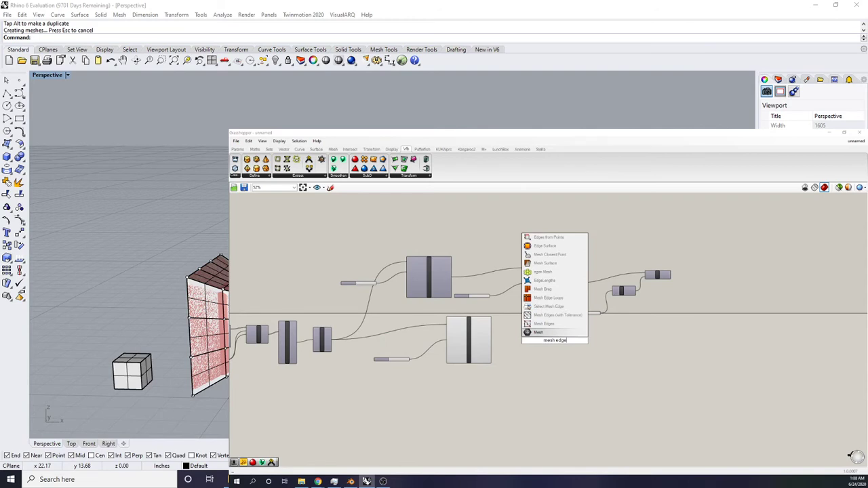
pyautogui.write(' edge')
pyautogui.press('Return')
pyautogui.scroll(4, 508, 353)
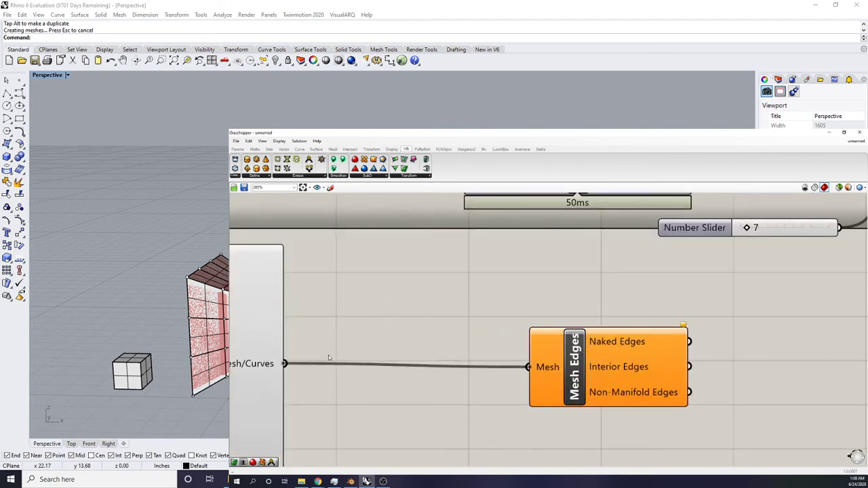
pyautogui.moveTo(328, 358); pyautogui.dragTo(418, 357, button='right')
pyautogui.scroll(5, 129, 311)
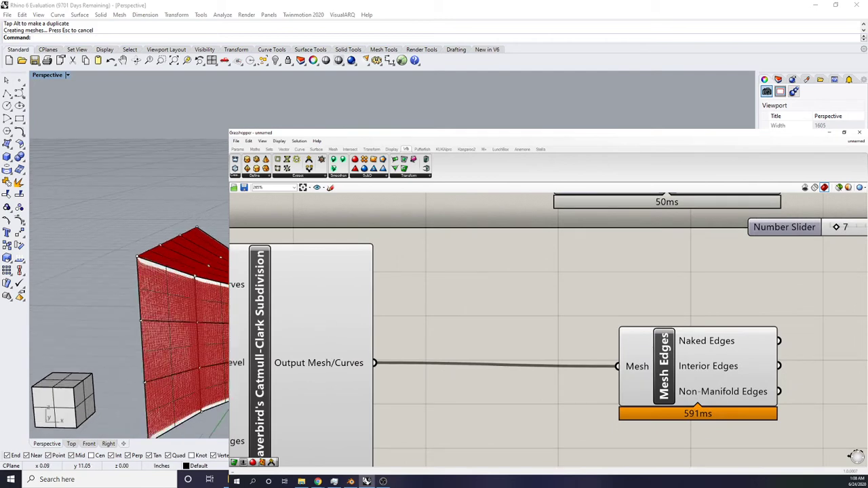
# Step: Set the lower Catmull-Clark Subdivision's level to 2 and hide the source polysurface in the viewport
pyautogui.scroll(-4, 604, 352)
pyautogui.scroll(2, 359, 401)
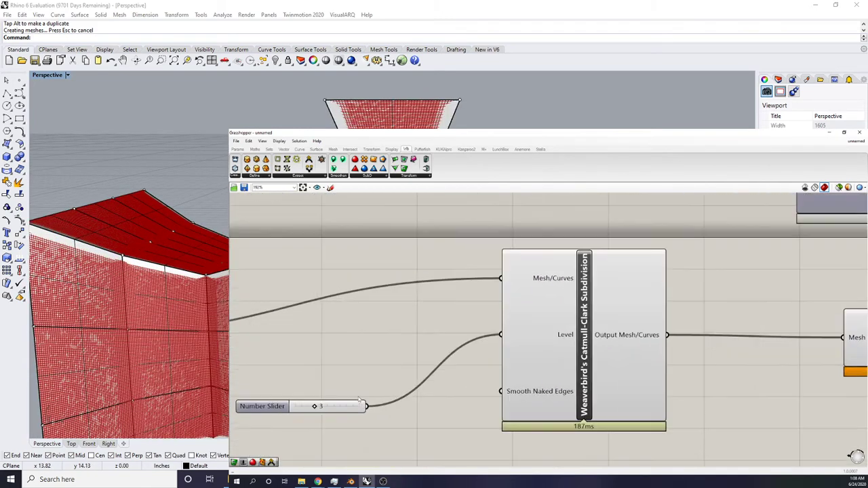
pyautogui.moveTo(316, 406); pyautogui.dragTo(310, 406)
pyautogui.click(154, 268)
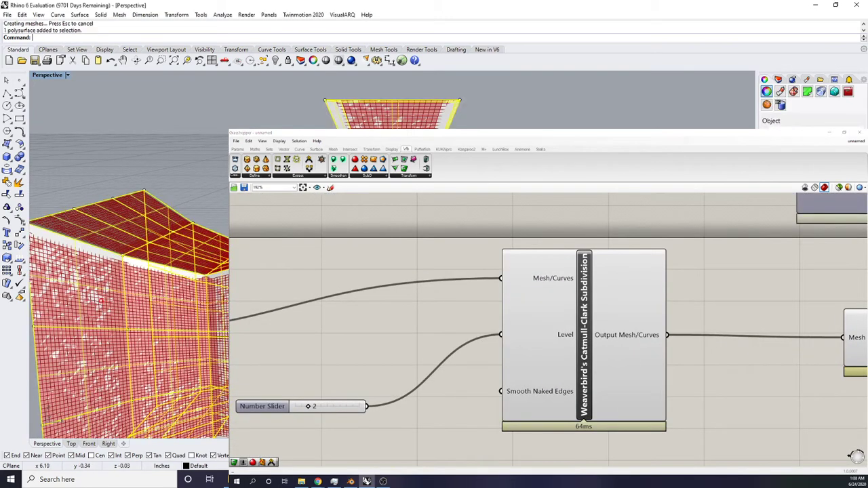
pyautogui.press('Return')
pyautogui.moveTo(101, 300)
pyautogui.mouseDown(button='right')
pyautogui.moveTo(145, 292)
pyautogui.moveTo(122, 298)
pyautogui.moveTo(102, 285)
pyautogui.mouseUp(button='right')
pyautogui.moveTo(49, 415); pyautogui.dragTo(146, 424, button='right')
# Step: Set the Smooth Naked Edges option of the lower Catmull-Clark Subdivision component to Smooth
pyautogui.moveTo(600, 360); pyautogui.dragTo(611, 336, button='right')
pyautogui.rightClick(569, 369)
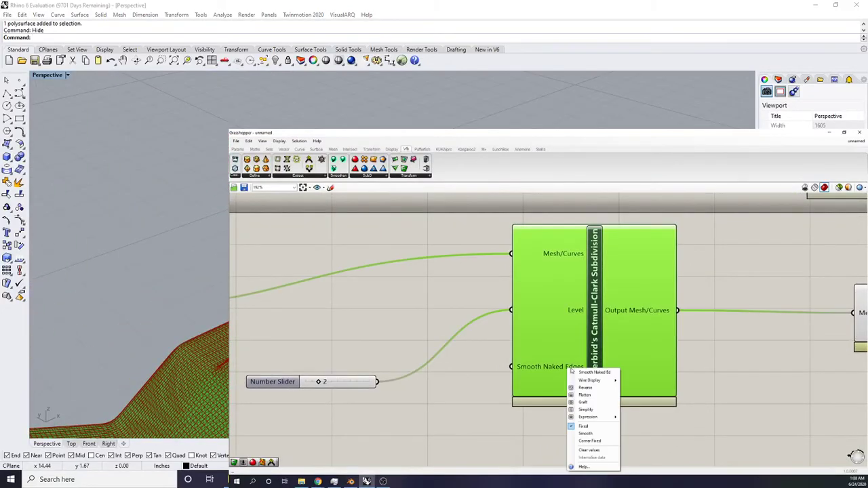
pyautogui.click(587, 434)
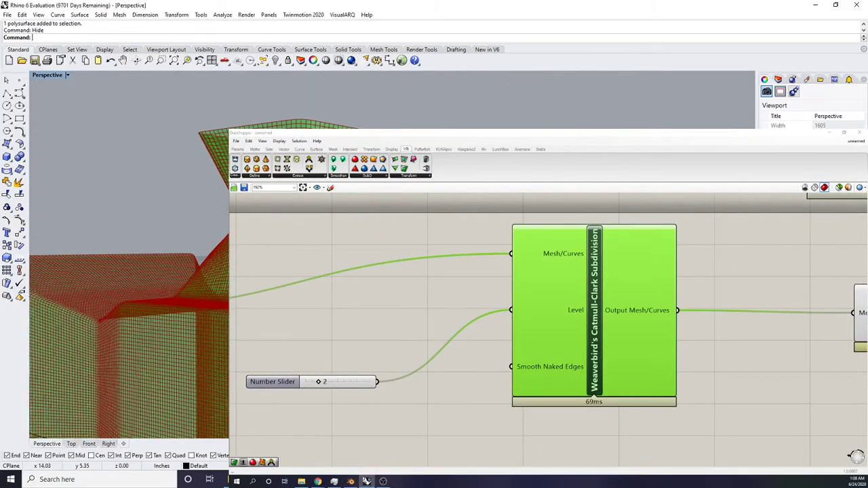
pyautogui.click(421, 336)
pyautogui.rightClick(560, 367)
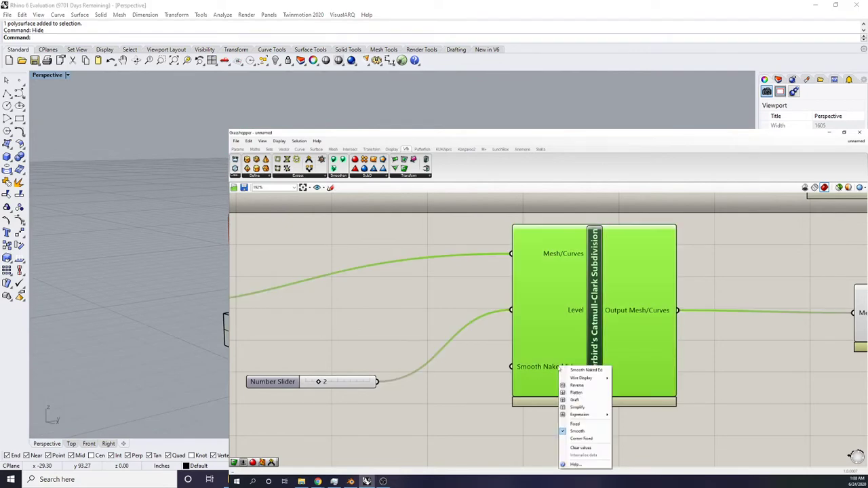
pyautogui.click(438, 413)
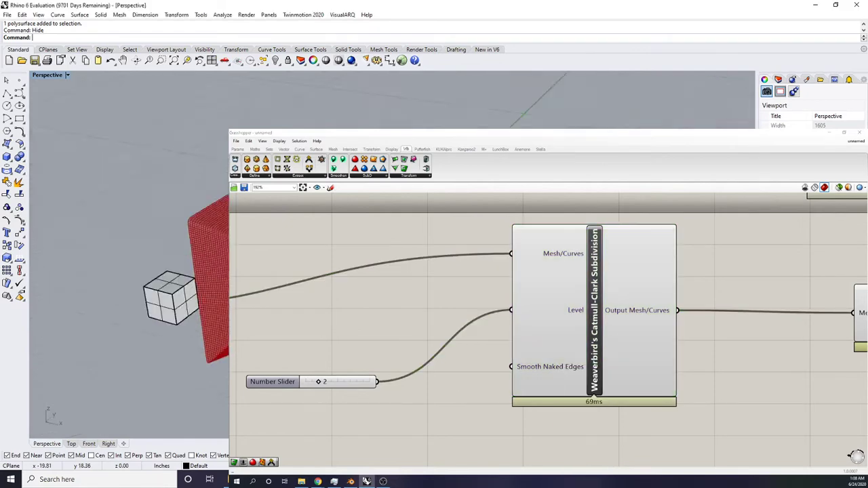
# Step: Inspect the subdivided mesh up close and unhide the source polysurface
pyautogui.moveTo(160, 271); pyautogui.dragTo(145, 318, button='right')
pyautogui.scroll(5, 203, 234)
pyautogui.scroll(-2, 146, 271)
pyautogui.scroll(-2, 176, 316)
pyautogui.scroll(2, 169, 312)
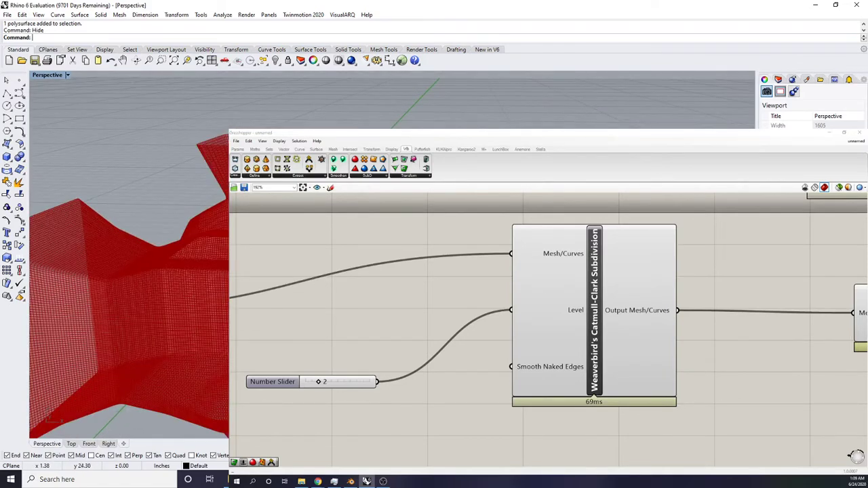
pyautogui.press('Return')
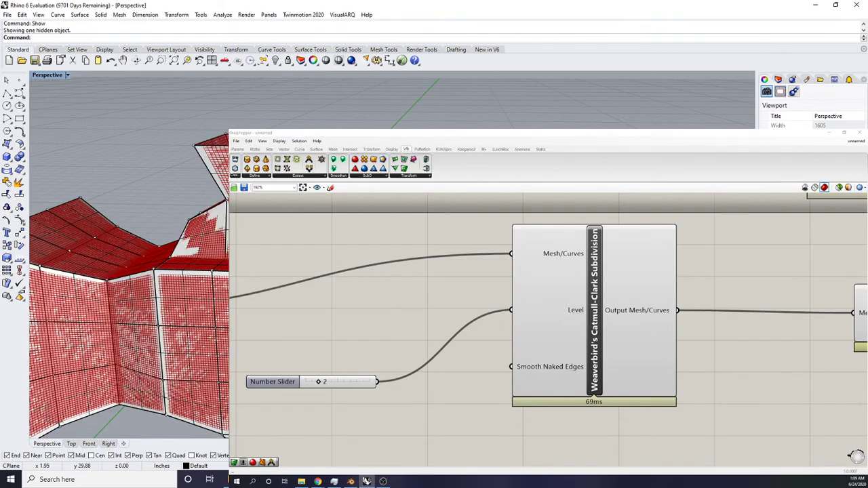
# Step: Duplicate the Move component beside Mesh Edges and connect the lower Catmull-Clark Subdivision's output to the copy's Geometry input
pyautogui.scroll(-5, 207, 254)
pyautogui.scroll(-5, 542, 310)
pyautogui.moveTo(622, 313); pyautogui.dragTo(306, 339, button='right')
pyautogui.scroll(2, 510, 257)
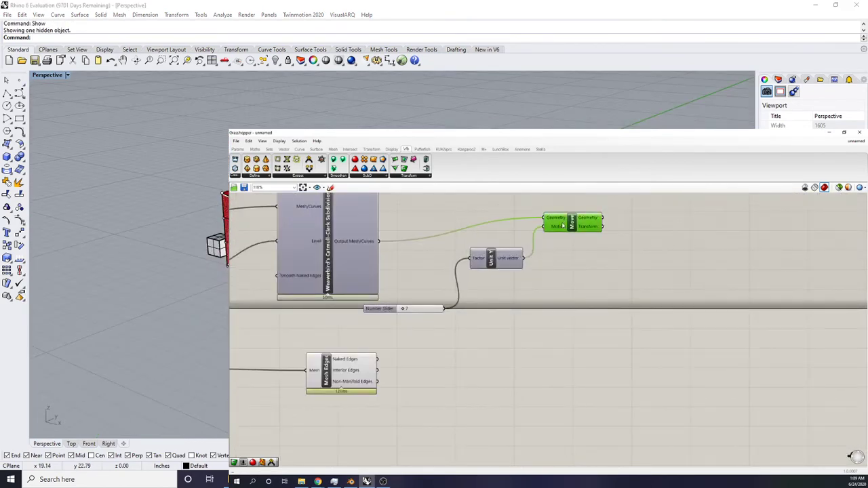
pyautogui.keyDown('alt'); pyautogui.moveTo(562, 225); pyautogui.dragTo(545, 378); pyautogui.keyUp('alt')
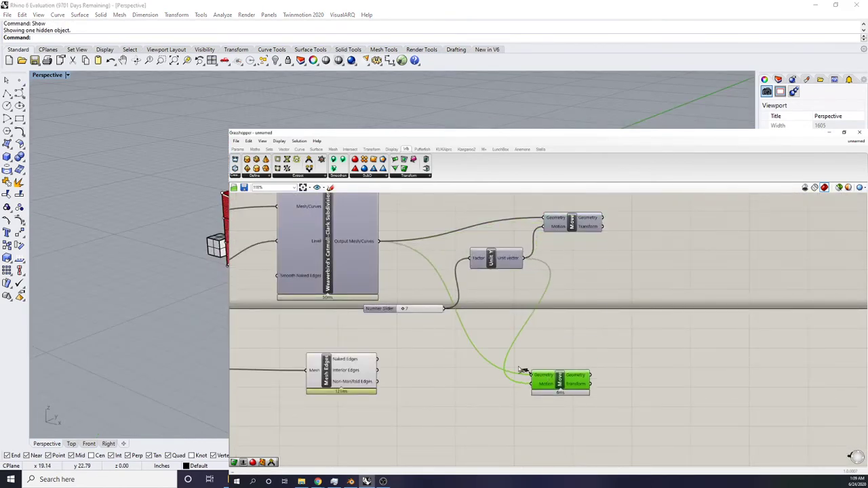
pyautogui.scroll(-5, 369, 322)
pyautogui.moveTo(314, 349); pyautogui.dragTo(291, 345)
pyautogui.scroll(1, 309, 327)
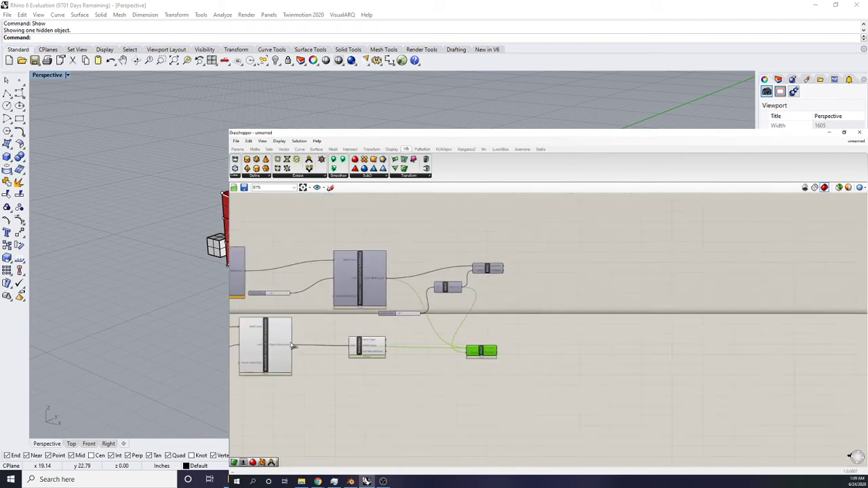
# Step: Preview the copied Move instead of the lower Catmull-Clark Subdivision, and feed its Geometry output into Mesh Edges
pyautogui.middleClick(484, 351)
pyautogui.click(496, 338)
pyautogui.click(444, 380)
pyautogui.moveTo(318, 370); pyautogui.dragTo(463, 355, button='right')
pyautogui.scroll(2, 419, 338)
pyautogui.moveTo(471, 391); pyautogui.dragTo(388, 325)
pyautogui.middleClick(383, 317)
pyautogui.click(412, 301)
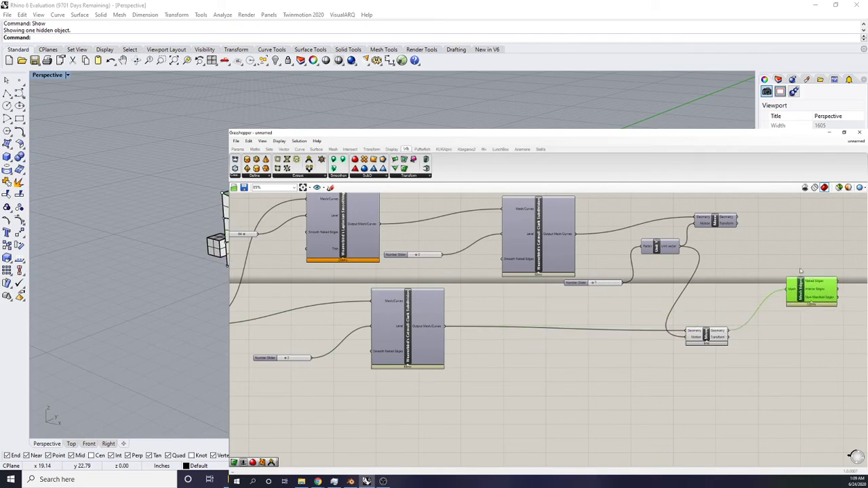
pyautogui.moveTo(136, 257)
pyautogui.mouseDown(button='right')
pyautogui.moveTo(129, 261)
pyautogui.moveTo(160, 272)
pyautogui.moveTo(149, 217)
pyautogui.moveTo(183, 203)
pyautogui.moveTo(145, 217)
pyautogui.moveTo(139, 251)
pyautogui.mouseUp(button='right')
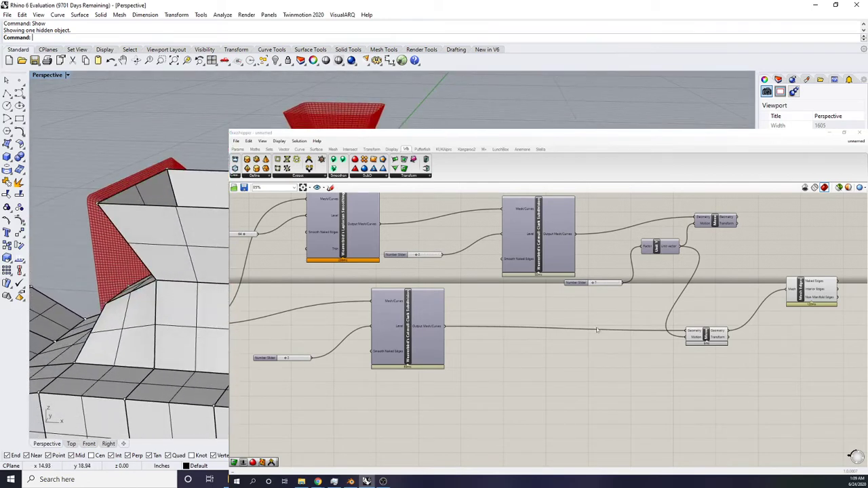
# Step: Add a Custom Preview component and connect the copied Move's Geometry output to its Geometry input
pyautogui.moveTo(728, 335); pyautogui.dragTo(510, 336, button='right')
pyautogui.scroll(-1, 511, 336)
pyautogui.scroll(3, 510, 336)
pyautogui.doubleClick(578, 342)
pyautogui.write('pre')
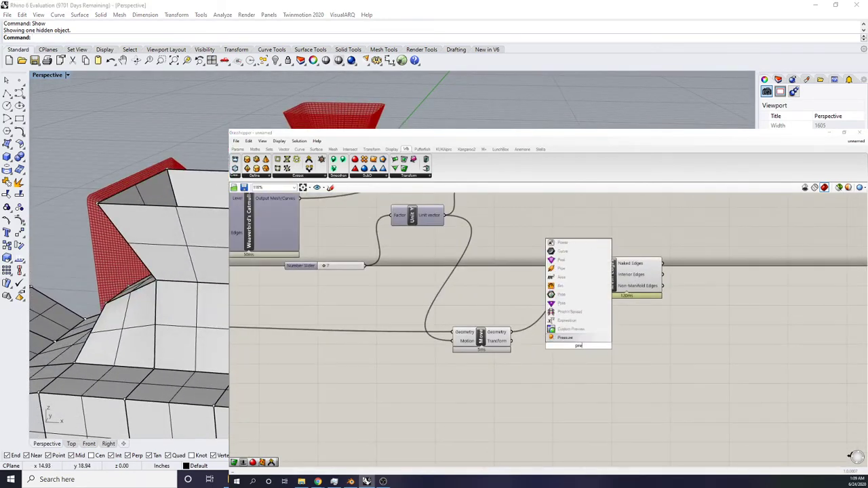
pyautogui.write('view')
pyautogui.press('Return')
pyautogui.scroll(2, 562, 340)
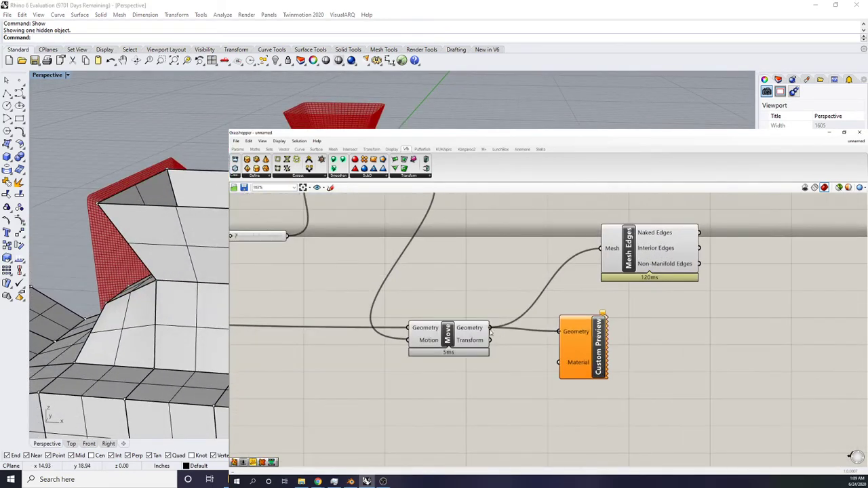
pyautogui.moveTo(474, 290); pyautogui.dragTo(463, 322, button='right')
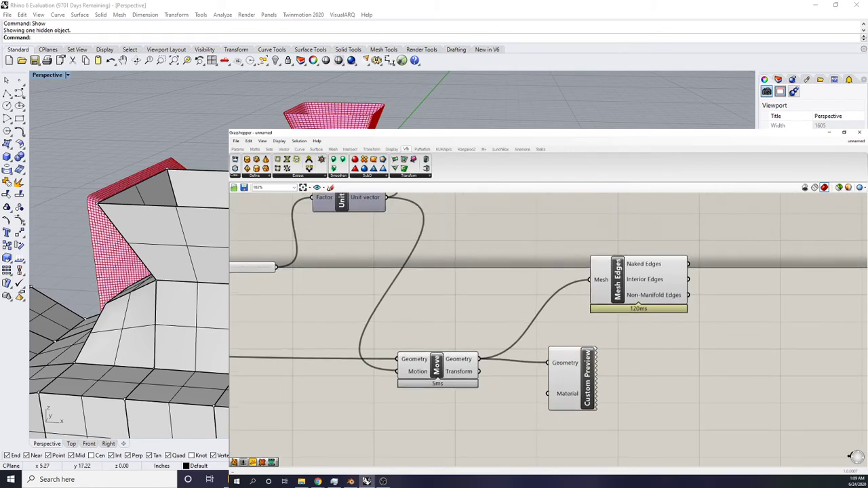
# Step: Select an edit point on the source polysurface and reposition it to reshape the form
pyautogui.moveTo(135, 237); pyautogui.dragTo(227, 180, button='right')
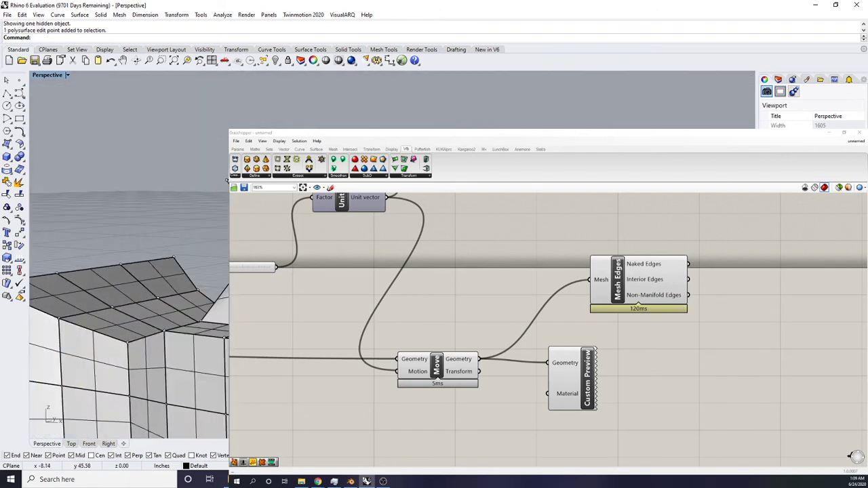
pyautogui.moveTo(227, 181); pyautogui.dragTo(166, 217, button='right')
pyautogui.scroll(-4, 135, 237)
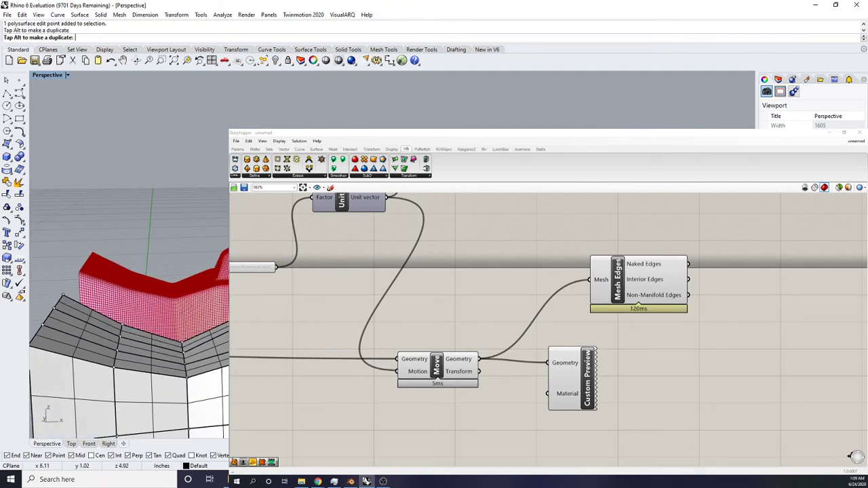
pyautogui.moveTo(156, 271); pyautogui.dragTo(98, 302, button='right')
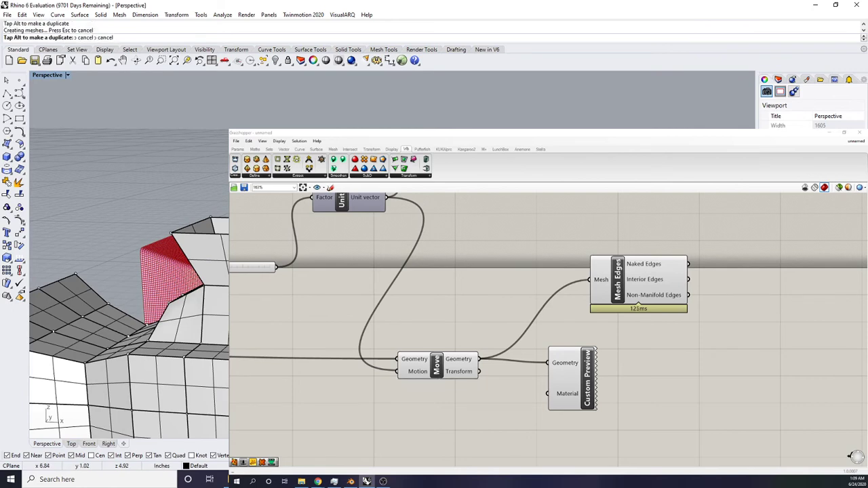
# Step: Select two edit points together on another part of the source polysurface and move them
pyautogui.moveTo(139, 278); pyautogui.dragTo(116, 279, button='right')
pyautogui.click(182, 258)
pyautogui.scroll(-5, 176, 271)
pyautogui.scroll(5, 203, 311)
pyautogui.click(164, 280)
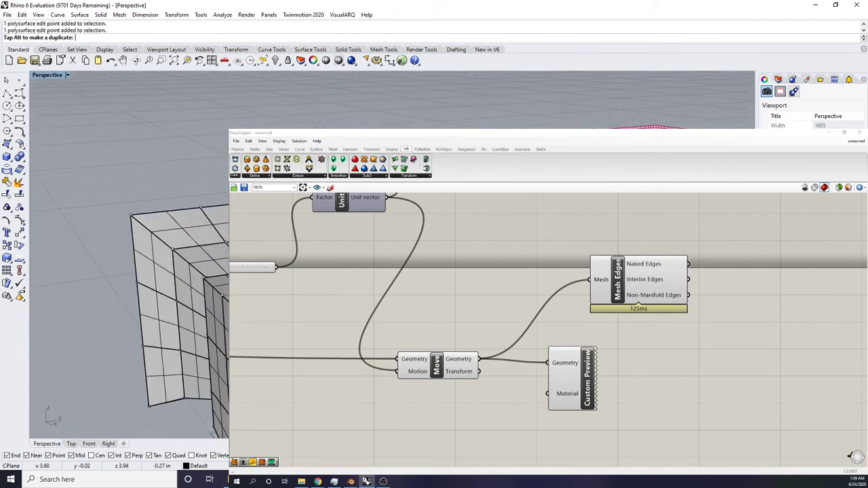
pyautogui.moveTo(166, 299); pyautogui.dragTo(151, 296, button='right')
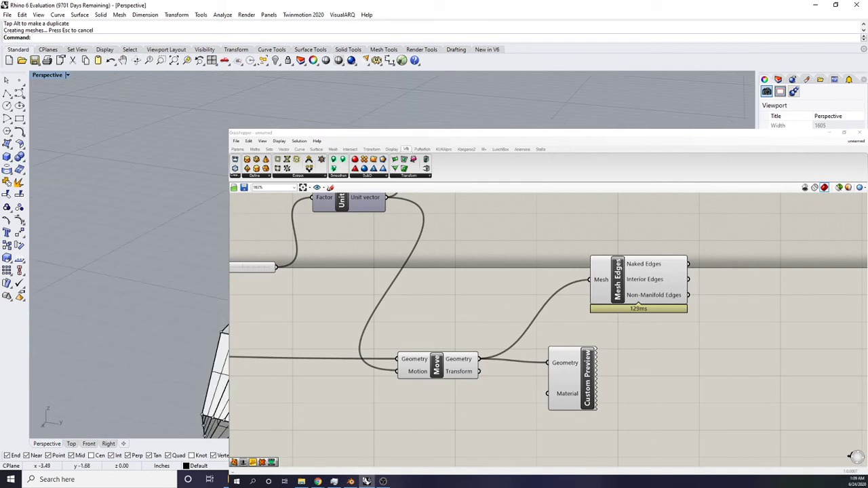
# Step: Move one more edit point of the source polysurface and compare the reshaped form with its subdivided mesh
pyautogui.scroll(5, 176, 291)
pyautogui.click(176, 291)
pyautogui.scroll(-5, 176, 291)
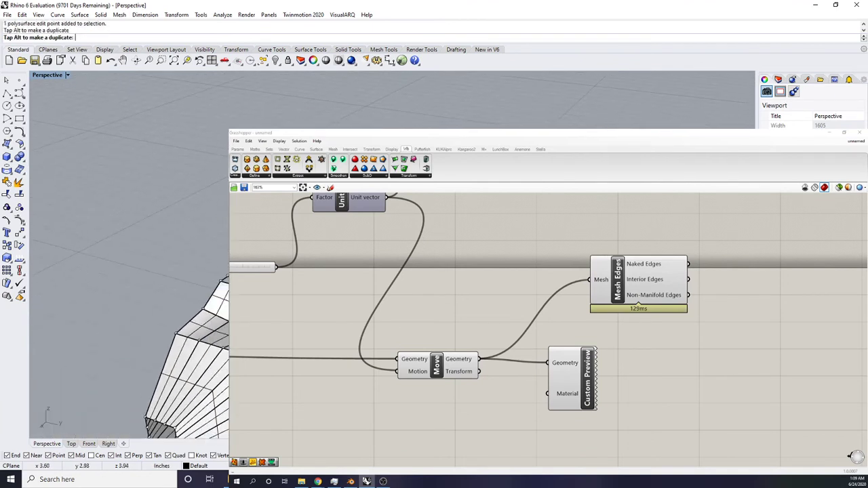
pyautogui.moveTo(176, 291); pyautogui.dragTo(101, 301, button='right')
pyautogui.scroll(-5, 136, 292)
pyautogui.scroll(-3, 381, 312)
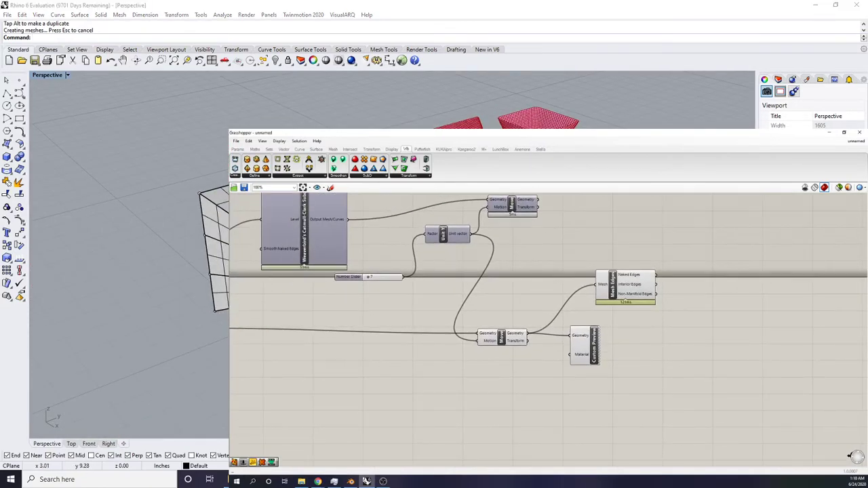
pyautogui.moveTo(136, 271); pyautogui.dragTo(108, 326, button='right')
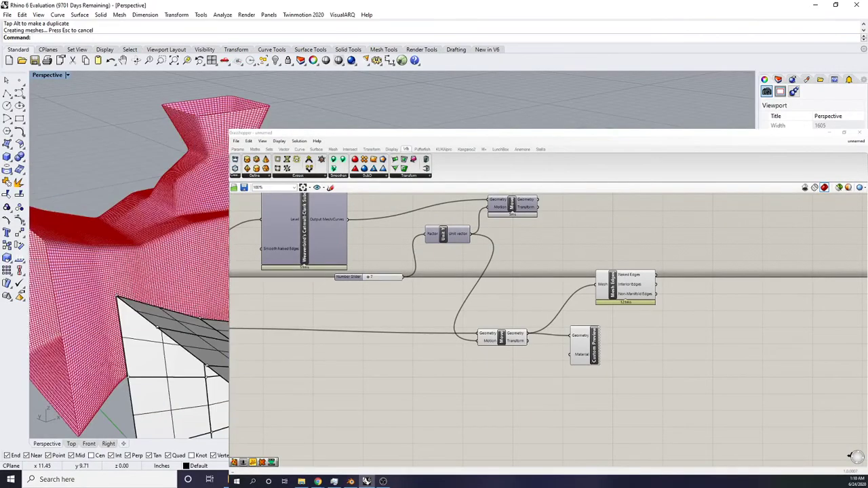
# Step: Turn off the copied Move's preview and rewire Mesh Edges and Custom Preview to the upper Move's Geometry output
pyautogui.moveTo(526, 303); pyautogui.dragTo(640, 380, button='right')
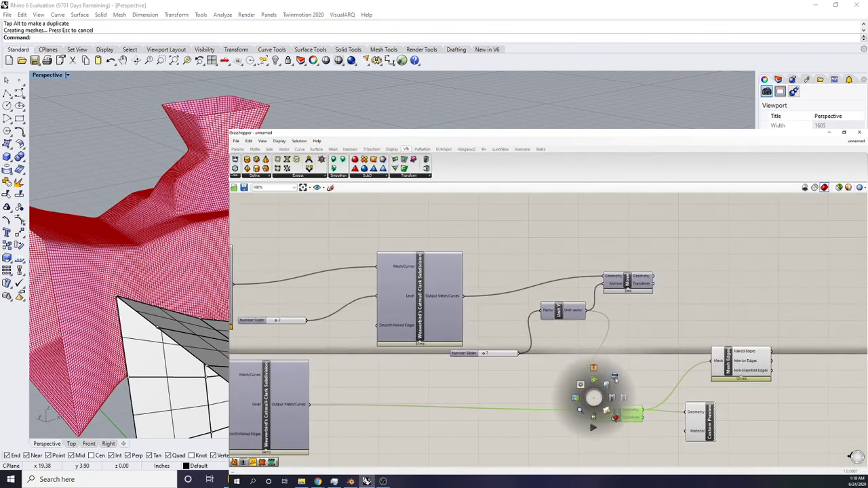
pyautogui.click(616, 380)
pyautogui.click(649, 346)
pyautogui.moveTo(649, 346); pyautogui.dragTo(642, 364, button='right')
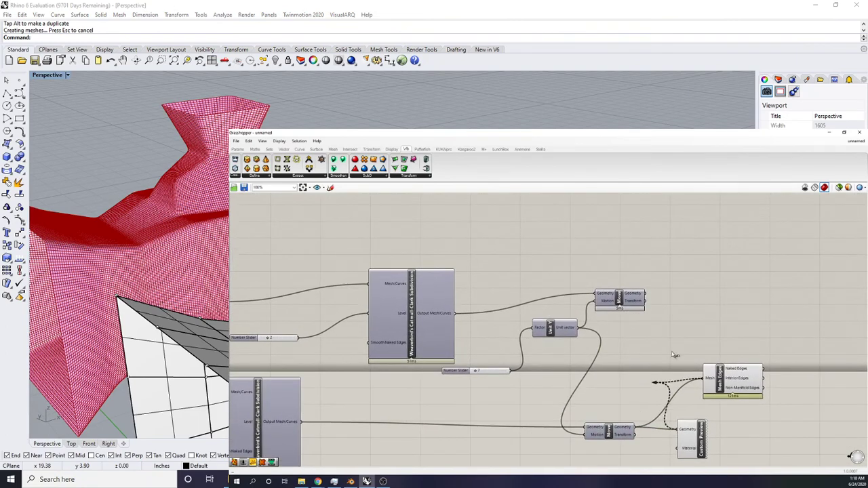
pyautogui.keyDown('ctrl'); pyautogui.keyDown('shift'); pyautogui.moveTo(649, 296); pyautogui.dragTo(648, 295); pyautogui.keyUp('shift'); pyautogui.keyUp('ctrl')
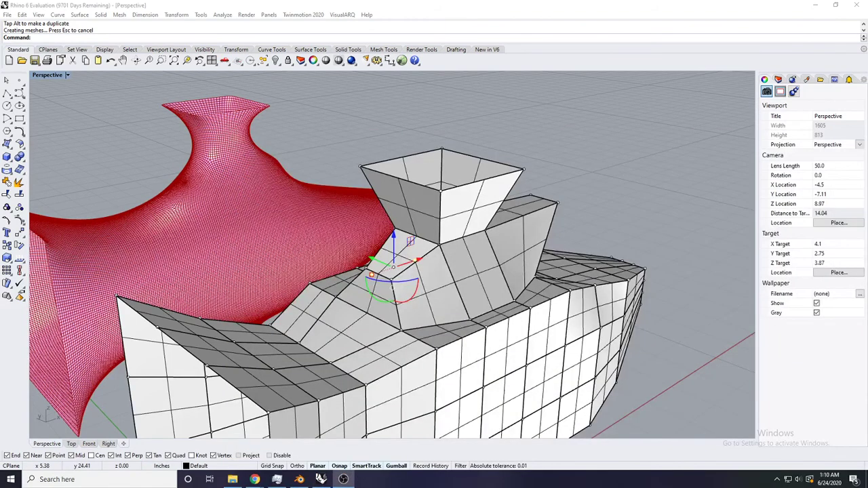
# Step: Examine the Laplacian-smoothed mesh and its edge lines from several sides, including close-ups below the neck
pyautogui.moveTo(350, 130); pyautogui.dragTo(203, 176, button='right')
pyautogui.scroll(-8, 325, 203)
pyautogui.moveTo(325, 223); pyautogui.dragTo(465, 199, button='right')
pyautogui.scroll(8, 362, 188)
pyautogui.scroll(5, 496, 210)
pyautogui.scroll(-6, 477, 220)
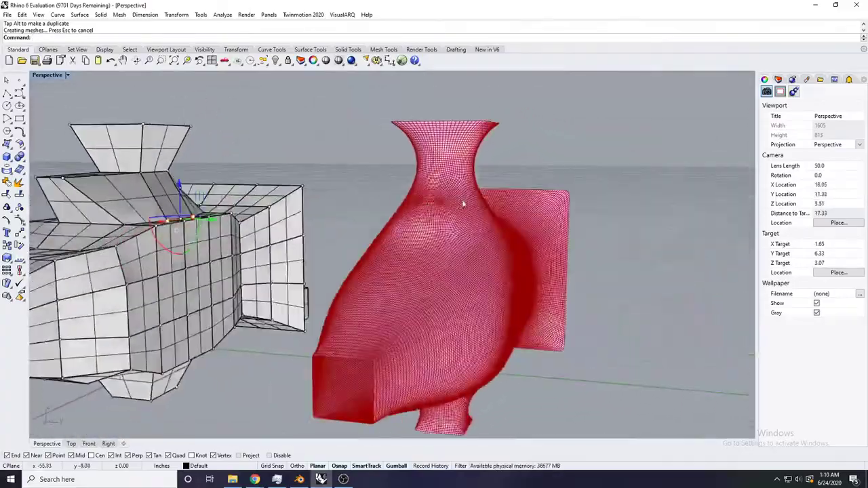
pyautogui.scroll(3, 426, 205)
pyautogui.scroll(6, 441, 207)
pyautogui.scroll(-12, 428, 208)
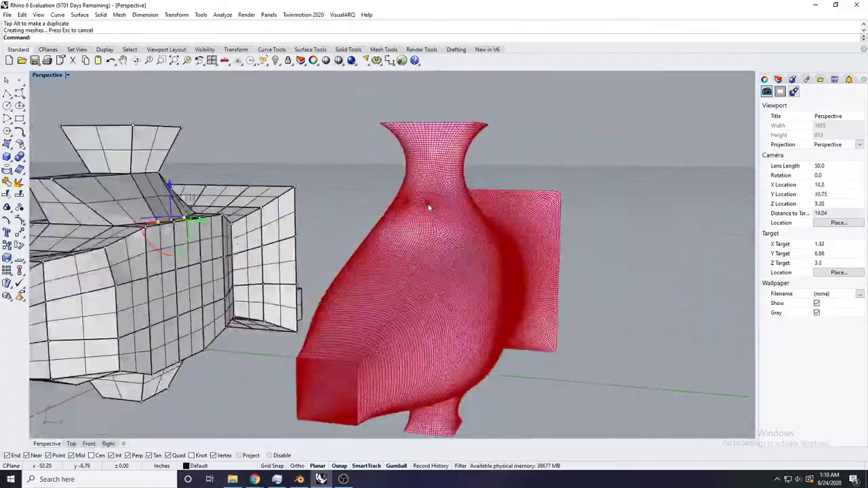
pyautogui.scroll(10, 428, 228)
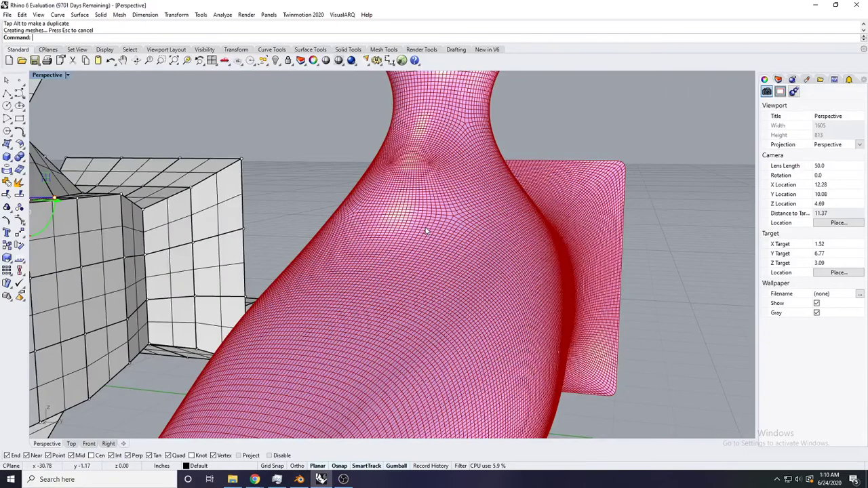